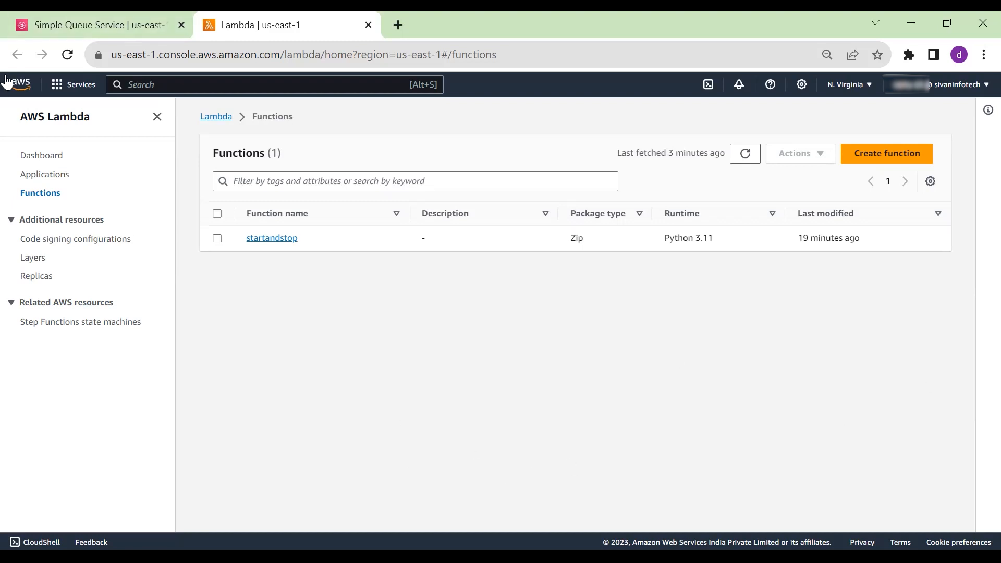
# Start creating a new Lambda function from the functions list
pyautogui.click(44, 175)
pyautogui.click(48, 156)
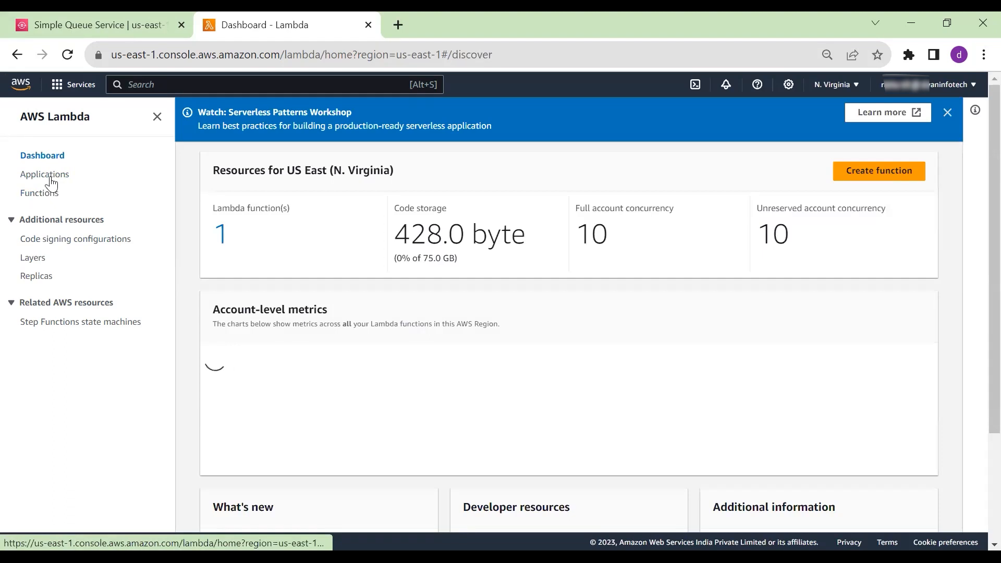
pyautogui.click(40, 192)
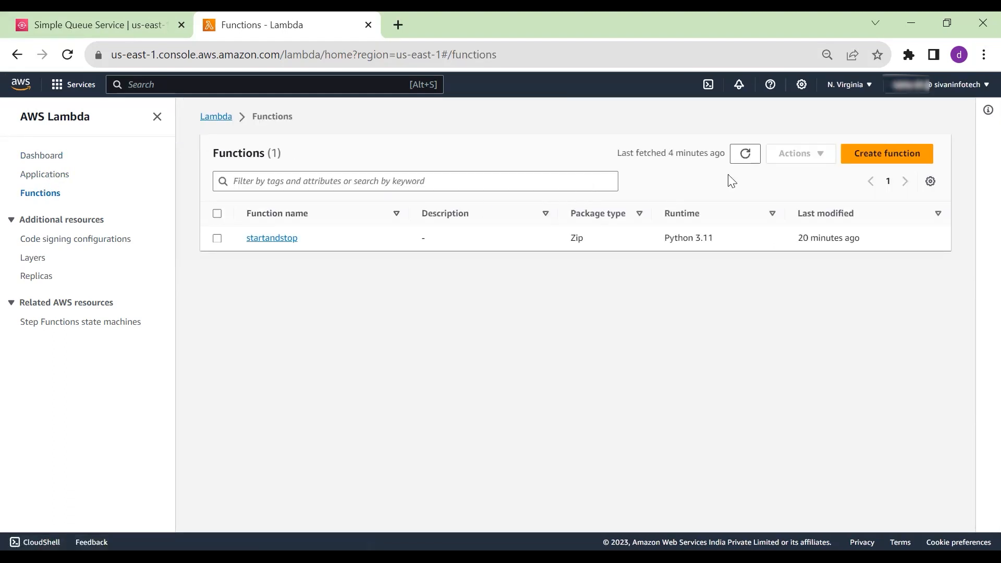
pyautogui.click(885, 154)
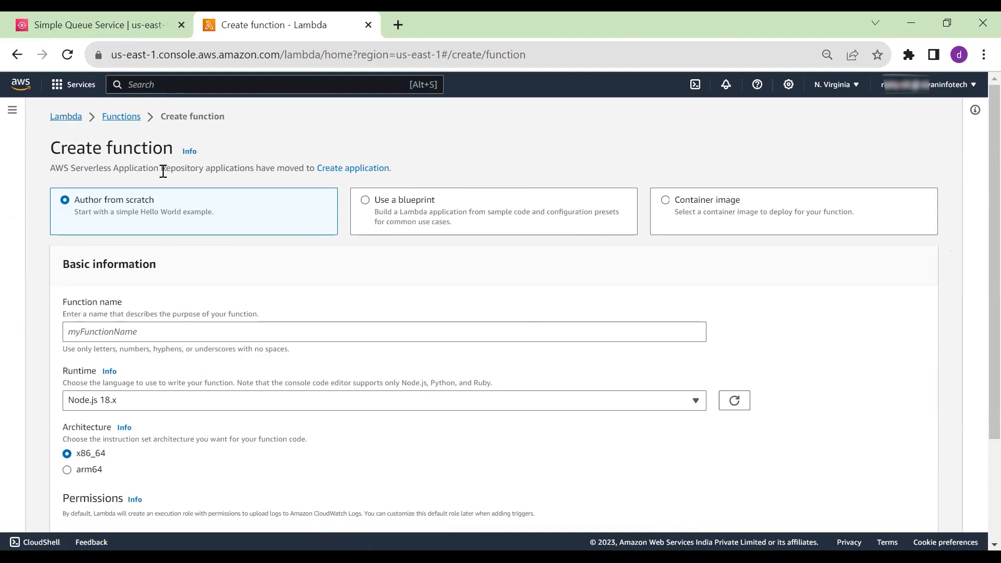
# Choose to author the function from scratch and name it demo
pyautogui.click(369, 205)
pyautogui.hotkey('ctrl', '+')
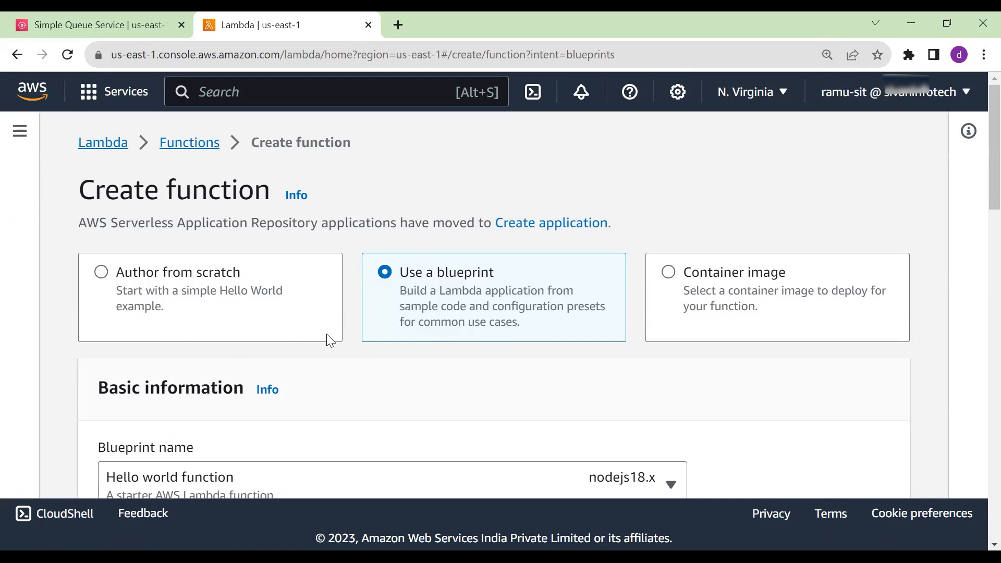
pyautogui.click(218, 297)
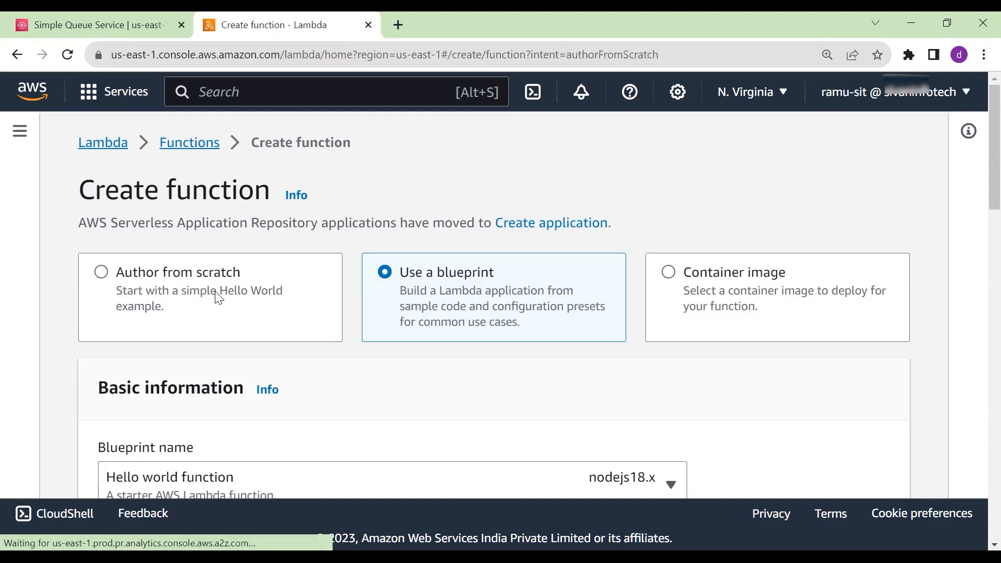
pyautogui.scroll(-3, 351, 304)
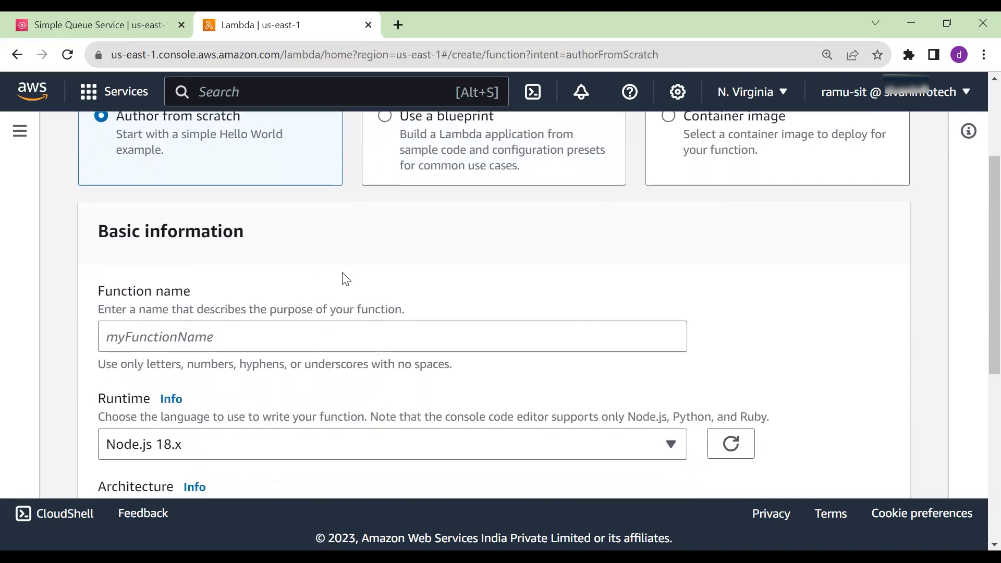
pyautogui.click(156, 338)
pyautogui.write('demo')
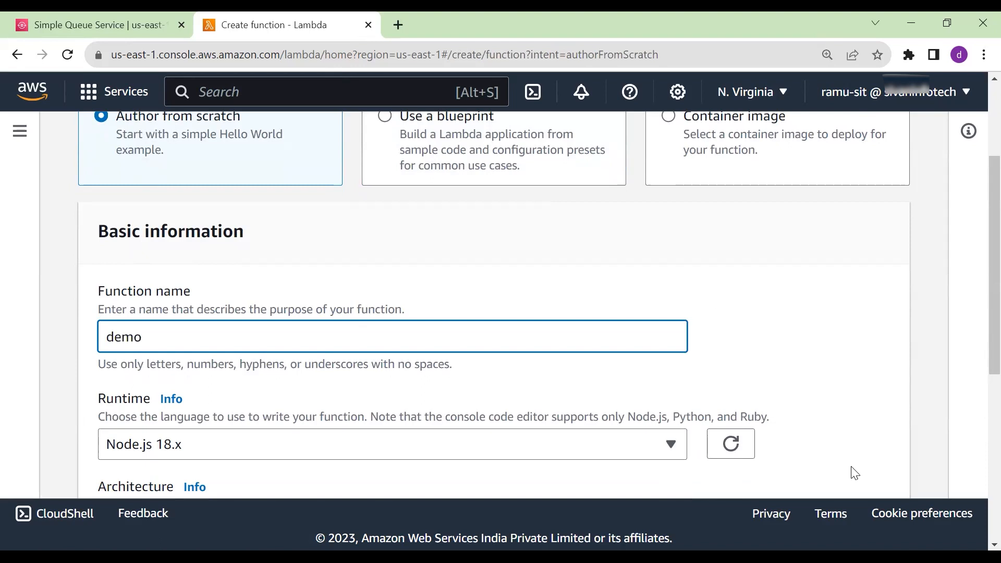
# Set the function's runtime to Python 3.11 from the supported languages
pyautogui.scroll(-3, 840, 344)
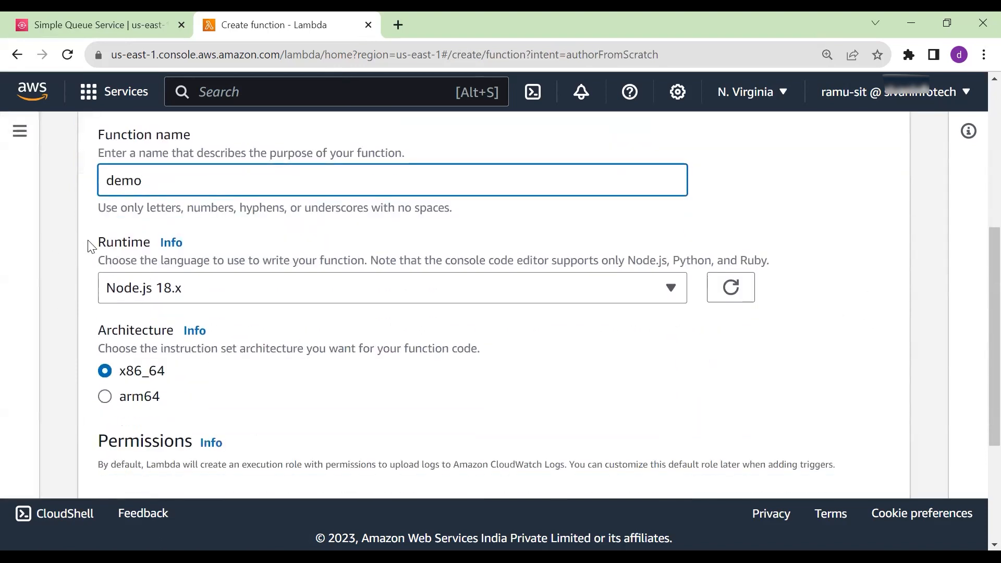
pyautogui.moveTo(89, 242); pyautogui.dragTo(174, 245)
pyautogui.click(436, 249)
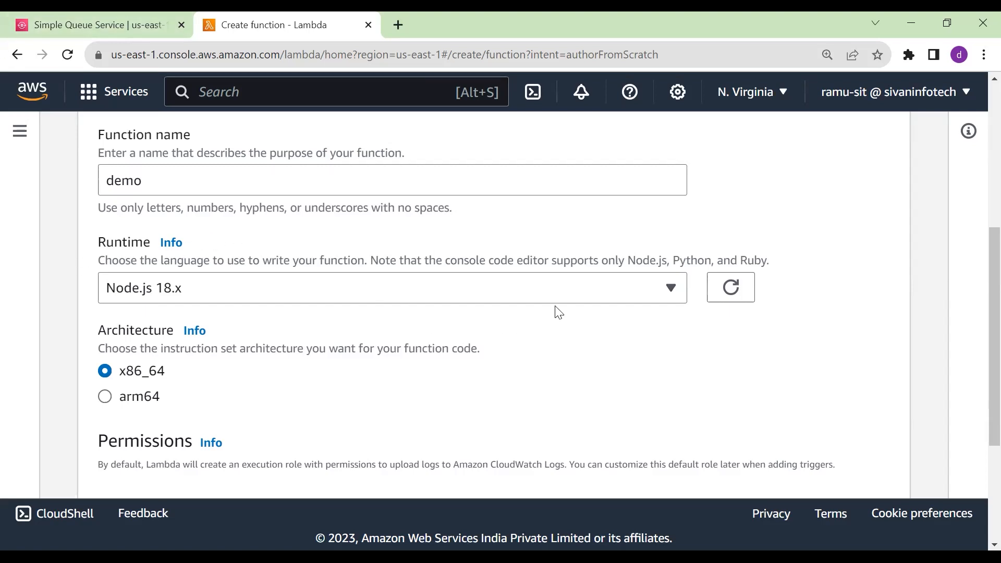
pyautogui.click(574, 295)
pyautogui.scroll(-2, 300, 180)
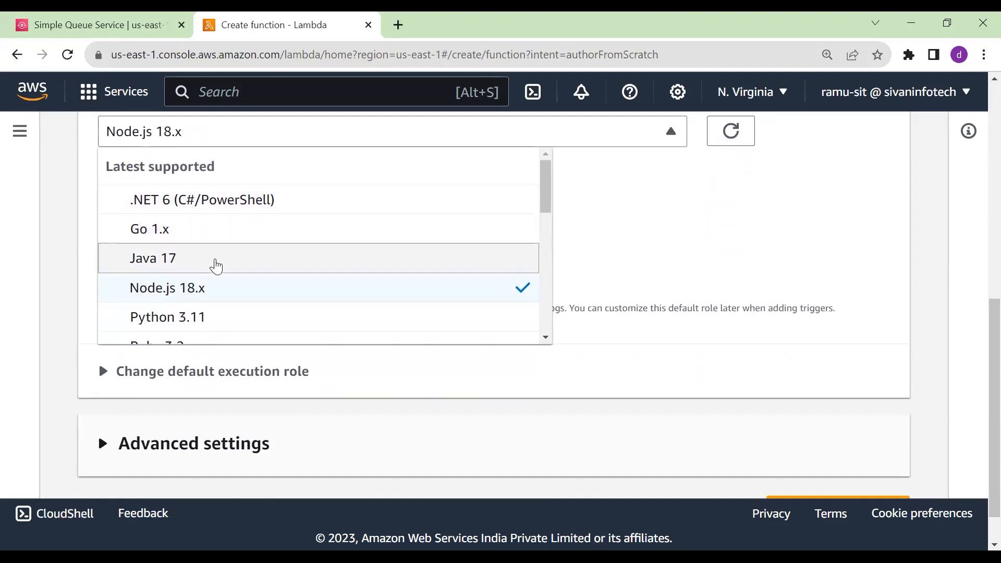
pyautogui.scroll(-1, 265, 251)
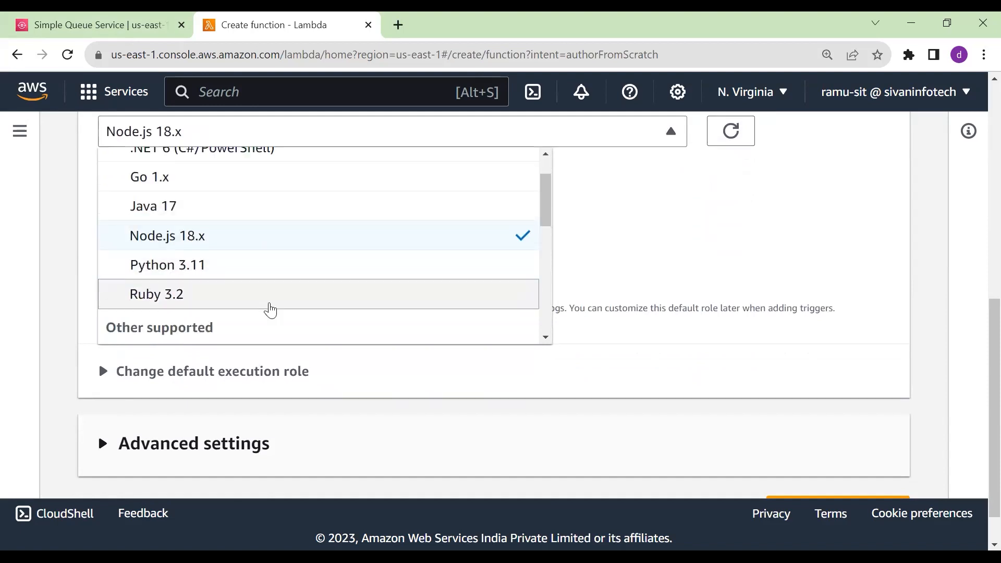
pyautogui.scroll(-2, 160, 242)
pyautogui.scroll(-1, 318, 281)
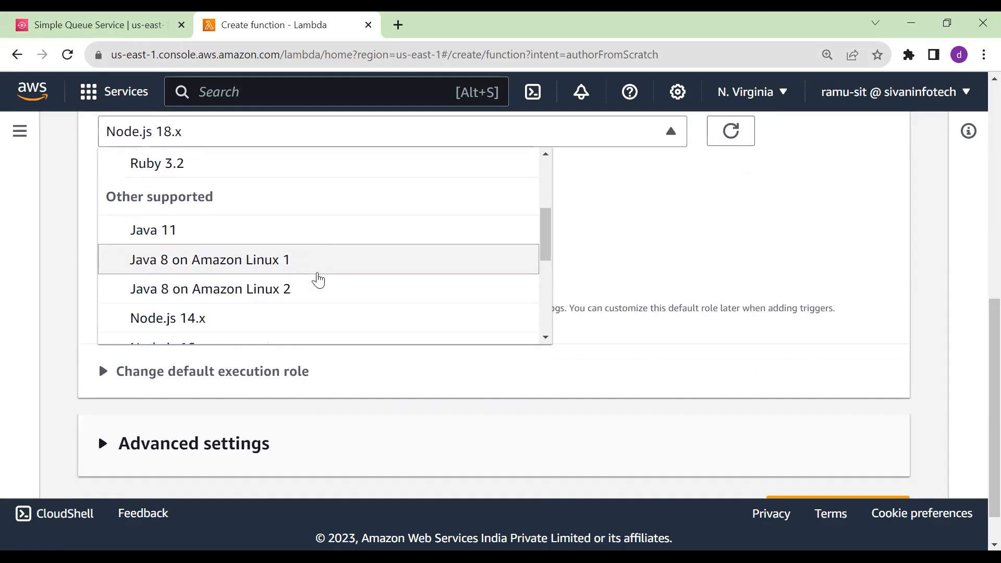
pyautogui.scroll(4, 314, 297)
pyautogui.scroll(-1, 340, 244)
pyautogui.scroll(1, 344, 263)
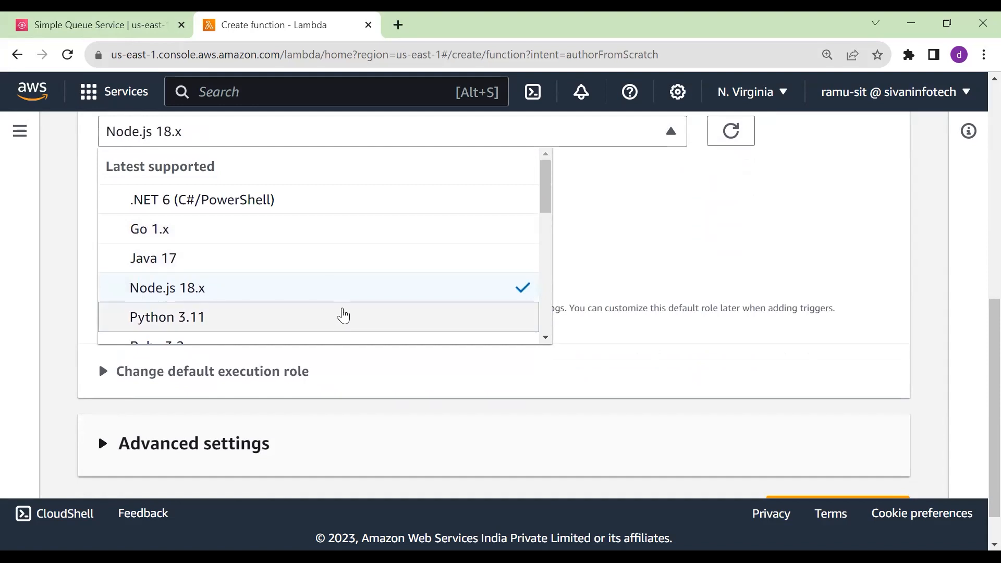
pyautogui.scroll(-5, 359, 289)
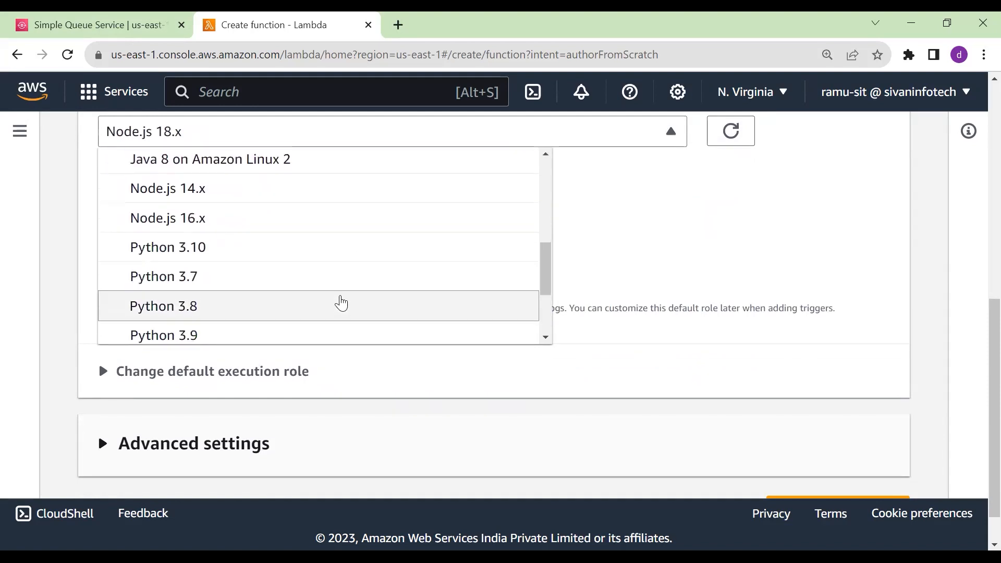
pyautogui.scroll(-2, 358, 275)
pyautogui.scroll(1, 358, 282)
pyautogui.scroll(-3, 358, 281)
pyautogui.scroll(5, 359, 281)
pyautogui.scroll(4, 357, 280)
pyautogui.scroll(-1, 230, 261)
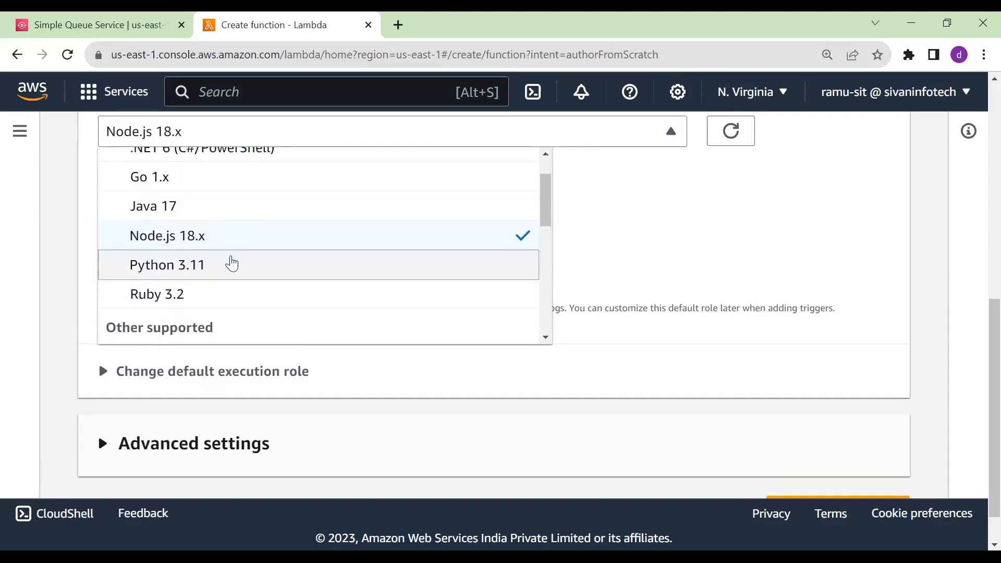
pyautogui.click(230, 261)
pyautogui.moveTo(92, 174); pyautogui.dragTo(401, 208)
pyautogui.click(519, 211)
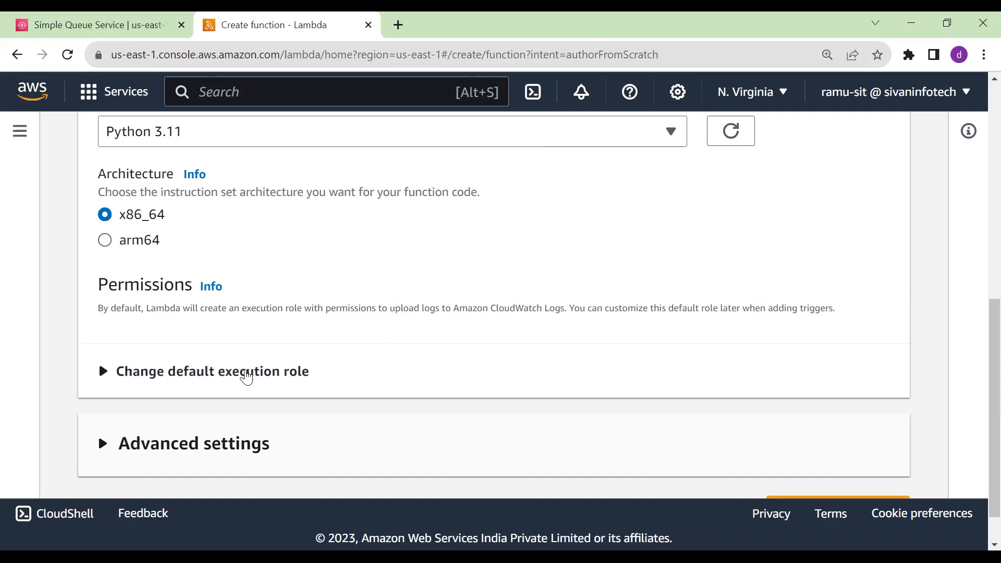
pyautogui.moveTo(118, 215); pyautogui.dragTo(167, 250)
pyautogui.click(336, 287)
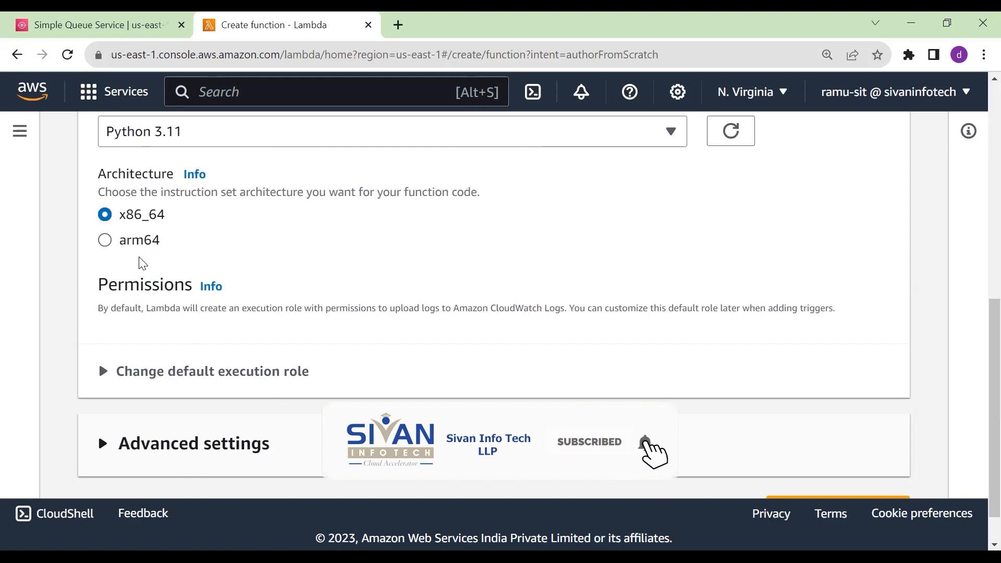
# Expand the default execution role settings and examine the role options offered for the function
pyautogui.scroll(-1, 203, 279)
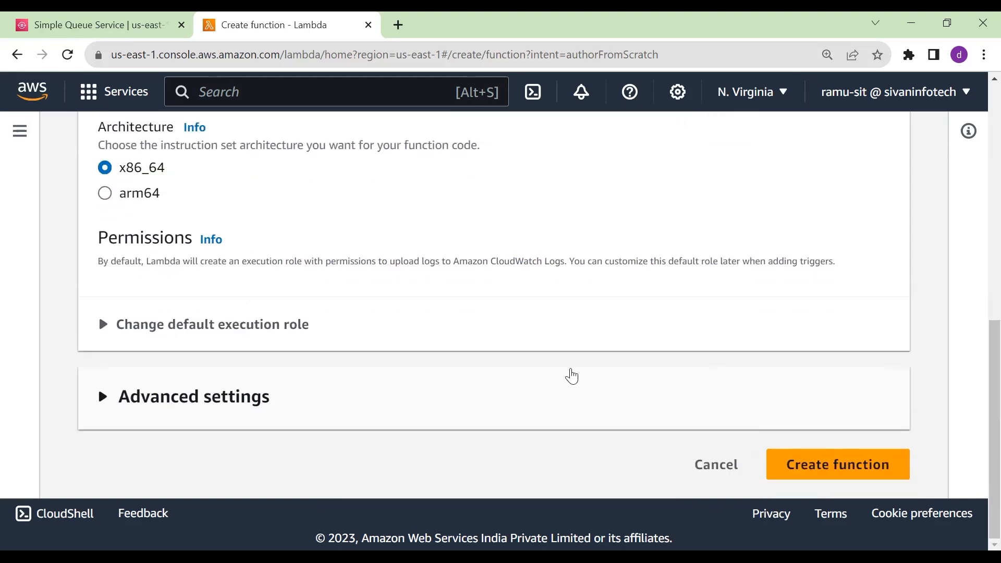
pyautogui.click(106, 328)
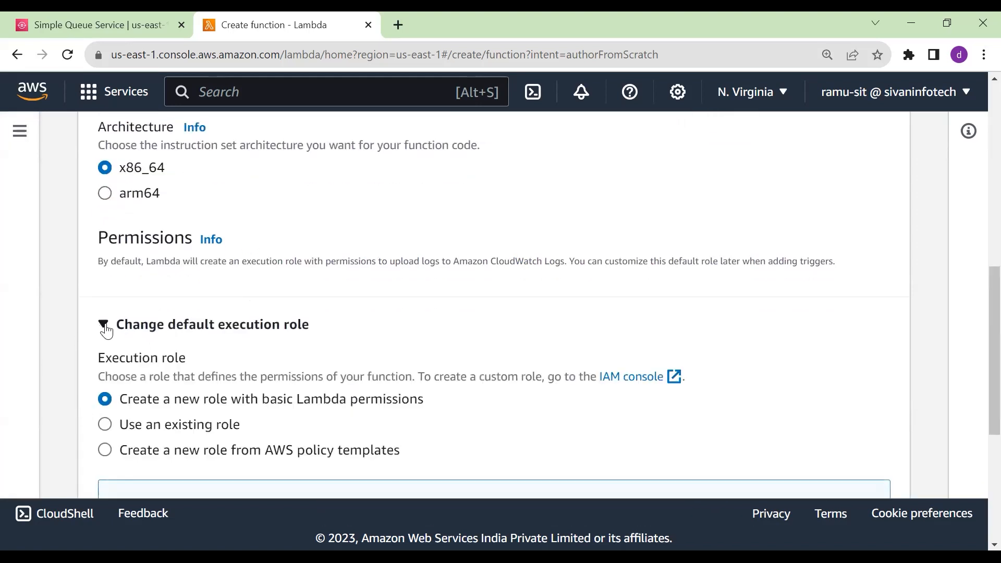
pyautogui.scroll(-2, 432, 351)
pyautogui.scroll(2, 334, 336)
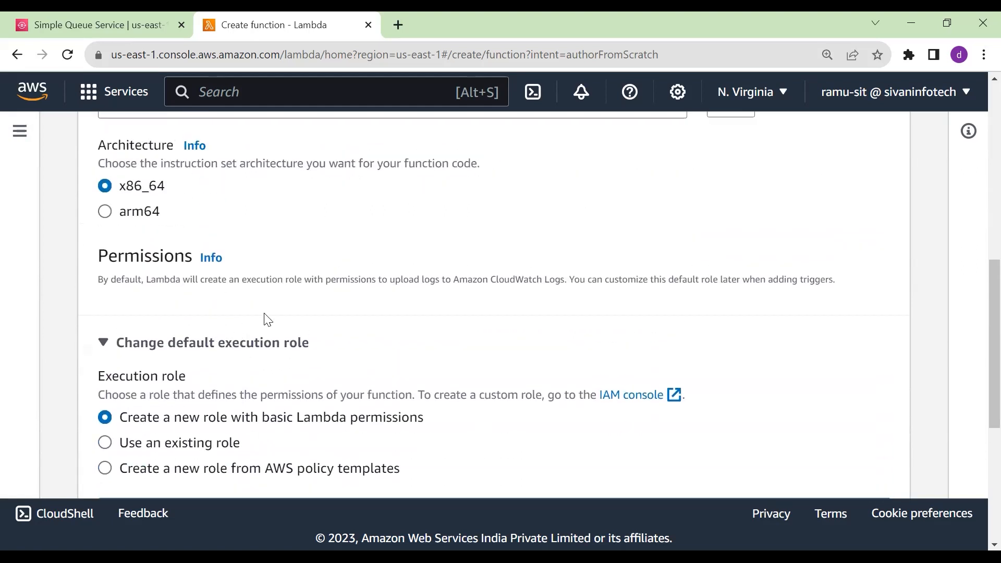
pyautogui.scroll(-2, 245, 313)
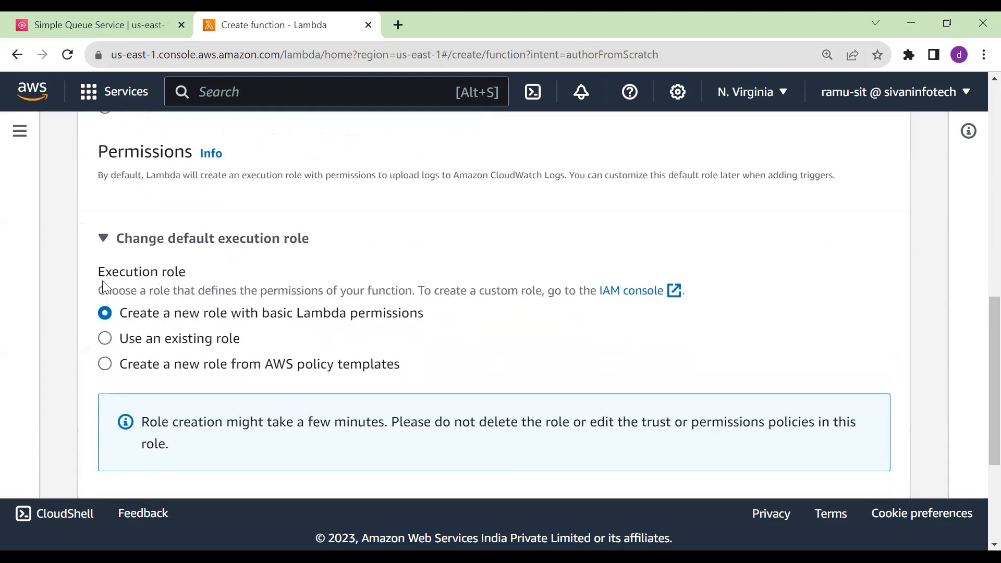
pyautogui.tripleClick(120, 280)
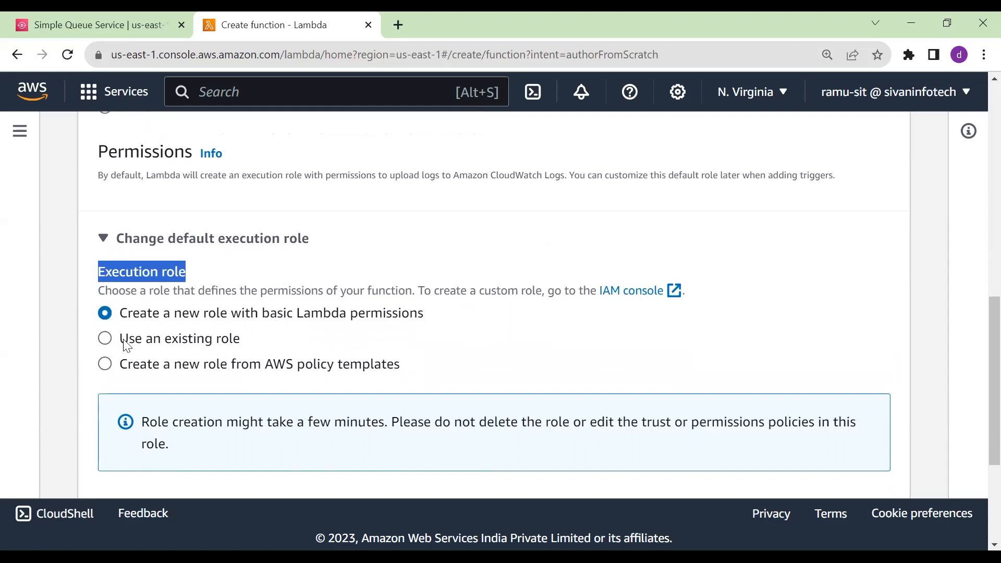
pyautogui.moveTo(117, 316); pyautogui.dragTo(426, 319)
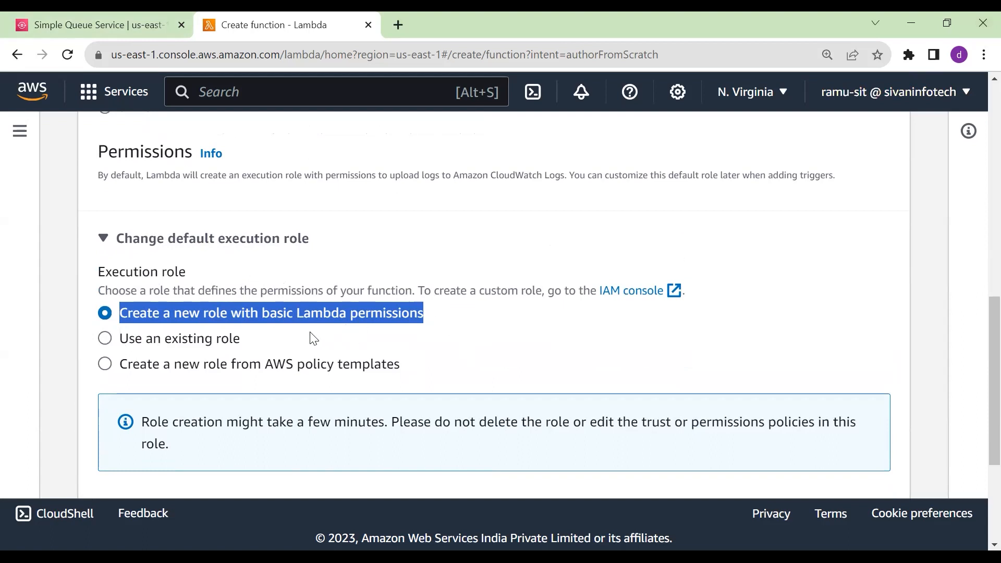
# Examine the existing role option and browse the AWS policy templates available for a new execution role
pyautogui.moveTo(120, 339); pyautogui.dragTo(239, 347)
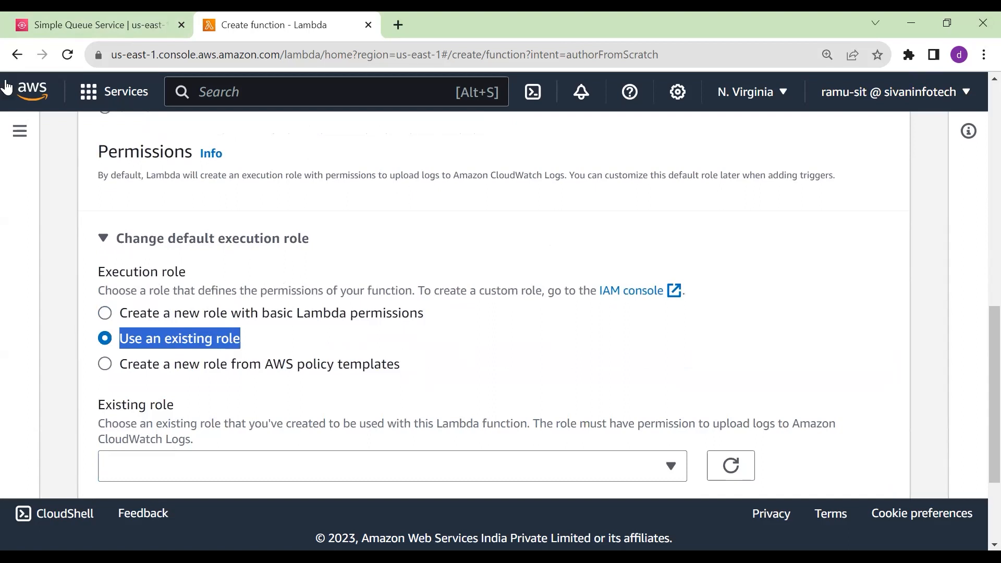
pyautogui.scroll(-2, 53, 179)
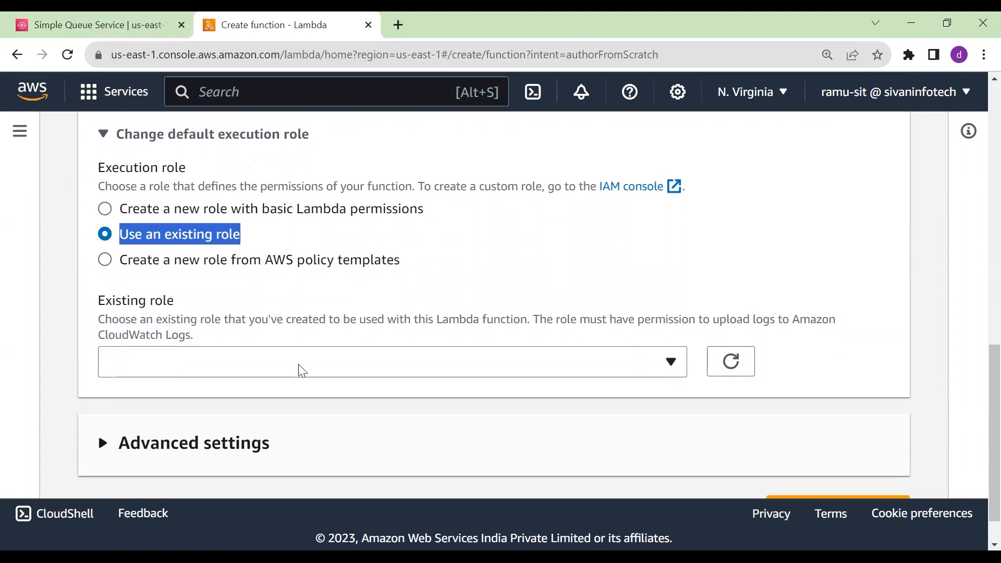
pyautogui.click(104, 260)
pyautogui.scroll(-5, 444, 328)
pyautogui.click(451, 329)
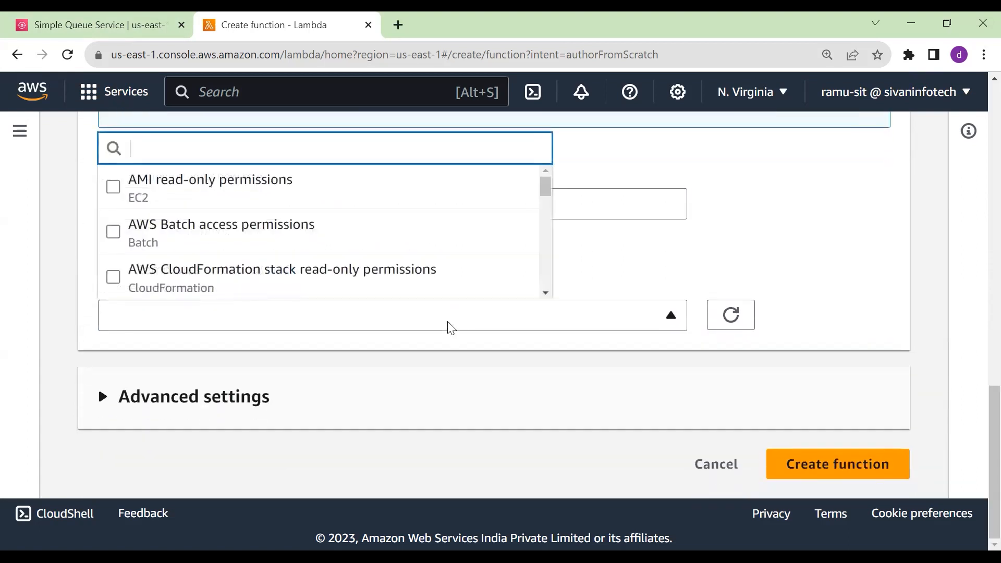
pyautogui.scroll(-1, 365, 261)
pyautogui.scroll(-2, 246, 208)
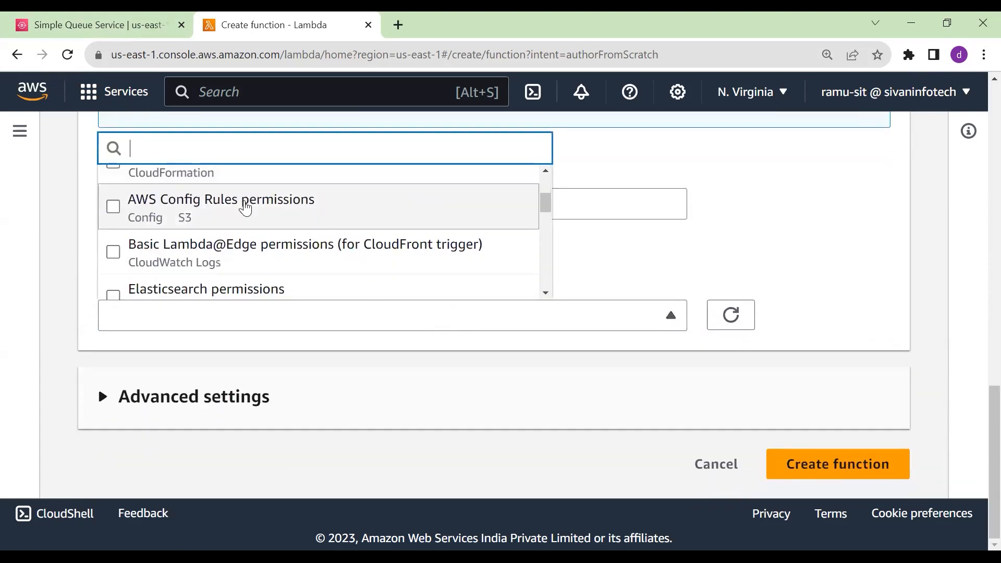
pyautogui.scroll(1, 324, 250)
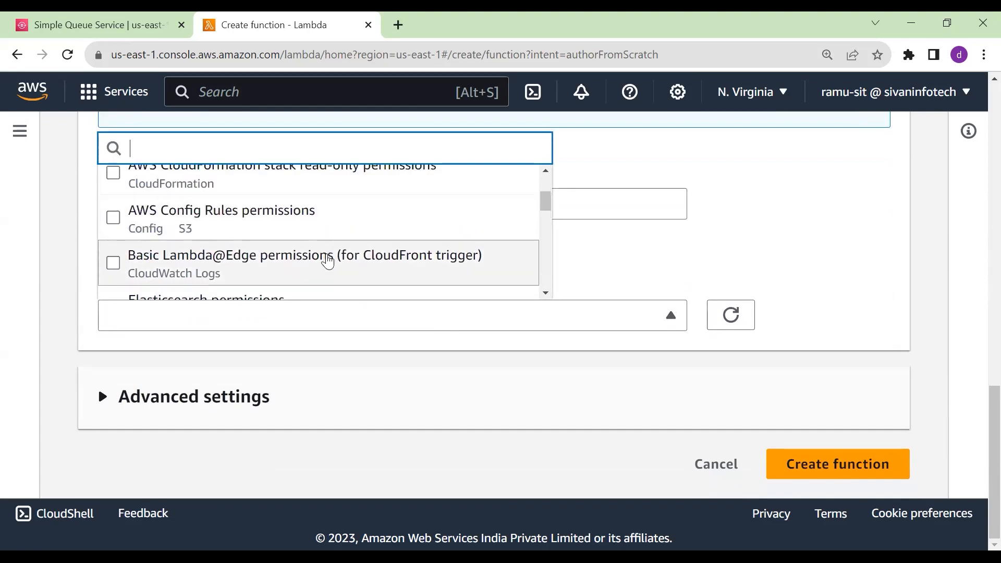
pyautogui.scroll(-3, 331, 260)
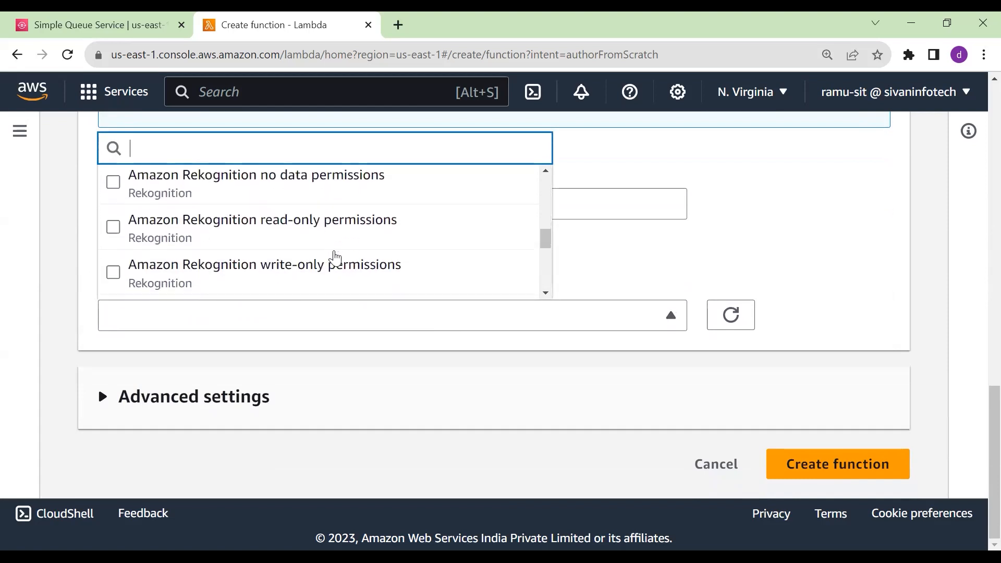
pyautogui.click(625, 246)
pyautogui.click(313, 198)
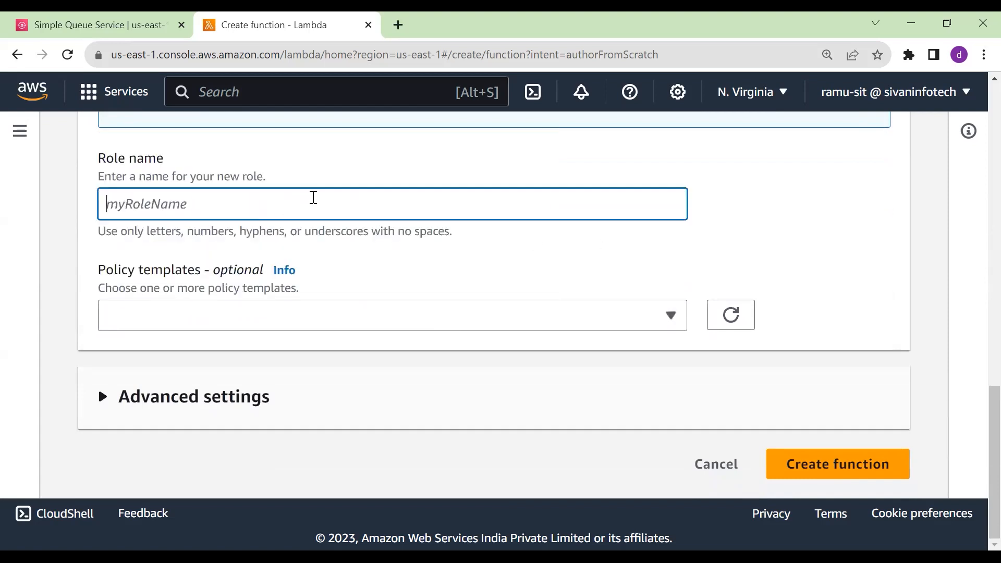
pyautogui.click(330, 319)
pyautogui.scroll(-2, 311, 278)
pyautogui.scroll(-5, 313, 277)
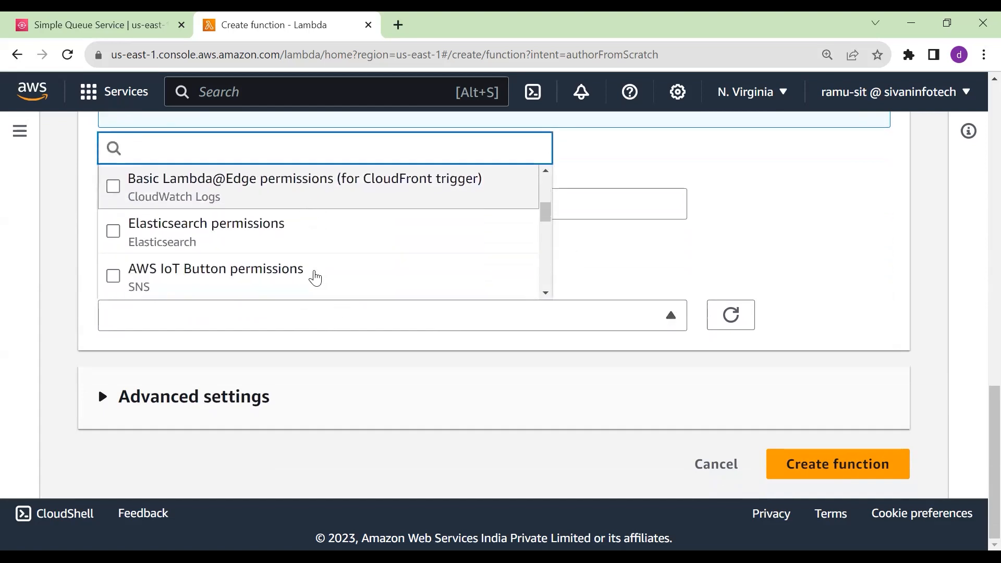
pyautogui.scroll(-2, 314, 277)
pyautogui.scroll(2, 307, 273)
pyautogui.press('Escape')
pyautogui.scroll(4, 364, 241)
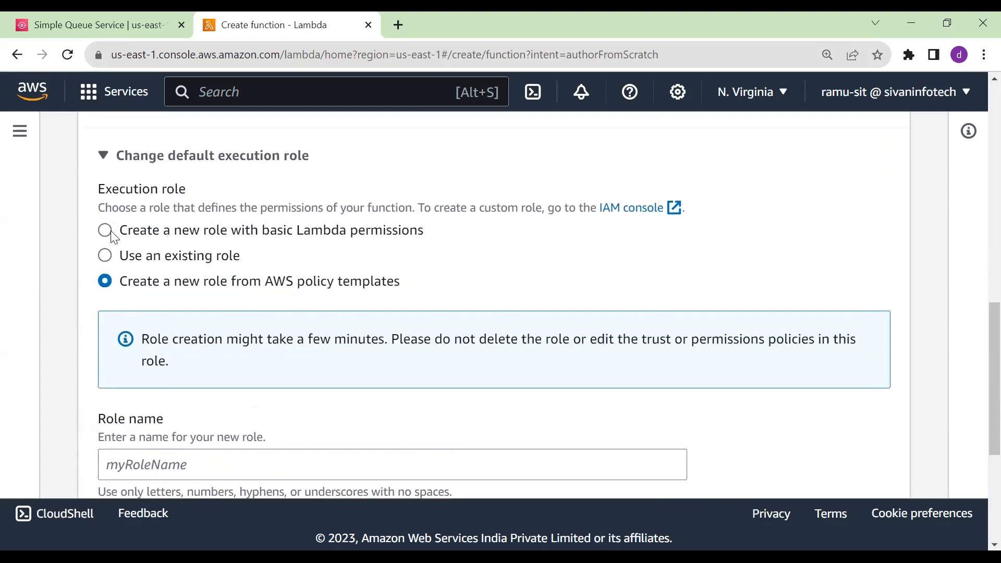
# Set the execution role to a new role with basic Lambda permissions and create the function
pyautogui.click(106, 232)
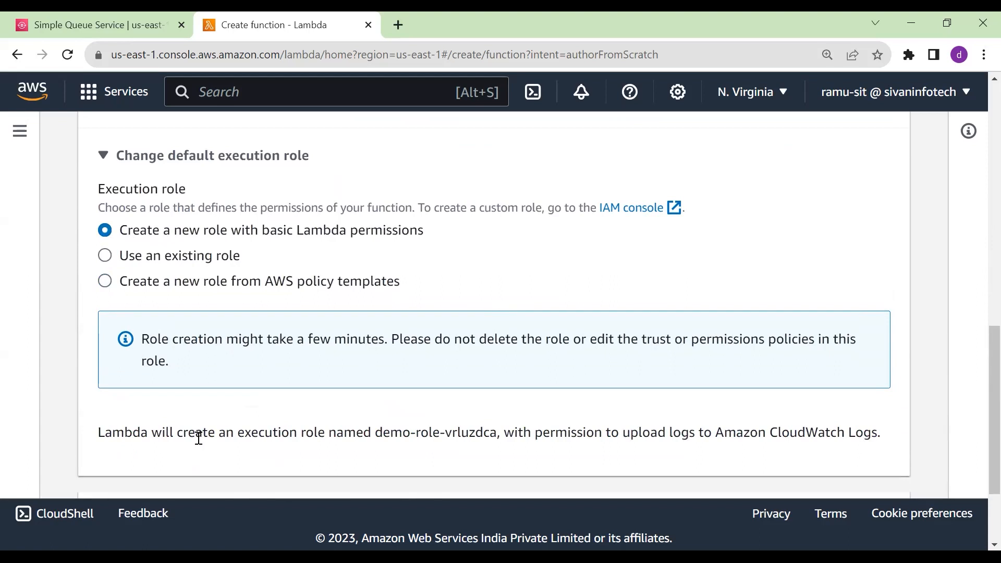
pyautogui.scroll(-3, 196, 436)
pyautogui.click(871, 465)
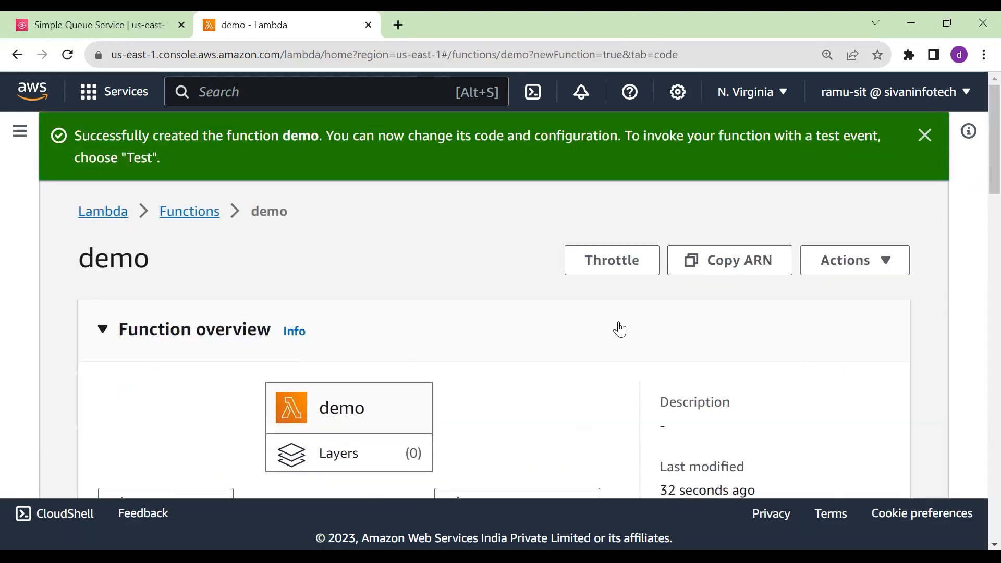
pyautogui.hotkey('ctrl', '-')
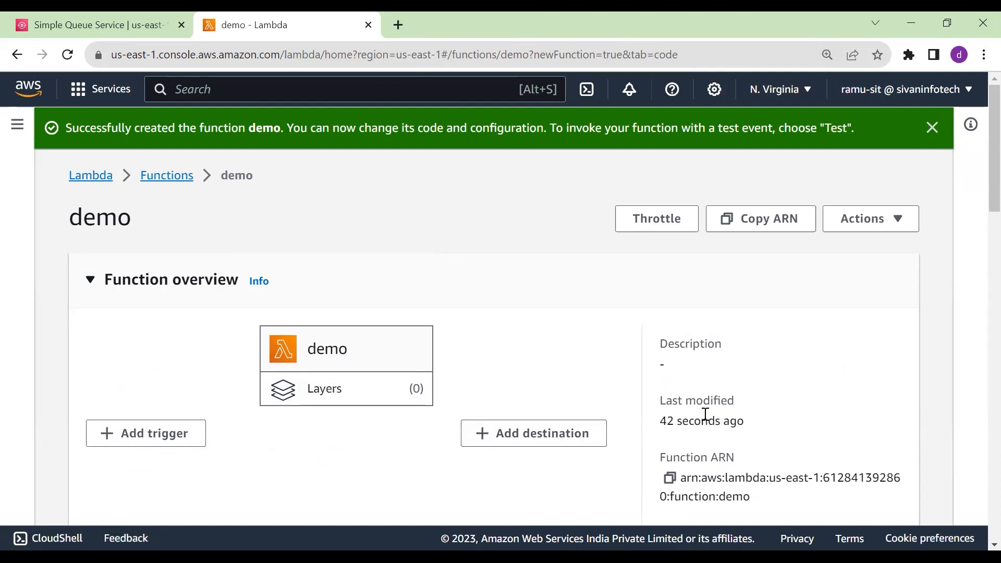
# Examine the demo function's overview and the default handler code in lambda_function.py
pyautogui.scroll(-7, 631, 401)
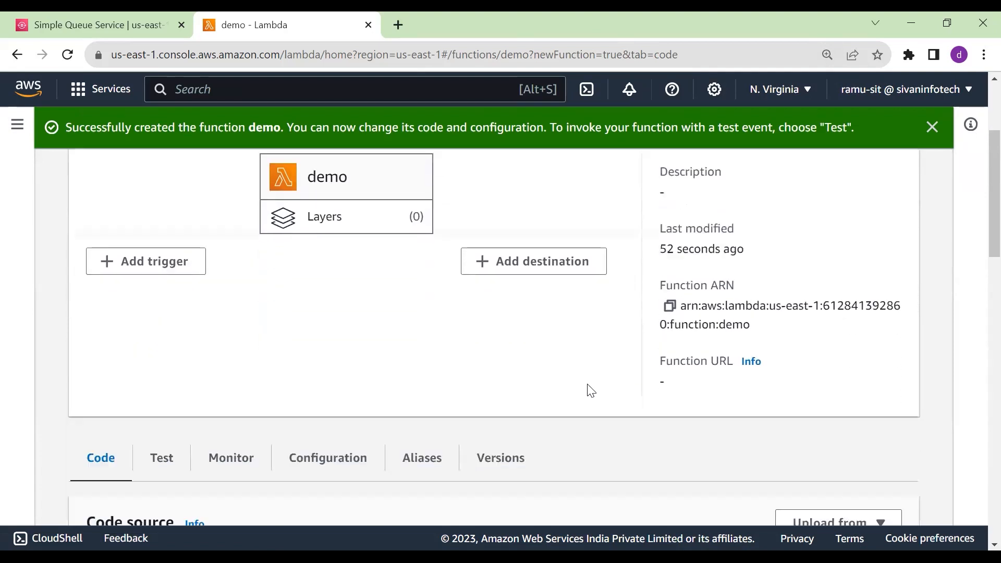
pyautogui.scroll(1, 619, 399)
pyautogui.scroll(-1, 619, 399)
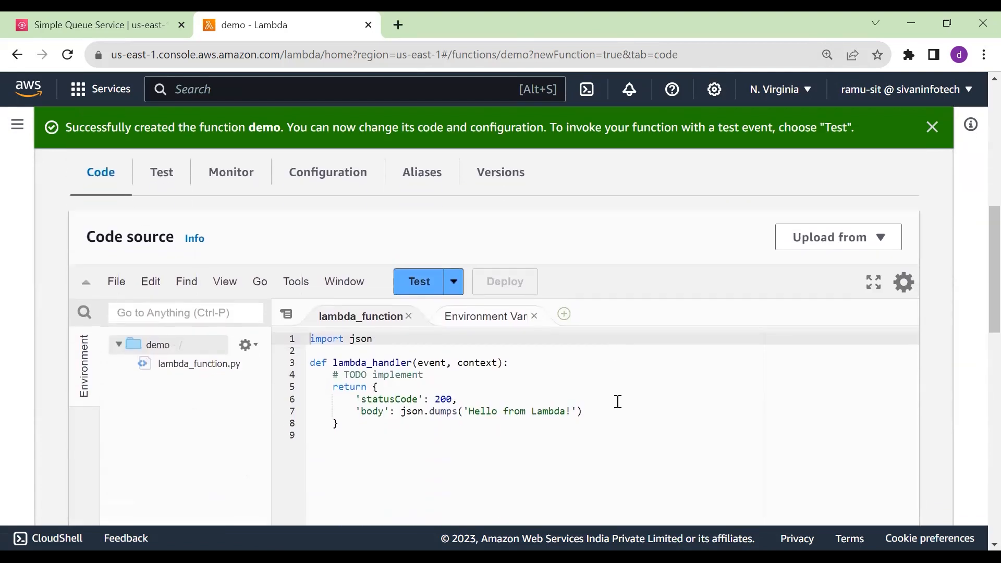
pyautogui.click(346, 418)
pyautogui.moveTo(346, 417); pyautogui.dragTo(290, 351)
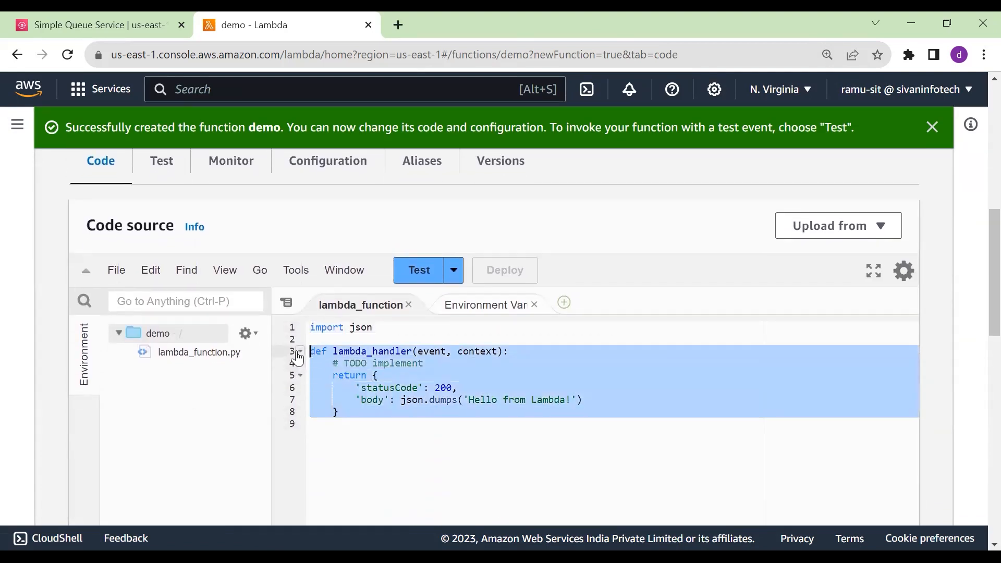
pyautogui.click(383, 388)
pyautogui.moveTo(386, 429); pyautogui.dragTo(300, 328)
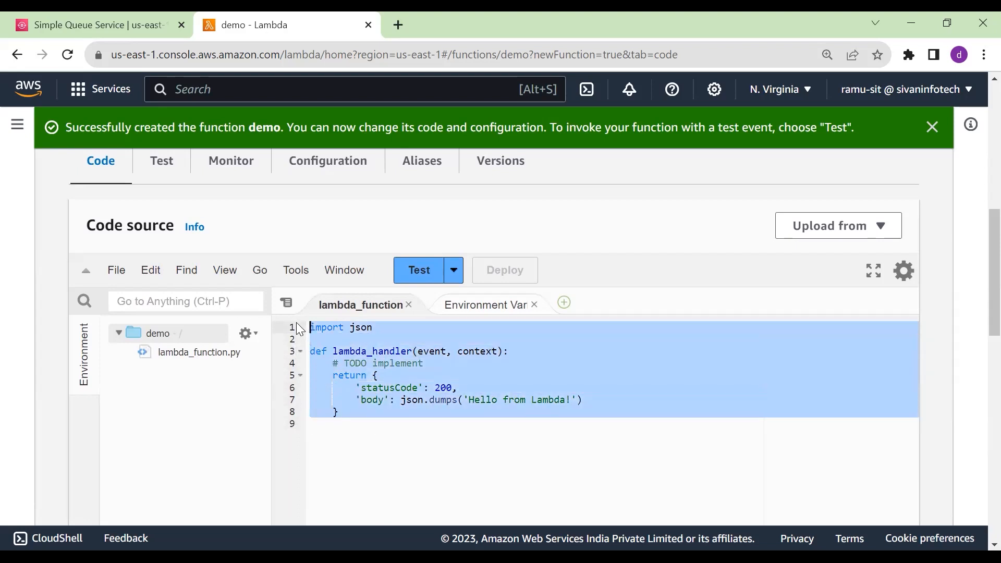
pyautogui.click(615, 447)
pyautogui.scroll(-2, 619, 409)
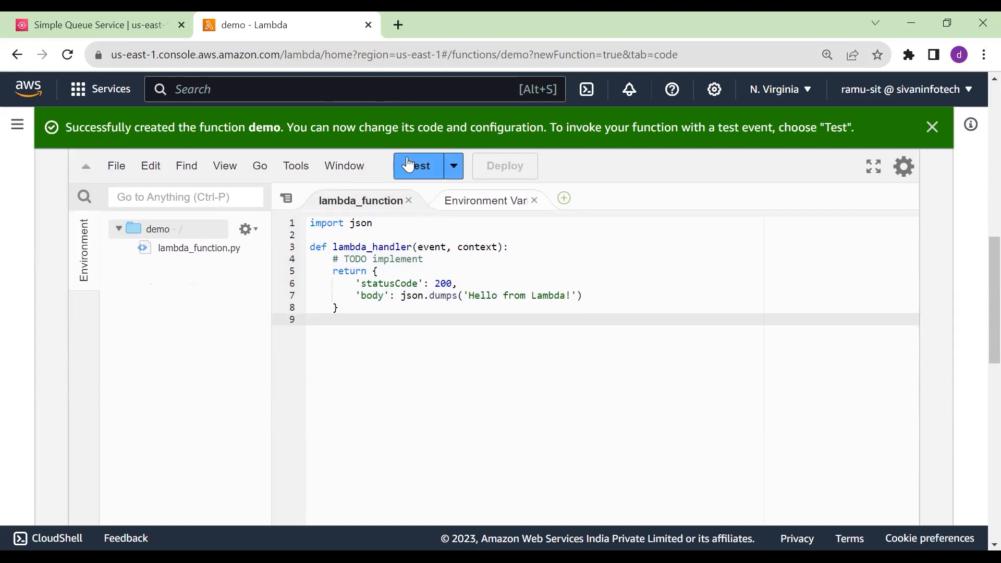
# Create and save a private test event named demo for the function using the hello-world template
pyautogui.click(408, 164)
pyautogui.click(234, 197)
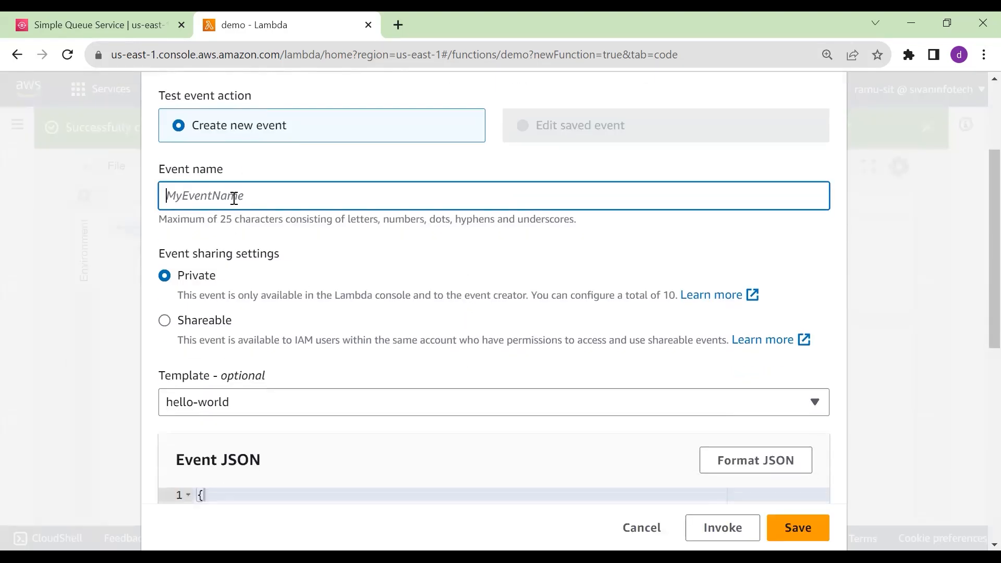
pyautogui.write('demo')
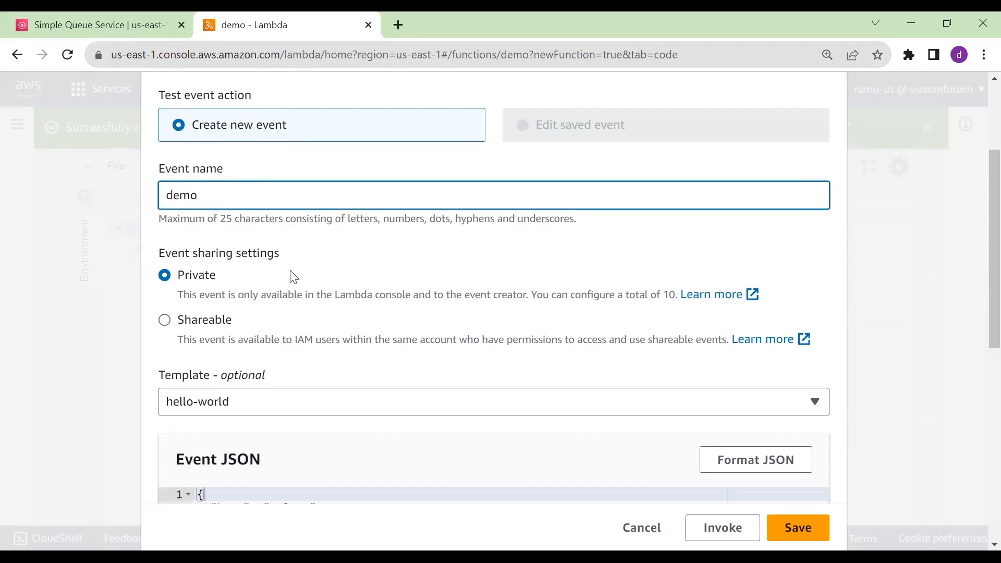
pyautogui.scroll(-1, 294, 277)
pyautogui.click(264, 358)
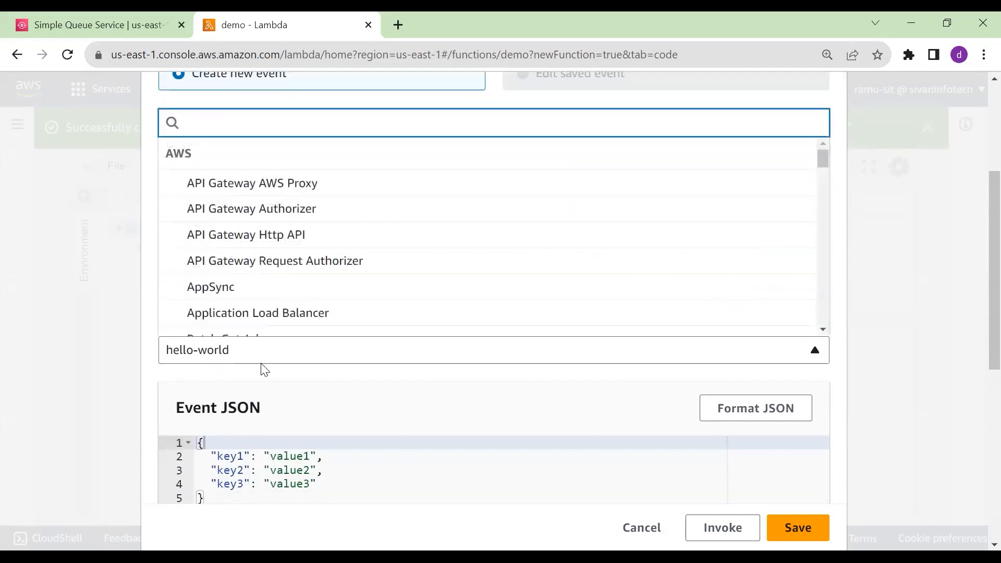
pyautogui.click(271, 360)
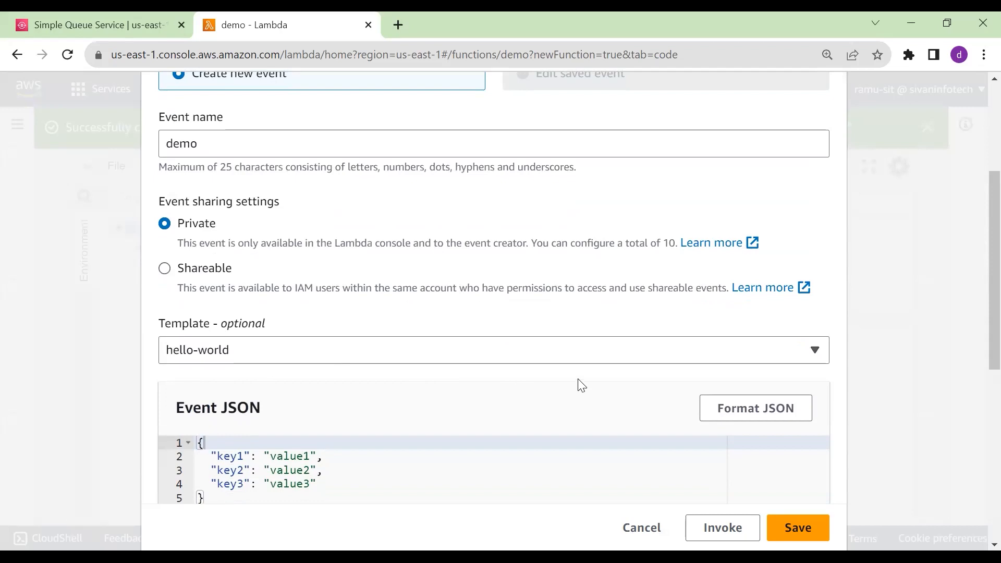
pyautogui.scroll(-4, 622, 371)
pyautogui.scroll(-2, 625, 372)
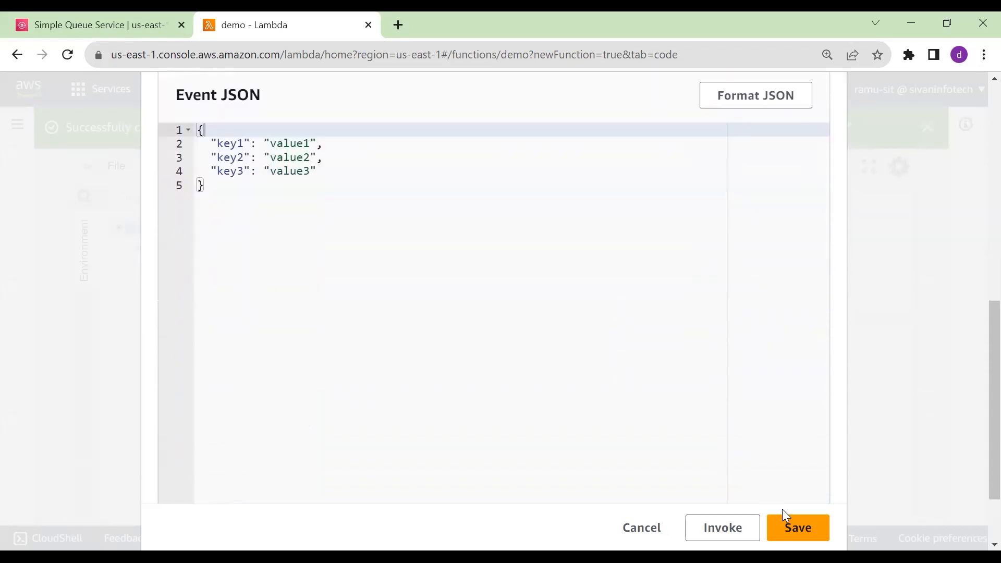
pyautogui.click(796, 527)
# Run the function with the demo test event and make room for its results by closing the environment variables and narrowing the file tree
pyautogui.scroll(3, 625, 416)
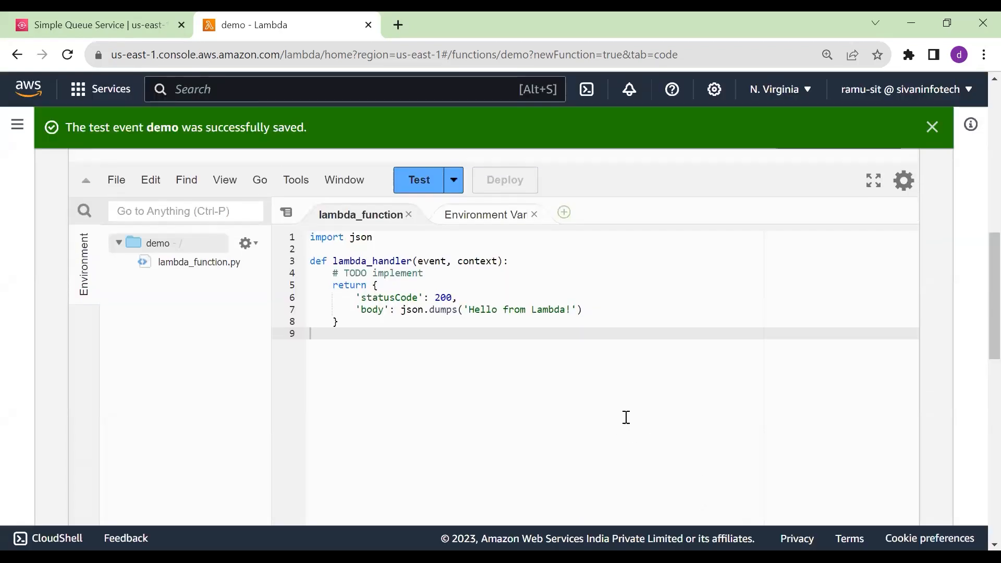
pyautogui.click(423, 327)
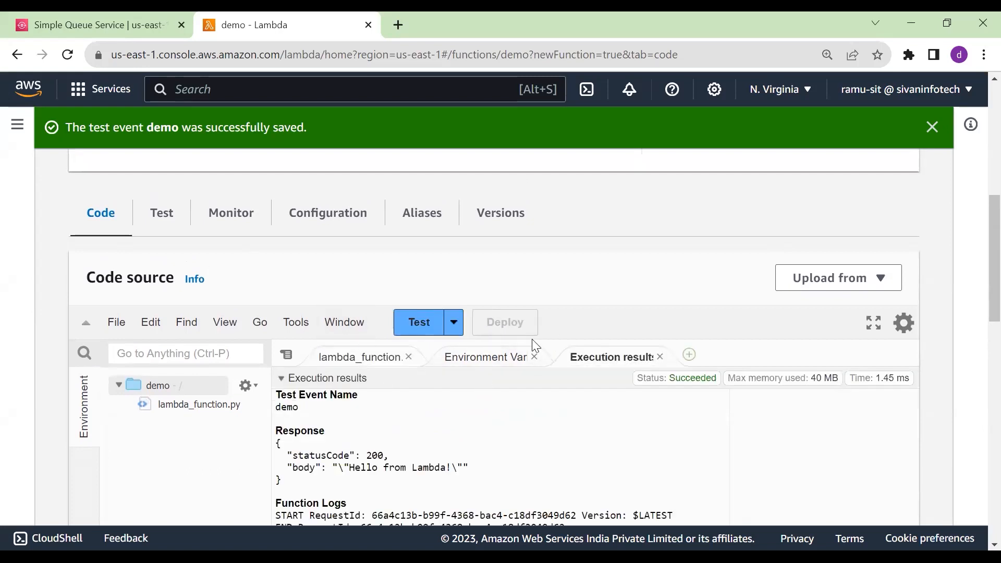
pyautogui.click(534, 357)
pyautogui.scroll(-2, 522, 366)
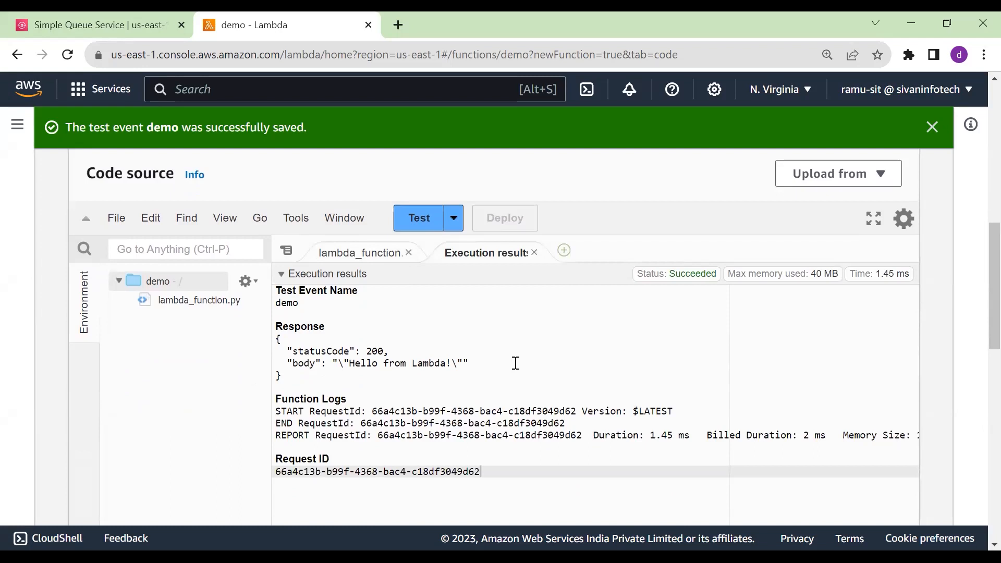
pyautogui.moveTo(272, 302); pyautogui.dragTo(240, 298)
# Examine the status code and body in the Response section of the demo test's execution results
pyautogui.click(320, 352)
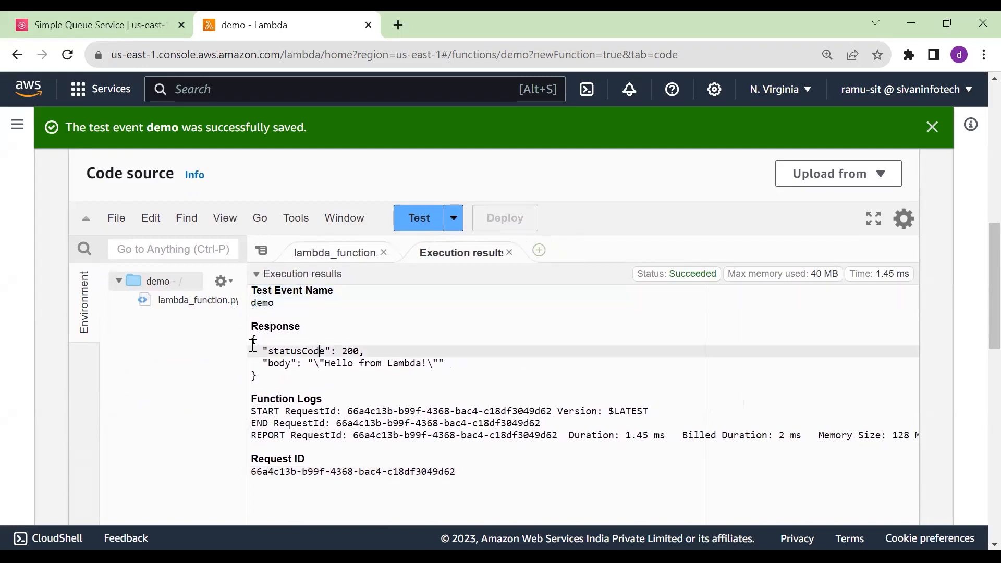
pyautogui.click(254, 340)
pyautogui.press('Down')
pyautogui.press('Down')
pyautogui.press('Down')
pyautogui.press('Down')
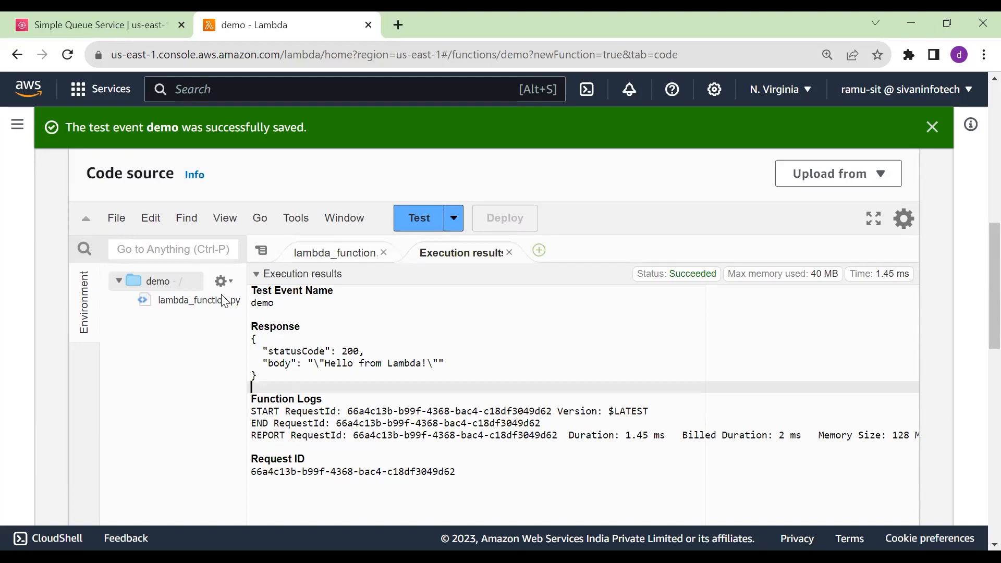
pyautogui.click(313, 363)
pyautogui.moveTo(319, 366); pyautogui.dragTo(411, 364)
pyautogui.click(421, 362)
pyautogui.moveTo(263, 351); pyautogui.dragTo(367, 351)
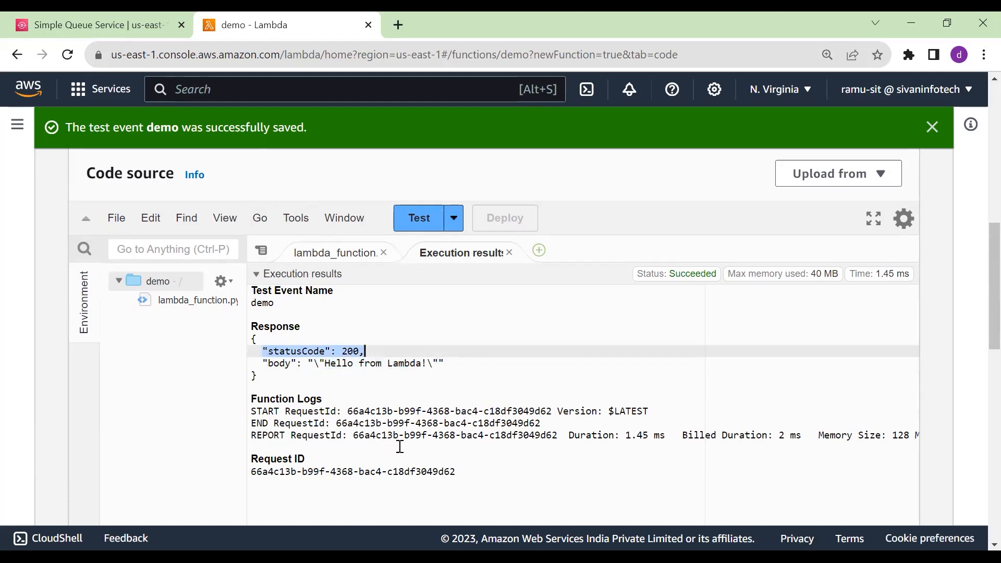
pyautogui.click(420, 435)
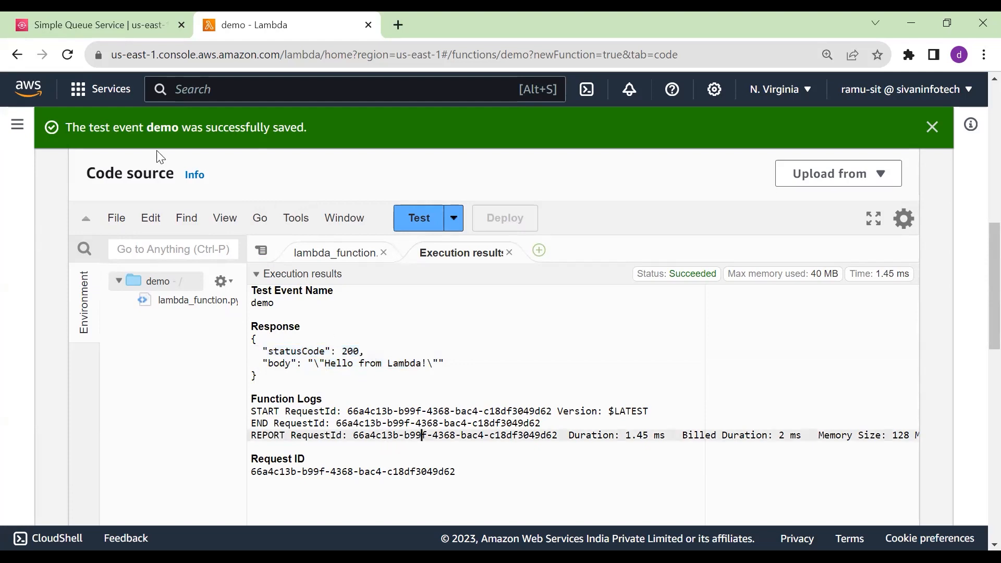
# Search the web for status codes in a new browser tab and open MDN's HTTP response status codes page
pyautogui.click(398, 25)
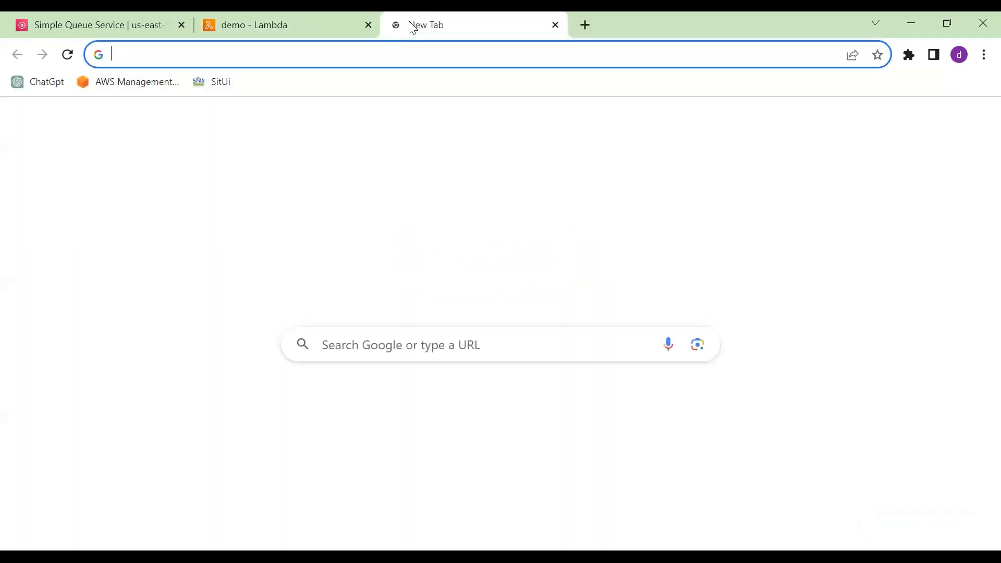
pyautogui.write('status co')
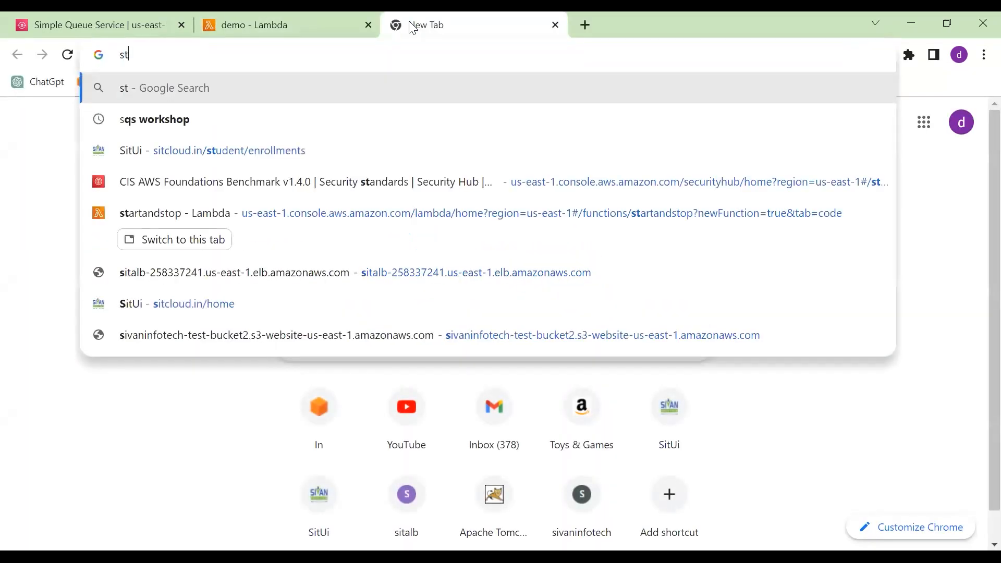
pyautogui.write('d')
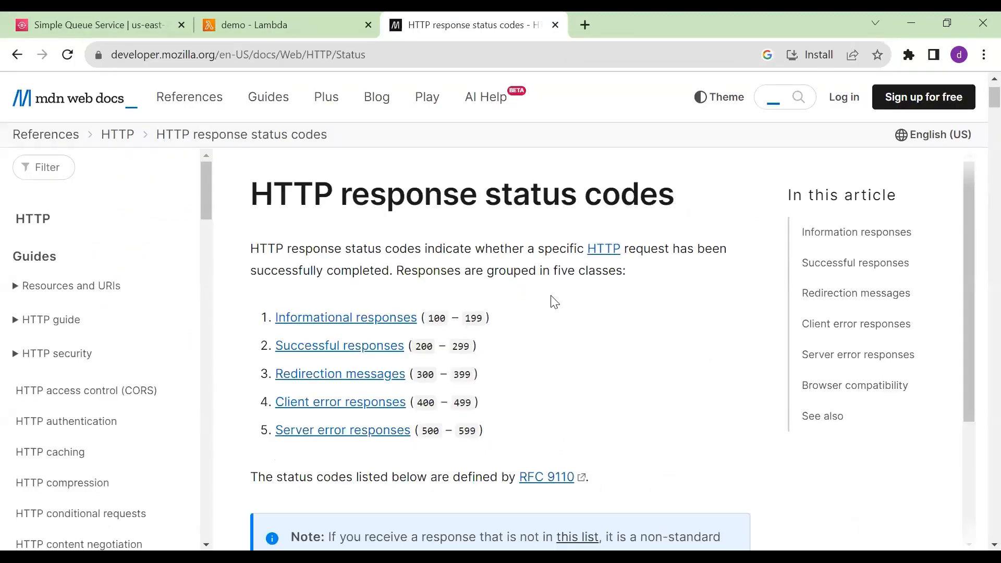
# Examine the classes of HTTP response status codes on the MDN page, particularly the range for successful responses
pyautogui.scroll(-1, 648, 362)
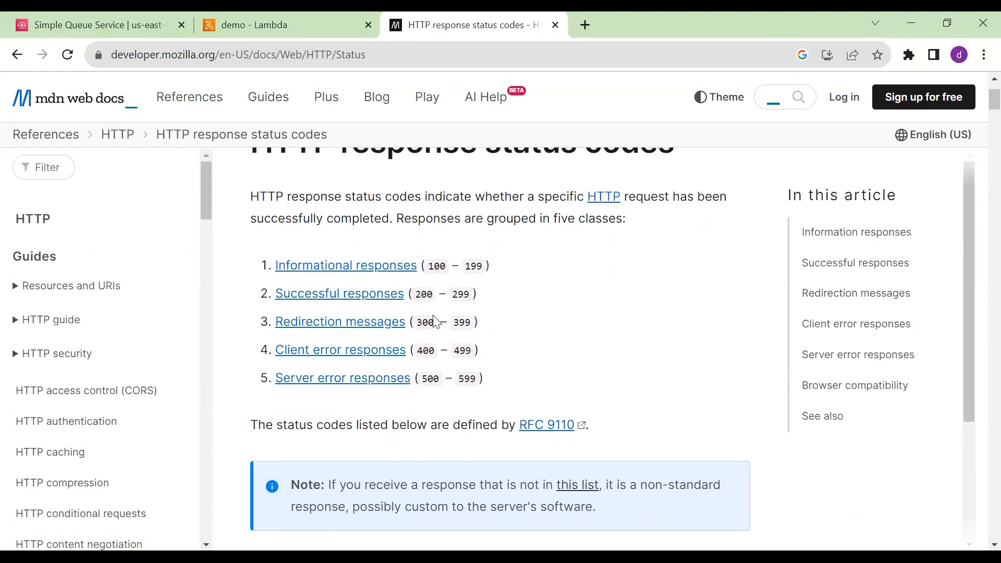
pyautogui.moveTo(264, 300); pyautogui.dragTo(484, 308)
pyautogui.click(588, 295)
pyautogui.scroll(-4, 477, 368)
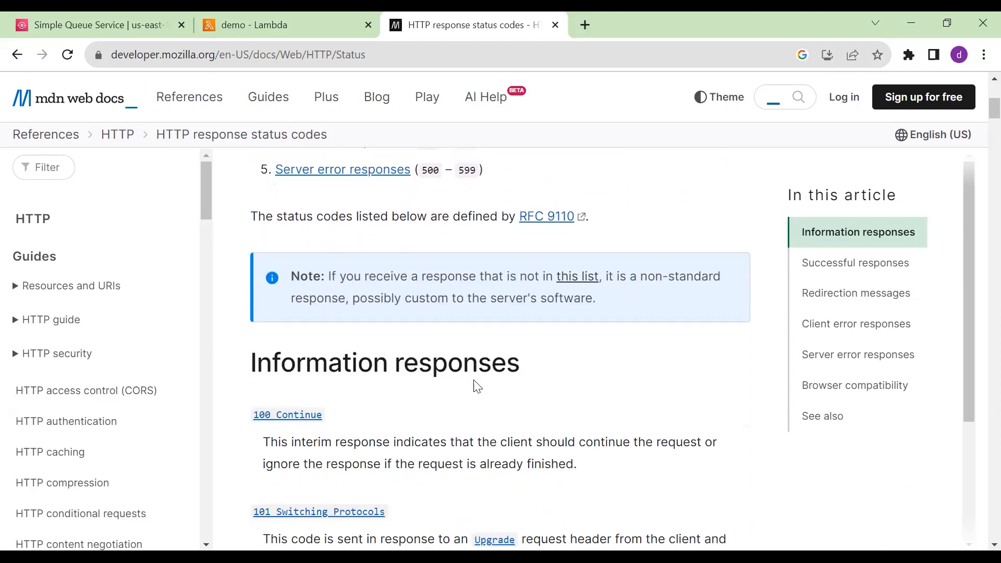
pyautogui.scroll(4, 474, 380)
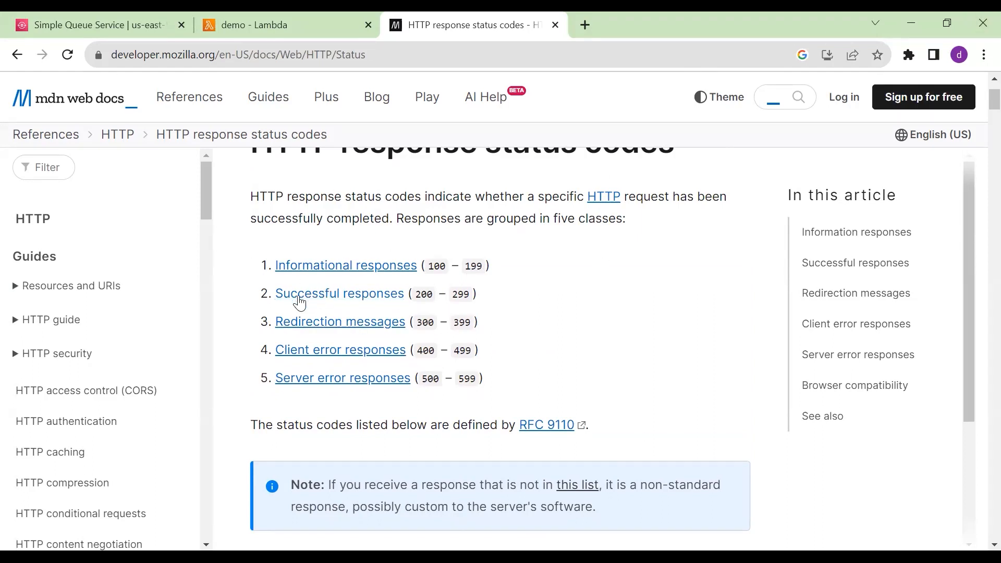
pyautogui.moveTo(273, 295); pyautogui.dragTo(500, 297)
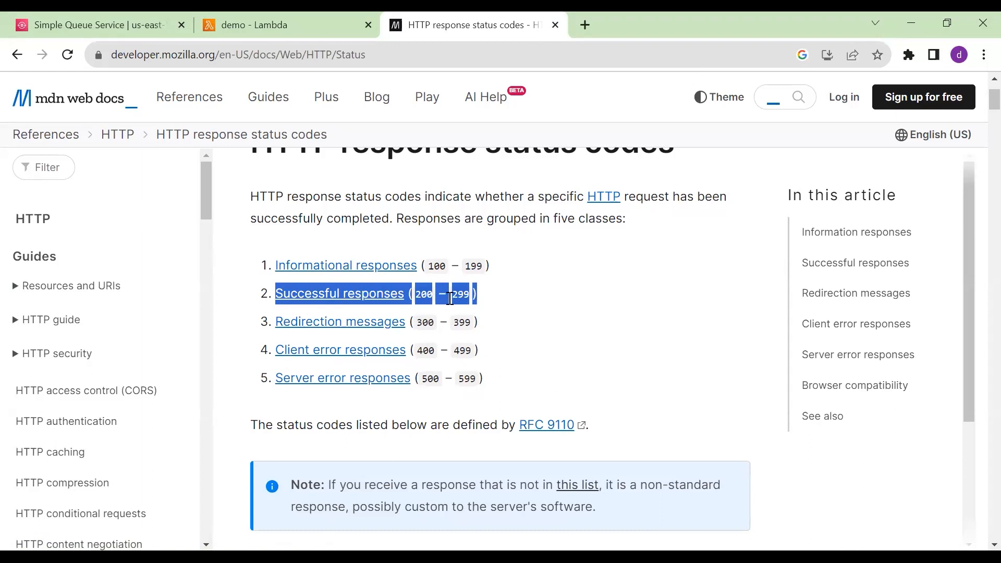
pyautogui.click(536, 304)
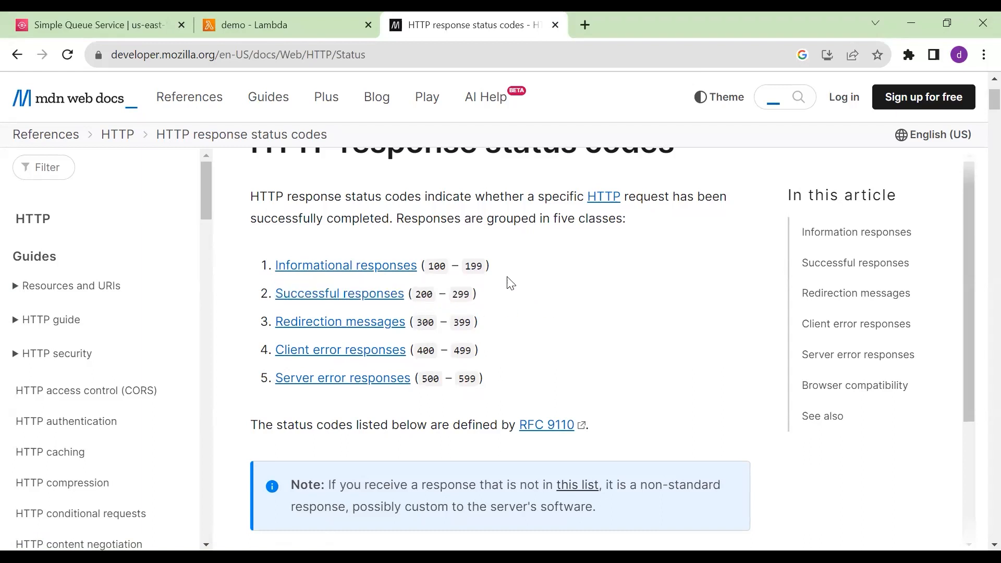
# Return to the demo function's execution results and examine the response status code and the START and END lines of the function logs
pyautogui.click(277, 26)
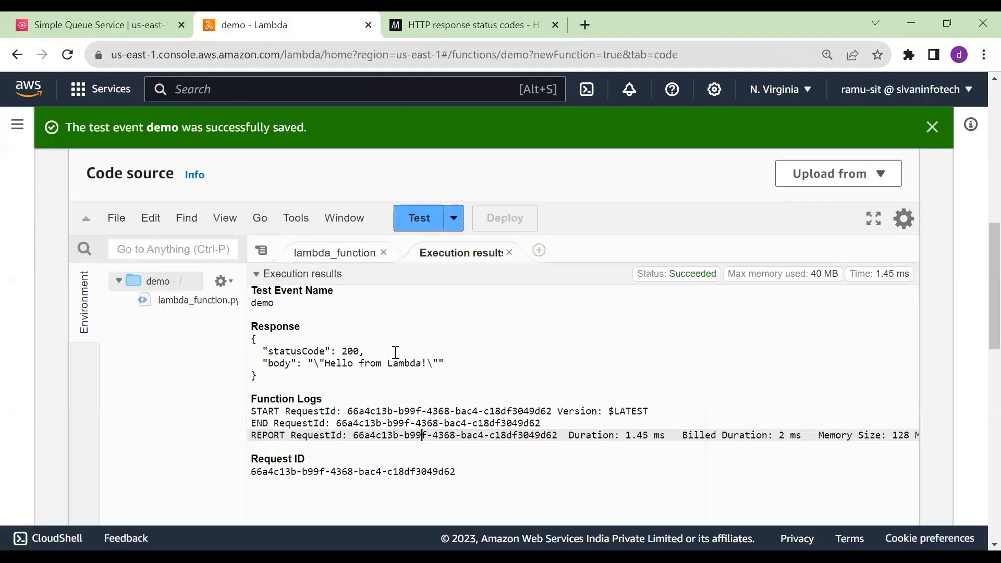
pyautogui.click(365, 351)
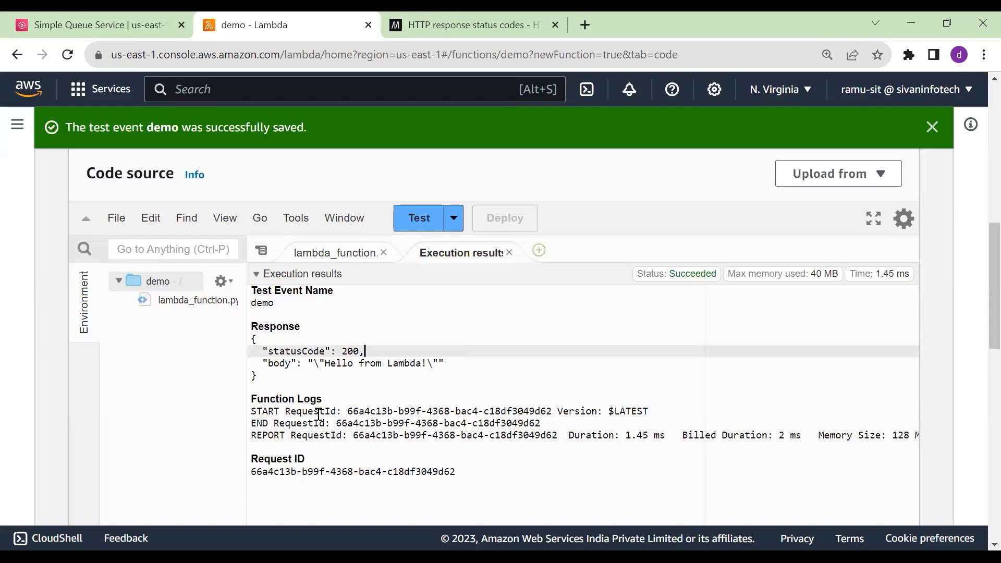
pyautogui.scroll(-3, 404, 423)
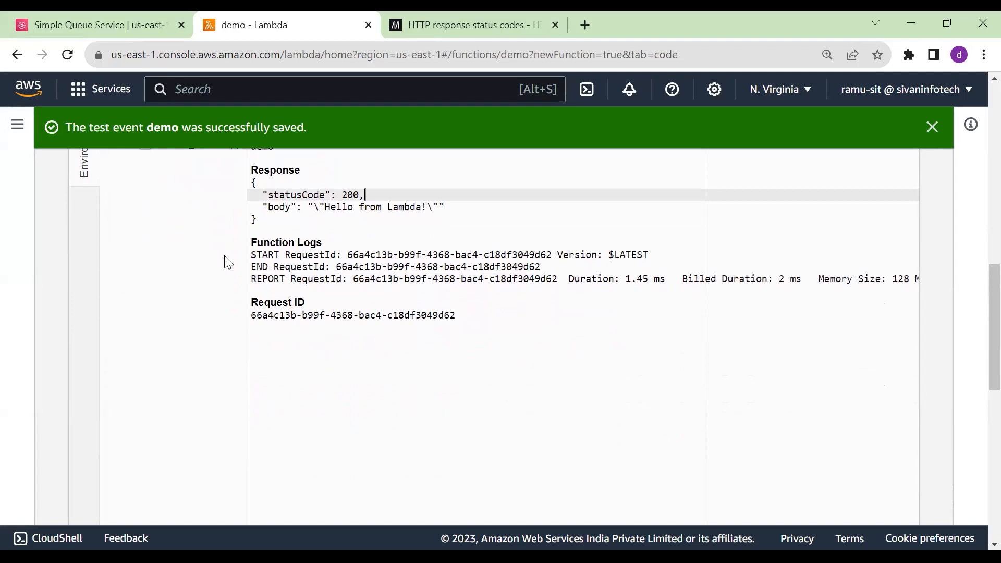
pyautogui.moveTo(253, 256); pyautogui.dragTo(421, 254)
pyautogui.click(380, 254)
pyautogui.moveTo(353, 256); pyautogui.dragTo(645, 256)
pyautogui.click(628, 254)
pyautogui.click(252, 274)
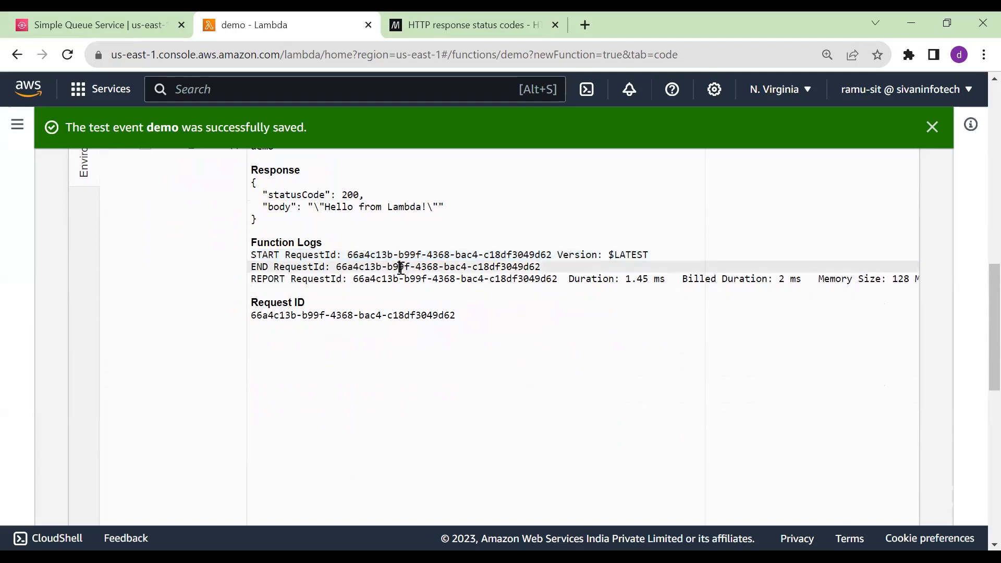
pyautogui.moveTo(400, 267); pyautogui.dragTo(520, 268)
pyautogui.click(519, 268)
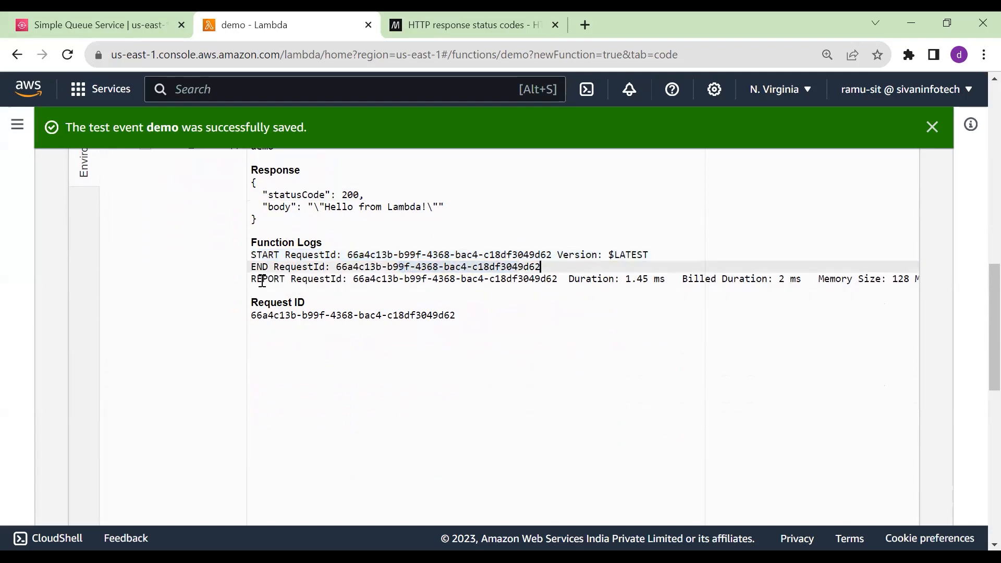
# Examine the REPORT line of the function logs through to its end for duration, billed duration, memory size and init duration
pyautogui.moveTo(253, 279); pyautogui.dragTo(314, 277)
pyautogui.click(535, 279)
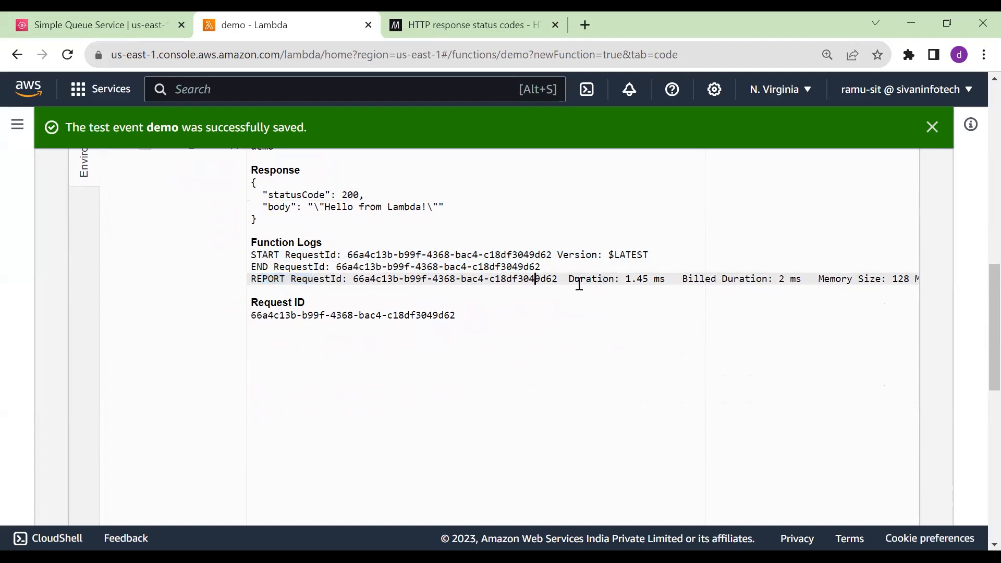
pyautogui.moveTo(567, 279); pyautogui.dragTo(818, 281)
pyautogui.click(662, 301)
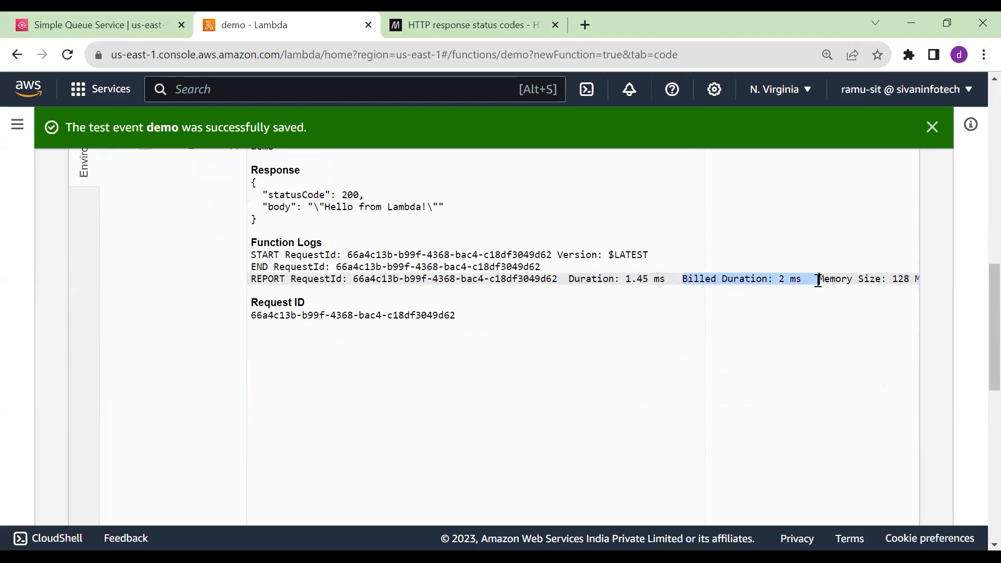
pyautogui.press('Right')
pyautogui.press('Right')
pyautogui.press('Right')
pyautogui.press('Right')
pyautogui.press('Right')
pyautogui.press('Right')
pyautogui.press('Right')
pyautogui.press('Right')
pyautogui.press('Right')
pyautogui.press('Right')
pyautogui.press('Right')
pyautogui.press('Right')
pyautogui.press('Right')
pyautogui.press('Right')
pyautogui.press('Right')
pyautogui.press('Right')
pyautogui.press('Right')
pyautogui.press('Right')
pyautogui.press('Right')
pyautogui.press('Right')
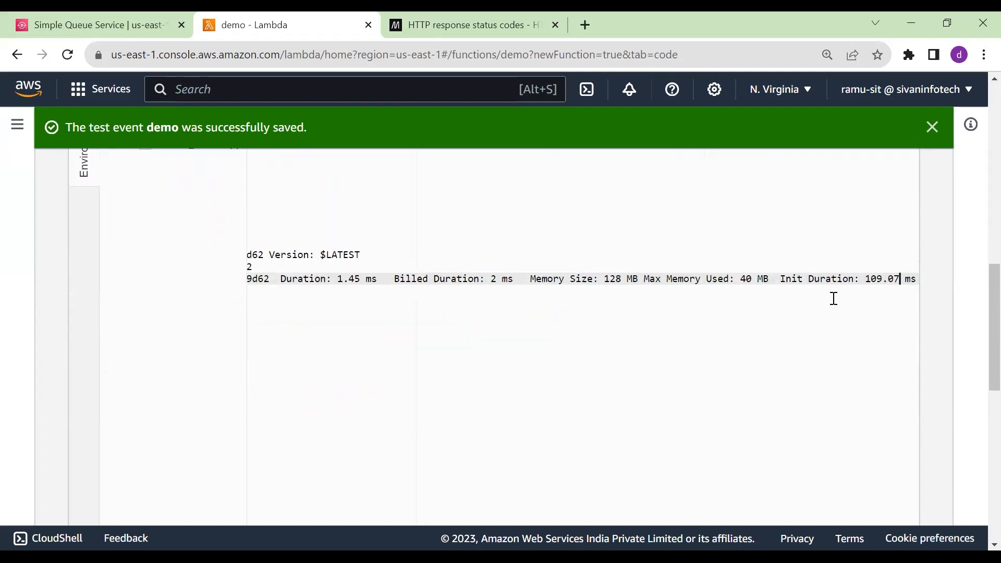
pyautogui.moveTo(531, 278); pyautogui.dragTo(625, 277)
pyautogui.click(626, 277)
pyautogui.click(706, 287)
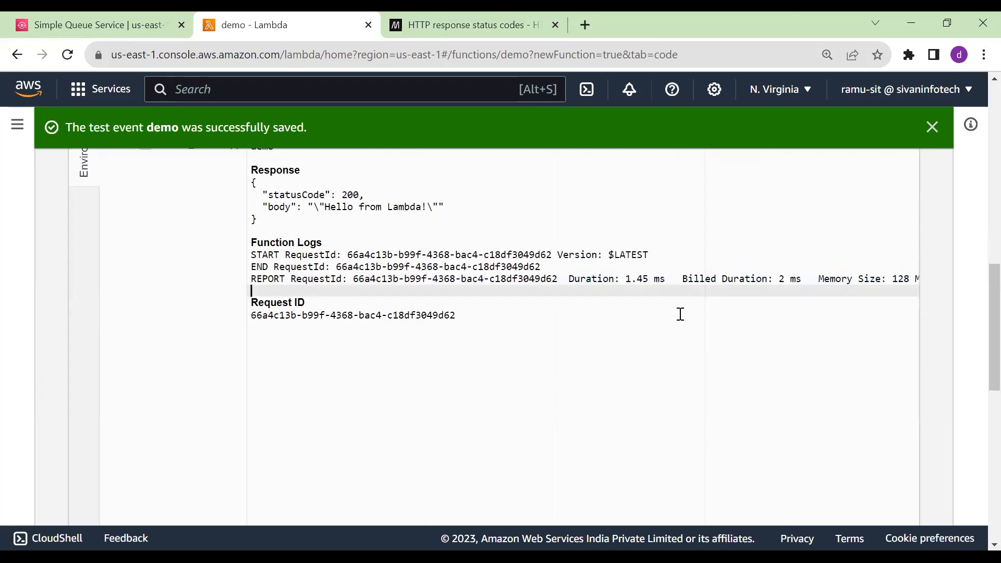
pyautogui.press('Left')
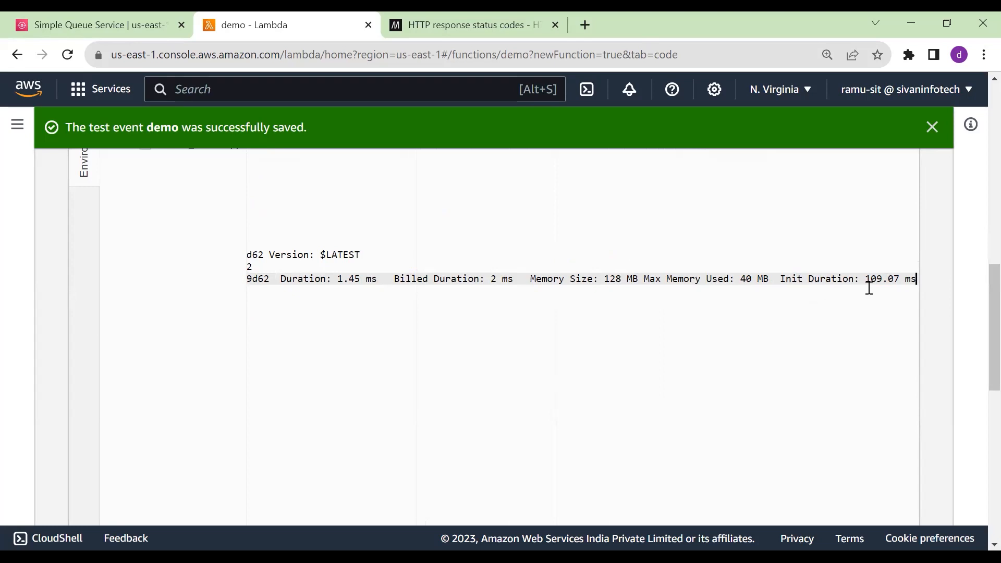
# Examine the Request ID below the function logs and the max memory used and init duration ending the REPORT line
pyautogui.press('Right')
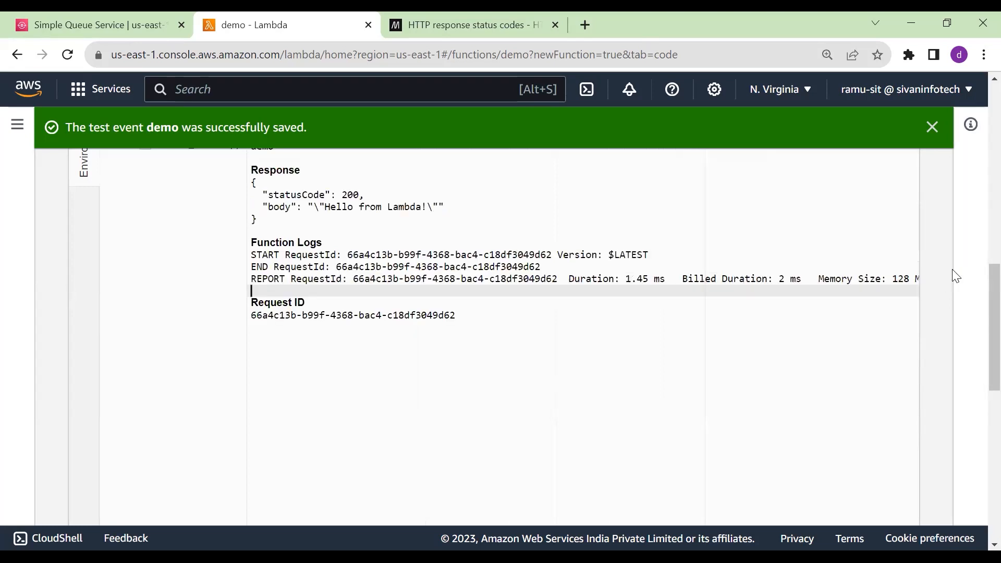
pyautogui.press('Down')
pyautogui.press('Down')
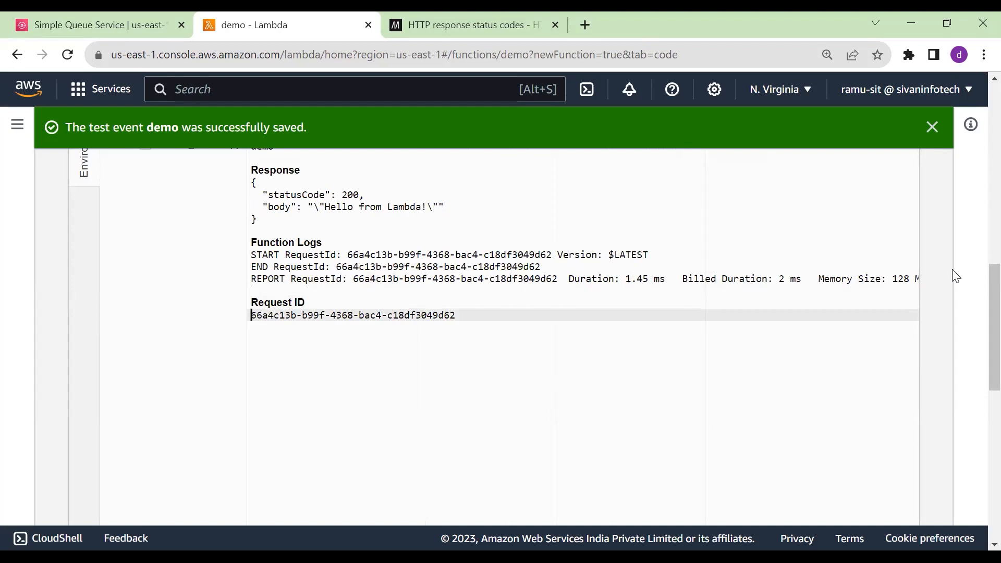
pyautogui.press('Left')
pyautogui.press('Left')
pyautogui.press('Left')
pyautogui.press('Left')
pyautogui.press('Left')
pyautogui.press('Left')
pyautogui.press('Left')
pyautogui.press('Left')
pyautogui.press('Left')
pyautogui.press('Left')
pyautogui.press('Left')
pyautogui.press('Left')
pyautogui.press('Left')
pyautogui.press('Left')
pyautogui.press('Left')
pyautogui.press('Left')
pyautogui.press('Left')
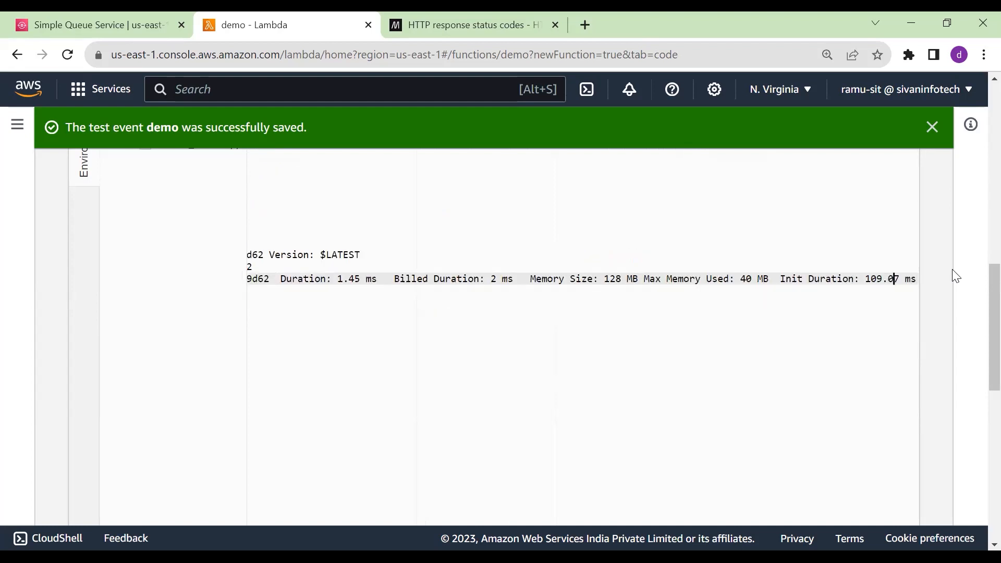
pyautogui.press('Left')
# Replace the code in lambda_function.py with a boto3 script containing handlers that stop and start instance i-0fa87167d8b8cc48b in us-east-1
pyautogui.scroll(5, 588, 305)
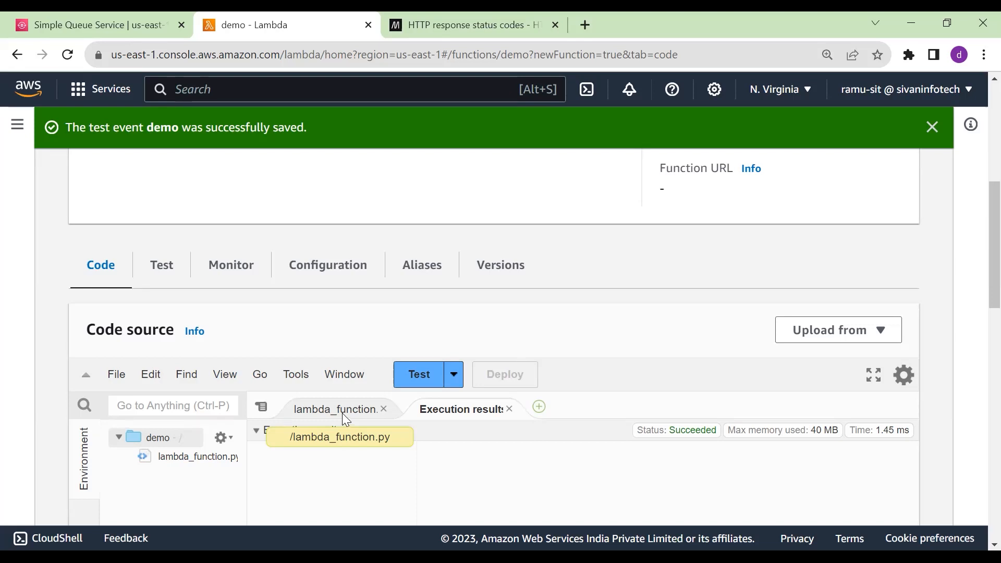
pyautogui.click(327, 413)
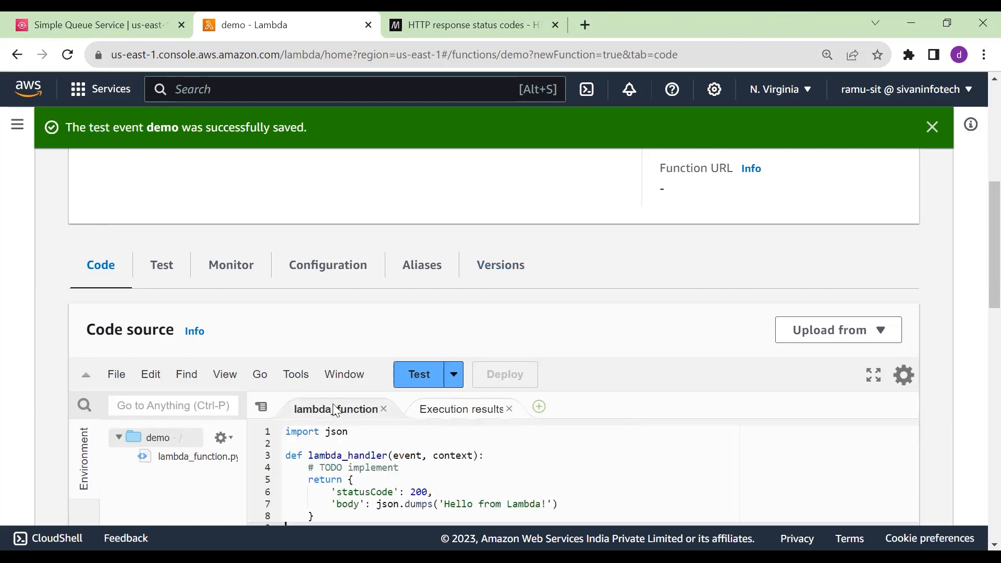
pyautogui.scroll(-3, 573, 327)
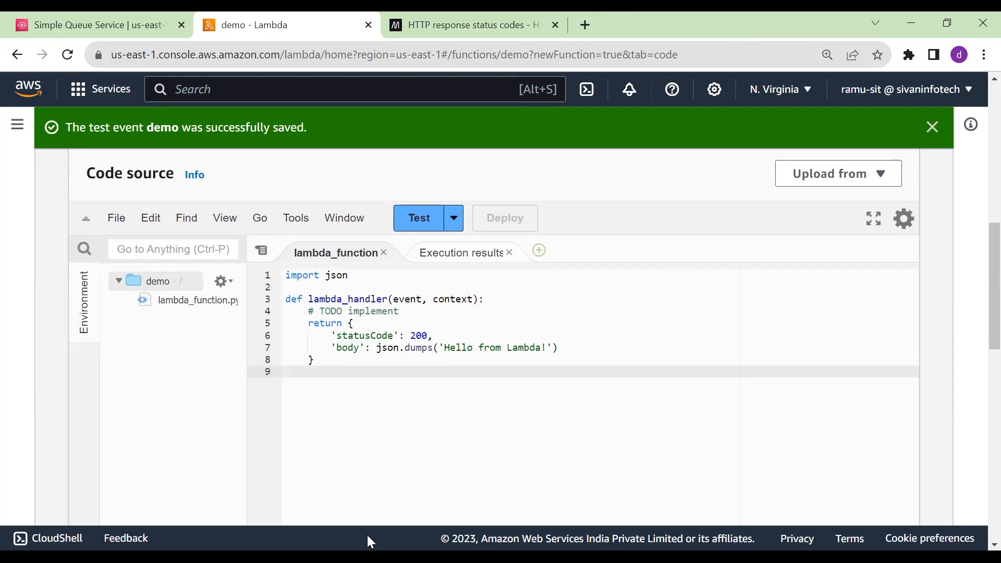
pyautogui.hotkey('ctrl', 'a')
pyautogui.write("import boto3 region = 'us-east-1' instances = ['i-0fa87167d8b8cc48b'] ec2 = boto3.client('ec2', region_name=region)  def lambda_handler(event, context):     ec2.stop_instances(InstanceIds=instances)     print('stopped your instances: ' + str(instances))  def lambda_handler(event, context):     ec2.start_instances(InstanceIds=instances)     print('started your instances: ' + str(instances))")
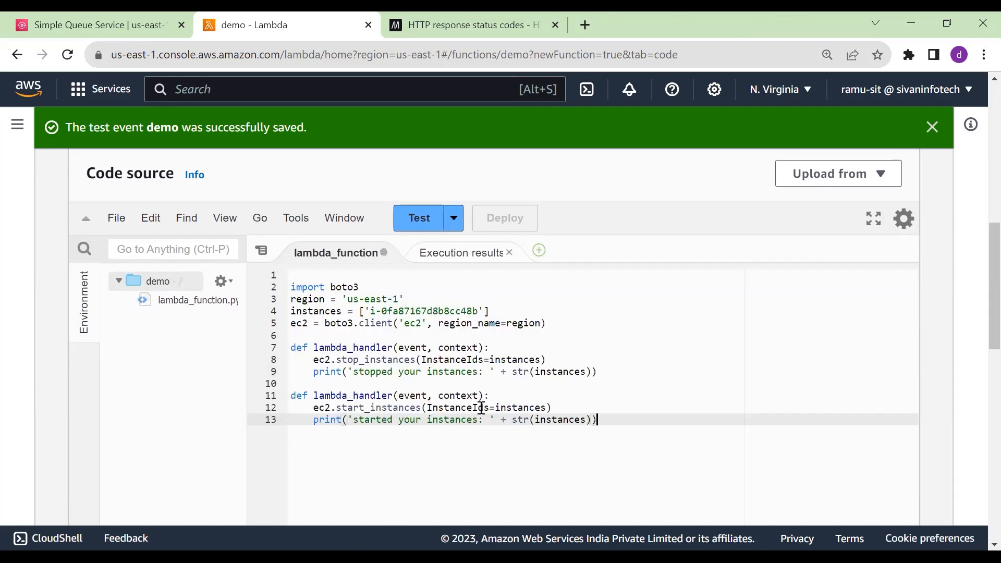
# Delete the second lambda_handler, which starts the instances, and save lambda_function.py
pyautogui.moveTo(597, 420); pyautogui.dragTo(289, 383)
pyautogui.press('BackSpace')
pyautogui.hotkey('ctrl', 's')
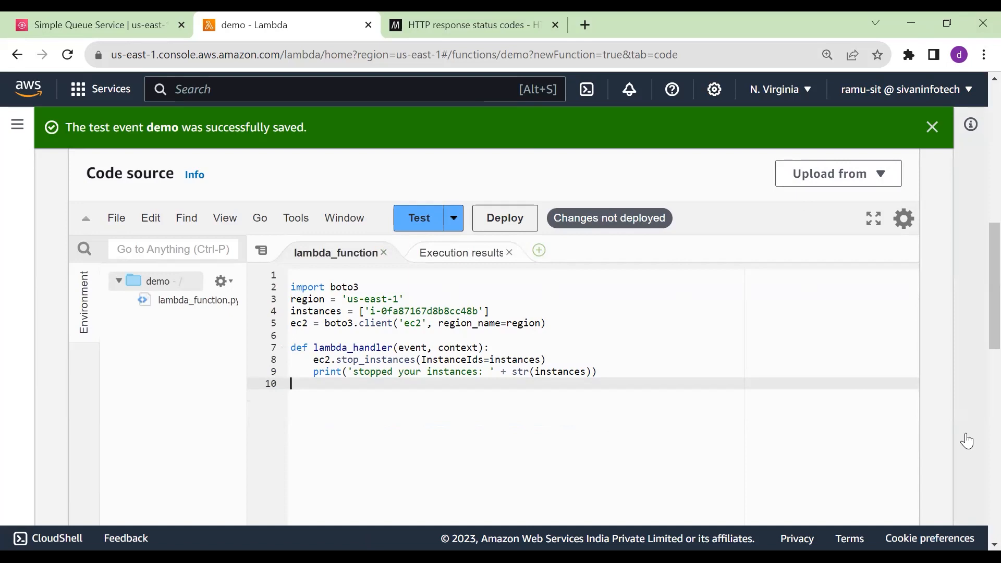
# Run the demo test event twice without deploying the changed code and examine the response in the execution results
pyautogui.scroll(1, 967, 440)
pyautogui.click(370, 467)
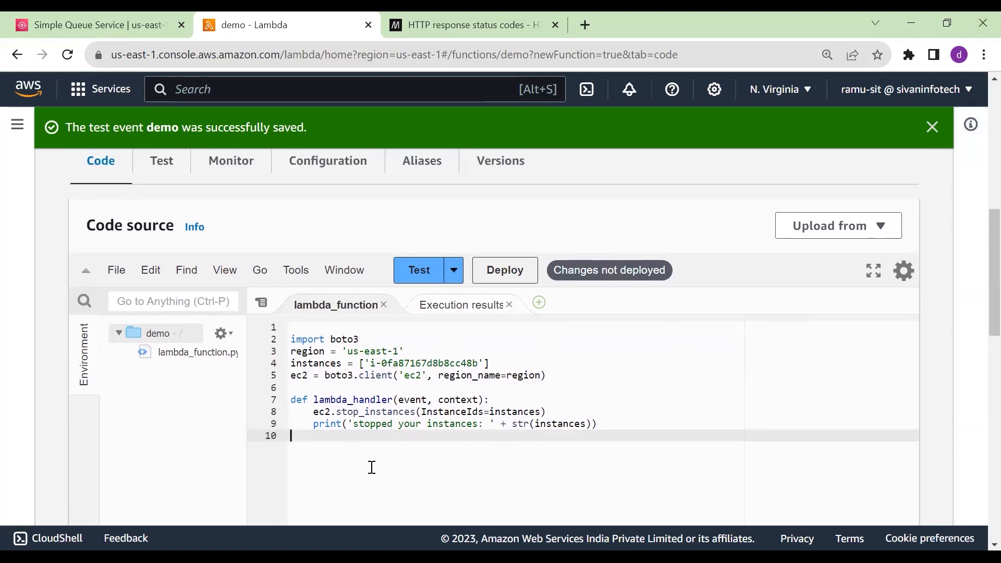
pyautogui.click(423, 276)
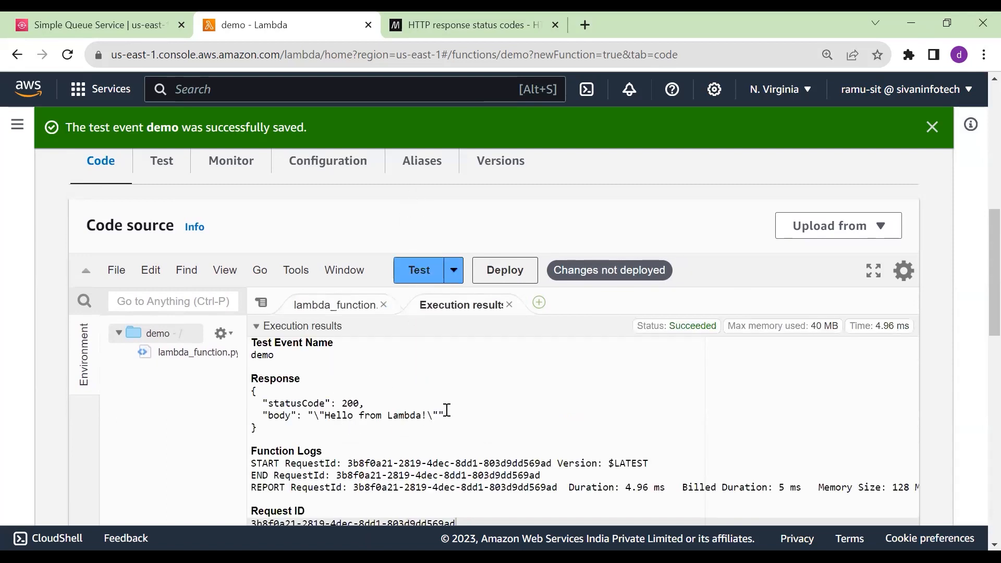
pyautogui.scroll(-1, 396, 313)
pyautogui.doubleClick(314, 379)
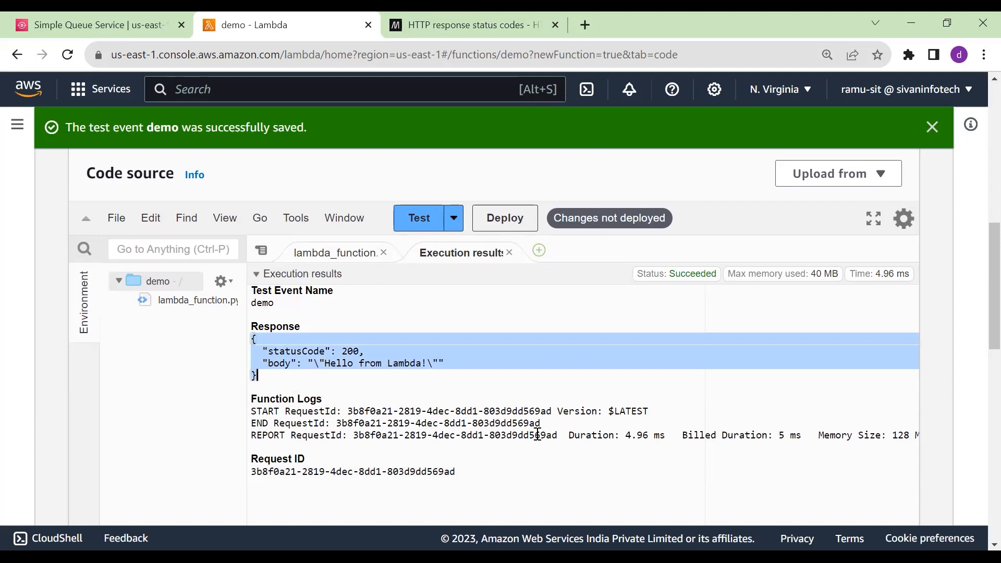
pyautogui.click(422, 218)
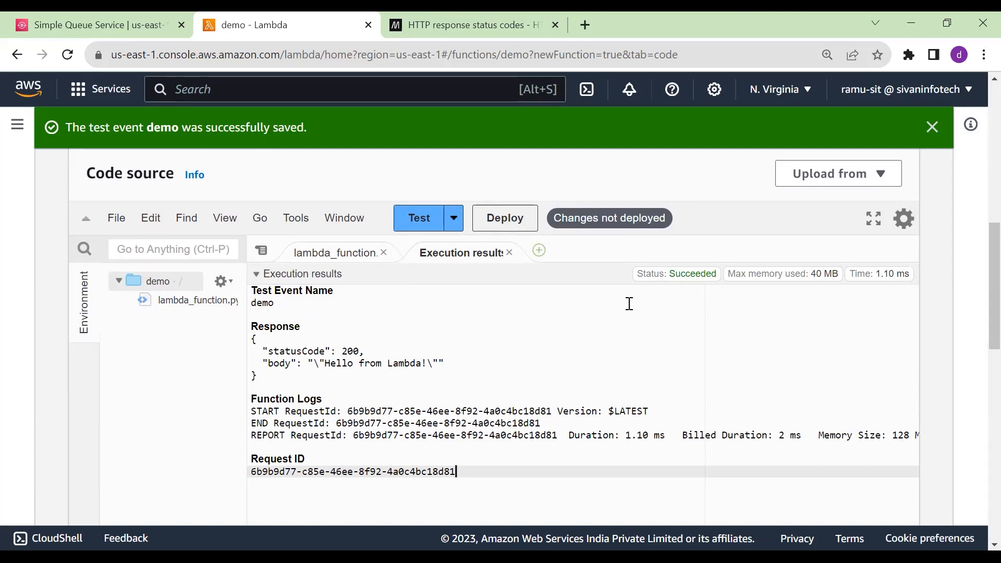
# Close the execution results and deploy the code changes to the demo function
pyautogui.click(509, 253)
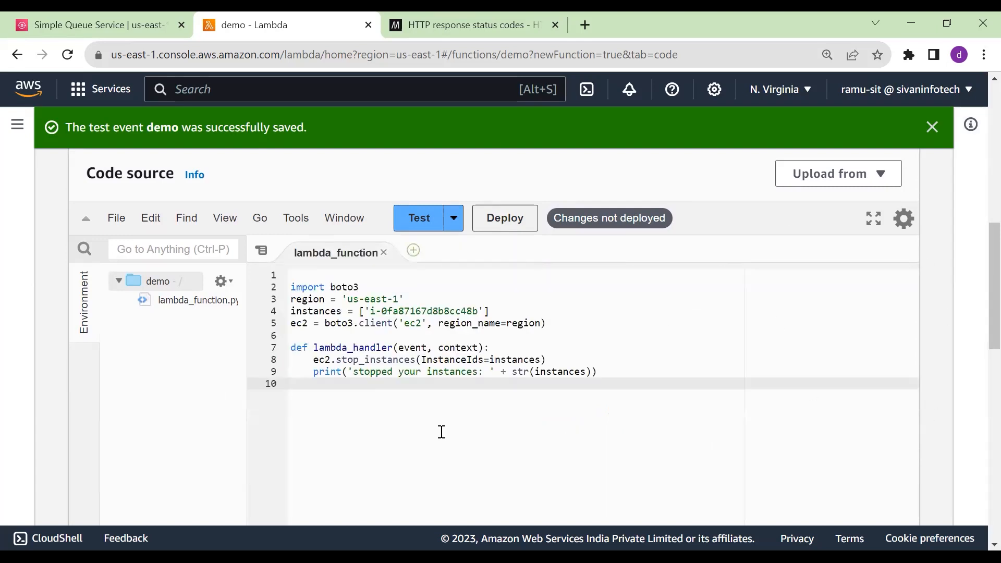
pyautogui.click(509, 225)
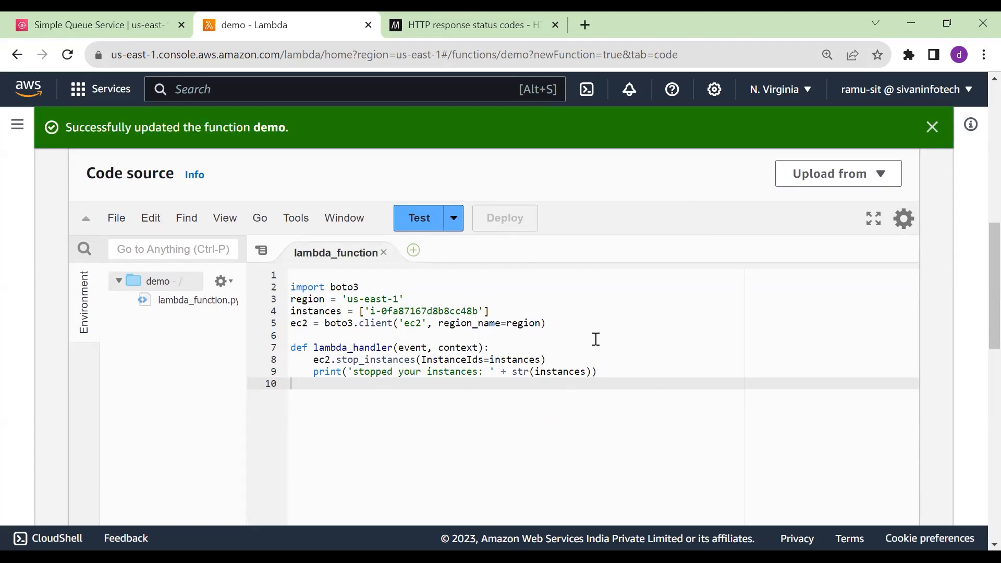
# Search the AWS services for ec2, open EC2 in a new browser tab and show its Instances list
pyautogui.click(210, 89)
pyautogui.write('in')
pyautogui.press('Escape')
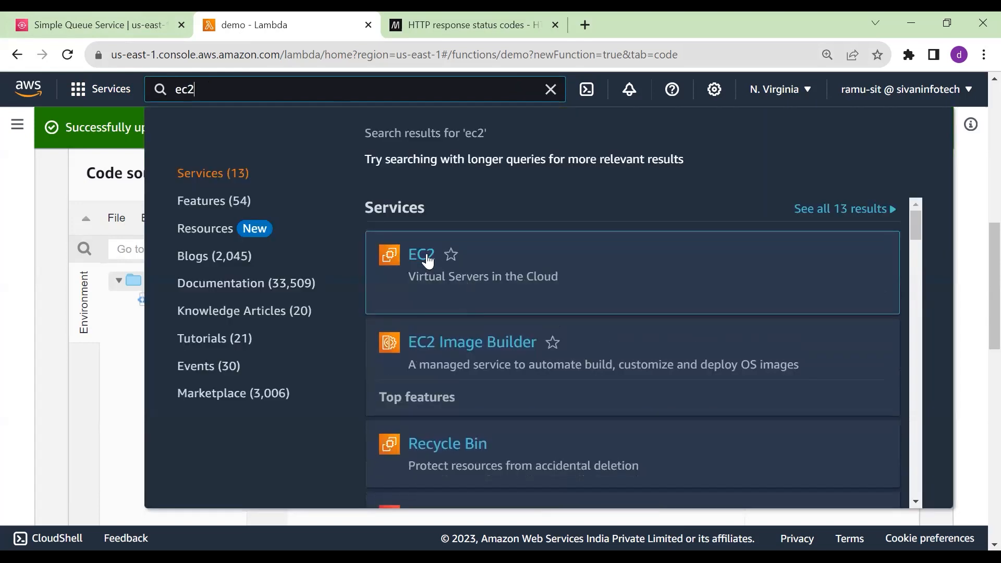
pyautogui.keyDown('ctrl'); pyautogui.click(421, 254); pyautogui.keyUp('ctrl')
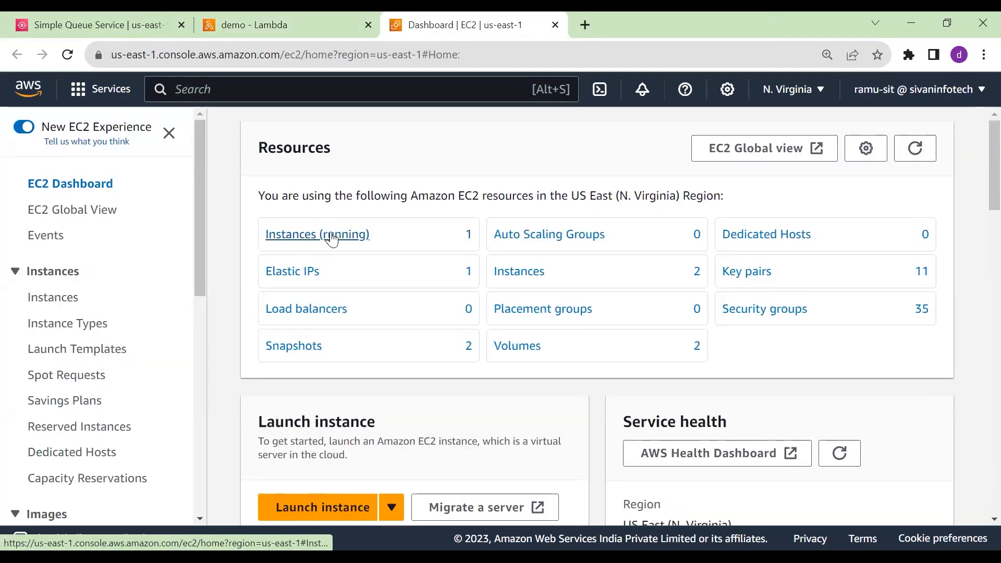
pyautogui.click(332, 239)
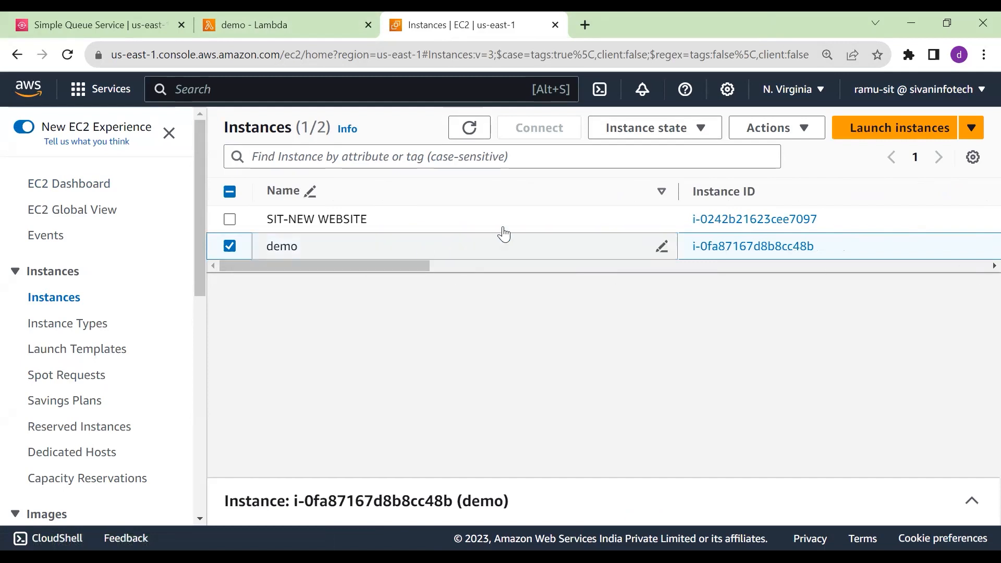
# Start the demo EC2 instance and open its instance summary
pyautogui.click(788, 143)
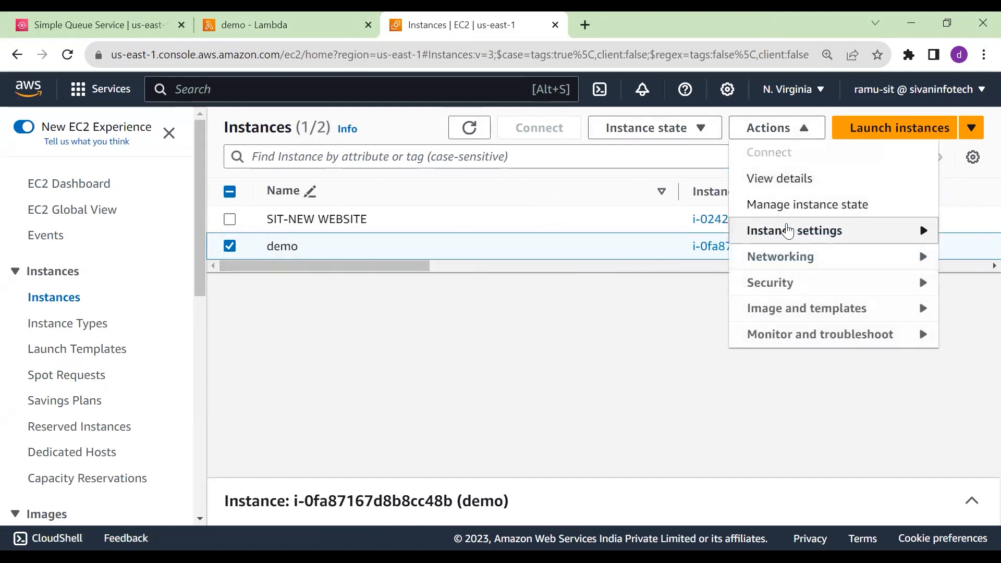
pyautogui.click(669, 133)
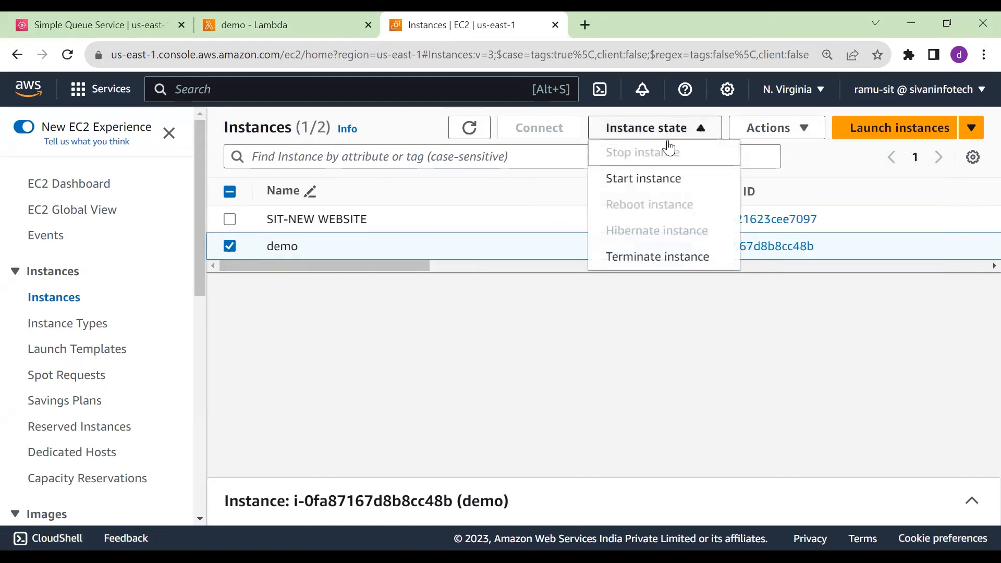
pyautogui.click(666, 179)
pyautogui.click(751, 277)
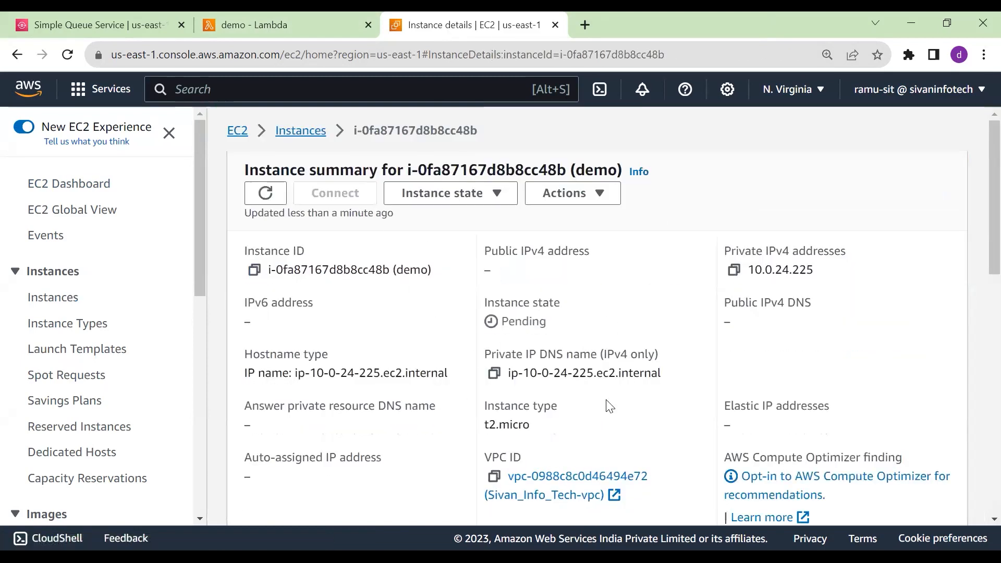
# Return to the demo Lambda function, review its permissions configuration and open the execution role demo-role-vrluzdca in IAM
pyautogui.click(252, 32)
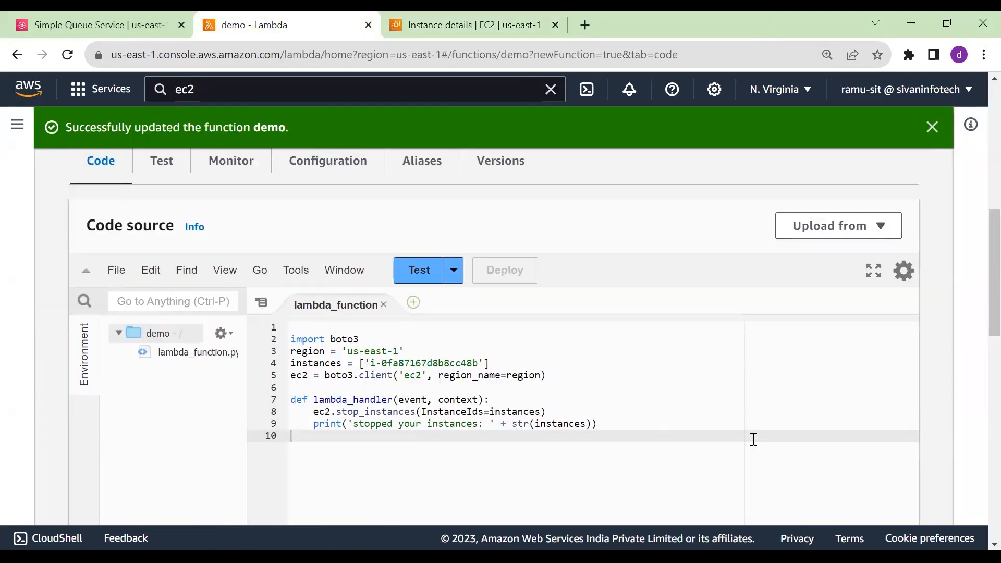
pyautogui.scroll(3, 396, 407)
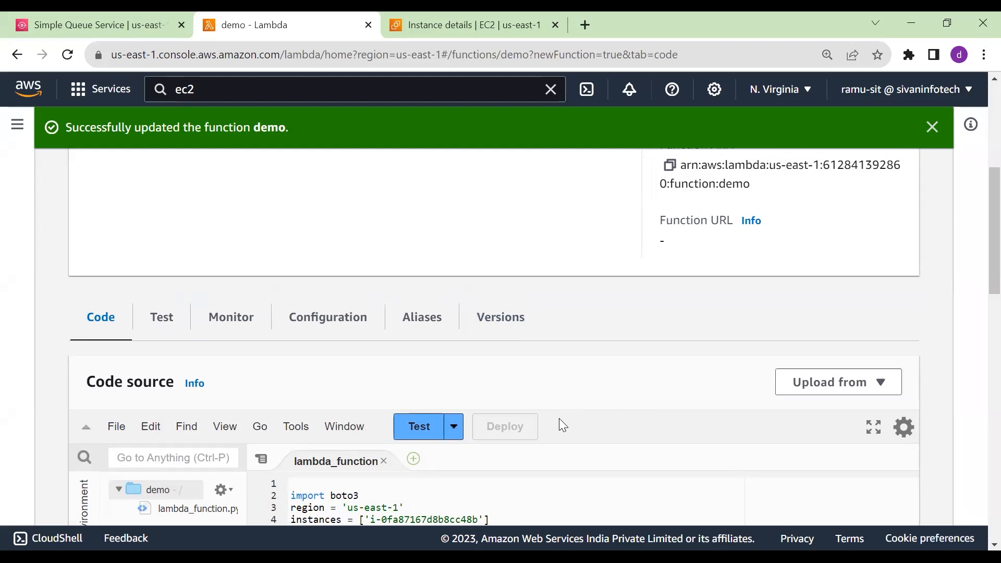
pyautogui.click(339, 330)
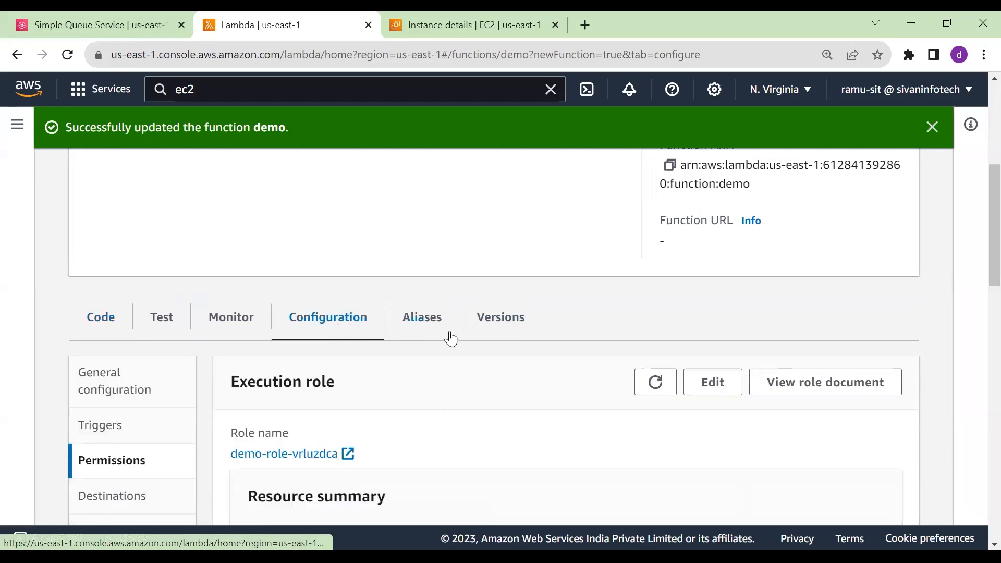
pyautogui.scroll(-3, 490, 323)
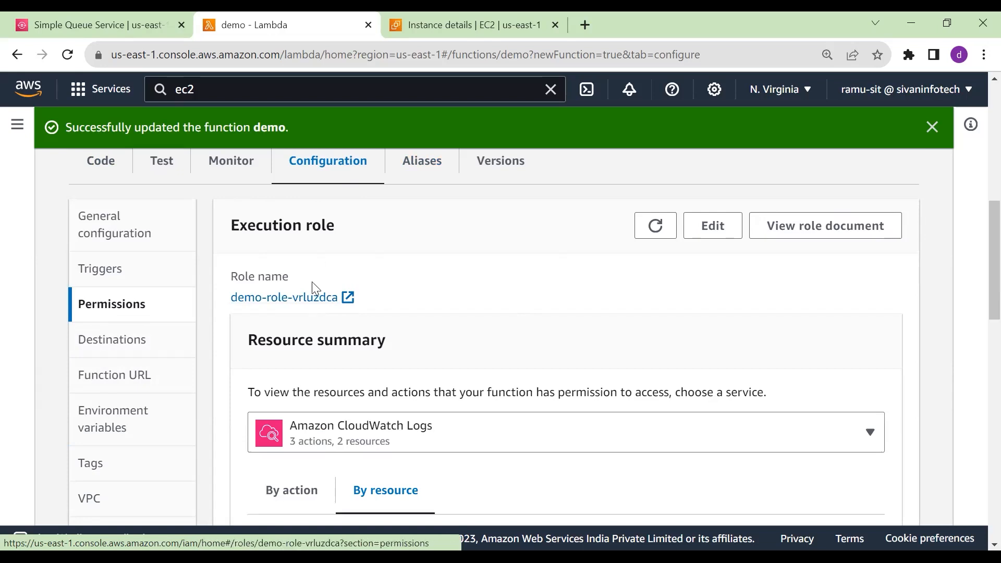
pyautogui.scroll(-5, 445, 319)
pyautogui.scroll(5, 444, 320)
pyautogui.click(323, 302)
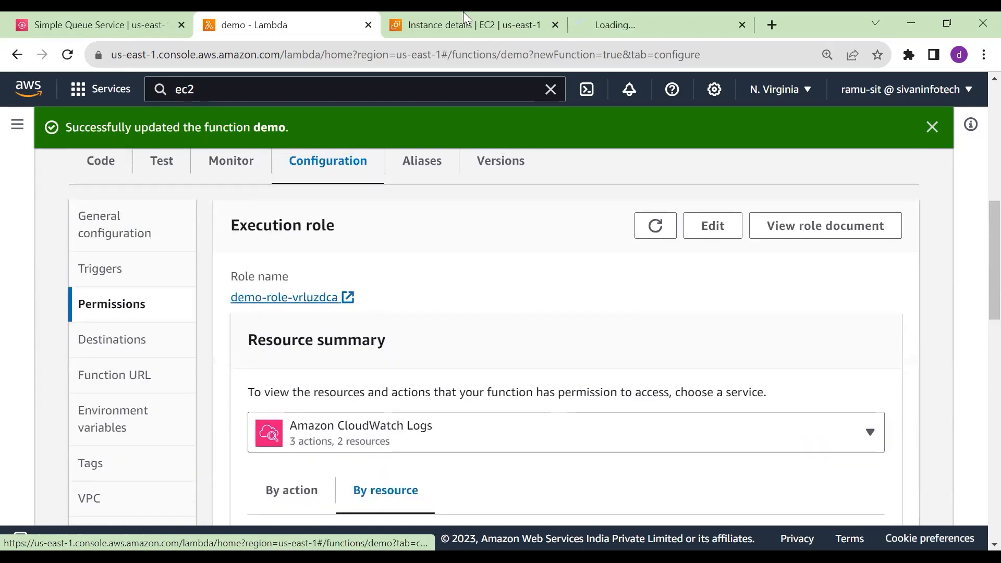
pyautogui.click(624, 23)
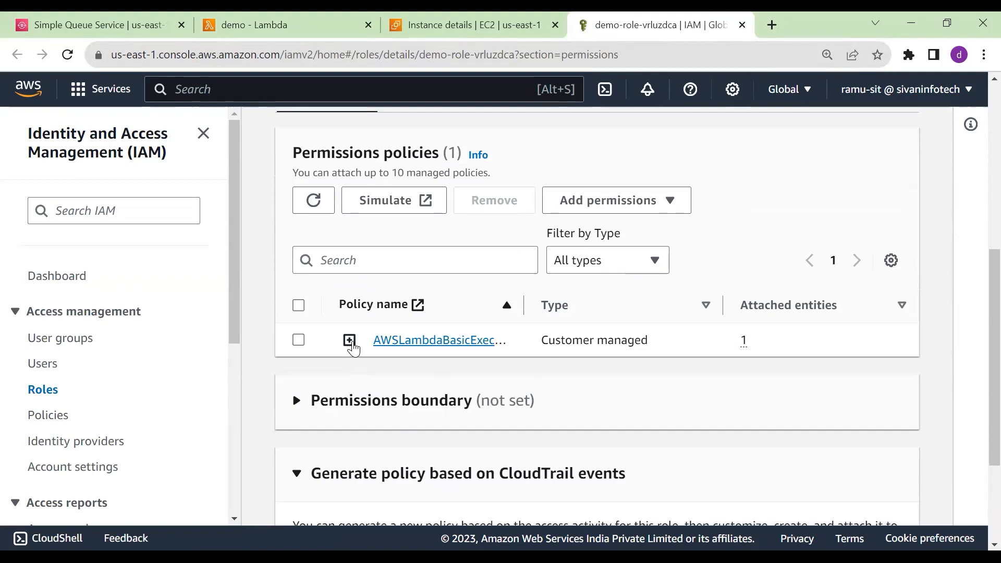
# Widen the policy name column, expand the AWSLambdaBasicExecutionRole policy and examine the allowed log actions and resources in its JSON
pyautogui.moveTo(523, 302); pyautogui.dragTo(753, 294)
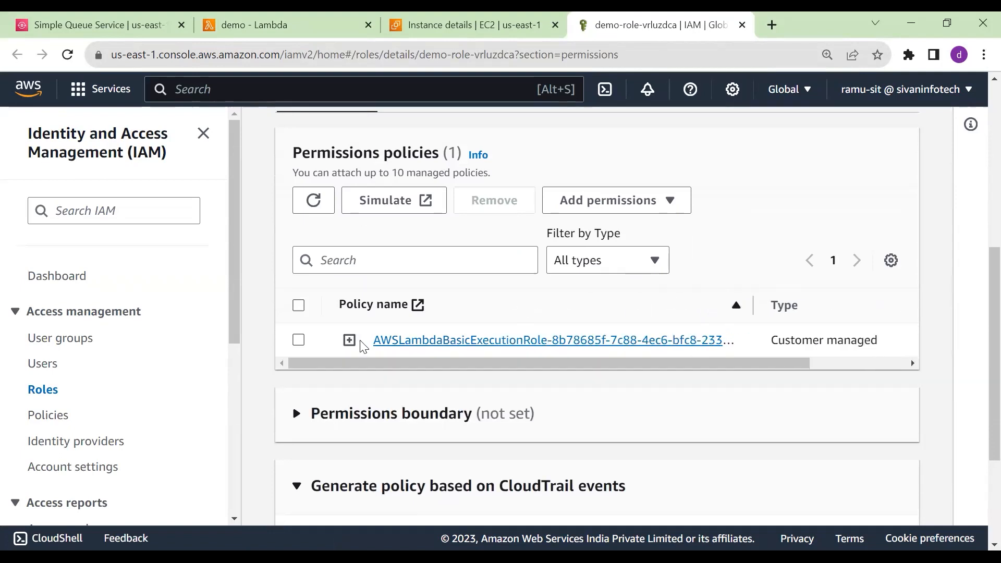
pyautogui.click(349, 340)
pyautogui.scroll(-4, 565, 345)
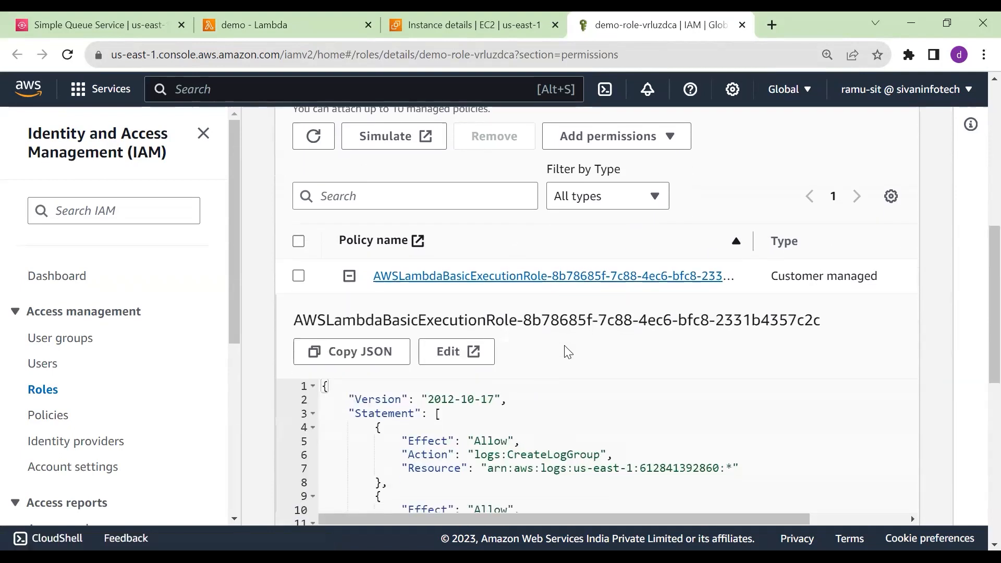
pyautogui.moveTo(473, 259); pyautogui.dragTo(632, 251)
pyautogui.click(586, 316)
pyautogui.moveTo(476, 336); pyautogui.dragTo(577, 339)
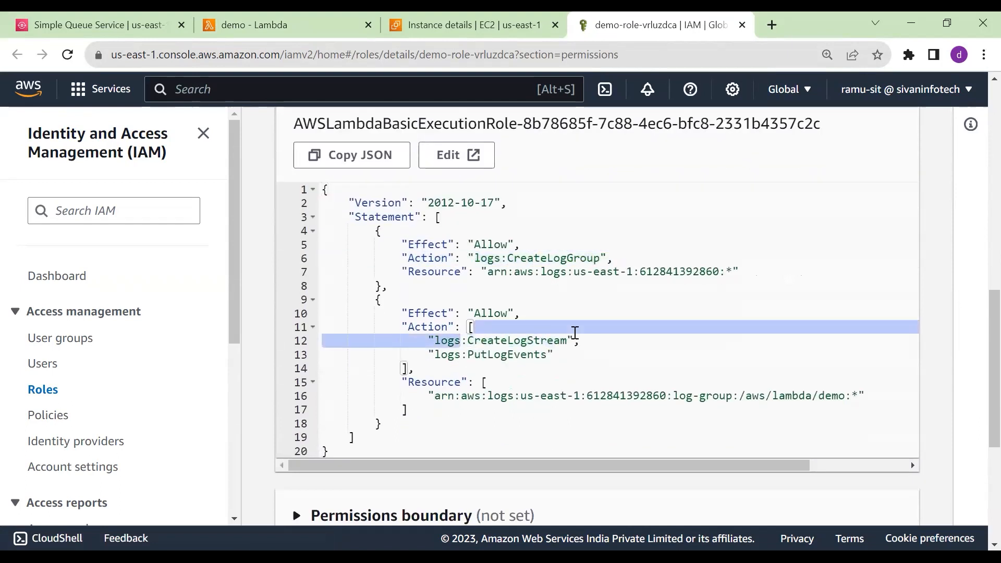
pyautogui.moveTo(462, 356); pyautogui.dragTo(553, 356)
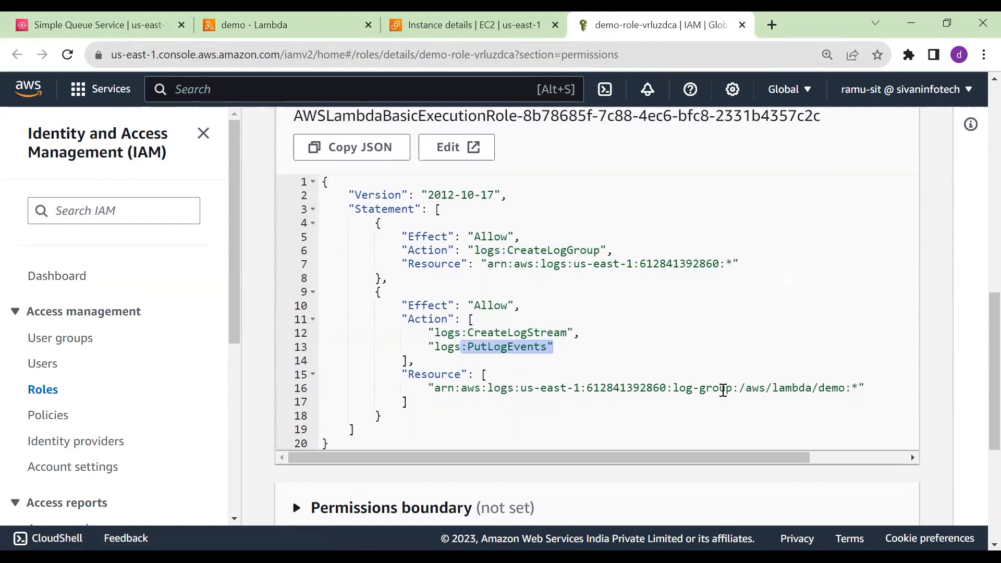
pyautogui.scroll(-2, 719, 386)
pyautogui.moveTo(699, 291); pyautogui.dragTo(831, 291)
pyautogui.click(831, 291)
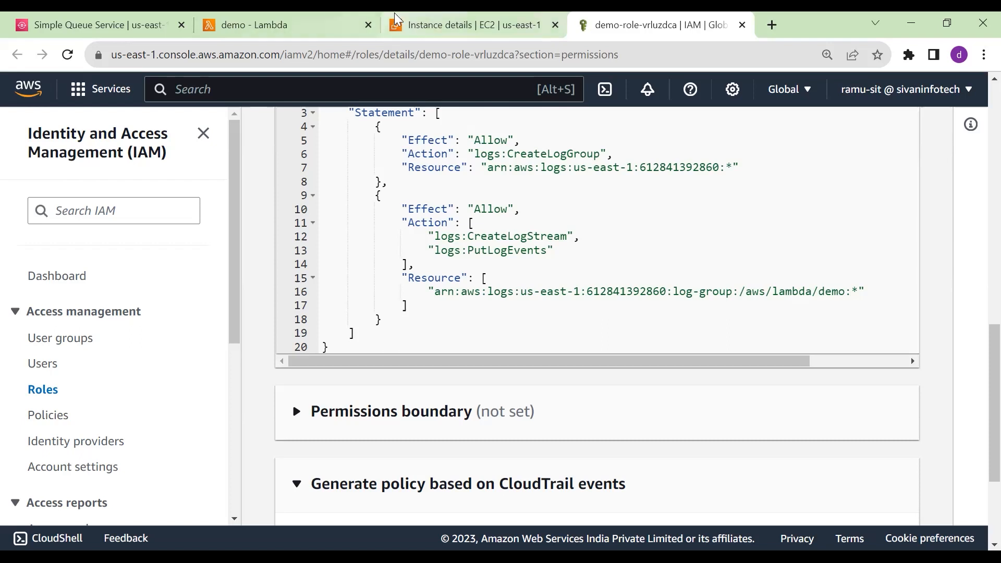
# Return to the demo Lambda function and view the logs of its recent invocations under monitoring
pyautogui.click(302, 24)
pyautogui.scroll(5, 396, 383)
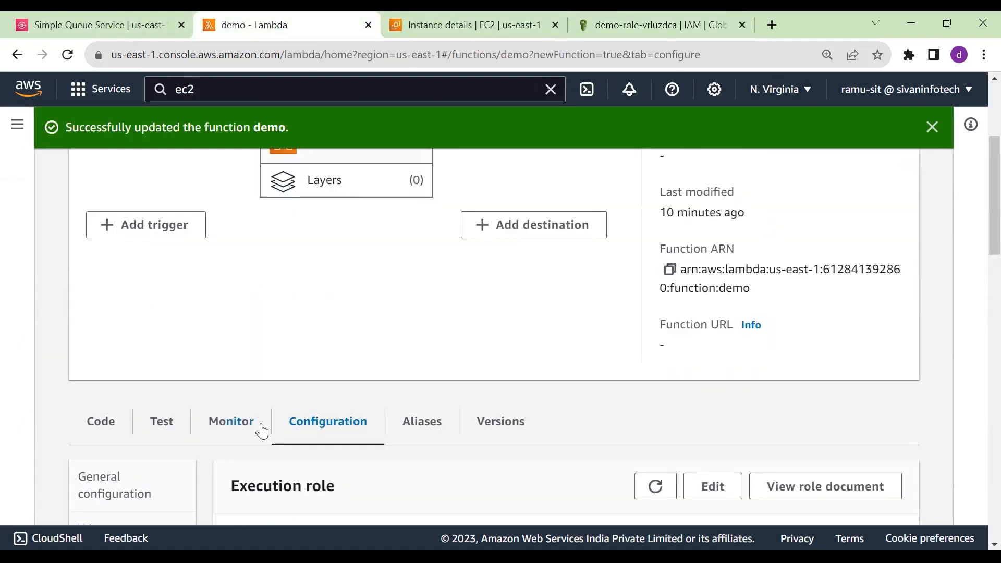
pyautogui.click(237, 430)
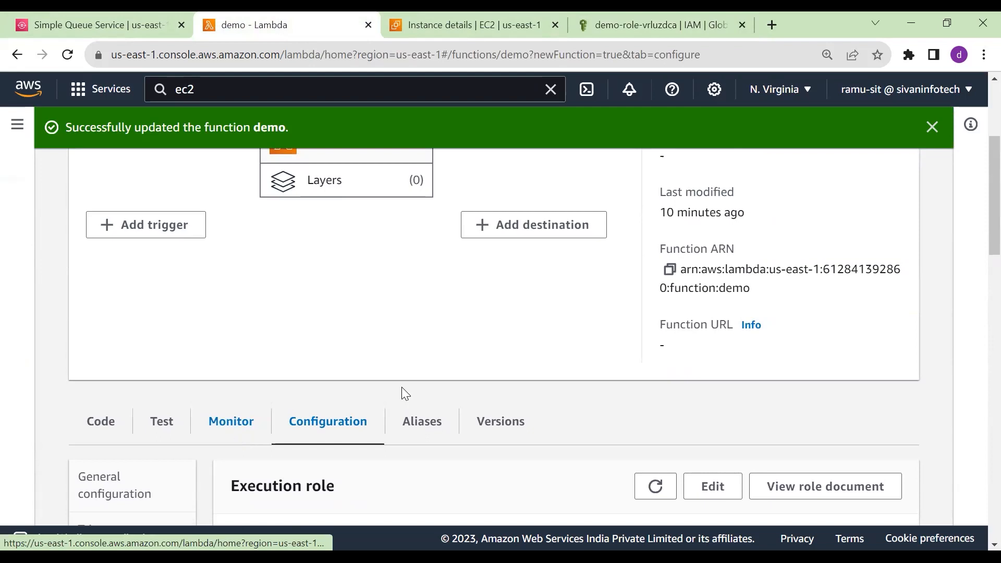
pyautogui.scroll(-2, 377, 385)
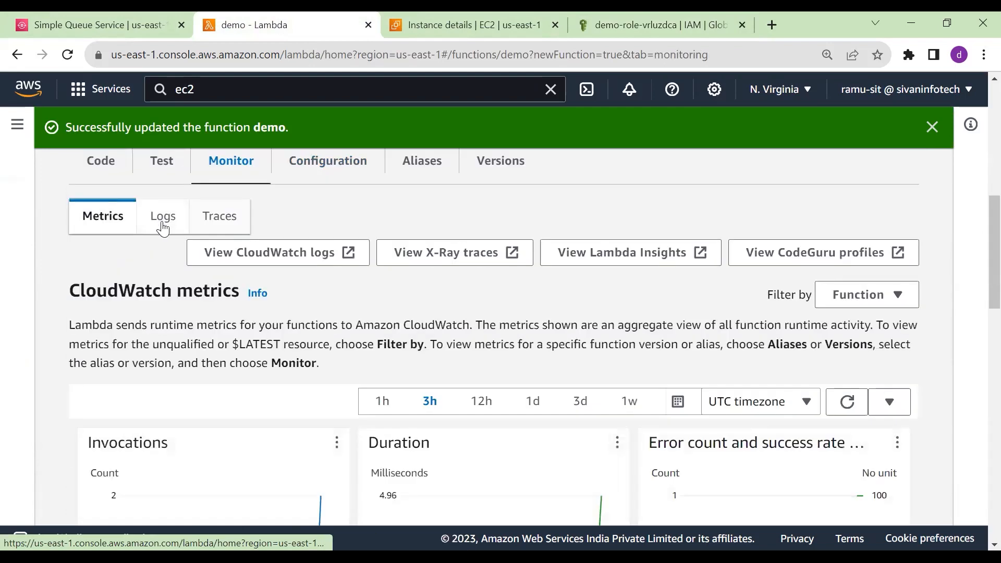
pyautogui.click(162, 218)
pyautogui.scroll(-3, 345, 341)
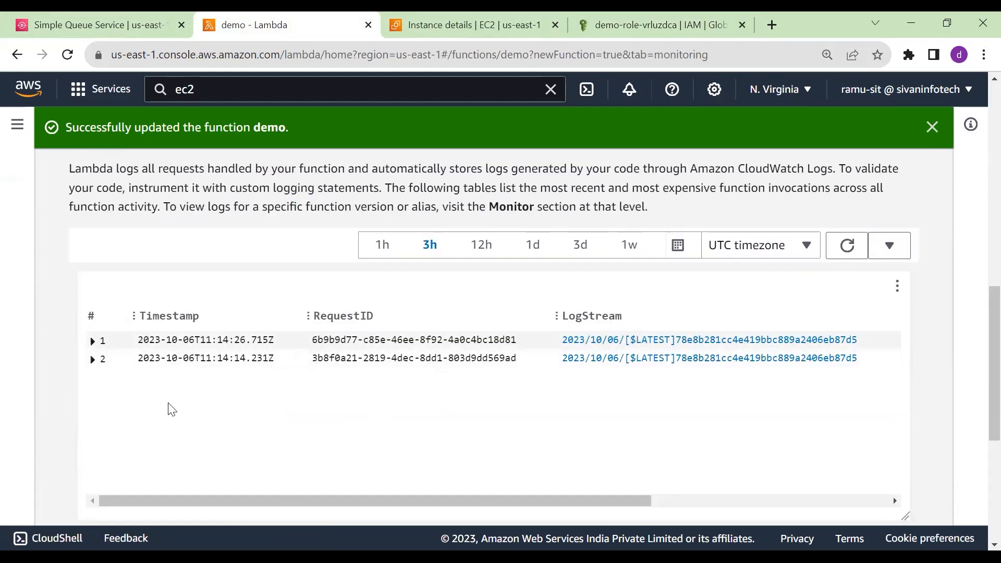
# Expand both recent invocations of the demo function and examine their duration, memory and report message details
pyautogui.click(93, 359)
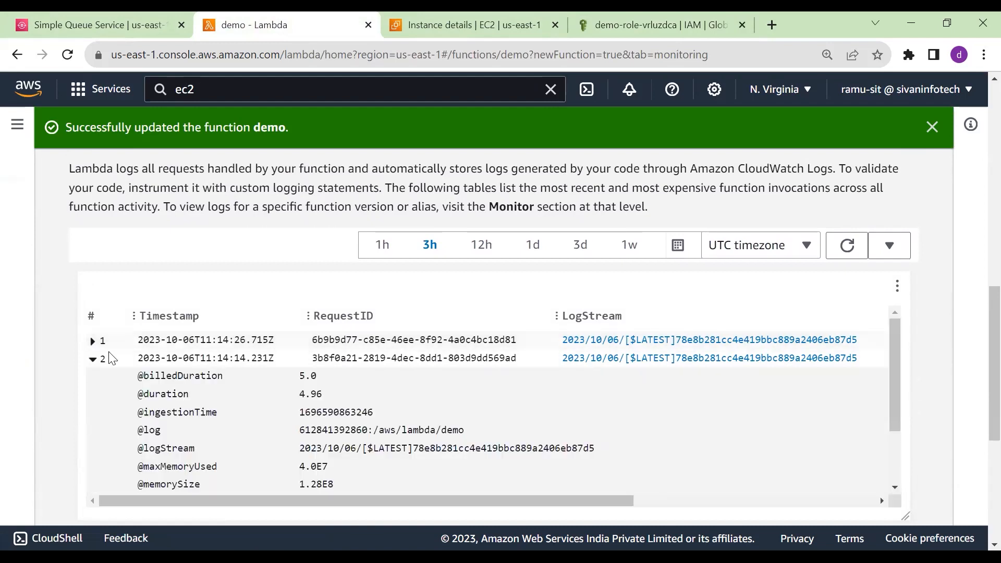
pyautogui.scroll(-3, 463, 405)
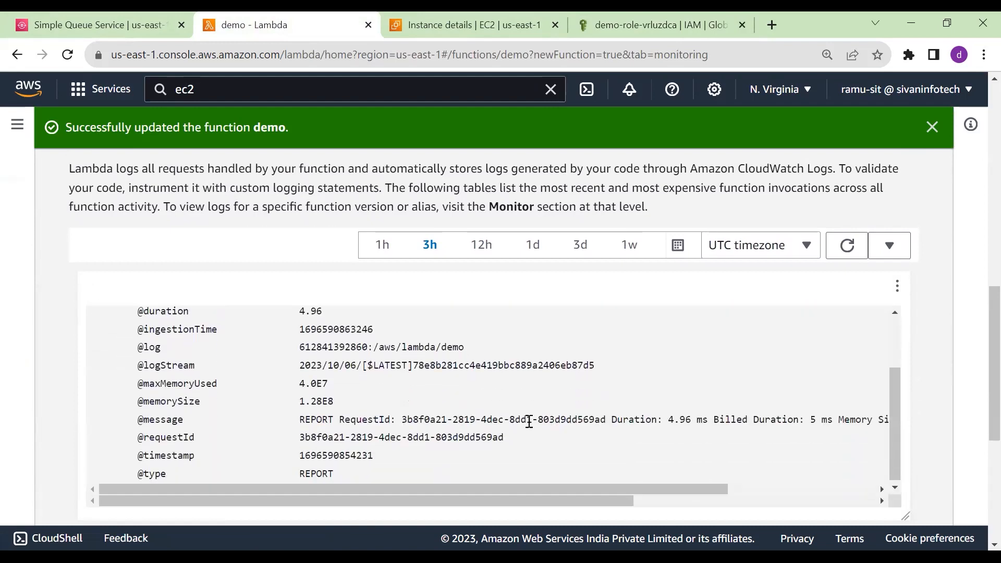
pyautogui.moveTo(591, 483); pyautogui.dragTo(537, 509)
pyautogui.scroll(-2, 584, 427)
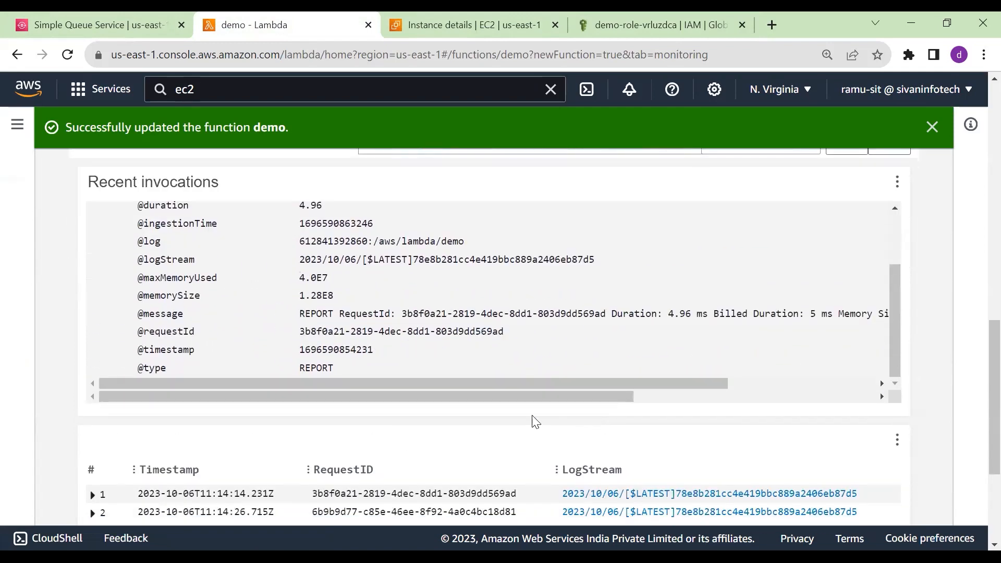
pyautogui.scroll(1, 421, 312)
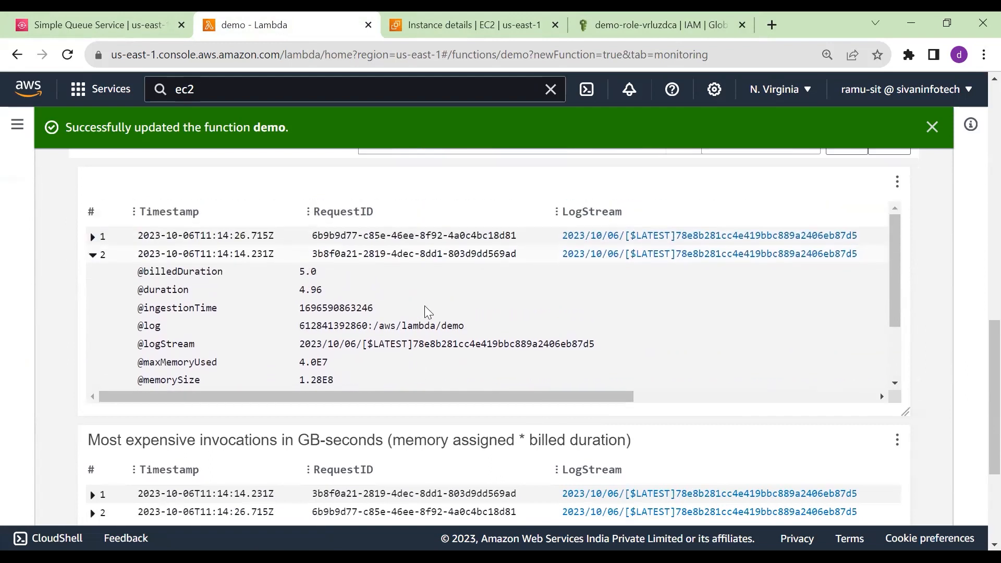
pyautogui.click(395, 237)
pyautogui.scroll(-1, 470, 292)
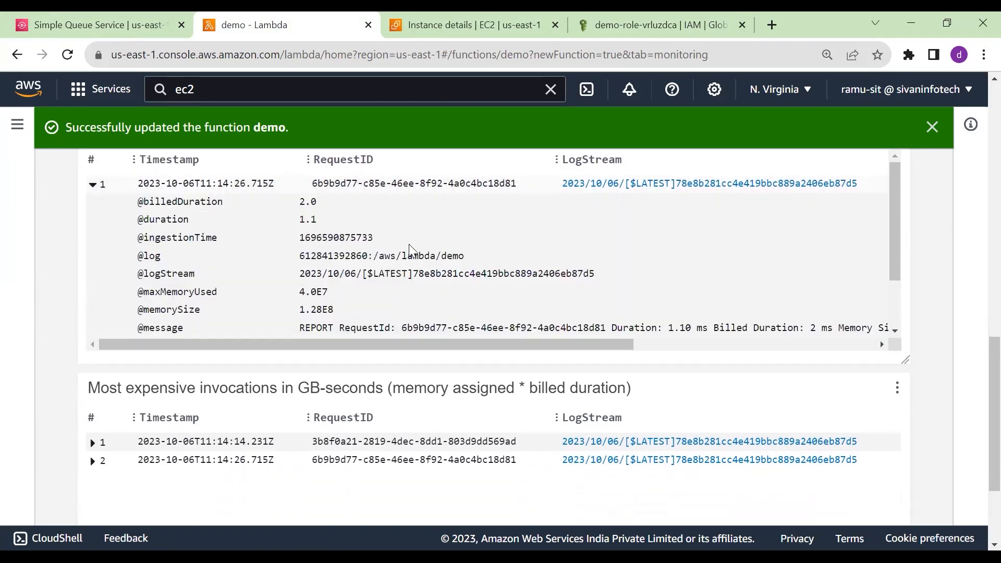
pyautogui.scroll(-1, 340, 231)
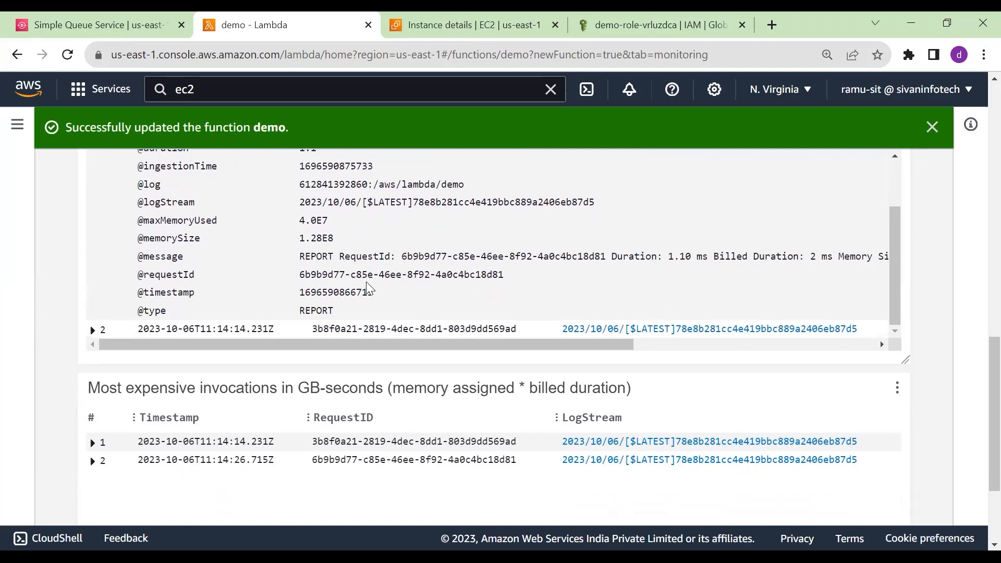
# Expand the second entry under the most expensive invocations and examine its report details
pyautogui.scroll(-3, 93, 313)
pyautogui.click(93, 314)
pyautogui.scroll(-2, 322, 384)
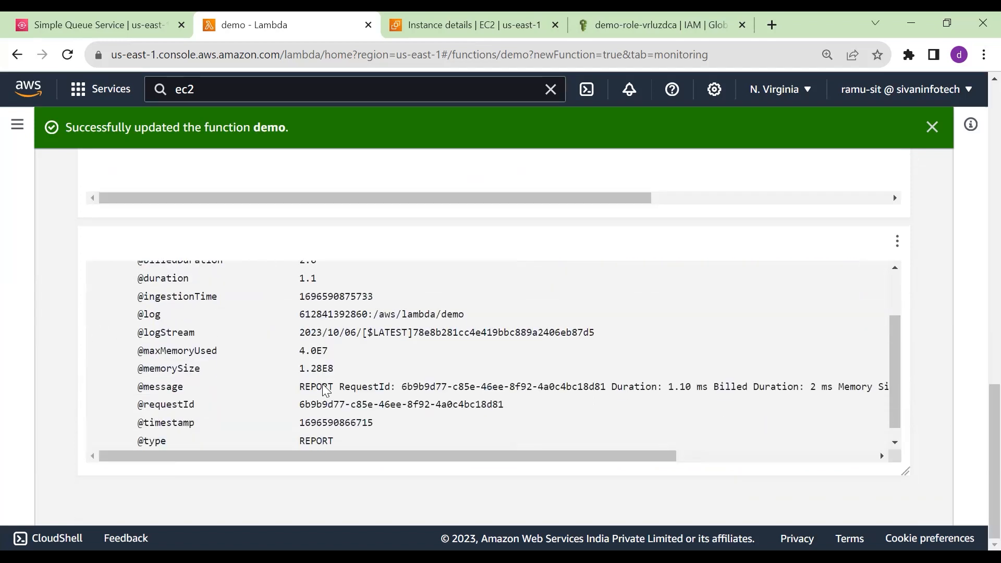
# View the demo function's logs in CloudWatch and examine the /aws/lambda/demo log group name
pyautogui.scroll(2, 322, 381)
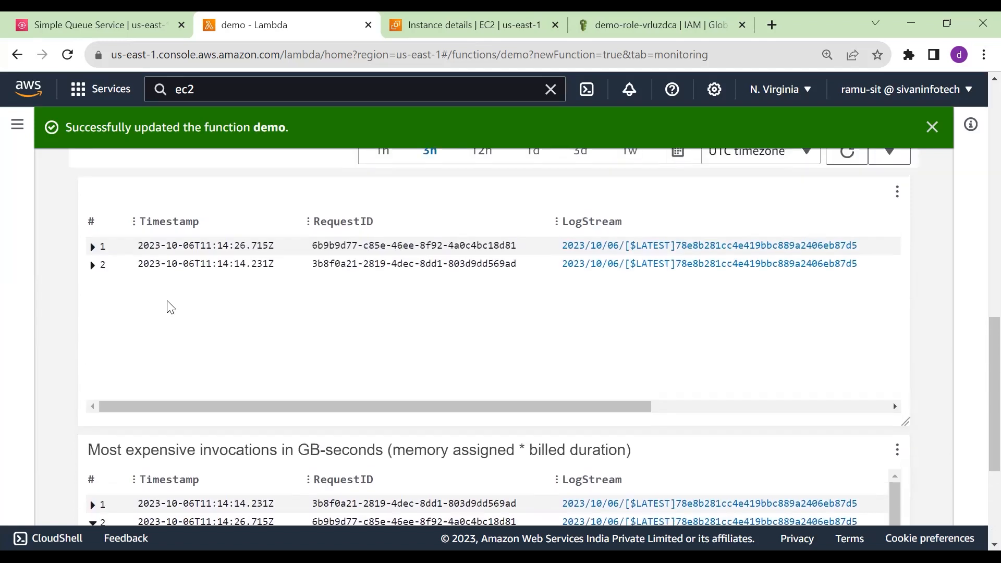
pyautogui.scroll(5, 168, 306)
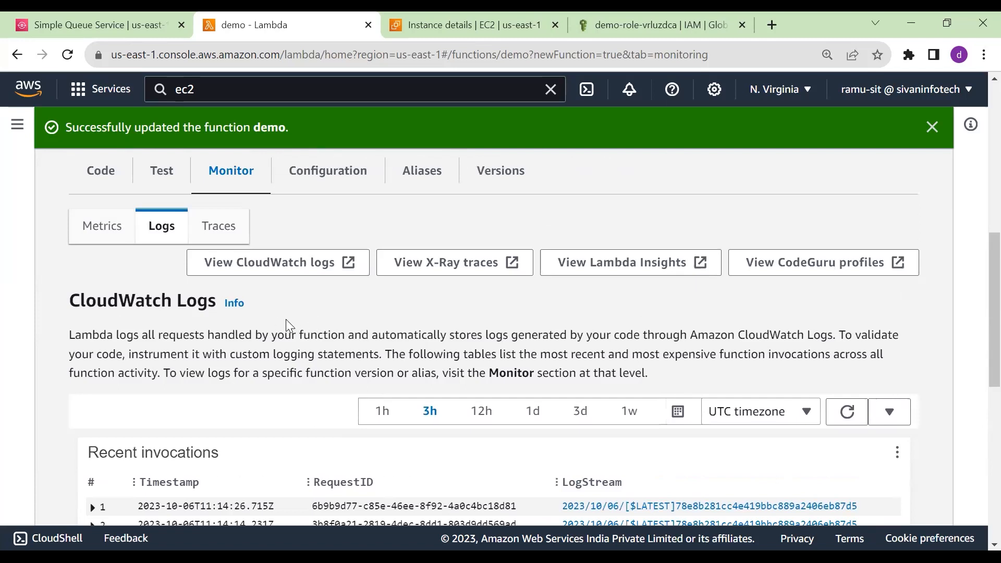
pyautogui.click(308, 270)
pyautogui.click(704, 21)
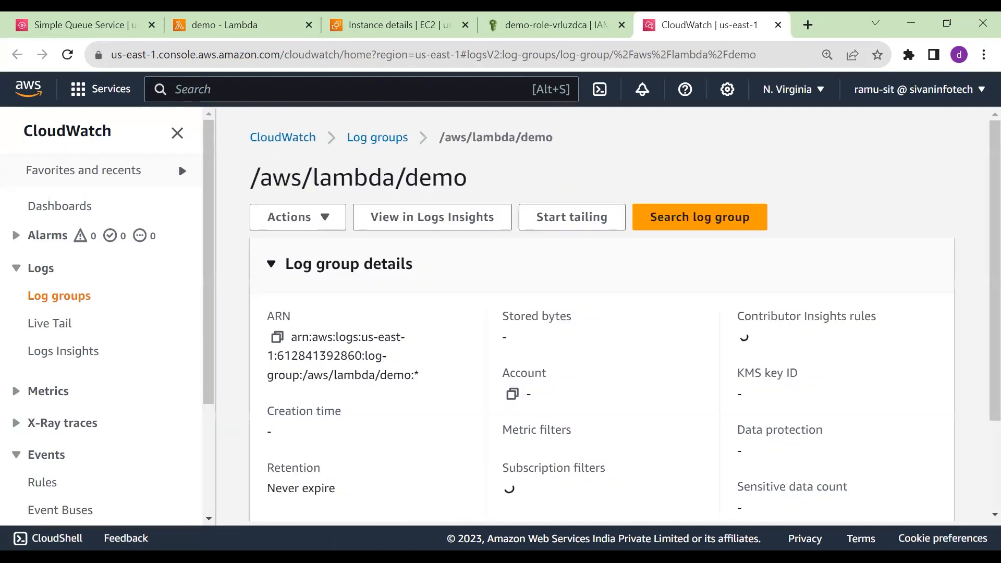
pyautogui.moveTo(246, 187); pyautogui.dragTo(465, 180)
pyautogui.moveTo(257, 187); pyautogui.dragTo(304, 180)
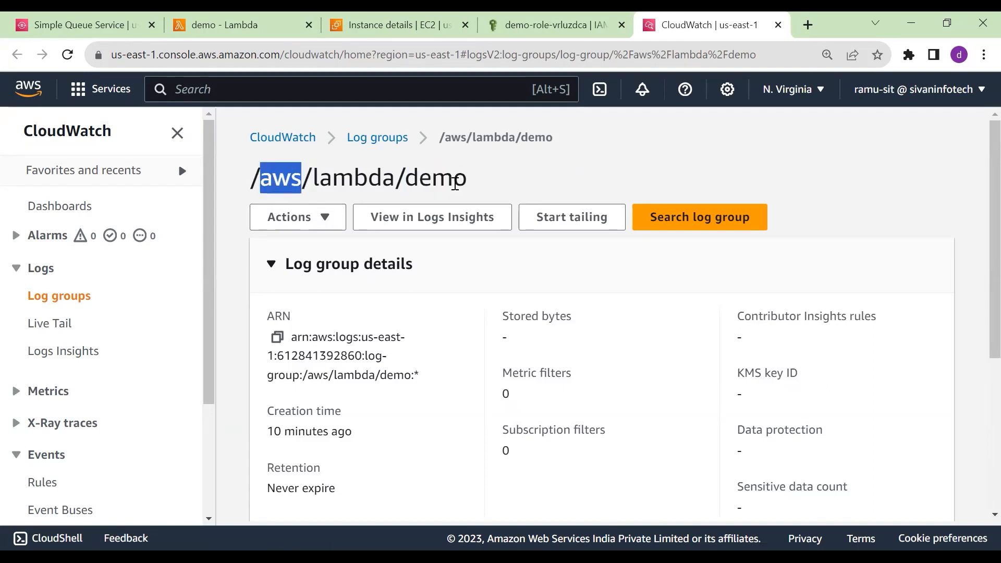
pyautogui.moveTo(406, 178); pyautogui.dragTo(475, 186)
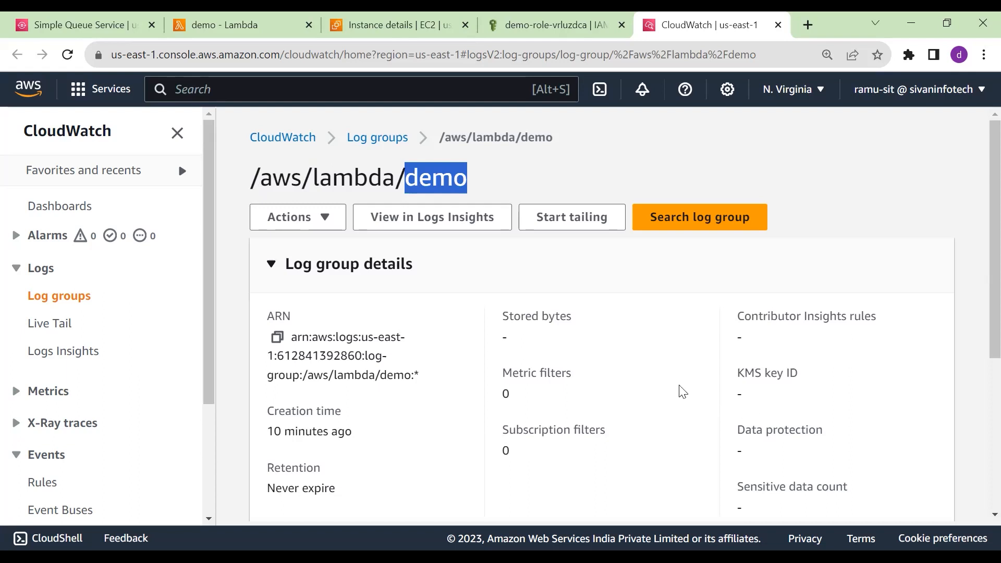
# Open the log group's 2023/10/06 log stream and review its log events
pyautogui.scroll(-5, 678, 391)
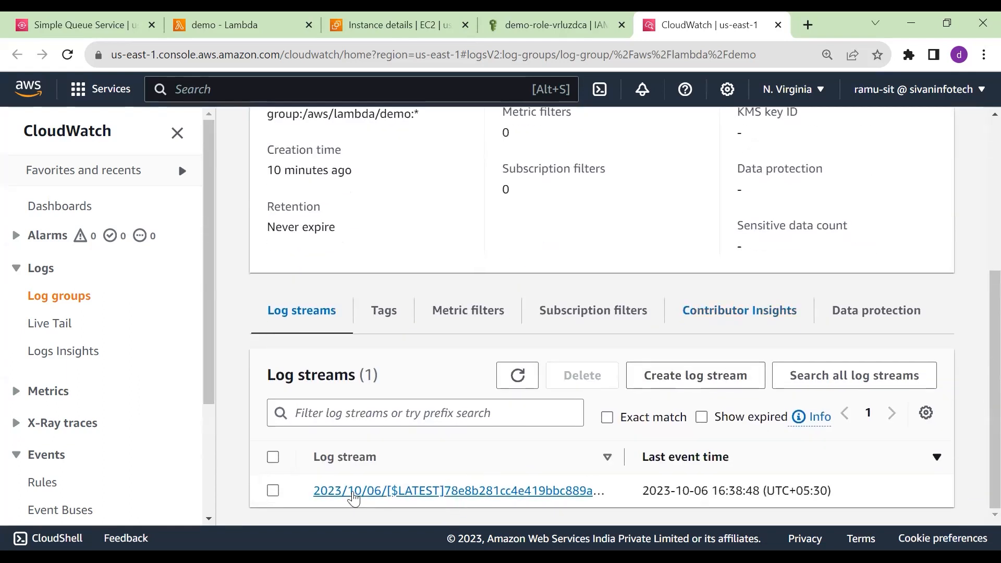
pyautogui.click(428, 490)
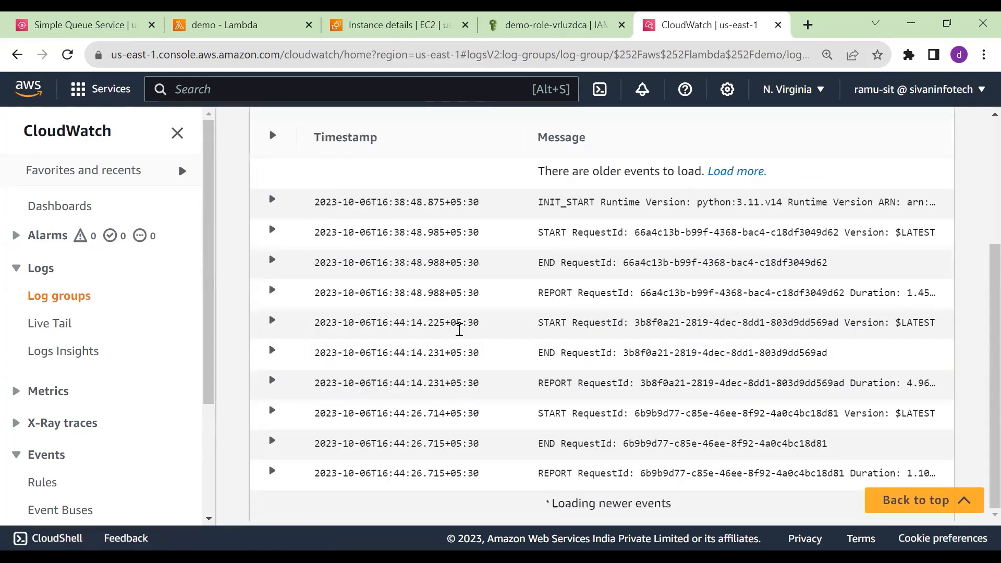
pyautogui.scroll(2, 503, 389)
pyautogui.scroll(-2, 504, 387)
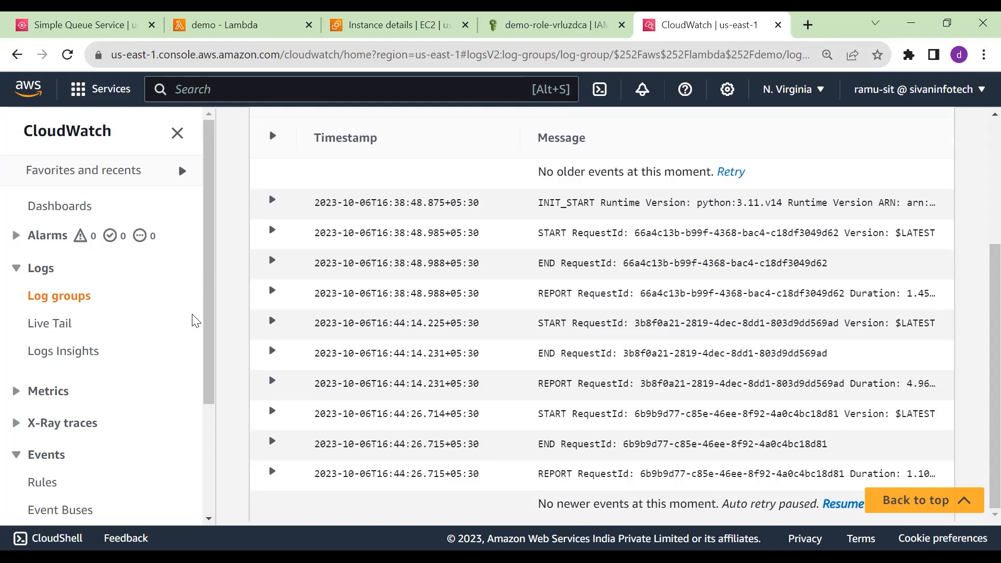
# Expand the INIT_START log event and examine its Python runtime version and runtime ARN
pyautogui.click(855, 198)
pyautogui.moveTo(592, 239); pyautogui.dragTo(617, 238)
pyautogui.moveTo(710, 239); pyautogui.dragTo(843, 247)
pyautogui.click(472, 256)
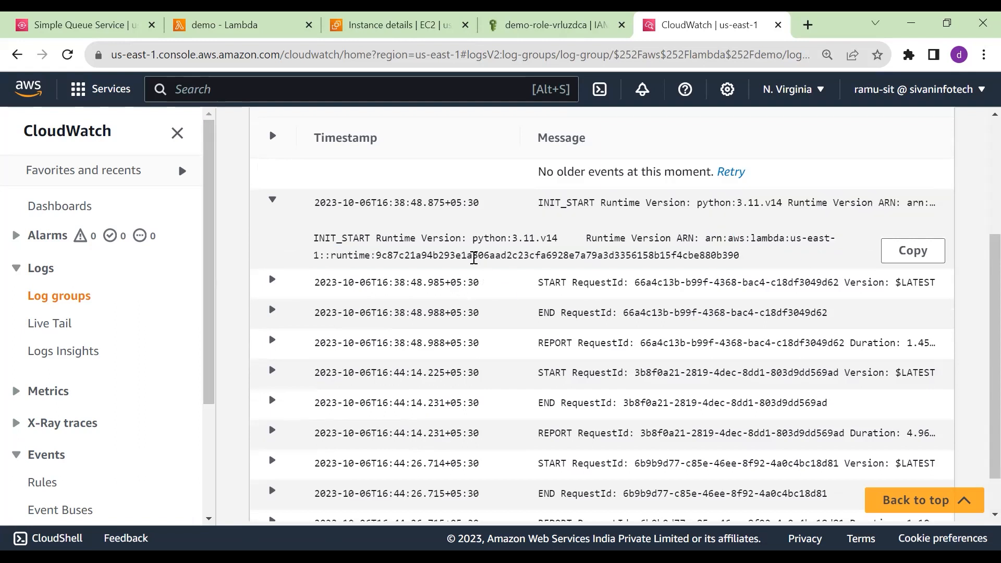
pyautogui.moveTo(383, 239); pyautogui.dragTo(398, 239)
pyautogui.moveTo(477, 238); pyautogui.dragTo(554, 239)
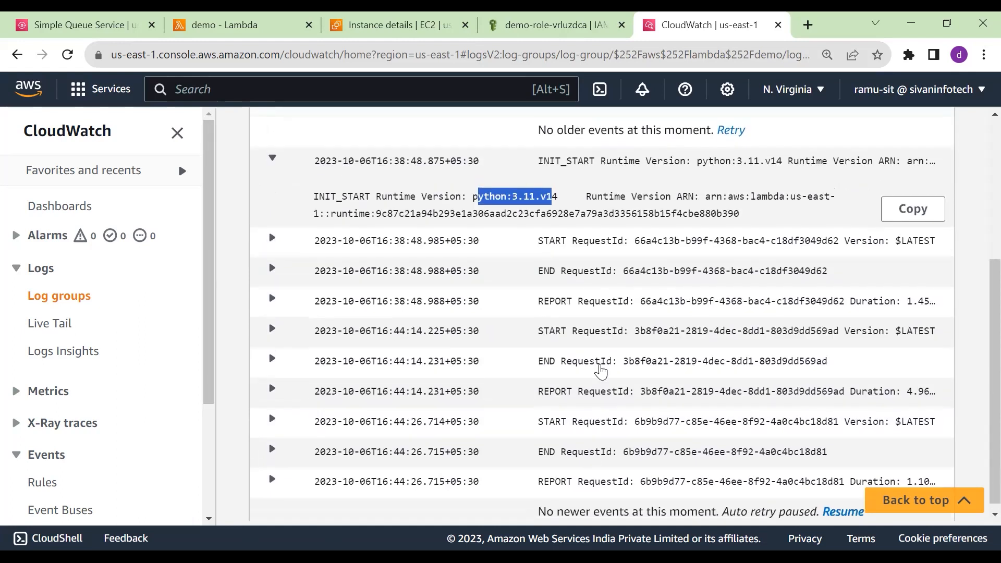
# Return to the demo Lambda function and review the memory setting in its general configuration
pyautogui.scroll(4, 223, 215)
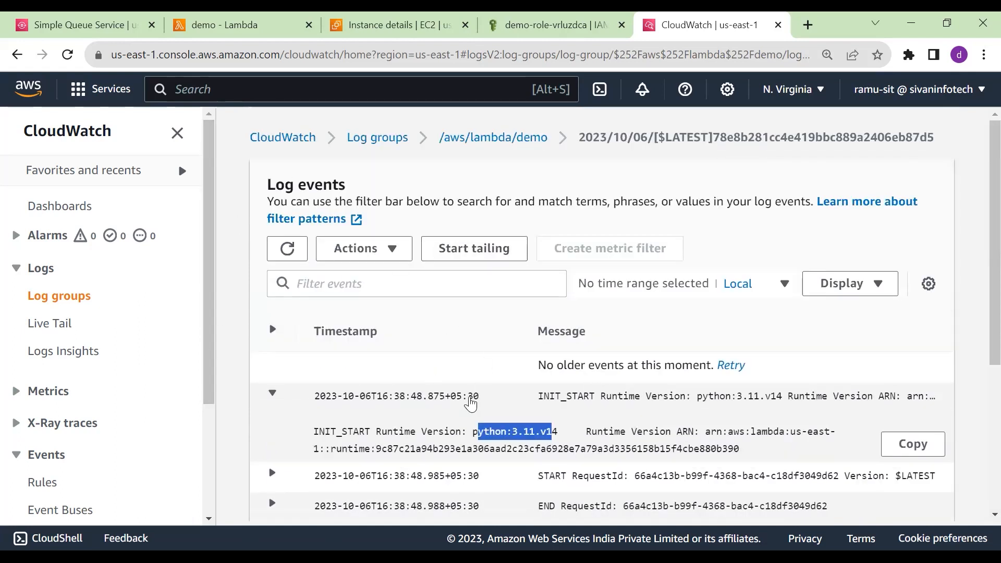
pyautogui.click(552, 25)
pyautogui.click(384, 21)
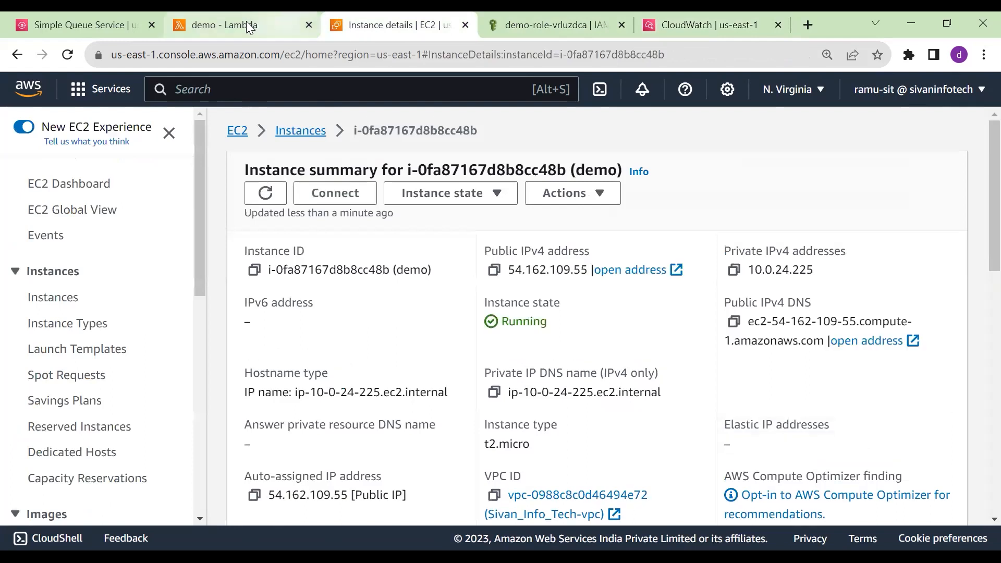
pyautogui.click(246, 22)
pyautogui.scroll(1, 490, 261)
pyautogui.click(347, 224)
pyautogui.scroll(-1, 356, 270)
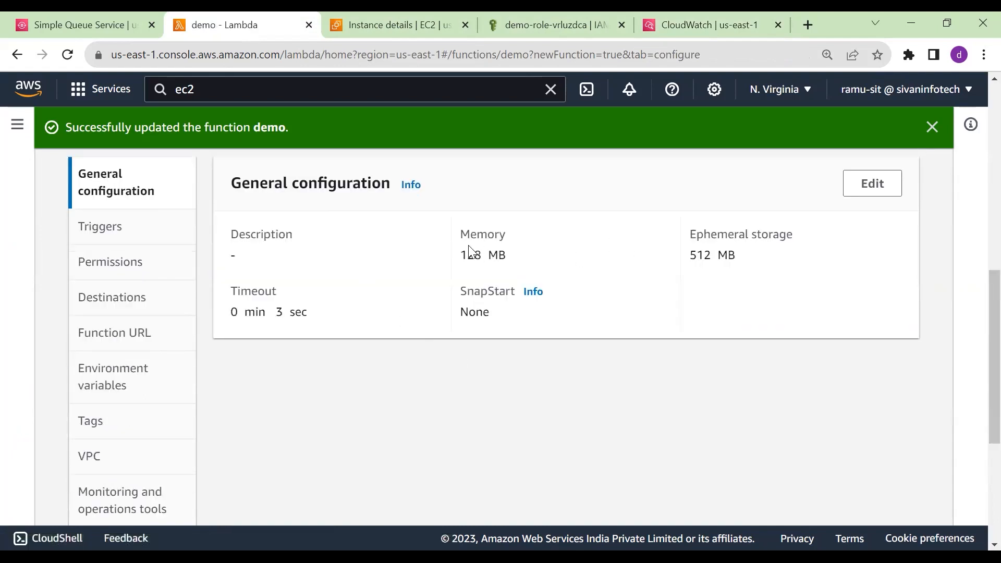
pyautogui.moveTo(466, 259); pyautogui.dragTo(516, 257)
# Open the function's basic settings for editing and examine the memory limits, ephemeral storage, timeout and execution role options
pyautogui.click(879, 193)
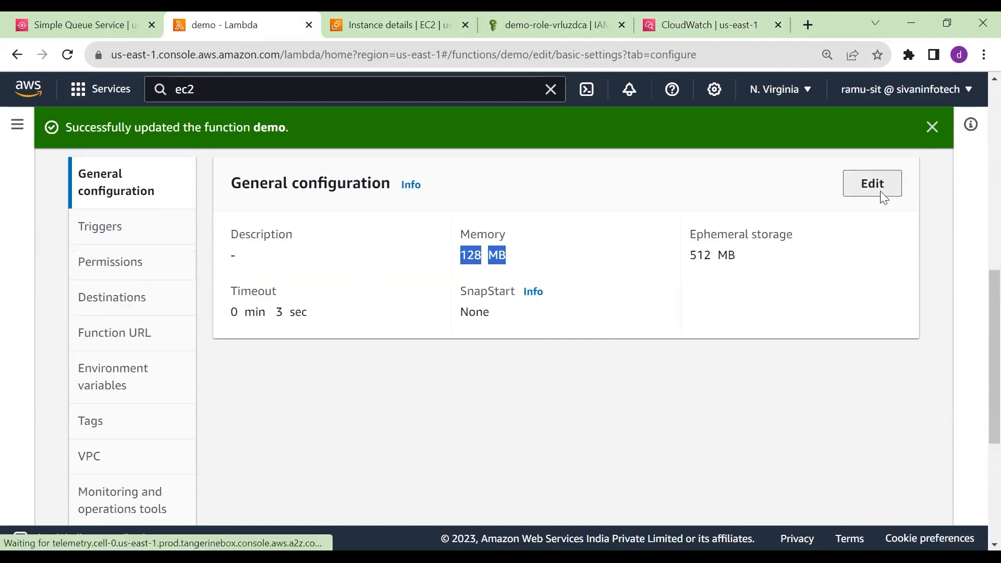
pyautogui.moveTo(203, 310); pyautogui.dragTo(235, 309)
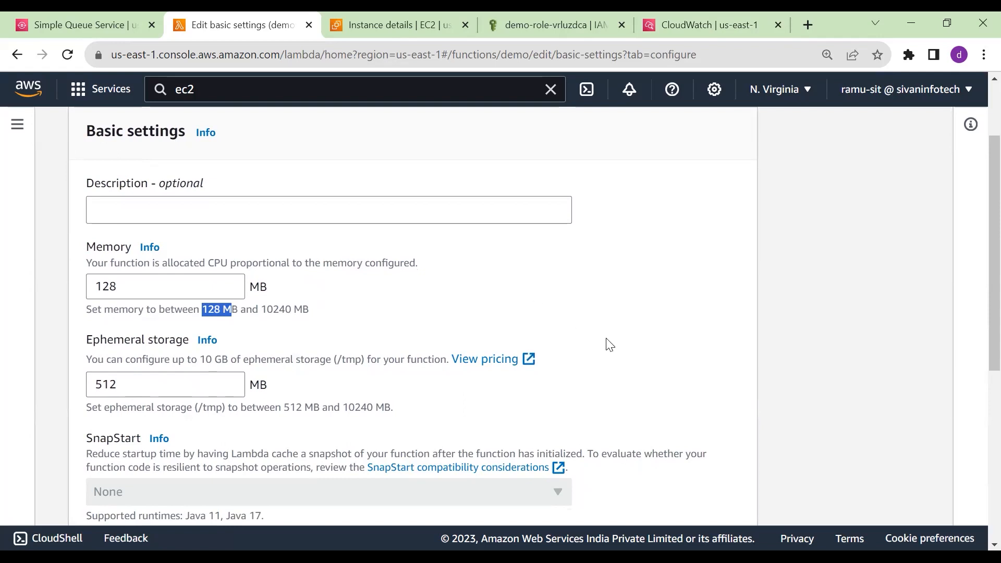
pyautogui.scroll(-1, 167, 351)
pyautogui.moveTo(149, 333); pyautogui.dragTo(58, 336)
pyautogui.scroll(-4, 167, 289)
pyautogui.scroll(-1, 412, 293)
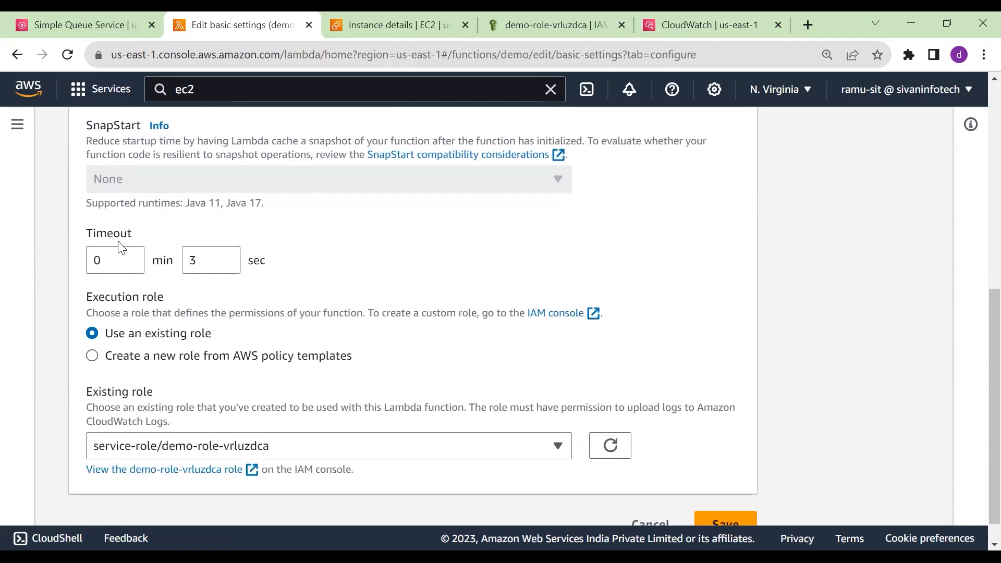
pyautogui.scroll(-1, 303, 411)
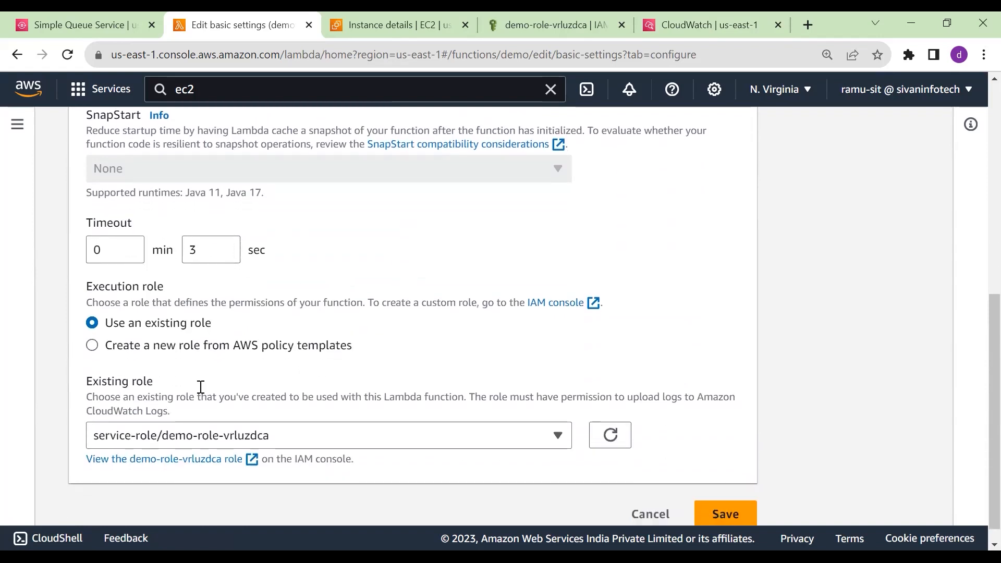
# Check which existing execution roles are available, keep the assigned role and leave the basic settings without saving
pyautogui.click(552, 421)
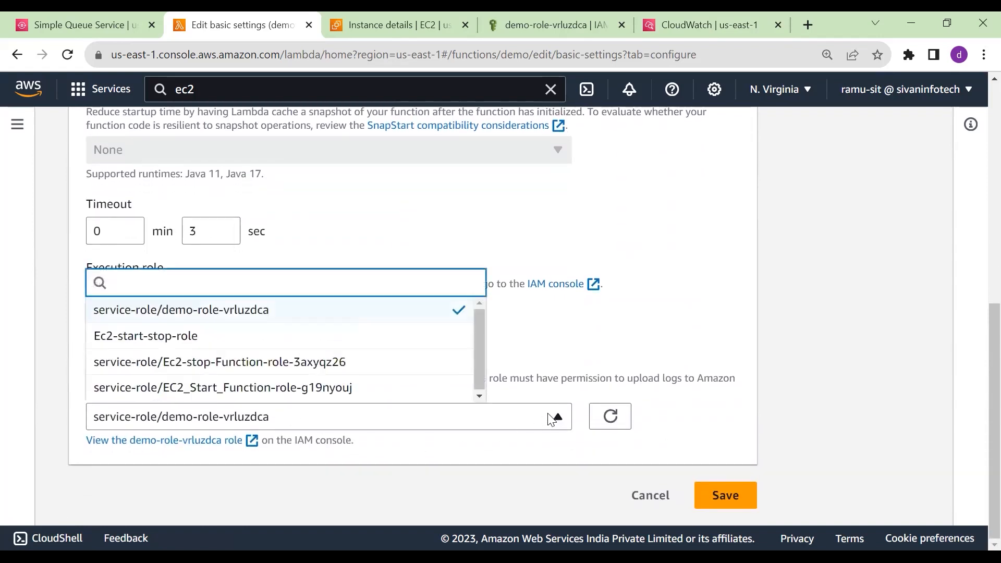
pyautogui.click(384, 412)
pyautogui.scroll(2, 720, 470)
pyautogui.scroll(-2, 720, 473)
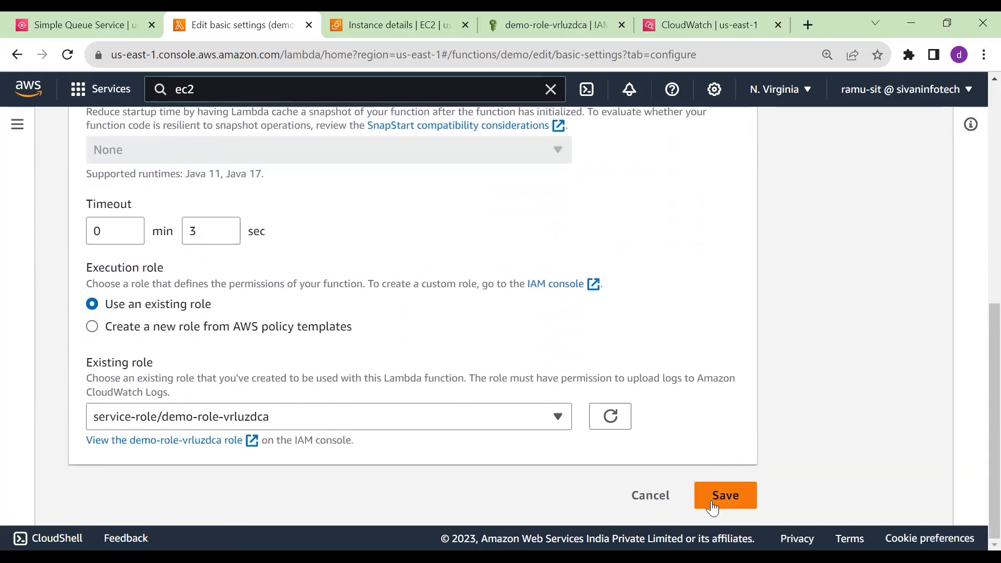
pyautogui.click(651, 497)
# Show the demo function's trigger configuration and start adding a new trigger
pyautogui.scroll(-7, 455, 349)
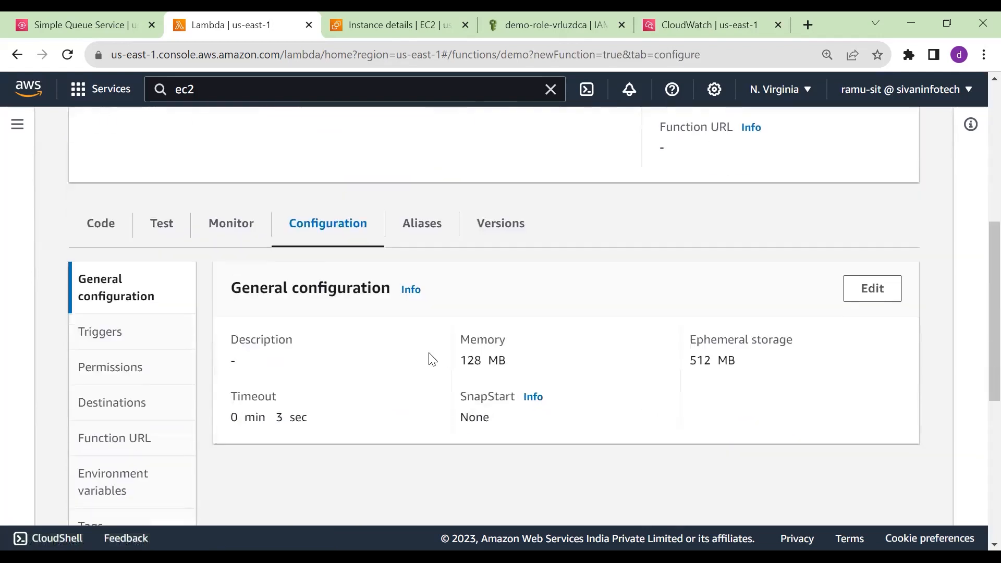
pyautogui.click(100, 332)
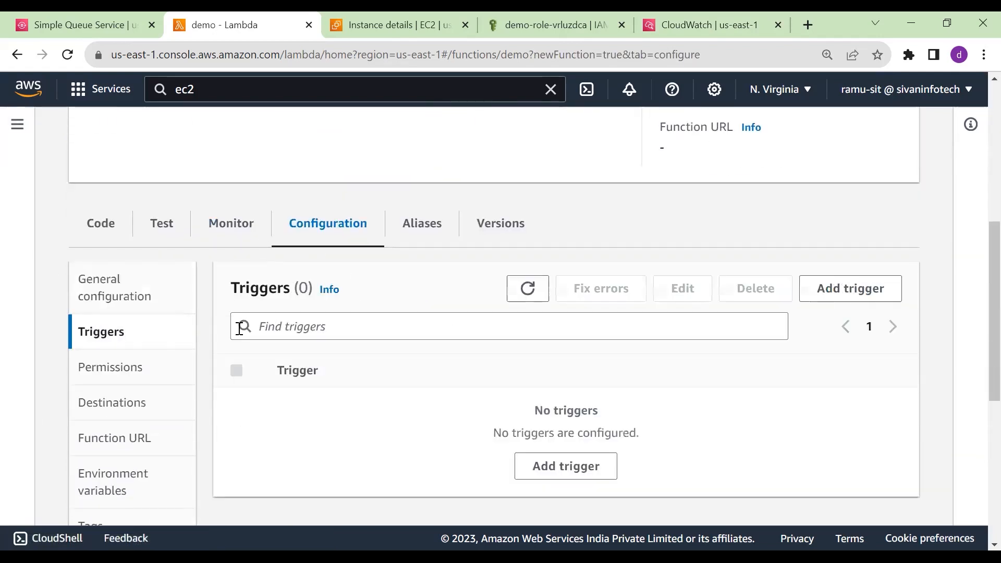
pyautogui.scroll(-1, 470, 373)
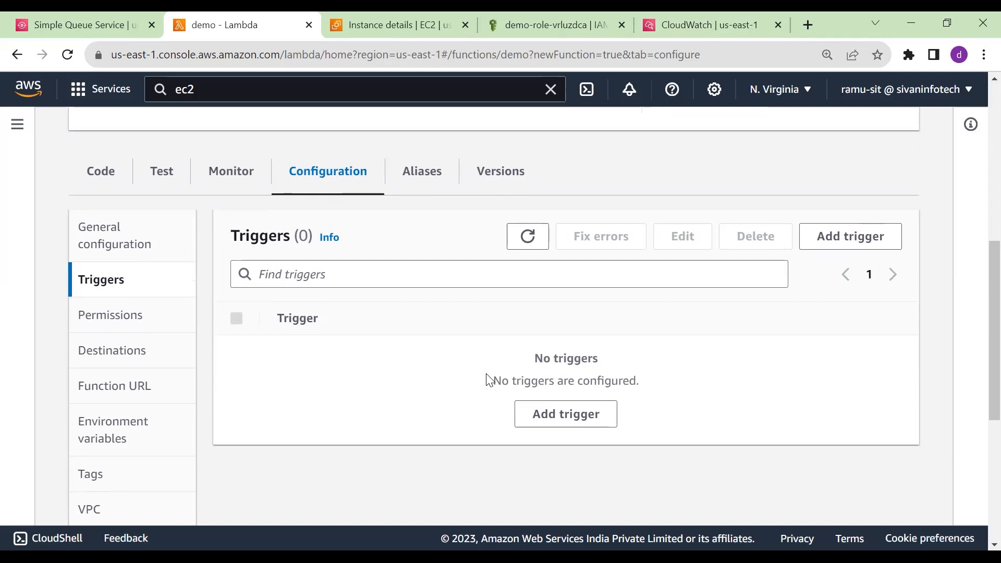
pyautogui.click(561, 418)
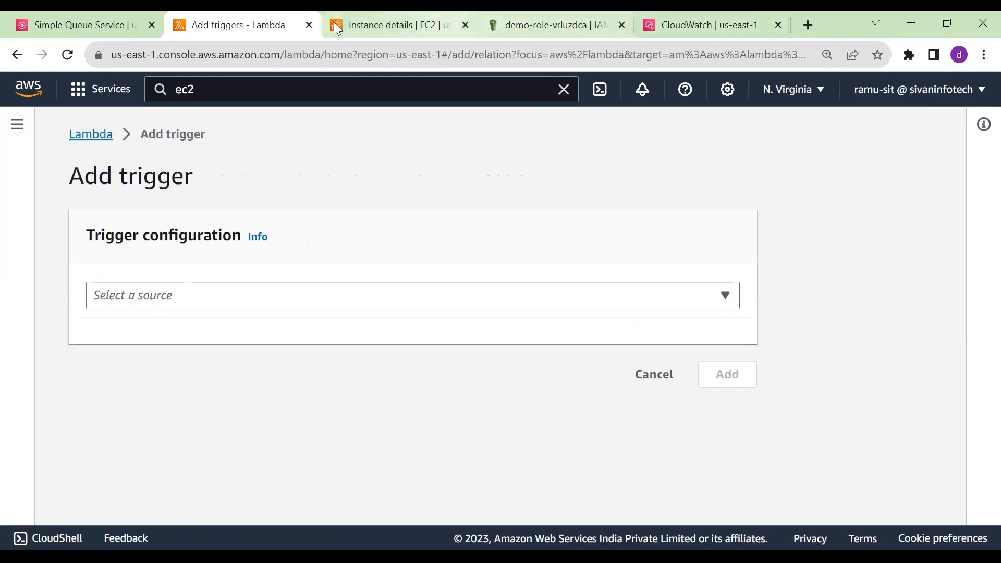
# Examine the available trigger sources, from API services and S3 to partner event sources, and leave the trigger form without adding one
pyautogui.click(583, 305)
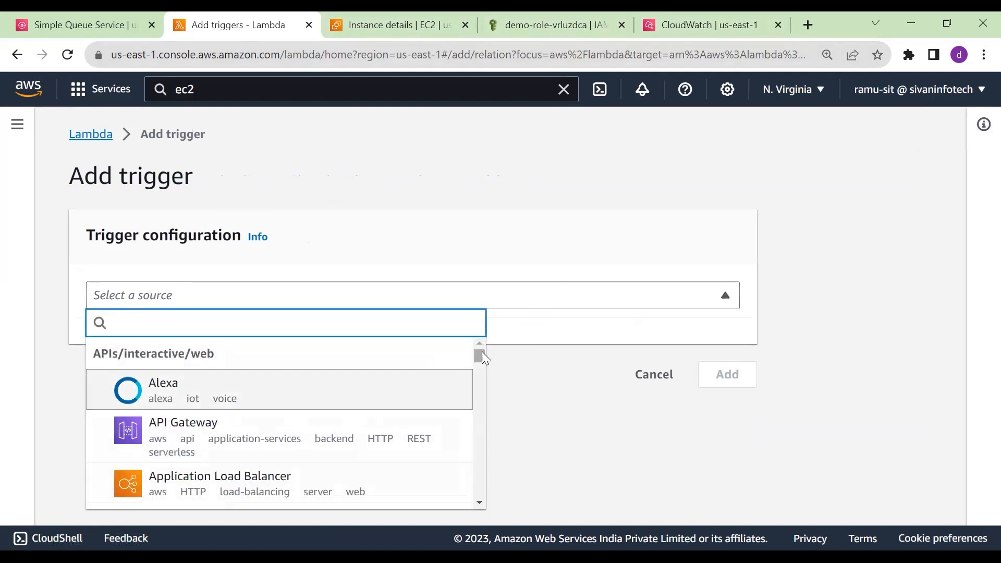
pyautogui.scroll(-6, 483, 360)
pyautogui.scroll(5, 483, 357)
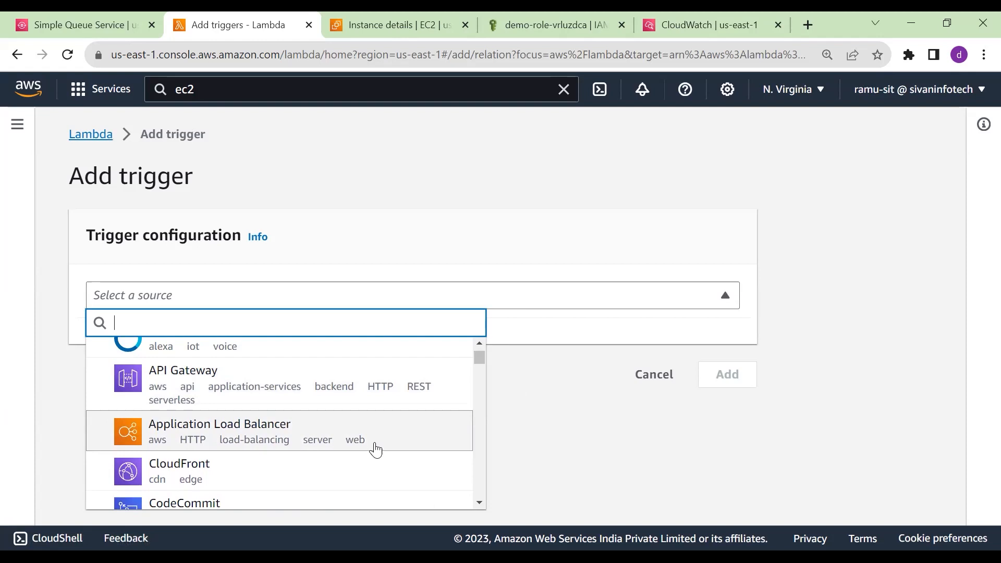
pyautogui.scroll(-2, 375, 450)
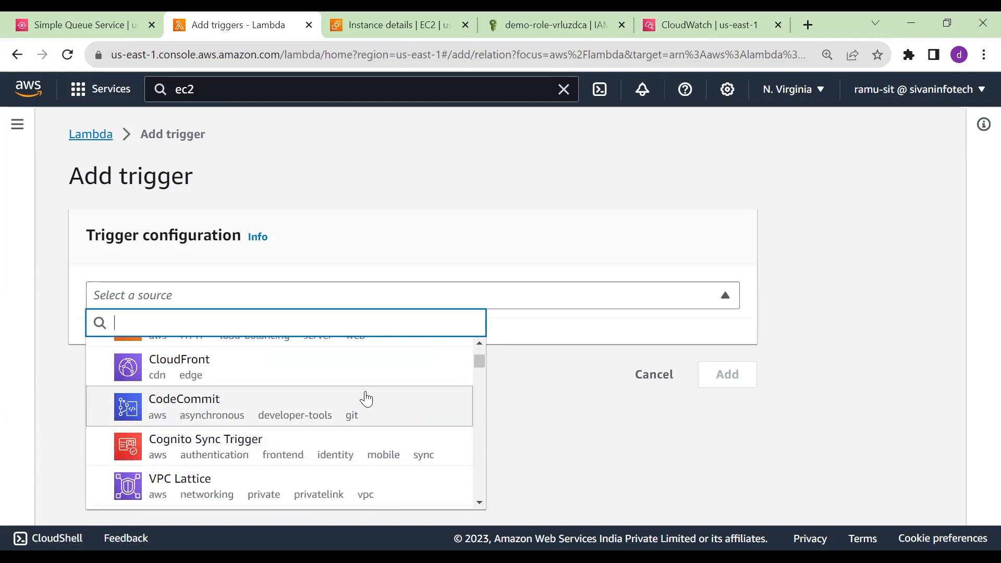
pyautogui.scroll(-1, 365, 416)
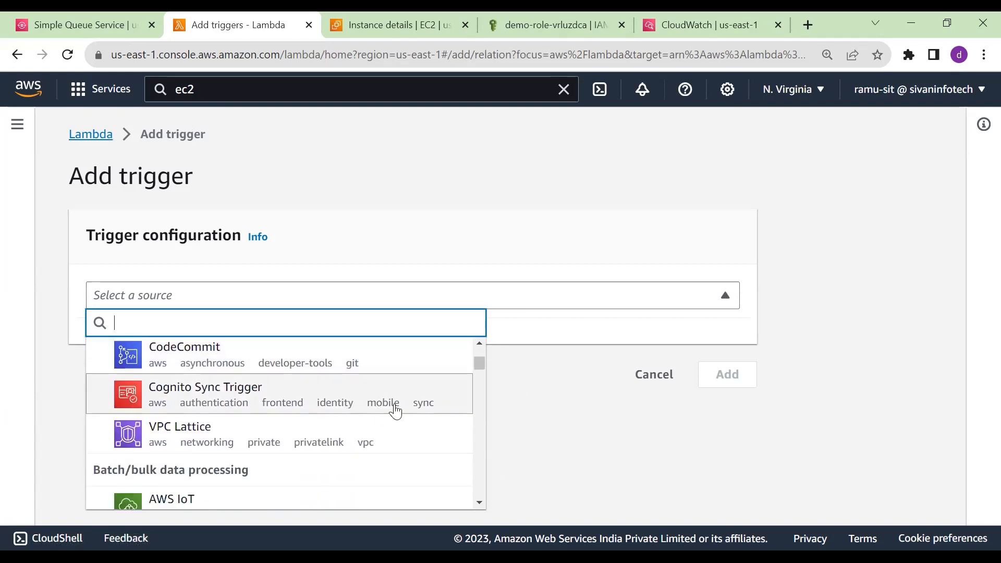
pyautogui.scroll(-2, 376, 440)
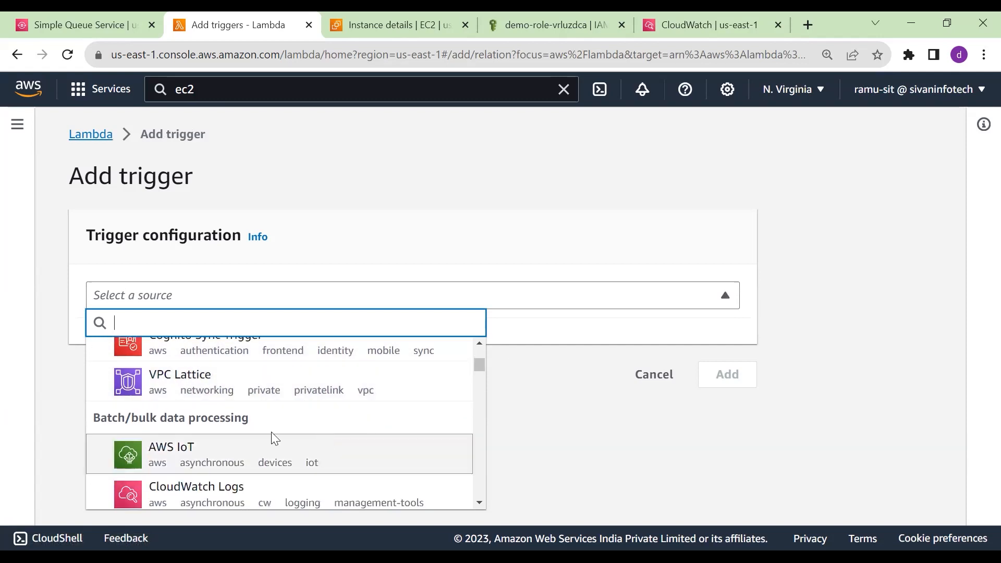
pyautogui.scroll(-1, 320, 418)
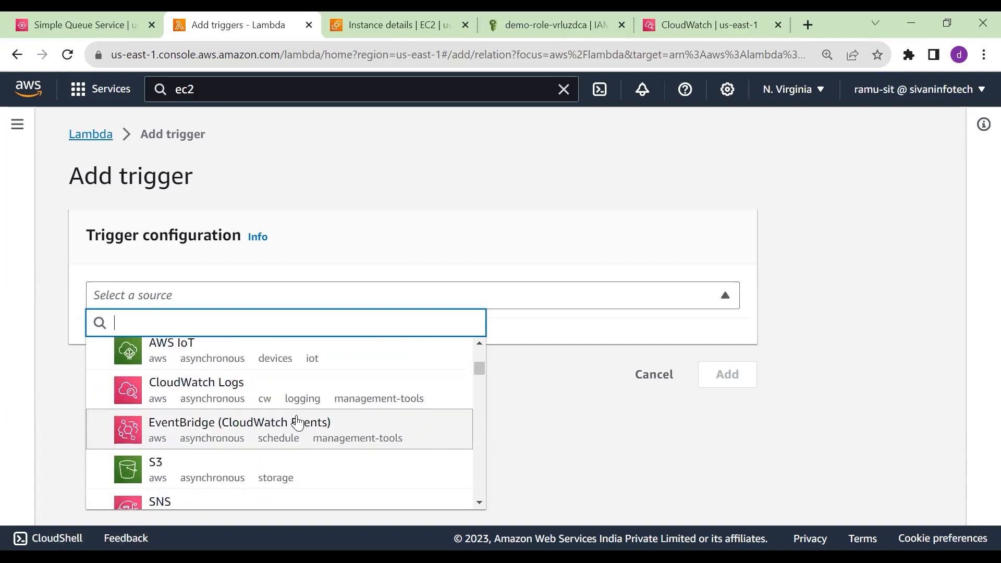
pyautogui.scroll(-1, 313, 443)
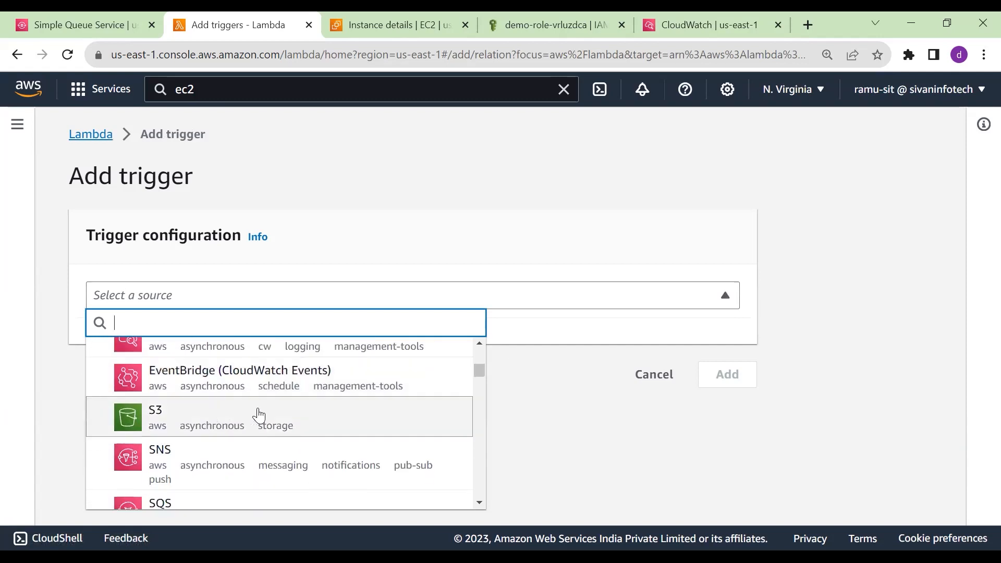
pyautogui.scroll(-1, 238, 464)
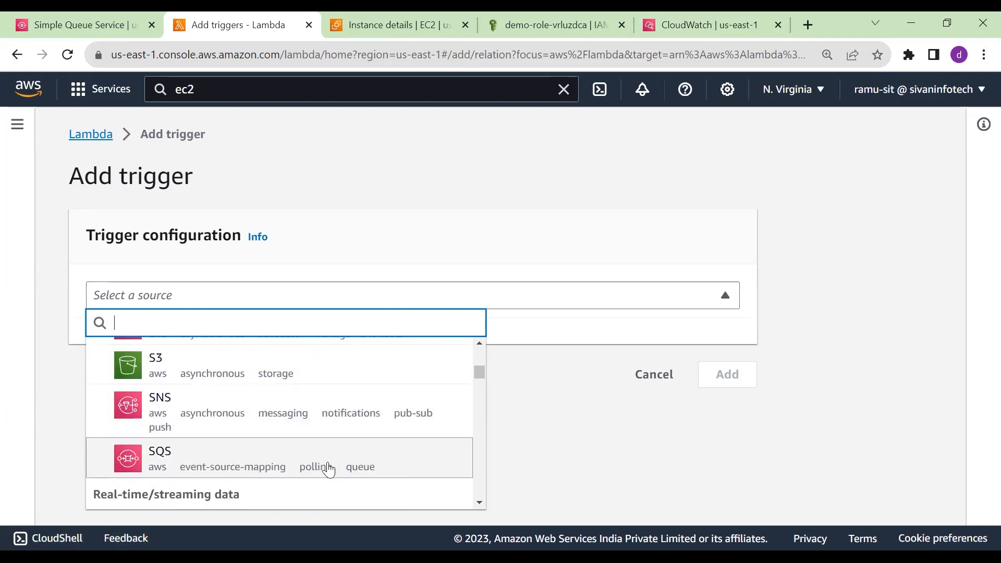
pyautogui.scroll(-4, 329, 467)
pyautogui.scroll(-6, 402, 415)
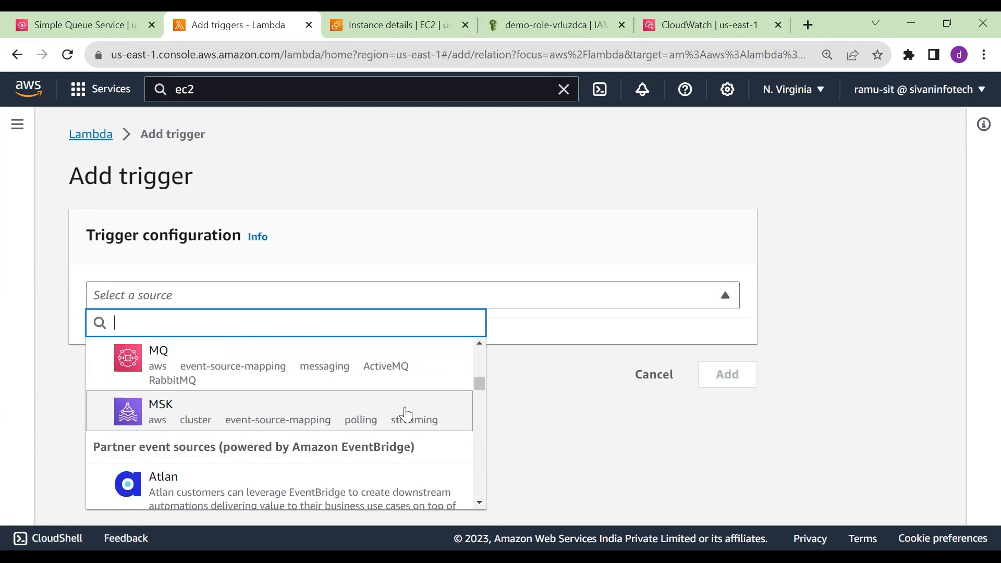
pyautogui.scroll(-3, 392, 428)
pyautogui.click(575, 408)
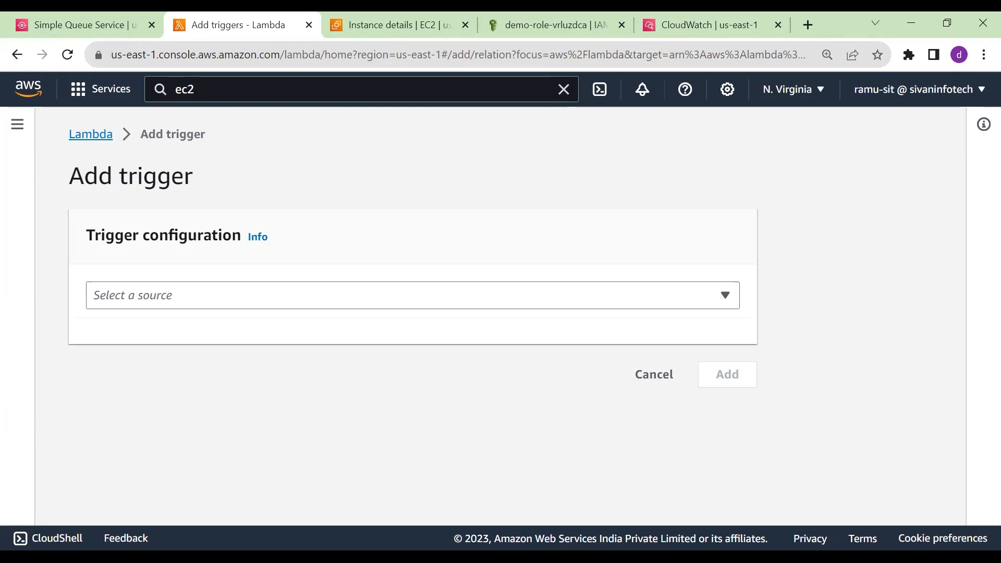
pyautogui.click(659, 384)
# Start adding a destination to the demo function, keeping Asynchronous invocation as source and setting the condition to On success
pyautogui.scroll(-3, 579, 448)
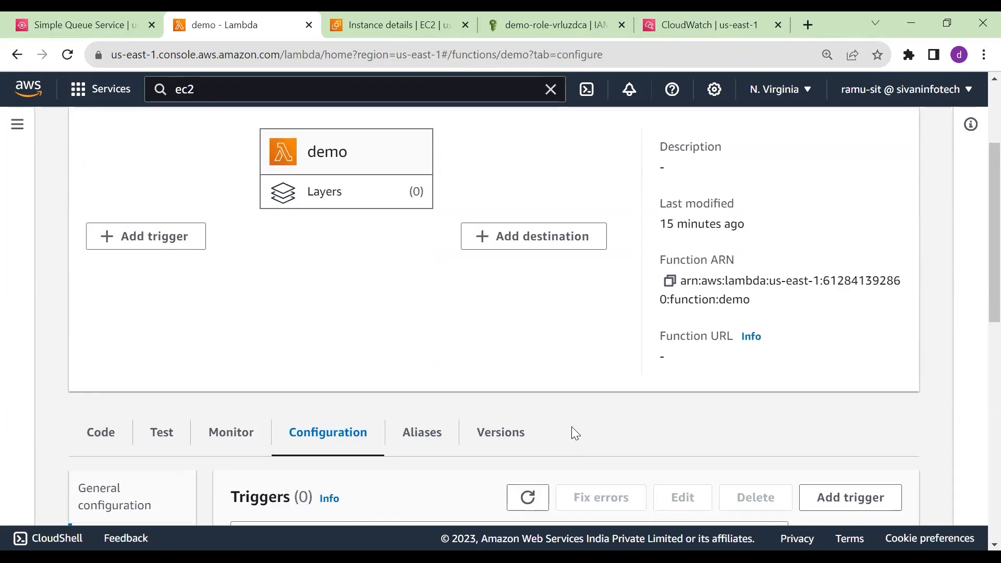
pyautogui.scroll(2, 572, 426)
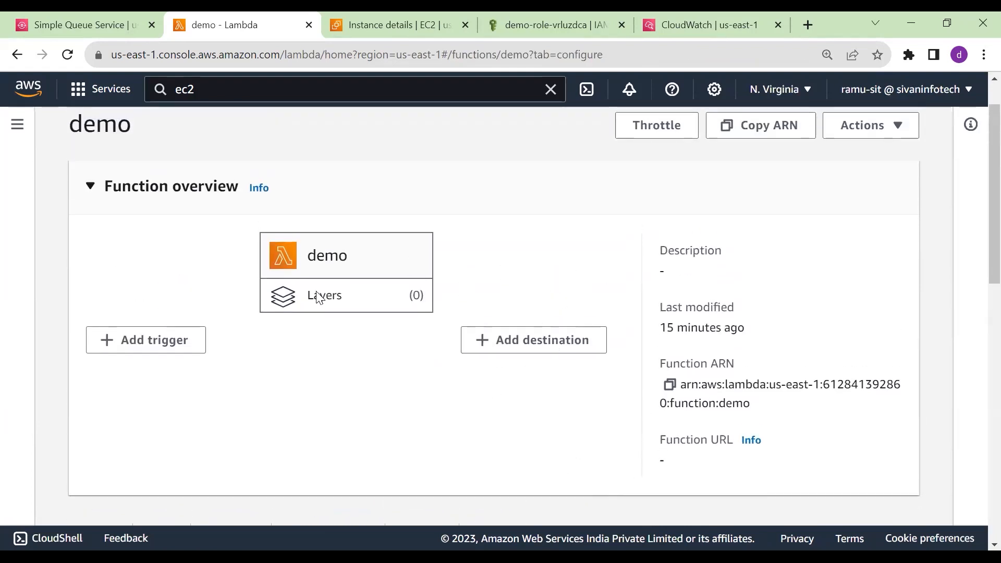
pyautogui.click(542, 340)
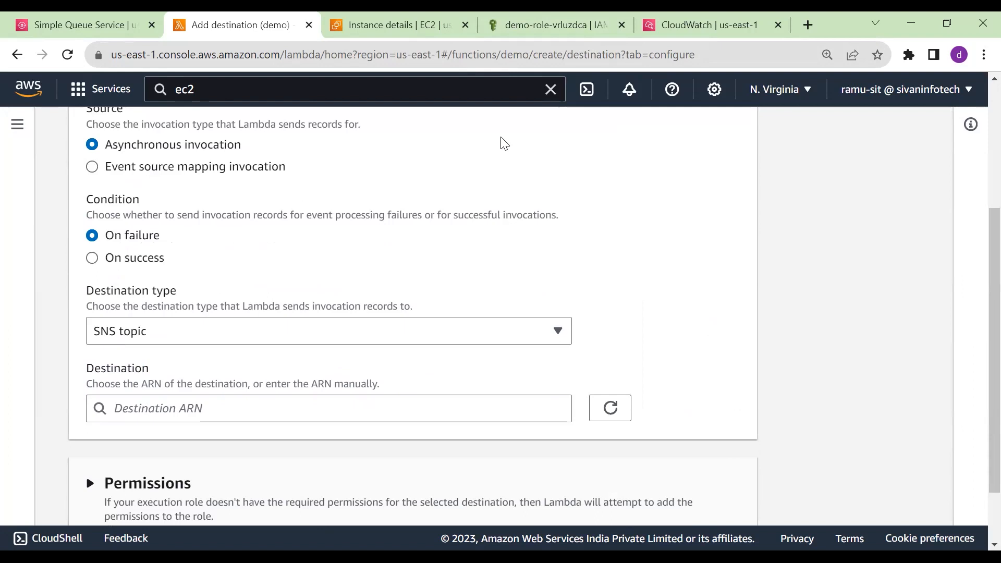
pyautogui.scroll(1, 542, 267)
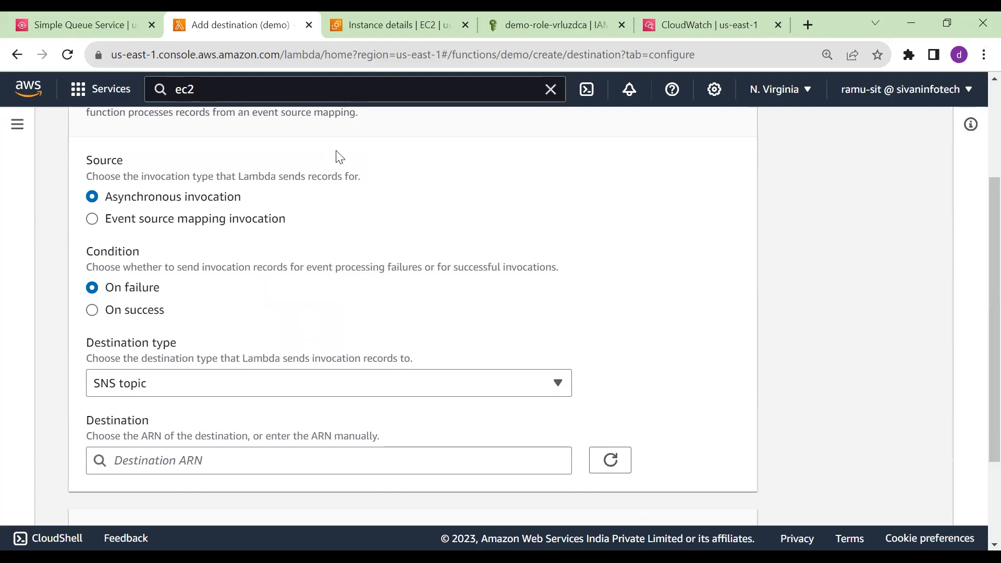
pyautogui.scroll(-1, 347, 163)
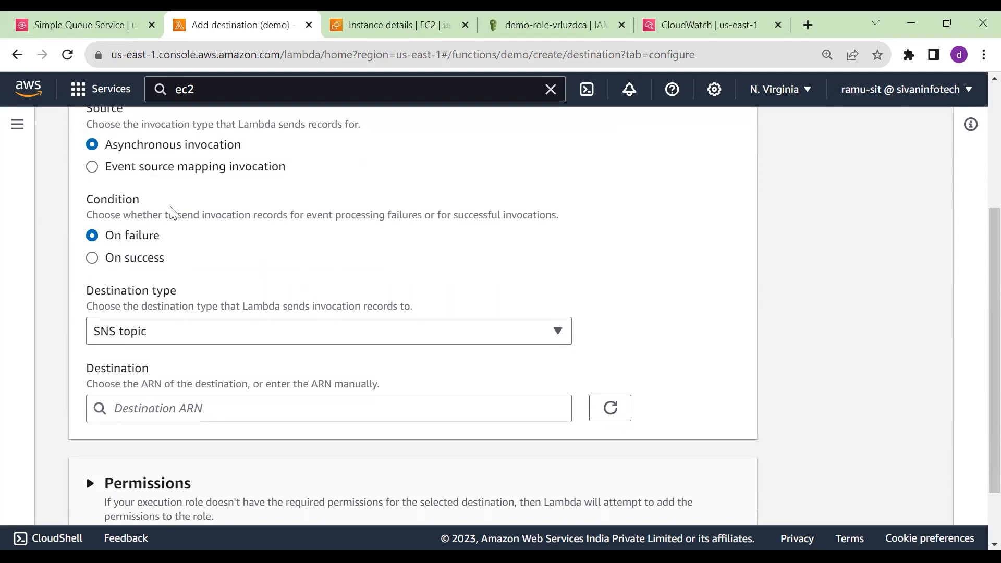
pyautogui.click(92, 258)
pyautogui.scroll(-2, 398, 338)
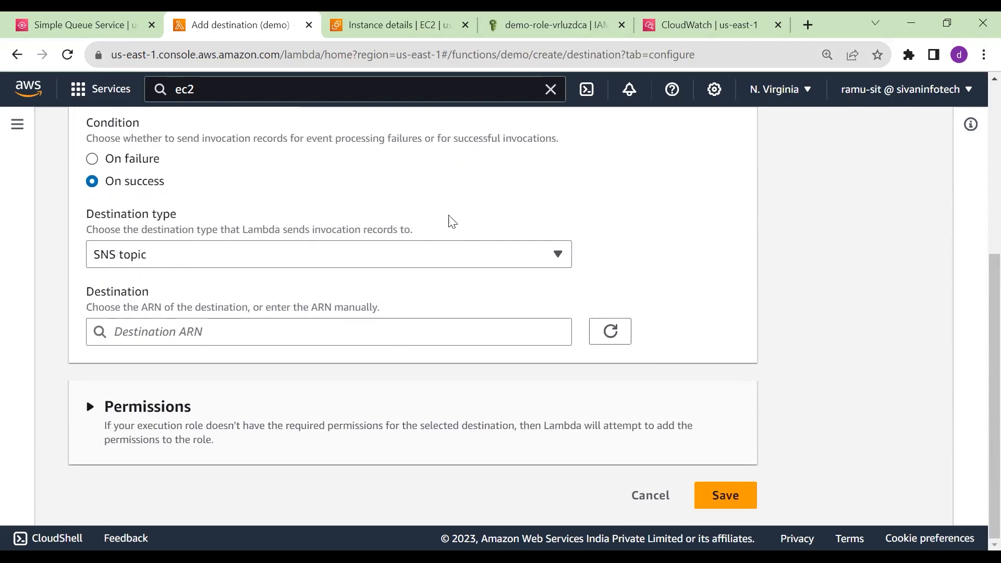
# Try Lambda function as the destination type and check which functions are offered as destinations
pyautogui.click(520, 260)
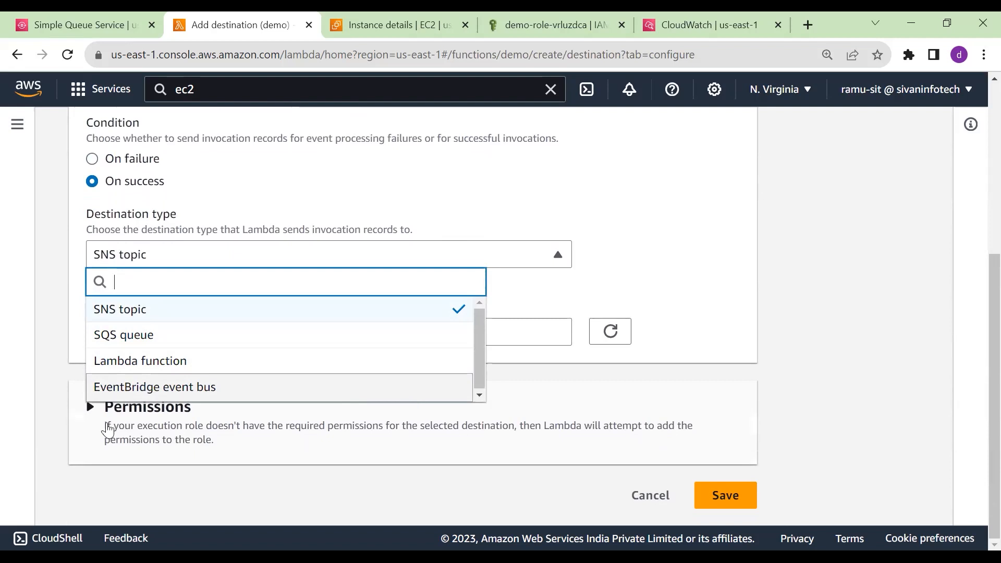
pyautogui.click(225, 366)
pyautogui.click(296, 334)
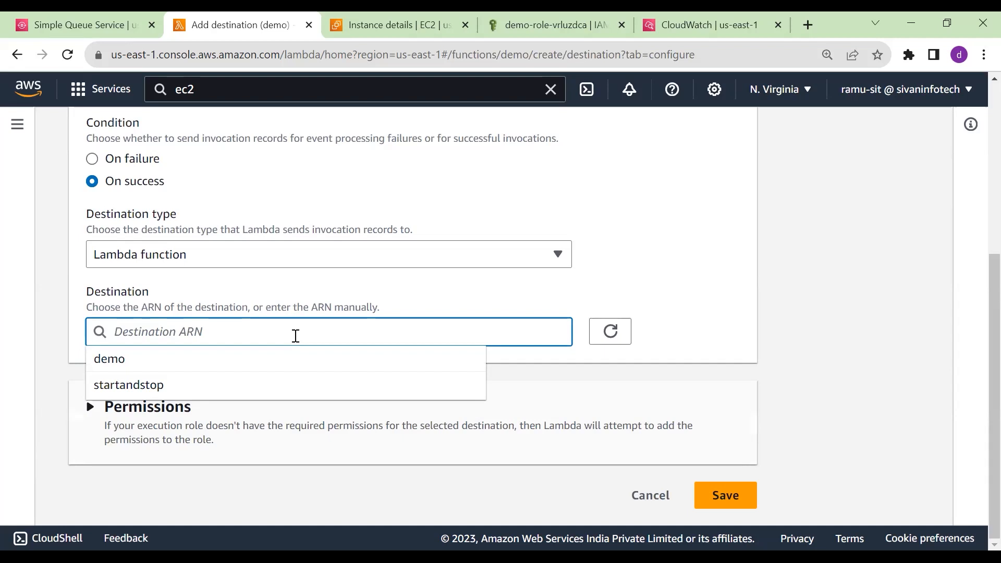
# Set the destination type to SNS topic, choose the standarf topic as the destination and save it
pyautogui.click(475, 254)
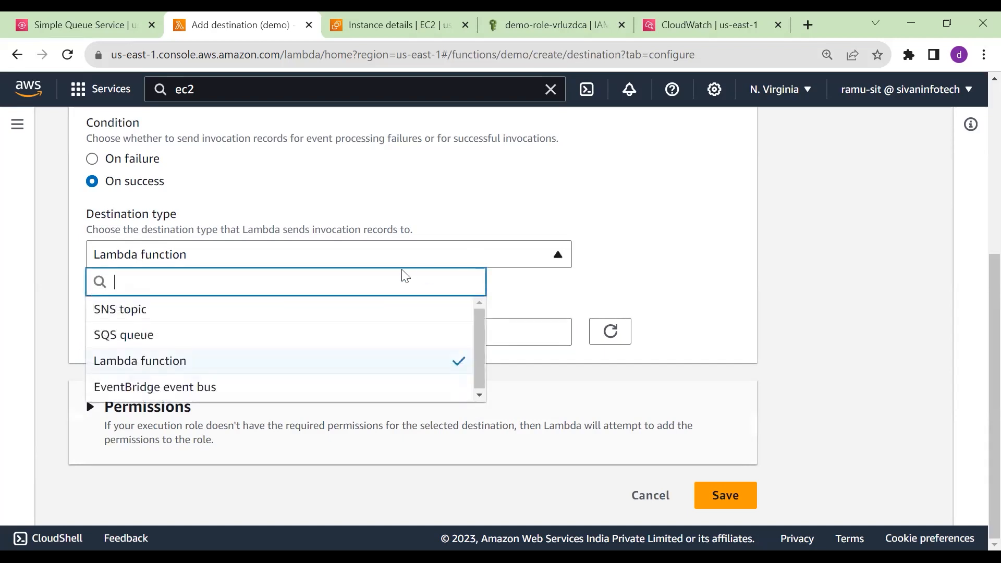
pyautogui.click(329, 310)
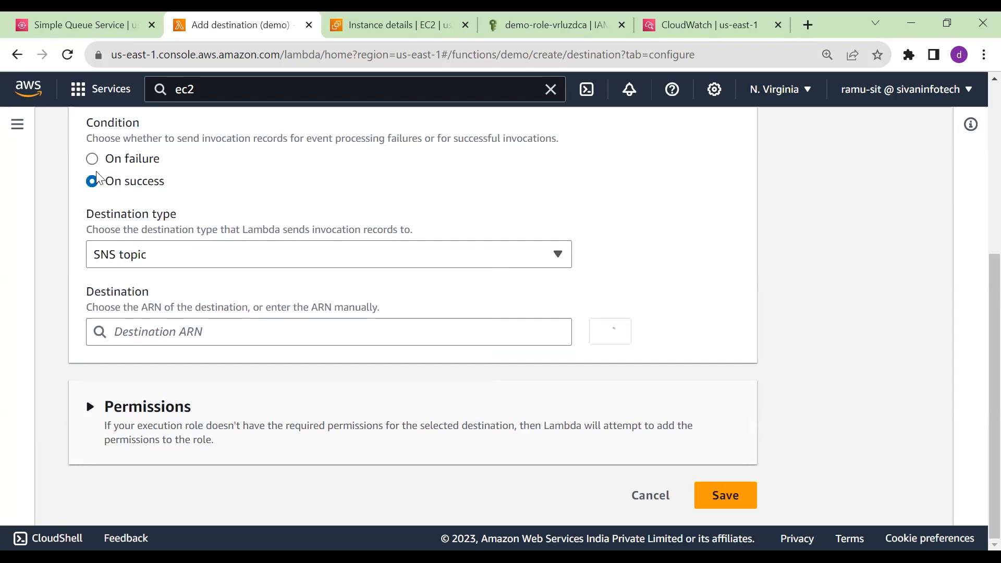
pyautogui.moveTo(106, 184); pyautogui.dragTo(147, 195)
pyautogui.click(420, 202)
pyautogui.click(317, 333)
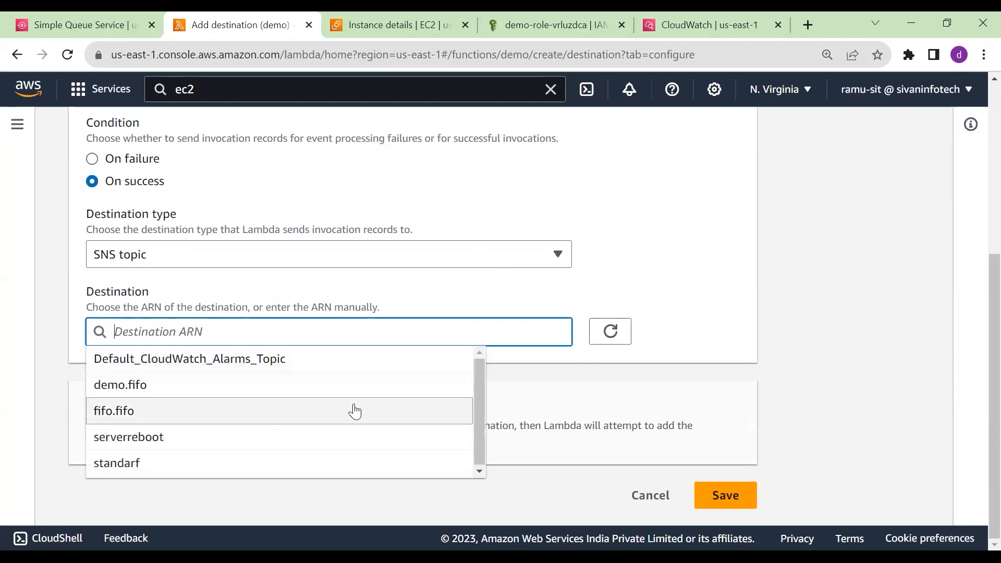
pyautogui.click(283, 469)
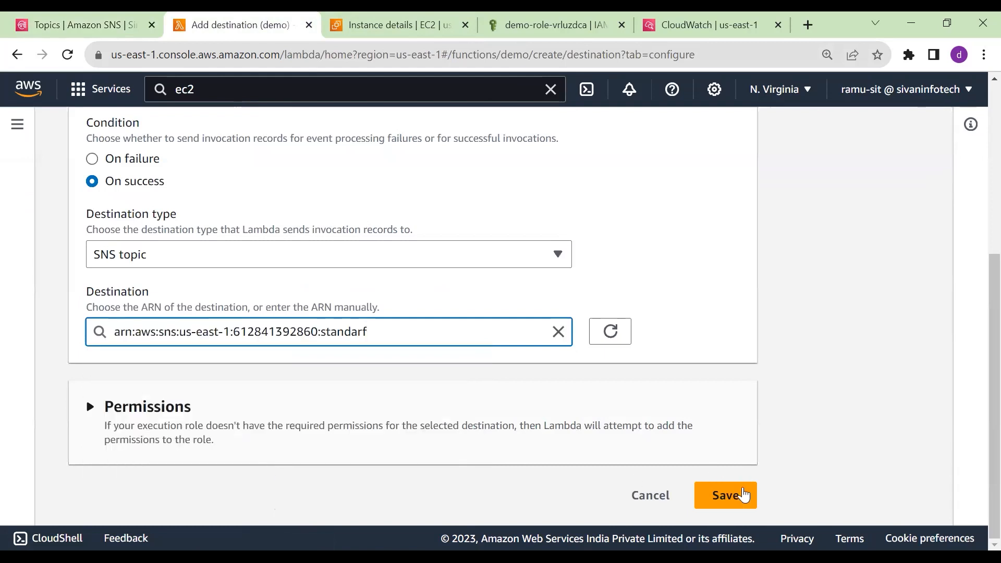
pyautogui.click(741, 512)
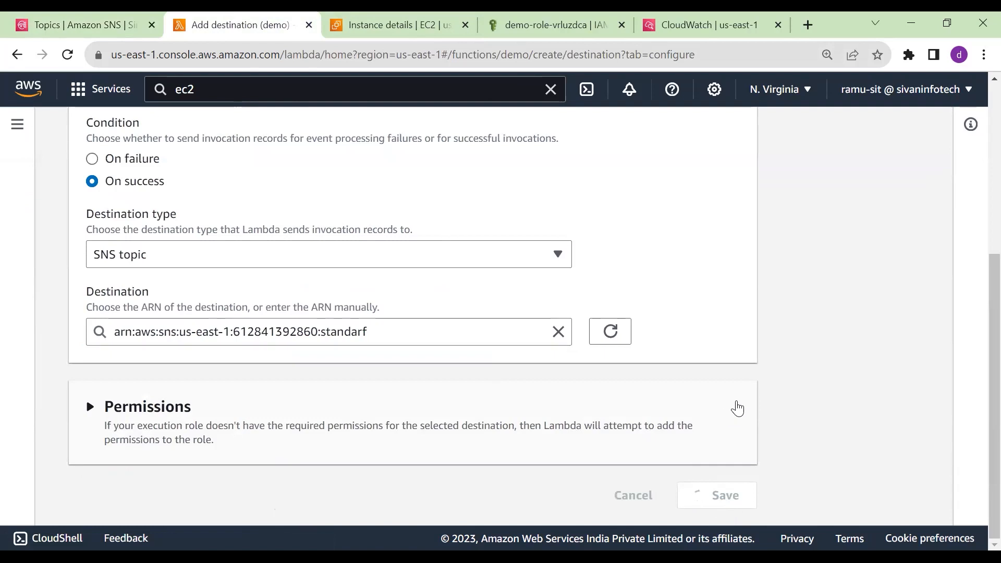
# Open a new browser tab, return to the demo function and review its saved destination in the overview and configuration
pyautogui.hotkey('ctrl', 't')
pyautogui.click(199, 29)
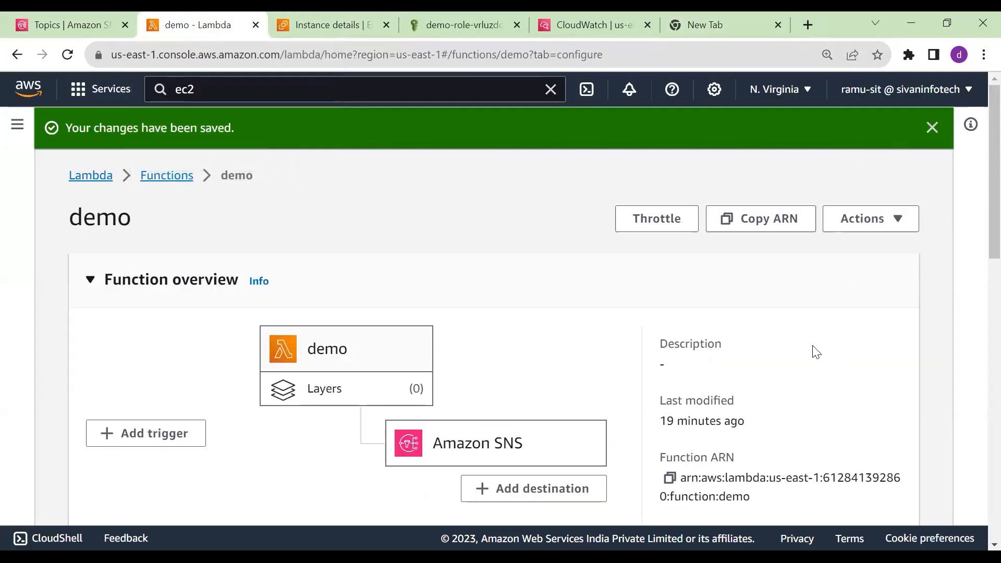
pyautogui.scroll(-3, 652, 349)
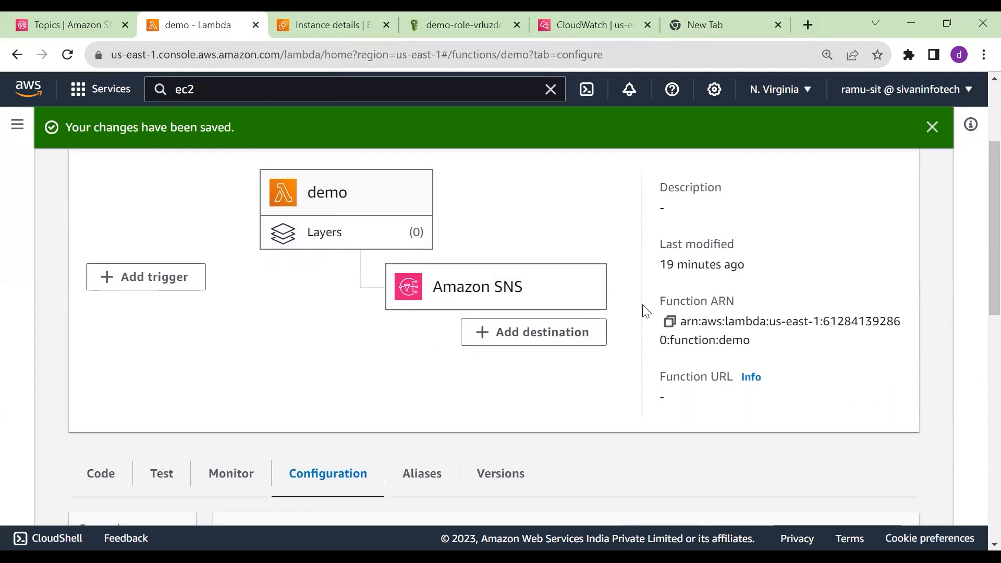
pyautogui.scroll(-7, 327, 267)
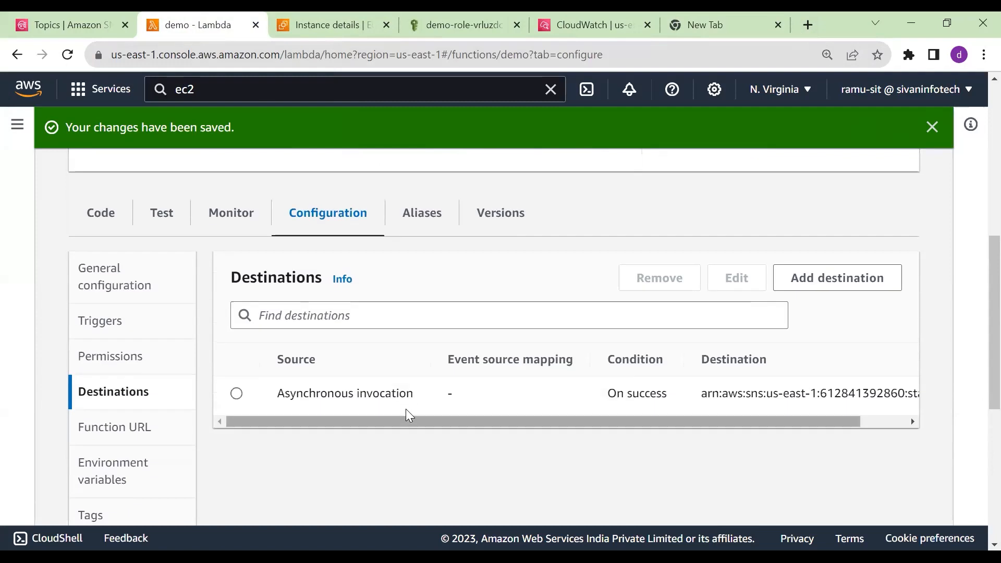
pyautogui.scroll(4, 407, 425)
pyautogui.scroll(4, 409, 419)
pyautogui.scroll(-4, 384, 416)
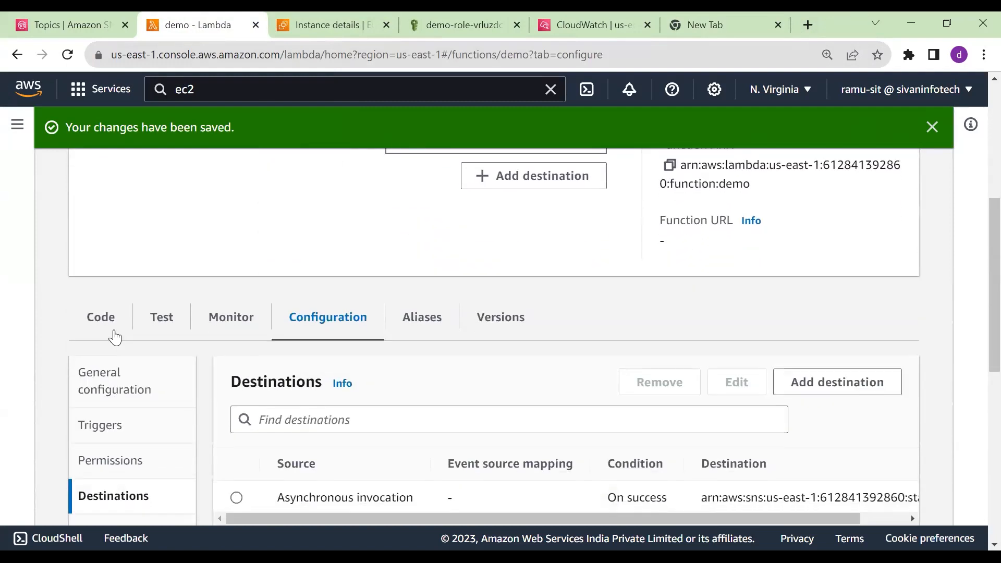
# Show the demo function's code, reload the demo EC2 instance's details and check the last characters of its instance ID
pyautogui.click(82, 332)
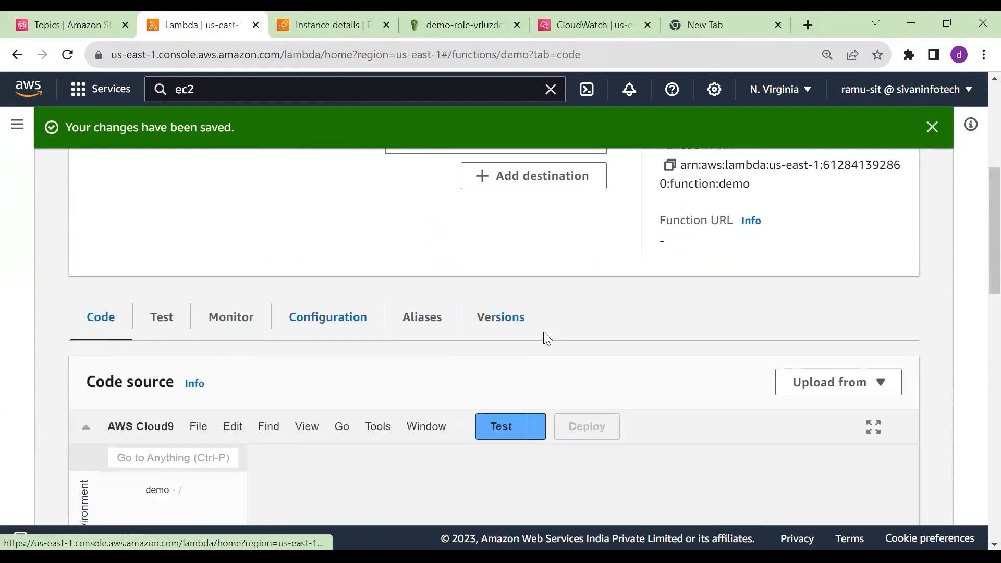
pyautogui.scroll(-2, 556, 339)
pyautogui.scroll(-1, 555, 335)
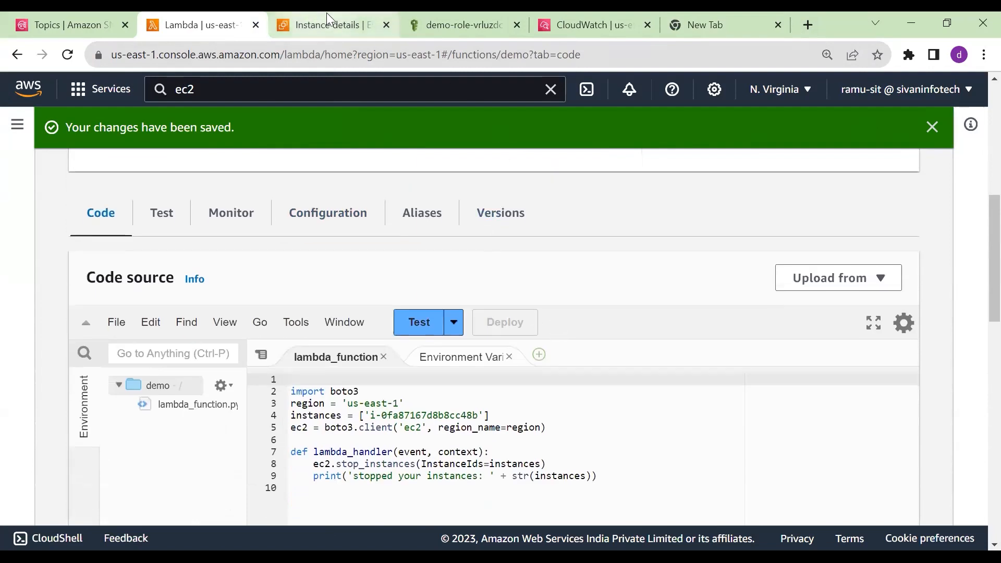
pyautogui.click(329, 25)
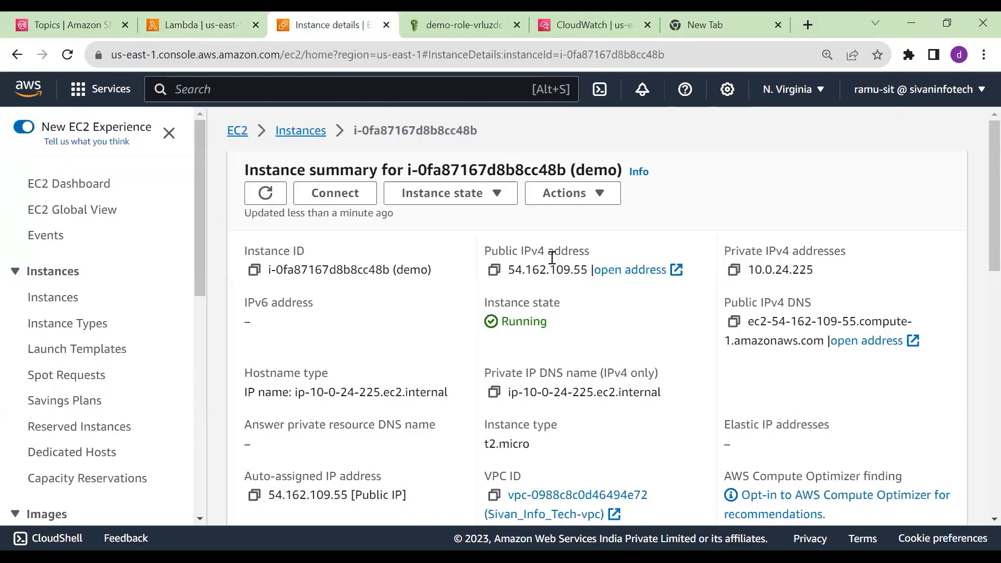
pyautogui.click(67, 55)
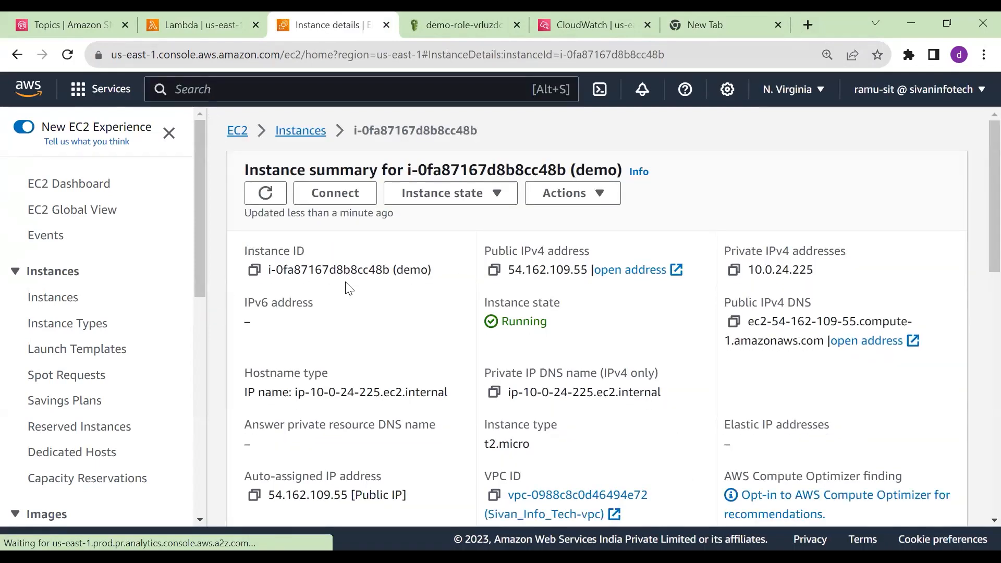
pyautogui.moveTo(369, 270); pyautogui.dragTo(390, 270)
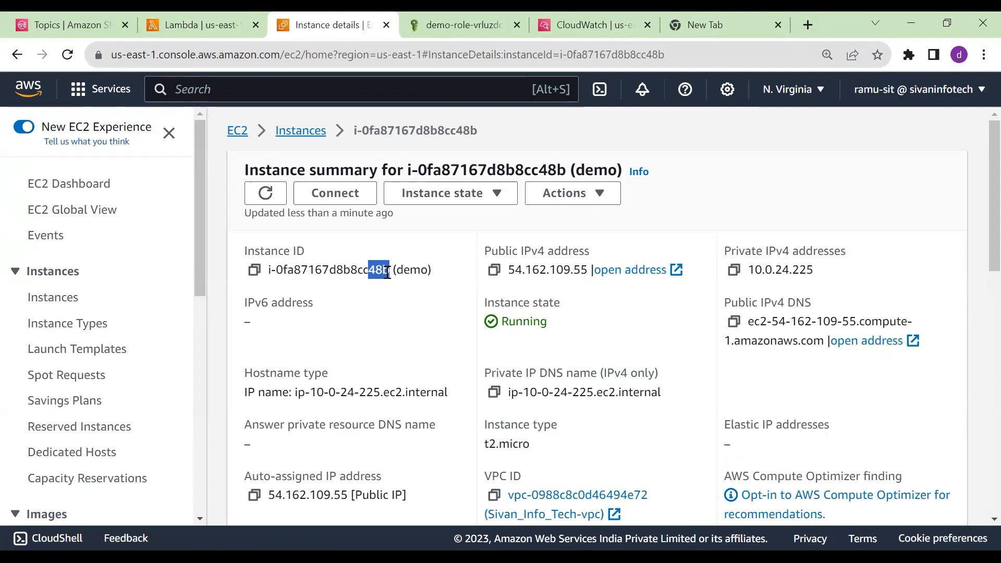
# Return to the demo function's code and compare the end of the instance ID in the instances variable
pyautogui.click(185, 18)
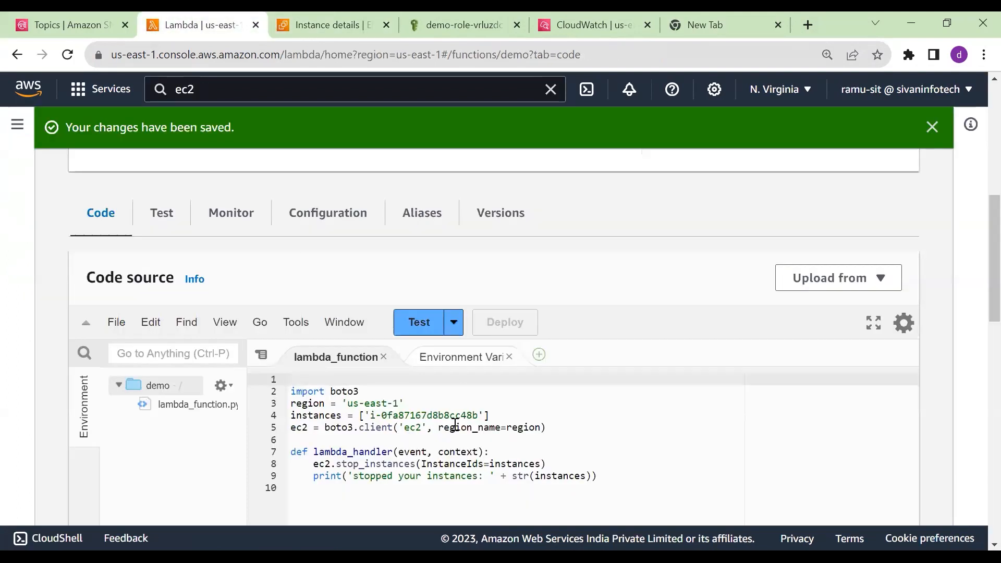
pyautogui.moveTo(461, 416); pyautogui.dragTo(480, 415)
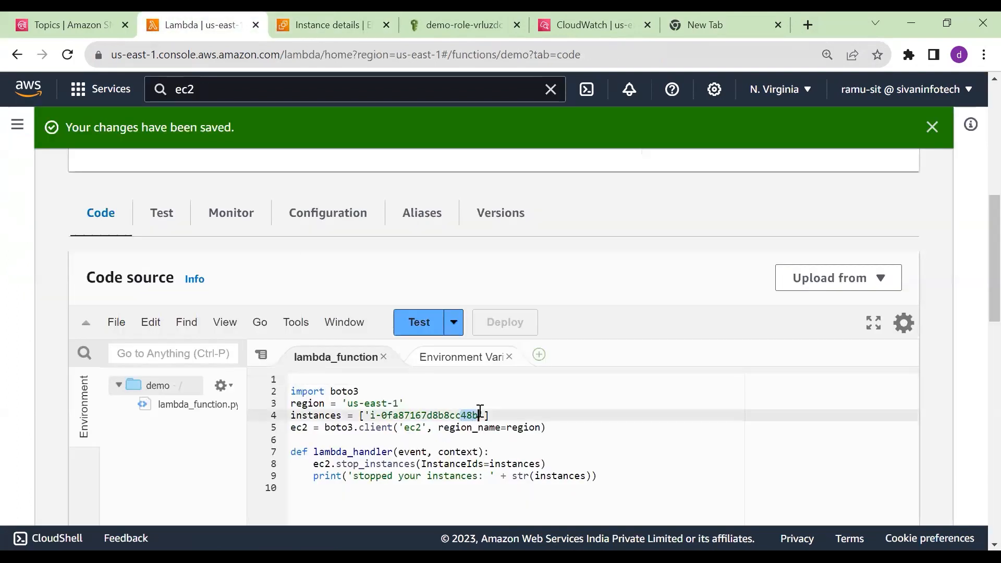
pyautogui.click(646, 476)
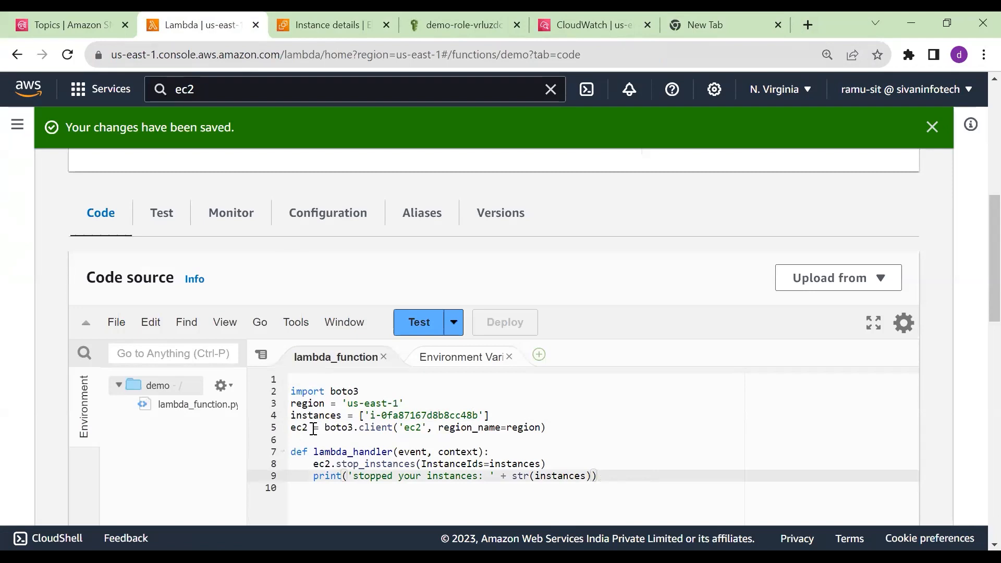
# Review the boto3 import, region and instances lines in the demo function's code, checking us-east-1 against the console's region list
pyautogui.doubleClick(295, 395)
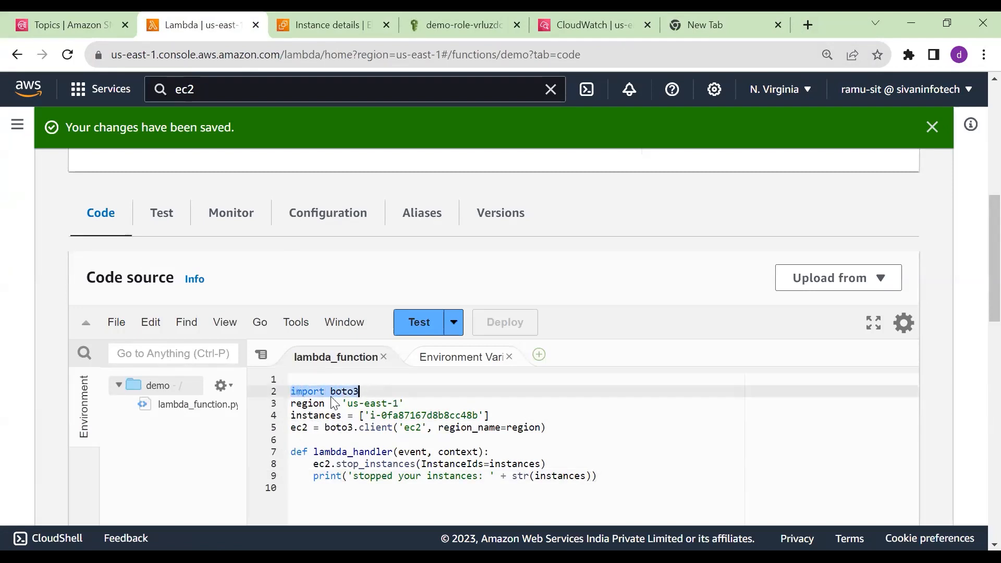
pyautogui.click(298, 404)
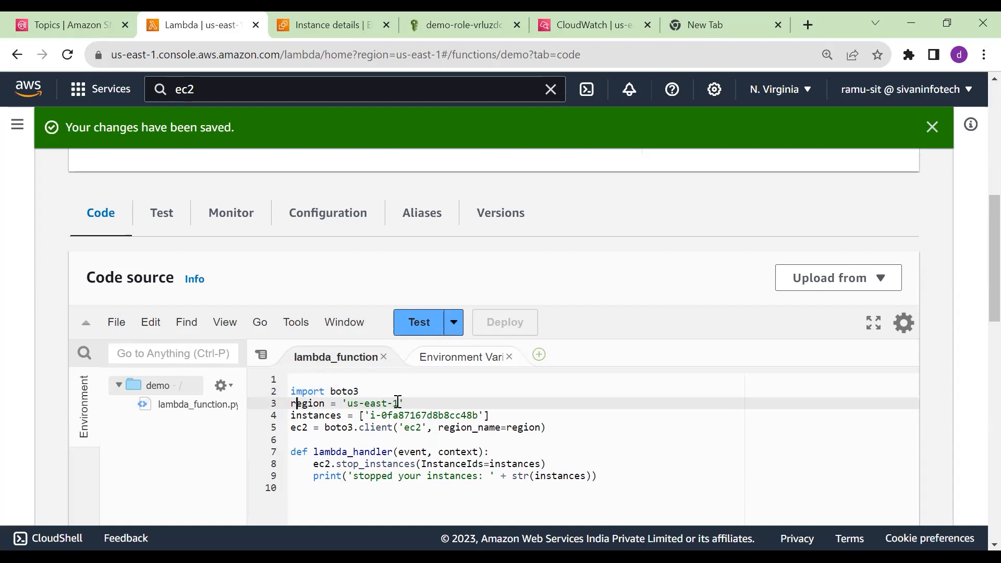
pyautogui.click(807, 93)
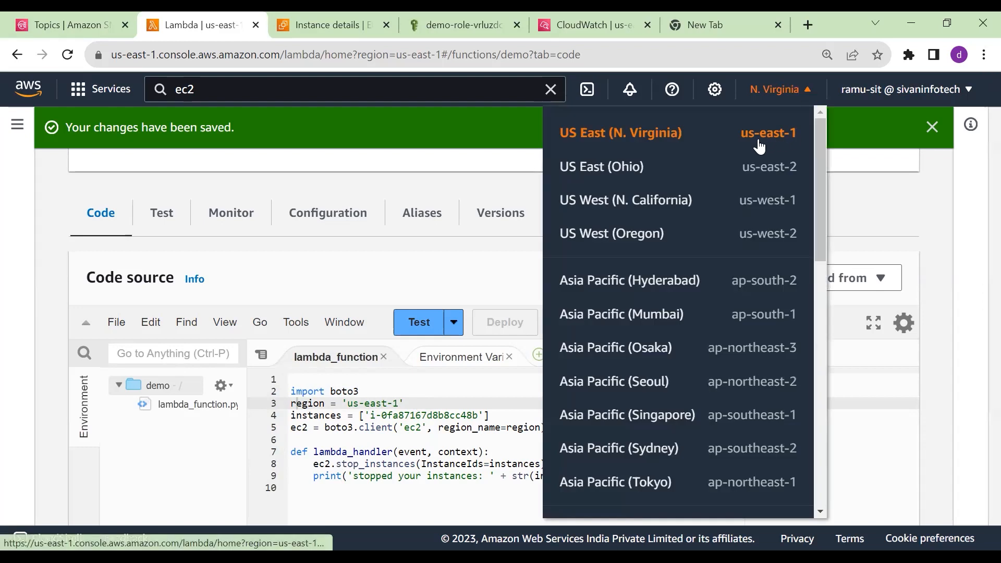
pyautogui.click(788, 97)
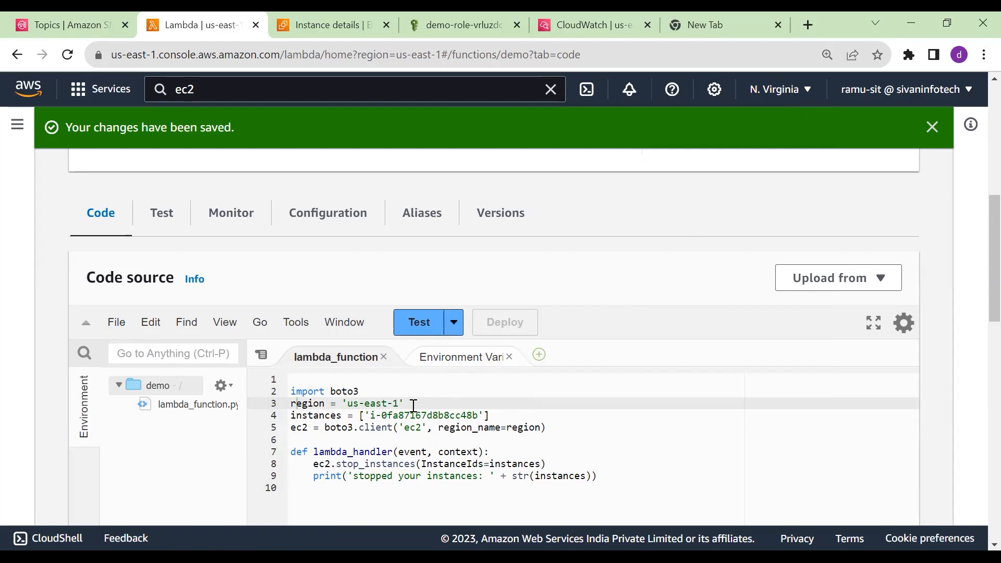
pyautogui.moveTo(365, 415); pyautogui.dragTo(489, 415)
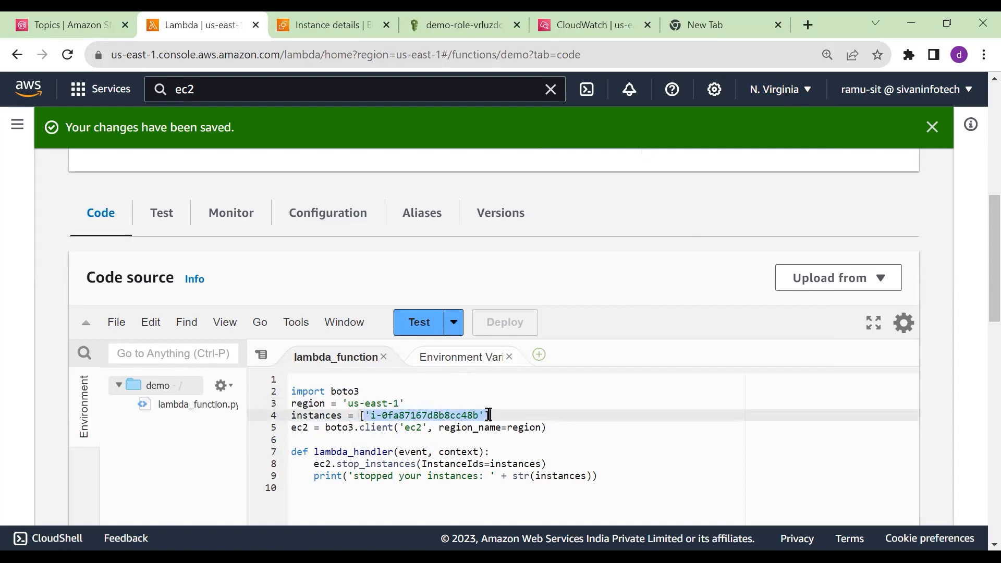
pyautogui.click(652, 451)
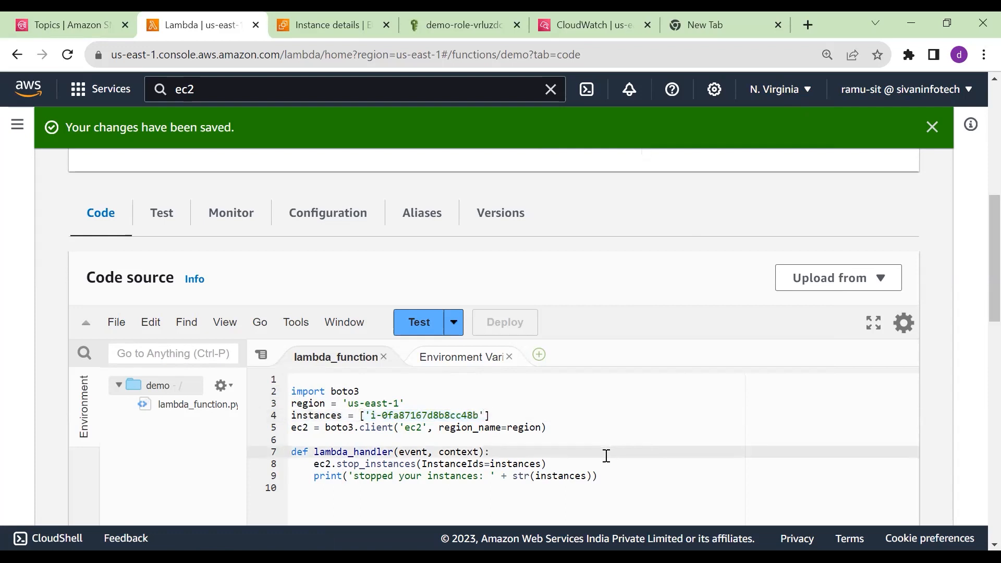
pyautogui.click(485, 415)
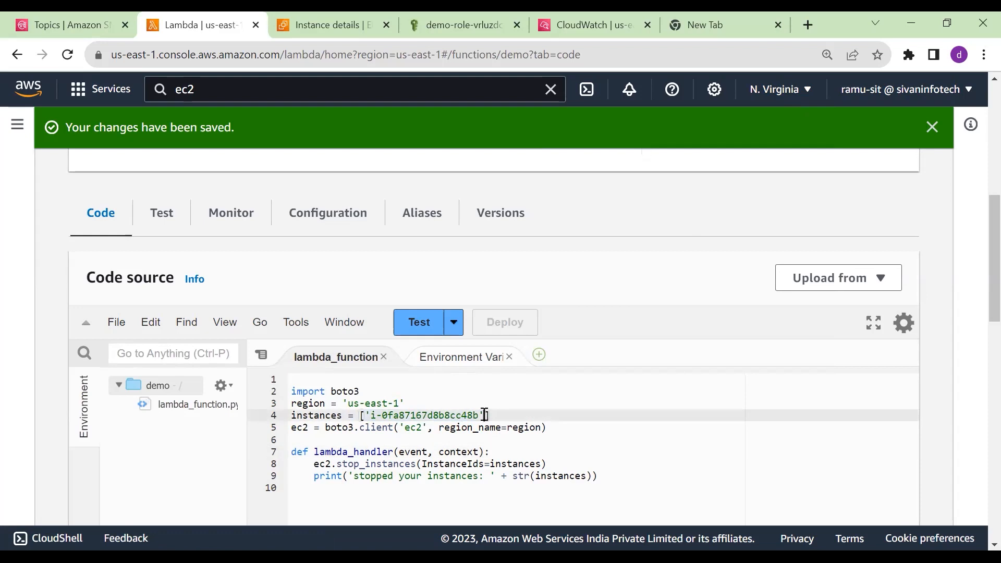
# Try adding a comma-separated copy of the instance ID to the instances list, and undo the addition
pyautogui.moveTo(365, 415); pyautogui.dragTo(420, 411)
pyautogui.moveTo(467, 407); pyautogui.dragTo(484, 416)
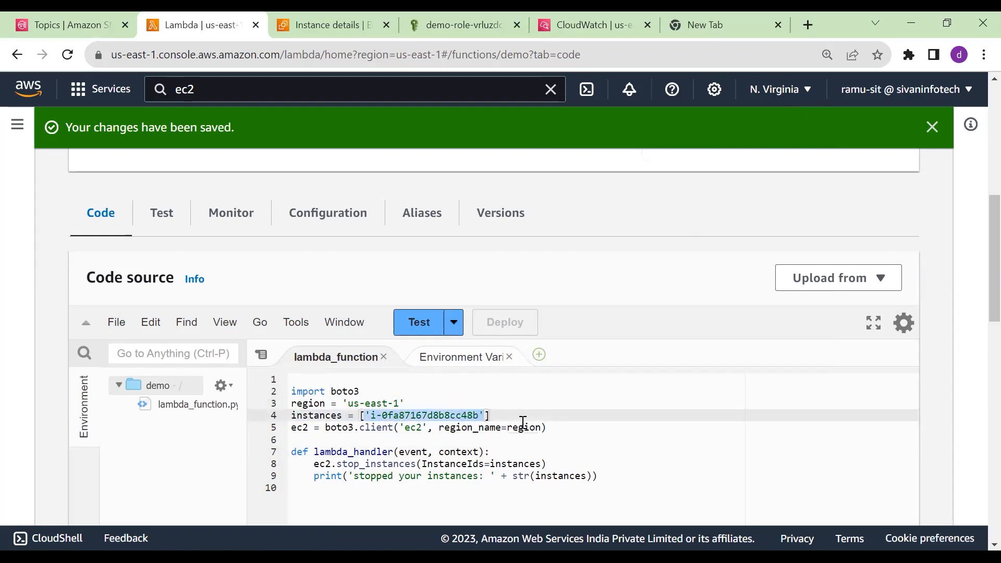
pyautogui.hotkey('ctrl', 'c')
pyautogui.press('Right')
pyautogui.write(',')
pyautogui.hotkey('ctrl', 'v')
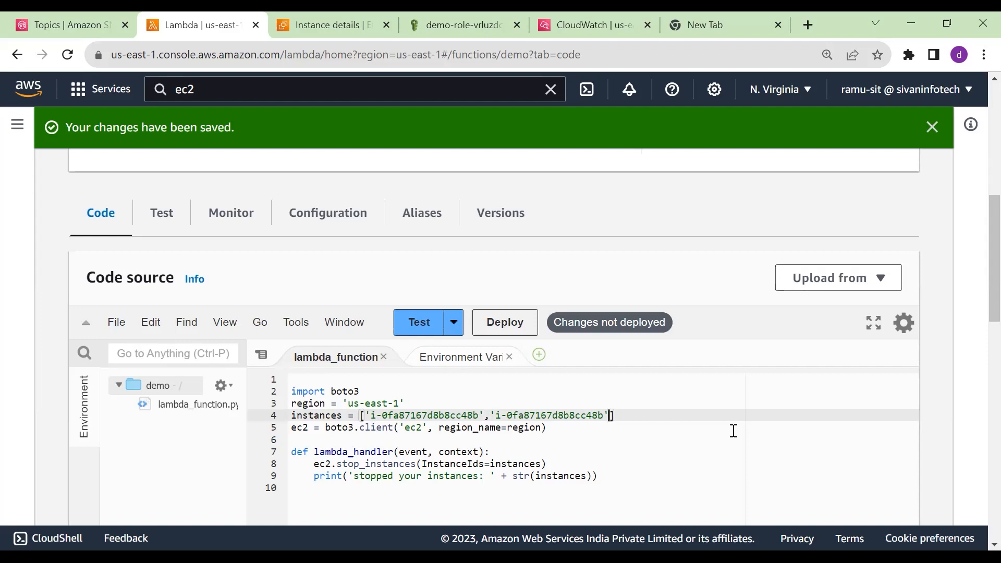
pyautogui.hotkey('ctrl', 'z')
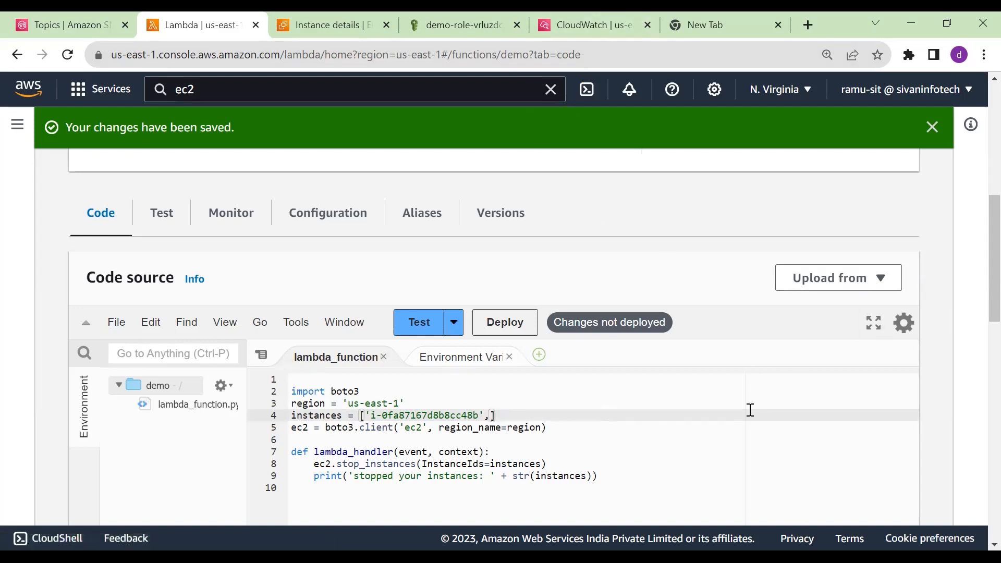
pyautogui.hotkey('ctrl', 'z')
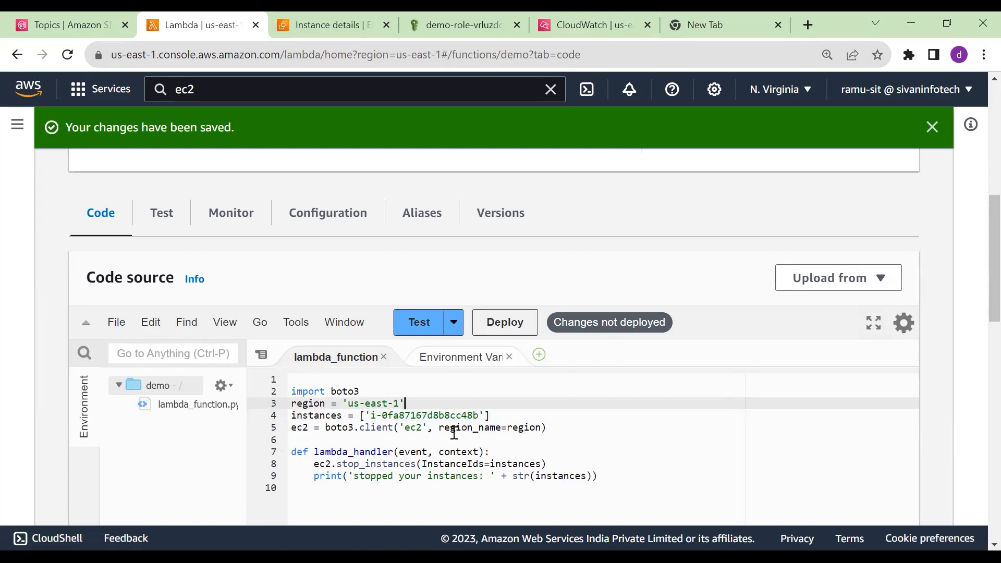
# Examine the region variable, the stop_instances call, the print message and the instance ID in the function code
pyautogui.moveTo(291, 405); pyautogui.dragTo(318, 405)
pyautogui.click(369, 456)
pyautogui.click(327, 462)
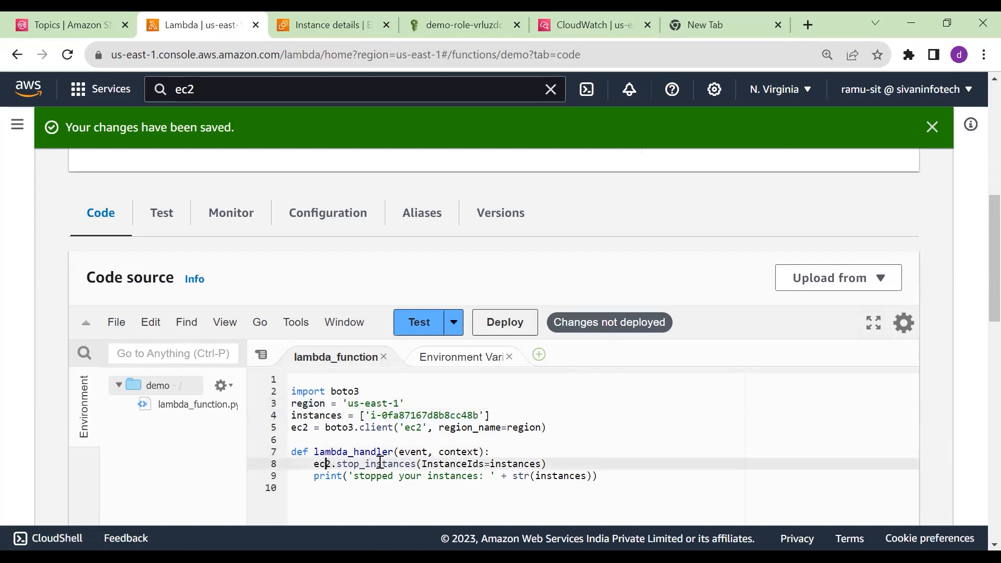
pyautogui.moveTo(314, 464); pyautogui.dragTo(388, 464)
pyautogui.click(434, 464)
pyautogui.keyDown('shift'); pyautogui.click(466, 476); pyautogui.keyUp('shift')
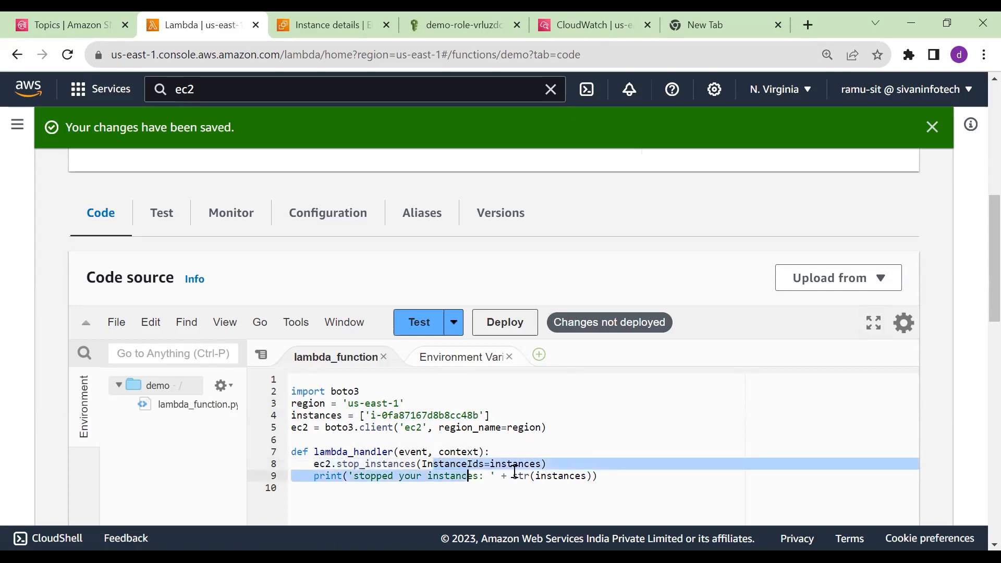
pyautogui.doubleClick(444, 417)
pyautogui.moveTo(353, 476); pyautogui.dragTo(552, 486)
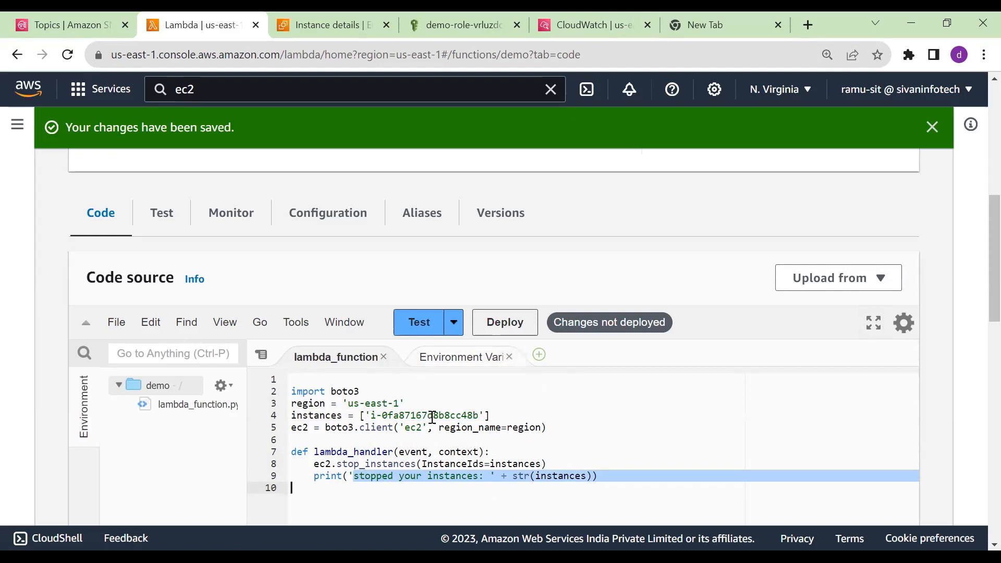
pyautogui.moveTo(371, 415); pyautogui.dragTo(522, 440)
# Deploy the demo function's code and run its test to show the execution results
pyautogui.click(502, 325)
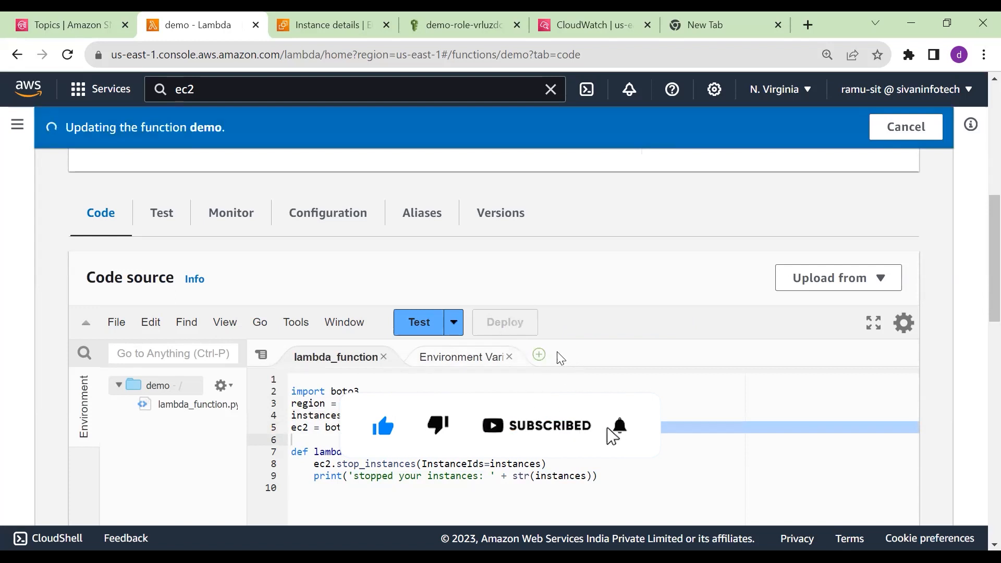
pyautogui.click(413, 327)
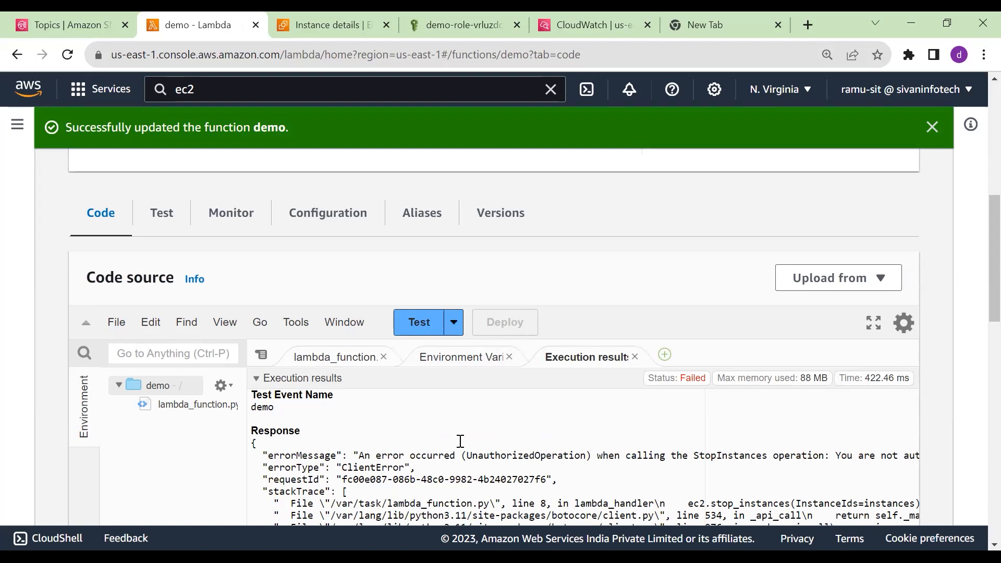
pyautogui.scroll(-3, 525, 386)
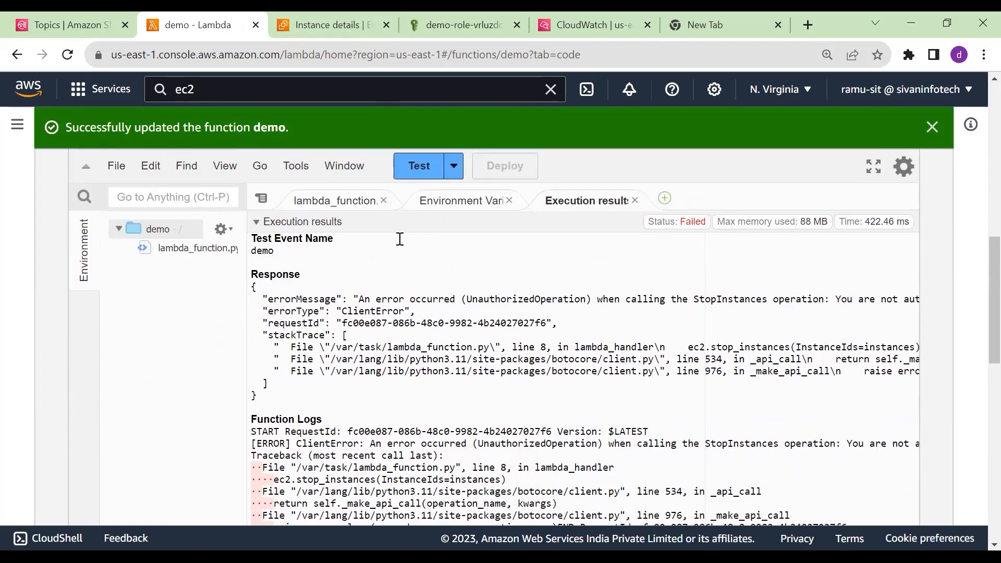
# Close the Environment Variables file in the code editor and bring up the lambda_function code with all its lines selected
pyautogui.click(485, 201)
pyautogui.click(509, 200)
pyautogui.click(314, 200)
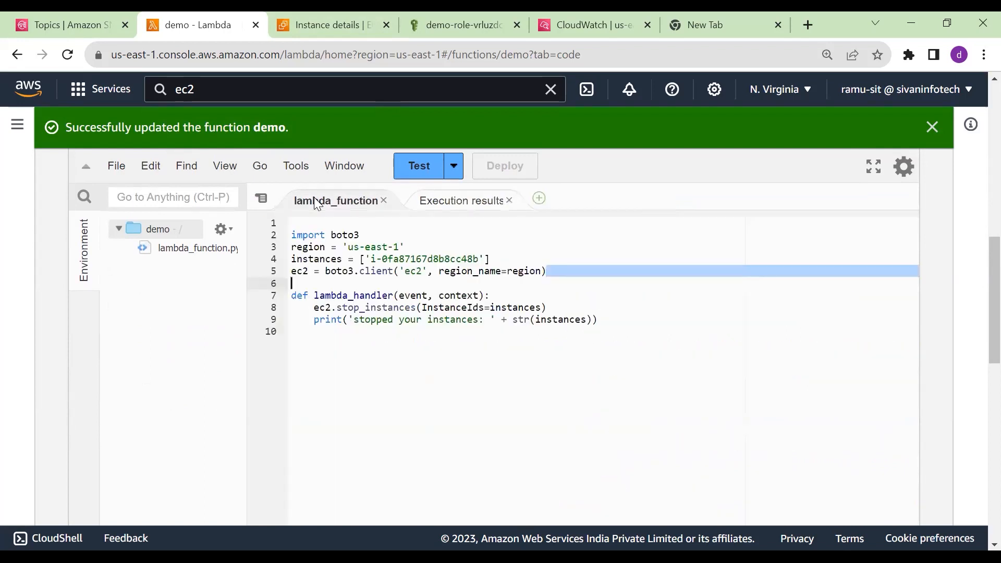
pyautogui.moveTo(424, 364); pyautogui.dragTo(269, 215)
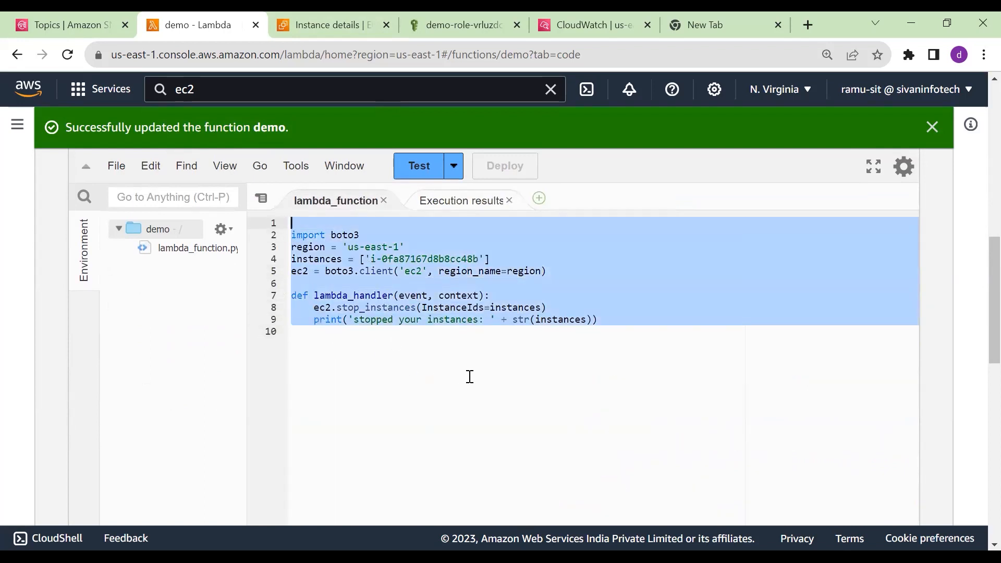
# Return to the execution results and read the full errorMessage text in the test response
pyautogui.click(461, 201)
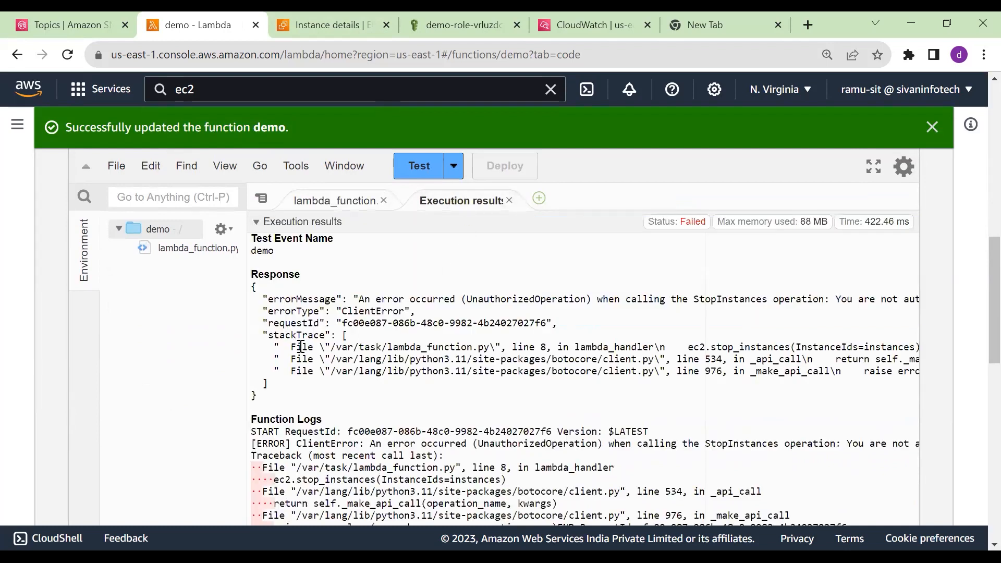
pyautogui.click(253, 276)
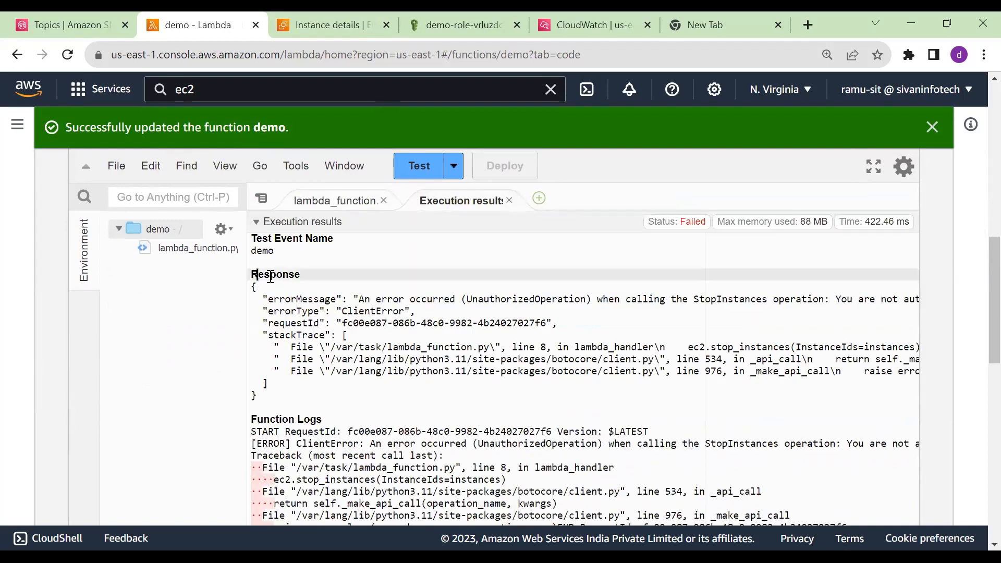
pyautogui.click(267, 299)
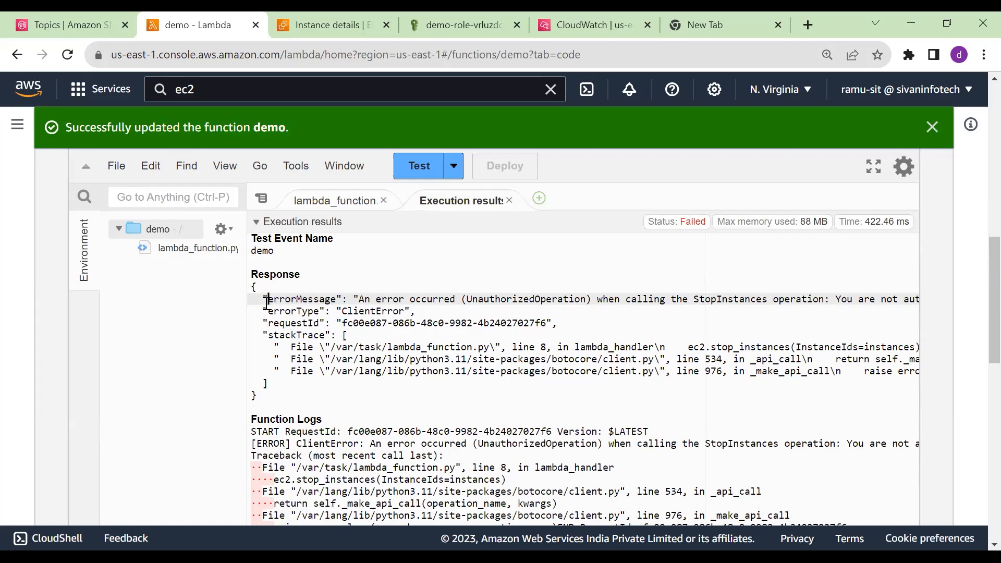
pyautogui.moveTo(357, 300); pyautogui.dragTo(468, 299)
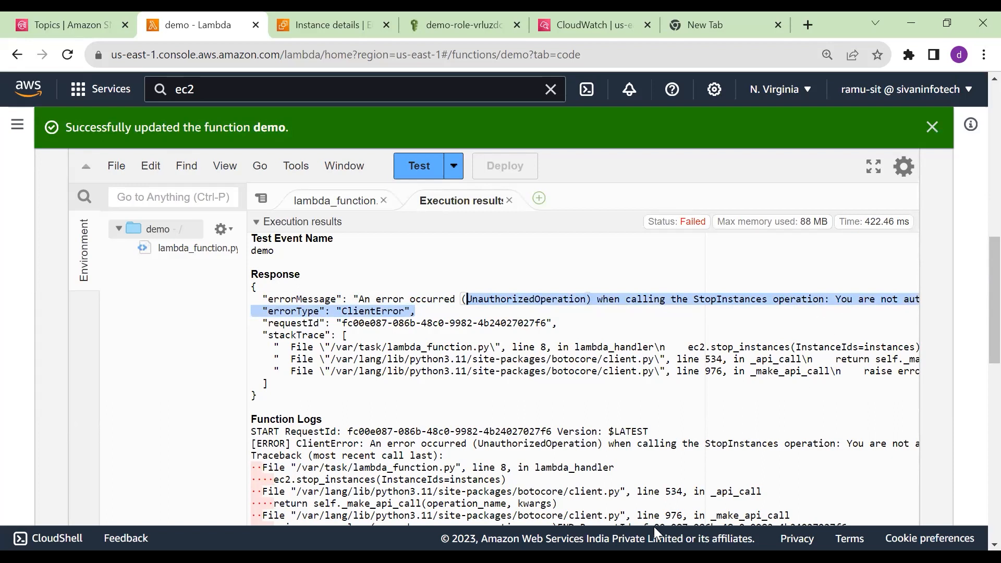
pyautogui.press('Down')
pyautogui.press('Down')
pyautogui.press('Home')
pyautogui.press('Right')
pyautogui.press('Right')
pyautogui.press('Right')
pyautogui.press('Right')
pyautogui.press('Right')
pyautogui.press('Right')
pyautogui.press('Right')
pyautogui.press('Right')
pyautogui.press('Right')
pyautogui.press('Right')
pyautogui.press('Right')
pyautogui.press('Right')
pyautogui.press('Right')
pyautogui.press('Right')
pyautogui.press('Right')
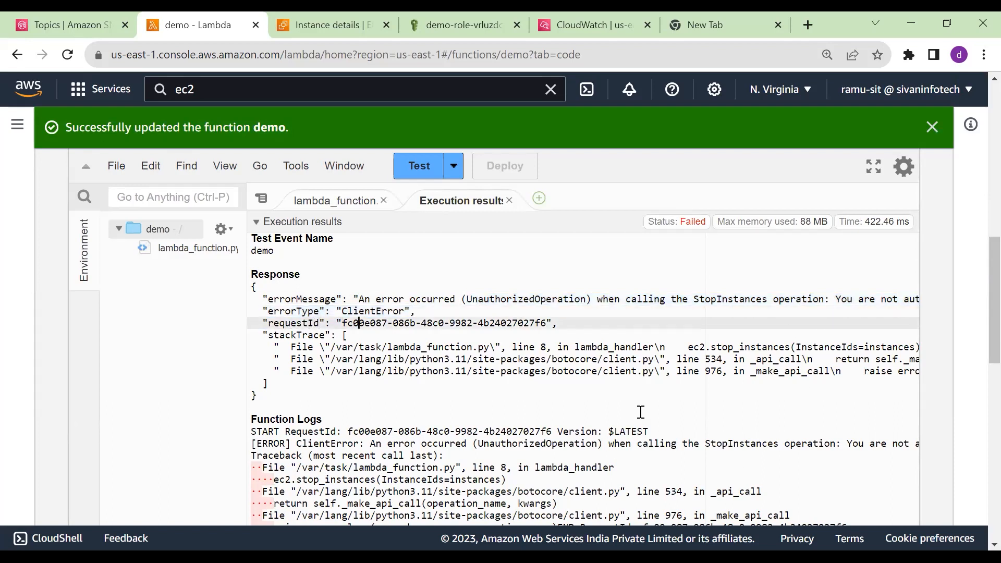
pyautogui.press('Up')
pyautogui.press('Up')
pyautogui.press('Right')
pyautogui.press('Right')
pyautogui.press('Right')
pyautogui.press('Right')
pyautogui.press('Right')
pyautogui.press('Right')
pyautogui.press('Right')
pyautogui.press('Right')
pyautogui.press('Right')
pyautogui.press('Right')
pyautogui.press('Right')
pyautogui.press('Right')
pyautogui.press('Right')
pyautogui.press('Right')
pyautogui.press('Right')
pyautogui.press('Right')
pyautogui.press('Right')
pyautogui.press('Right')
pyautogui.press('Right')
pyautogui.press('Right')
pyautogui.press('Right')
pyautogui.press('Right')
pyautogui.press('Right')
pyautogui.press('Right')
pyautogui.press('Right')
pyautogui.press('Right')
pyautogui.press('Right')
pyautogui.press('Right')
pyautogui.press('Right')
pyautogui.press('Right')
pyautogui.press('Right')
pyautogui.press('Right')
pyautogui.press('Right')
pyautogui.press('Right')
pyautogui.press('Right')
pyautogui.press('Right')
pyautogui.press('Right')
pyautogui.press('Right')
pyautogui.press('Right')
pyautogui.press('Right')
pyautogui.press('Right')
pyautogui.press('Right')
pyautogui.press('Right')
pyautogui.press('Right')
pyautogui.press('Right')
pyautogui.press('Right')
pyautogui.press('Right')
pyautogui.press('Right')
pyautogui.press('Right')
pyautogui.press('Right')
pyautogui.press('Right')
pyautogui.press('Right')
pyautogui.press('Right')
pyautogui.press('Right')
pyautogui.press('Right')
pyautogui.press('Right')
pyautogui.press('Right')
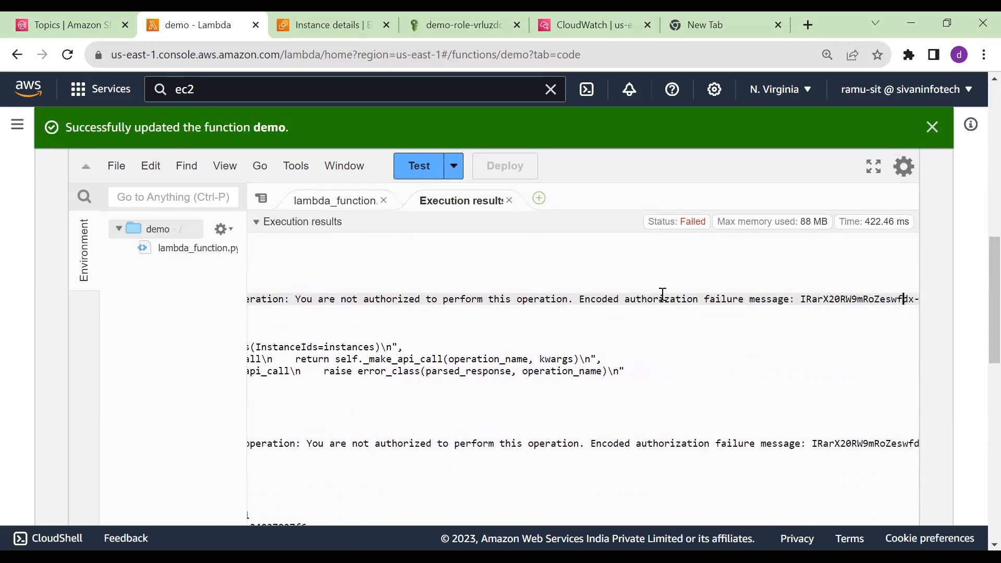
pyautogui.press('Left')
pyautogui.press('Left')
pyautogui.press('Left')
pyautogui.press('Left')
pyautogui.press('Left')
pyautogui.press('Left')
pyautogui.press('Left')
pyautogui.press('Left')
pyautogui.press('Left')
pyautogui.press('Left')
pyautogui.press('Left')
pyautogui.press('Left')
pyautogui.press('Left')
pyautogui.press('Left')
pyautogui.press('Left')
pyautogui.press('Left')
pyautogui.press('Left')
pyautogui.press('Left')
pyautogui.press('Left')
pyautogui.press('Left')
pyautogui.press('Left')
pyautogui.press('Left')
pyautogui.press('Left')
pyautogui.press('Left')
pyautogui.press('Left')
pyautogui.press('Left')
pyautogui.press('Left')
pyautogui.press('Left')
pyautogui.press('Left')
pyautogui.press('Left')
pyautogui.press('Left')
pyautogui.press('Left')
pyautogui.press('Left')
pyautogui.press('Left')
pyautogui.press('Left')
pyautogui.press('Left')
pyautogui.press('Left')
pyautogui.press('Left')
pyautogui.press('Left')
pyautogui.press('Left')
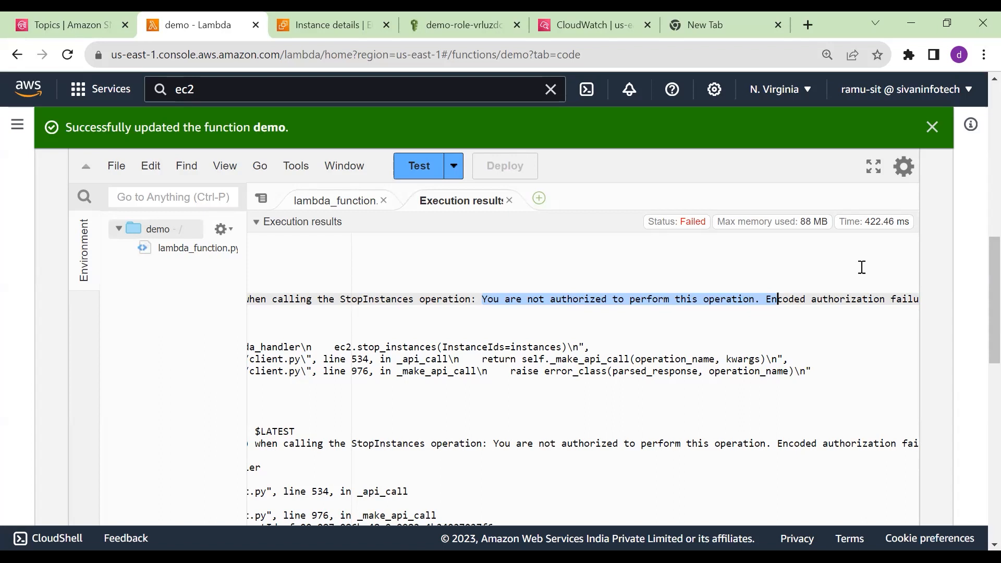
# Show the demo function's execution role permissions, and switch to the open IAM page of that role to review its policy JSON
pyautogui.scroll(4, 381, 365)
pyautogui.click(336, 267)
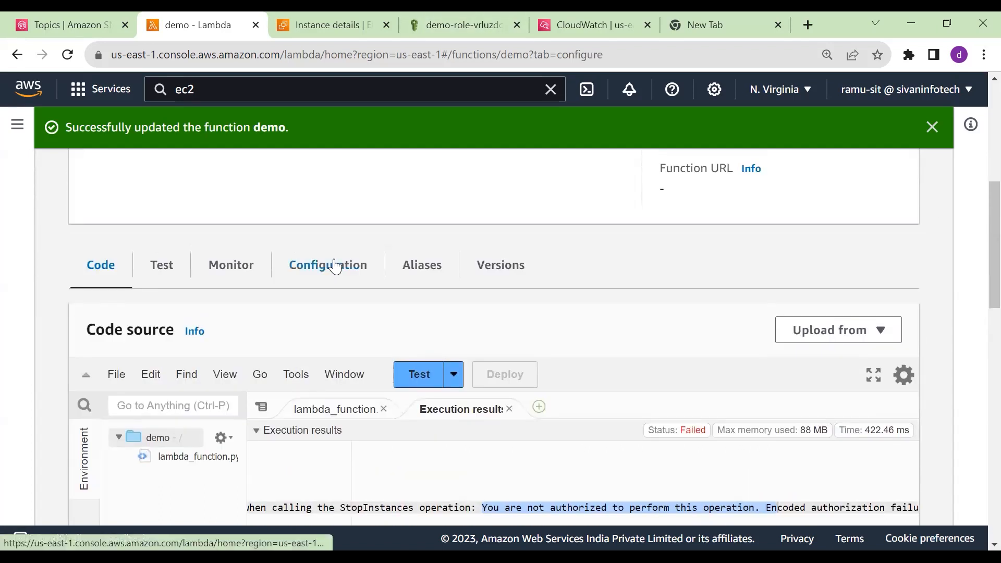
pyautogui.scroll(-2, 260, 339)
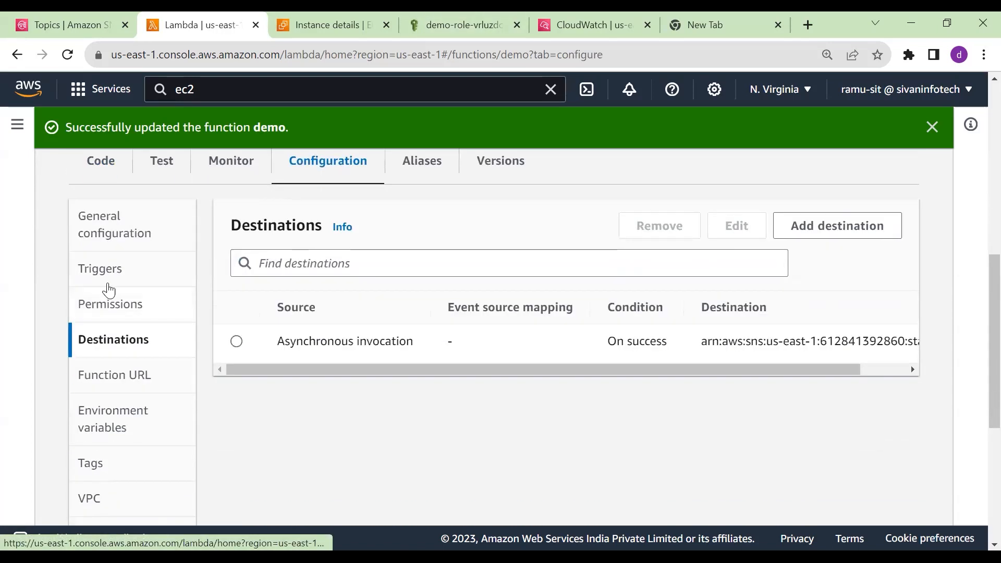
pyautogui.click(109, 294)
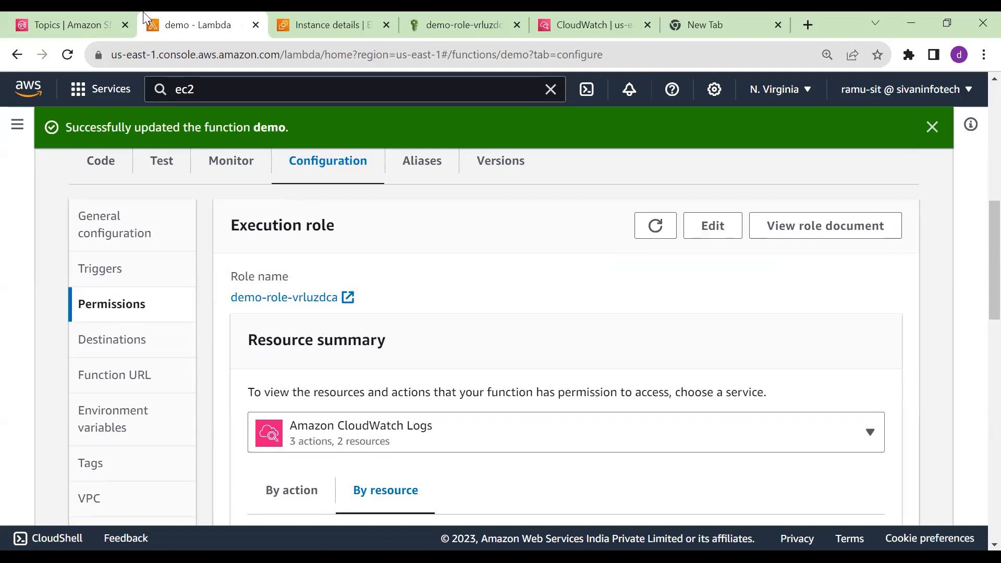
pyautogui.scroll(1, 126, 99)
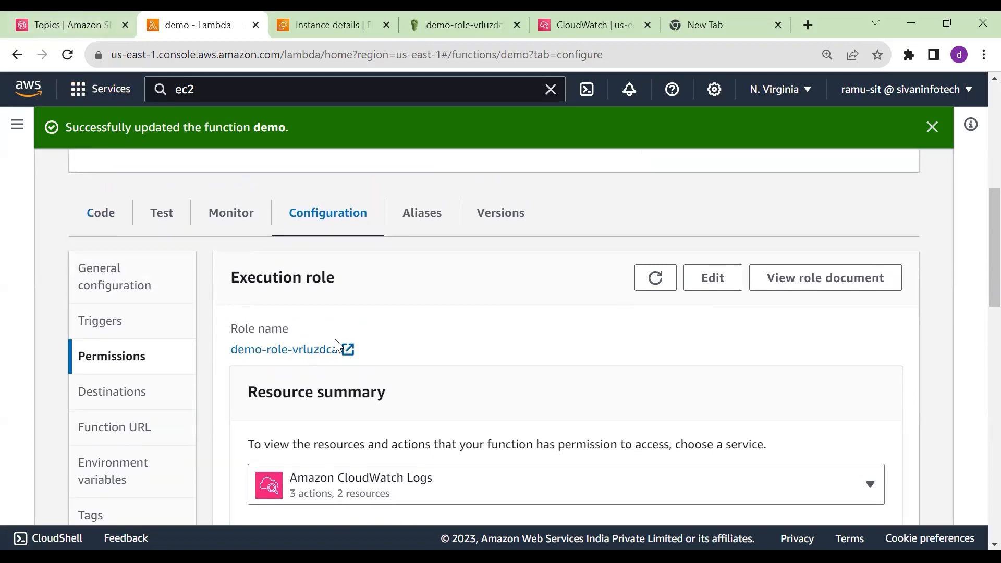
pyautogui.click(465, 25)
pyautogui.scroll(2, 469, 255)
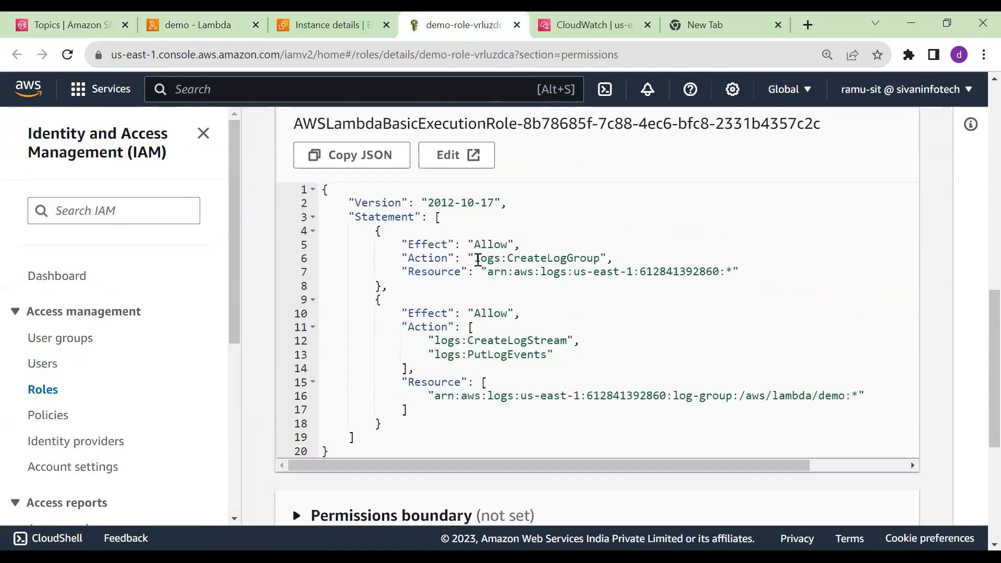
# Examine the logs actions and resource ARNs in the role's AWSLambdaBasicExecutionRole policy JSON
pyautogui.moveTo(472, 258); pyautogui.dragTo(599, 248)
pyautogui.moveTo(482, 271); pyautogui.dragTo(760, 277)
pyautogui.moveTo(430, 341); pyautogui.dragTo(573, 340)
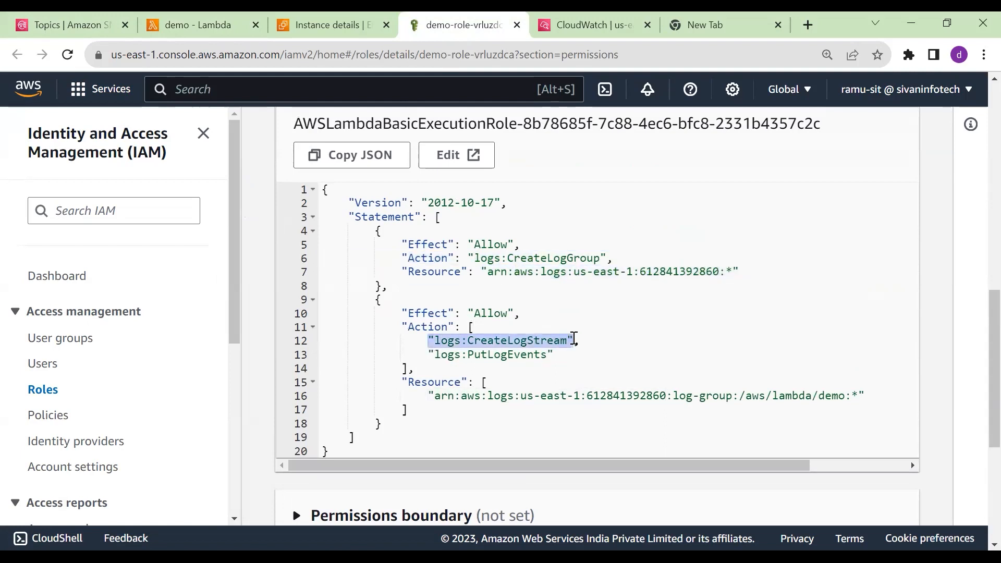
pyautogui.moveTo(422, 355); pyautogui.dragTo(568, 354)
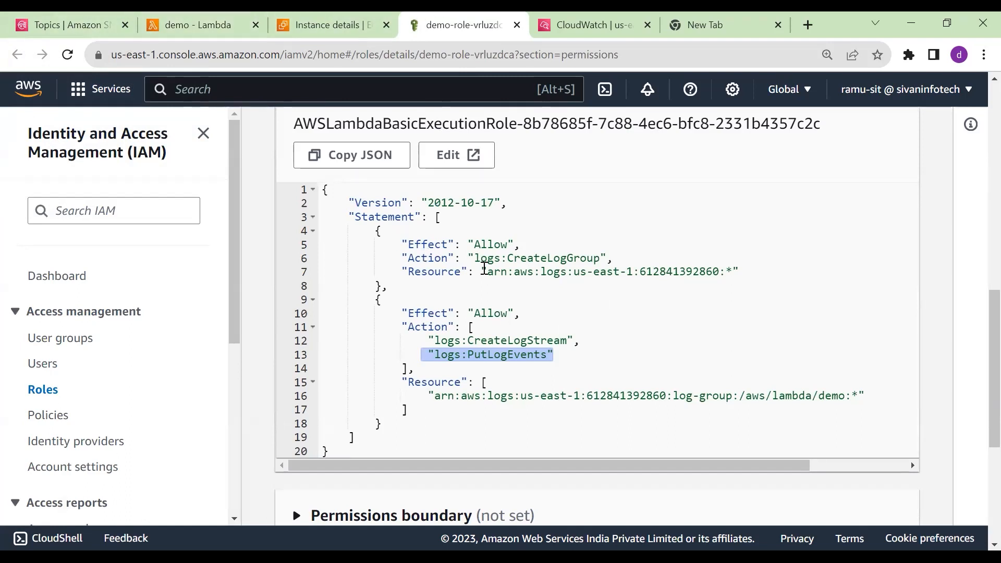
pyautogui.scroll(3, 489, 364)
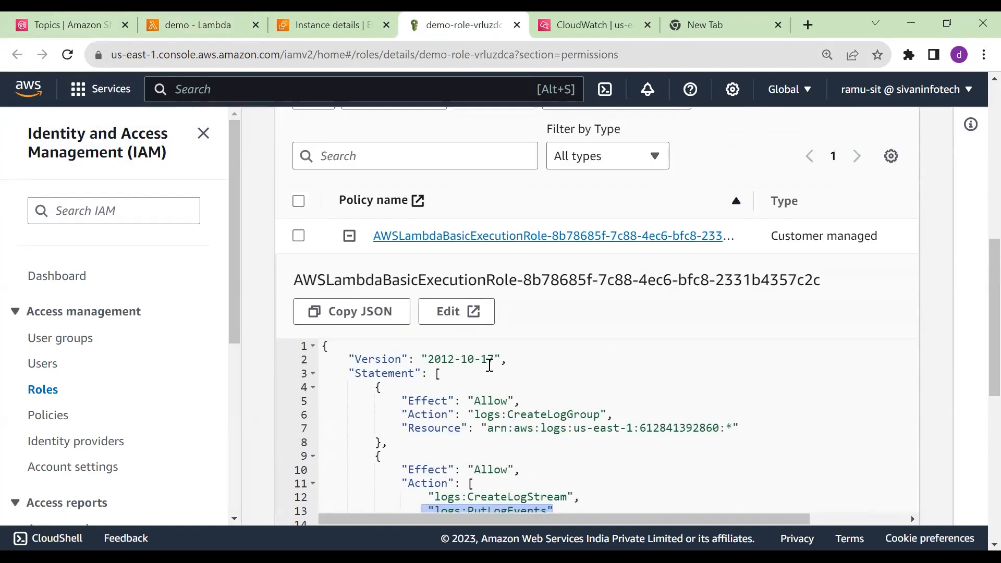
pyautogui.scroll(-5, 455, 479)
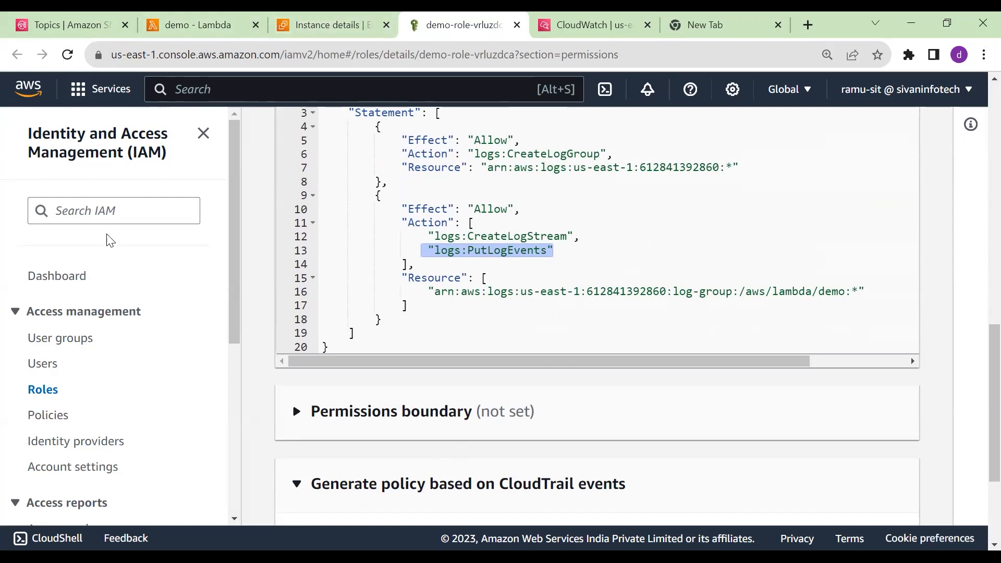
# Start creating a new policy from the IAM policies list and choose EC2 as its service
pyautogui.scroll(-3, 110, 240)
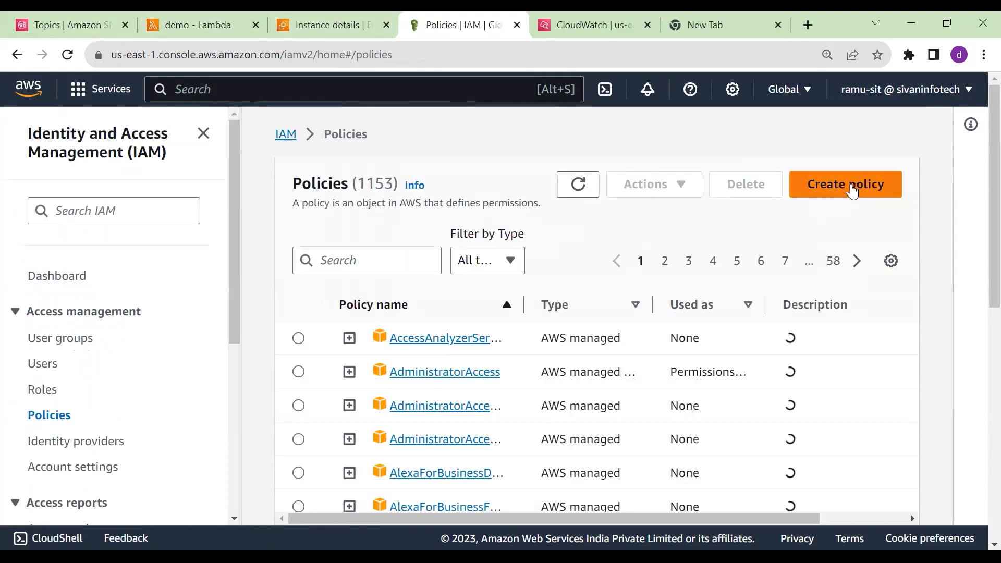
pyautogui.click(847, 188)
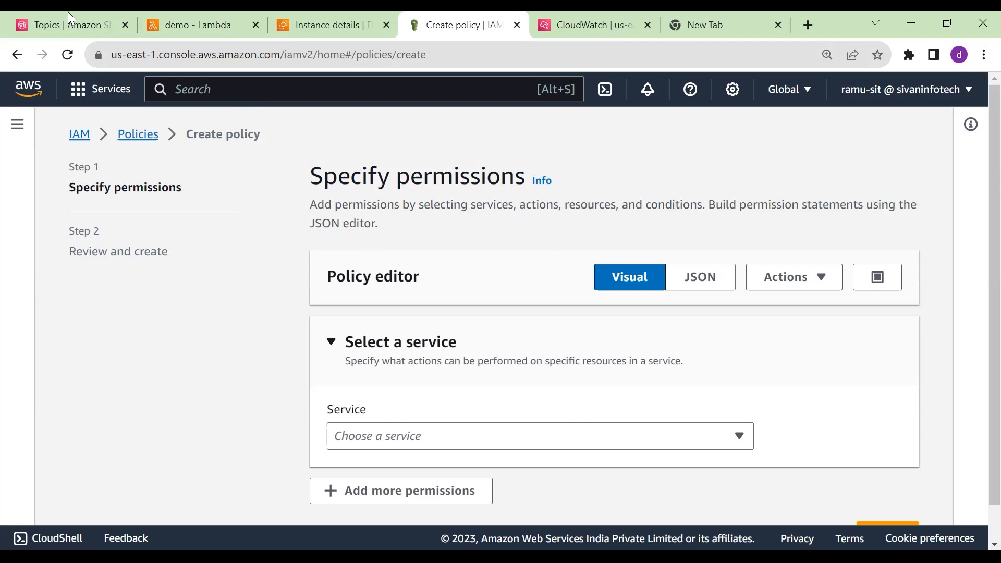
pyautogui.scroll(-4, 542, 315)
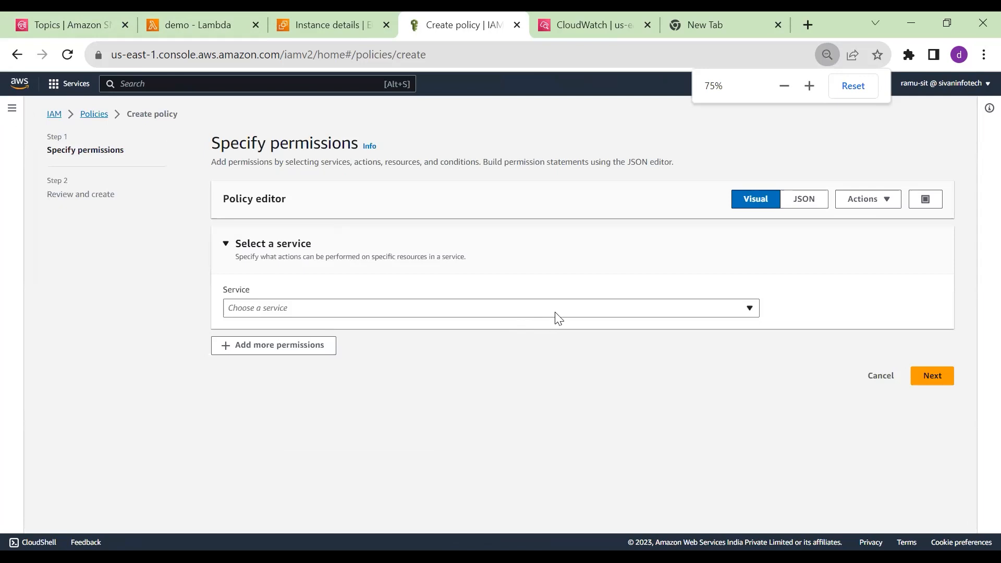
pyautogui.click(557, 313)
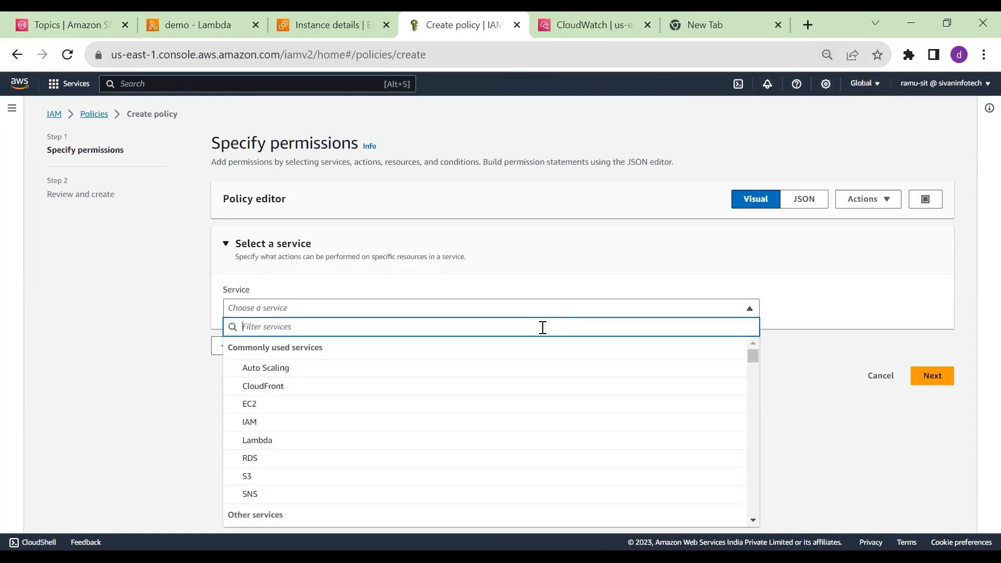
pyautogui.click(471, 415)
pyautogui.scroll(-2, 469, 370)
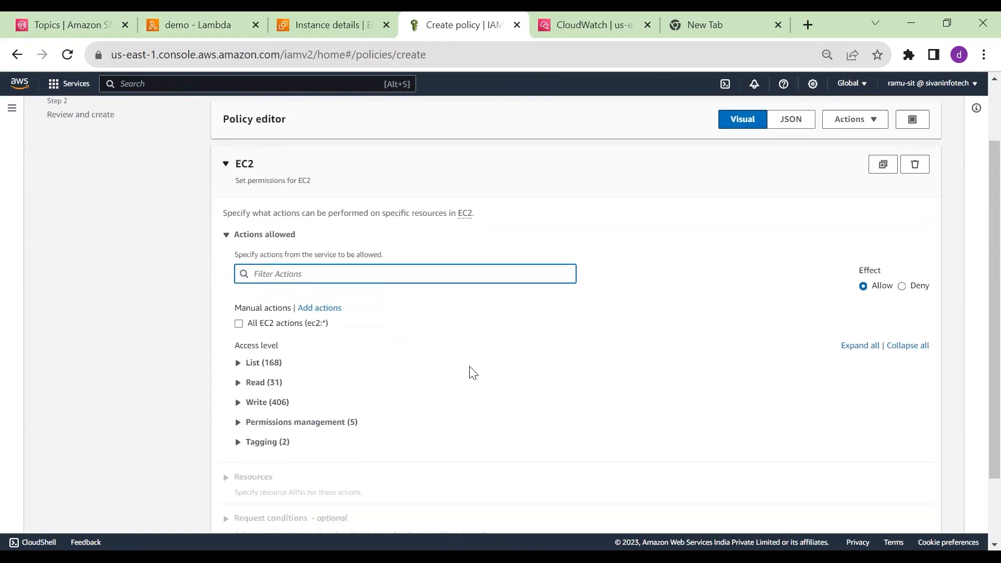
# Allow the StartInstances and StopInstances actions from EC2's Write access level in the policy
pyautogui.click(243, 378)
pyautogui.scroll(-2, 474, 391)
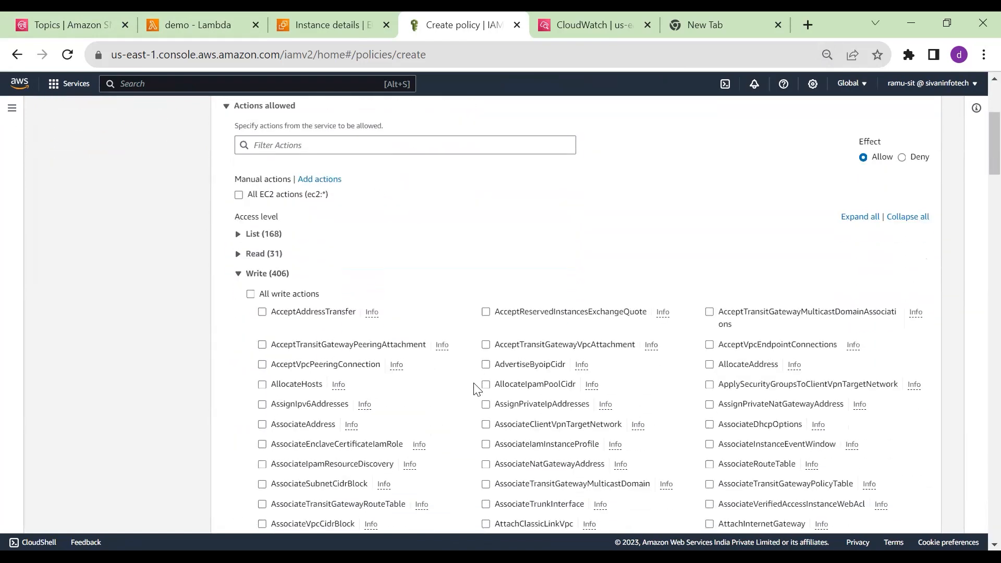
pyautogui.hotkey('ctrl', 'f')
pyautogui.write('start')
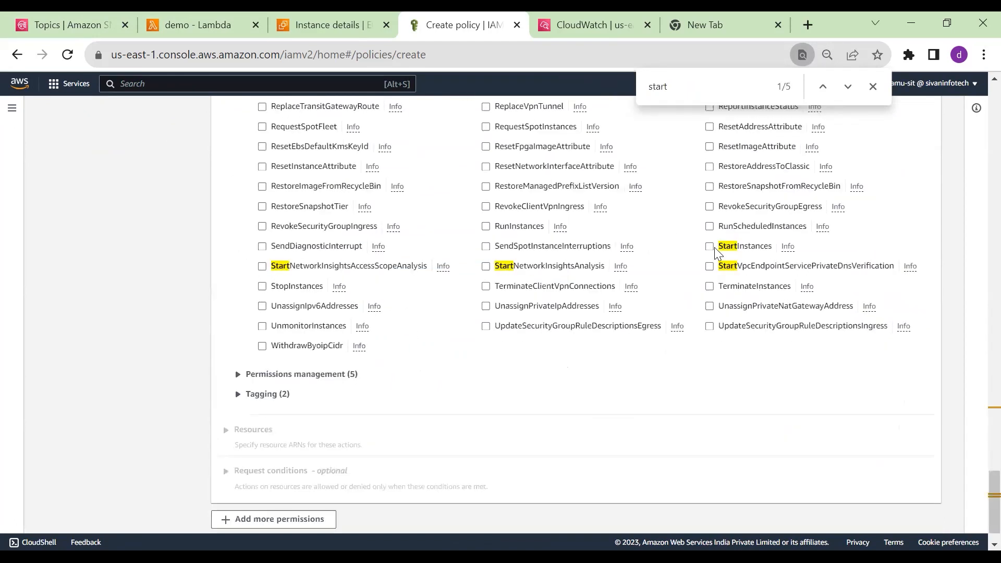
pyautogui.click(714, 248)
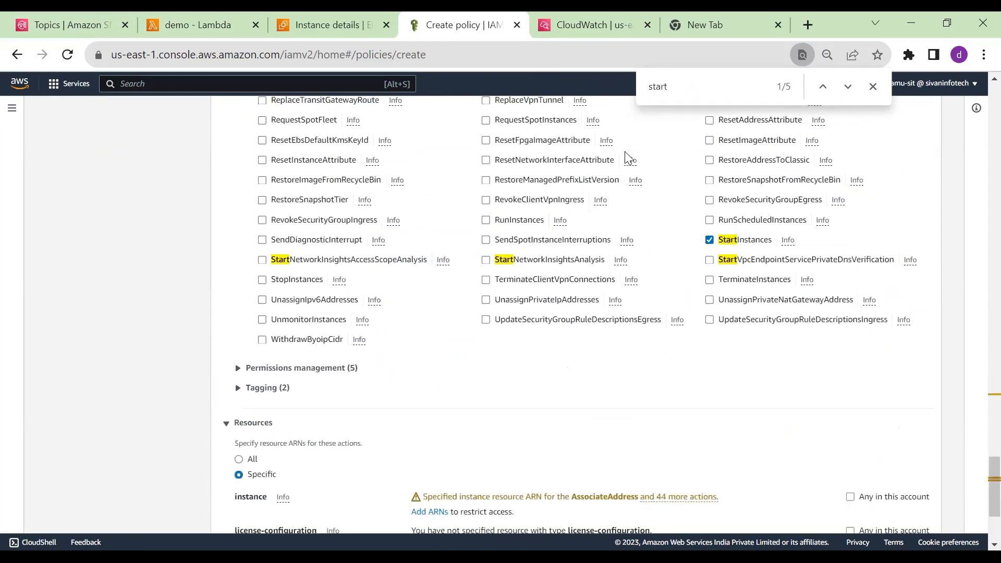
pyautogui.doubleClick(669, 94)
pyautogui.write('stop')
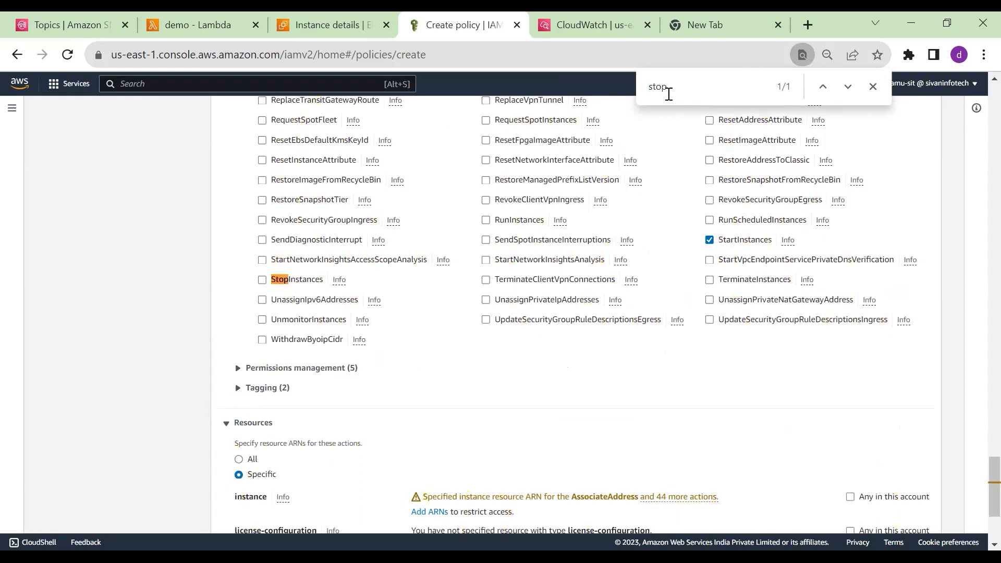
pyautogui.click(262, 282)
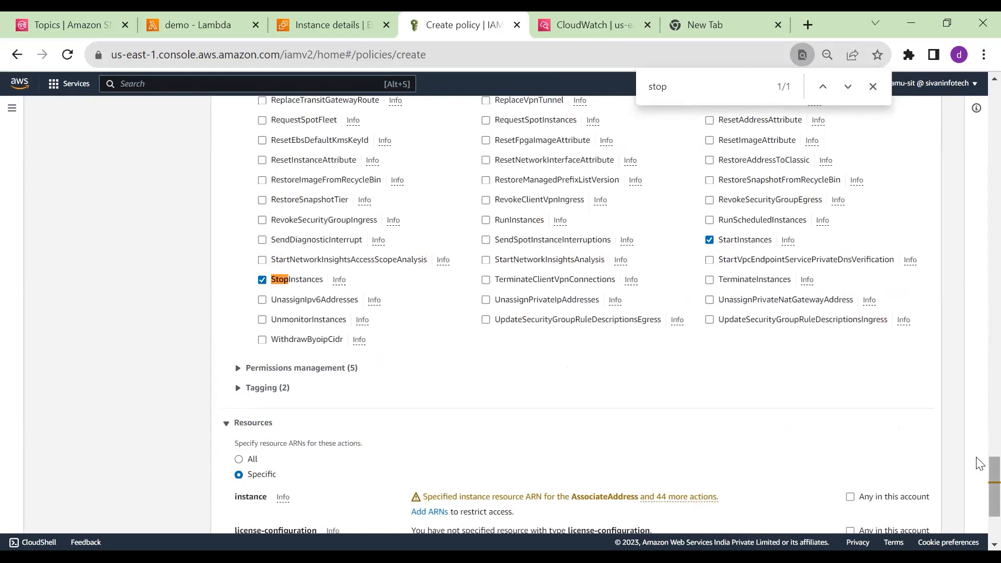
# Begin an ARN for the instance resource, with instance ID i-0fa87167d8b8cc48b and the resource in this account
pyautogui.scroll(-3, 979, 464)
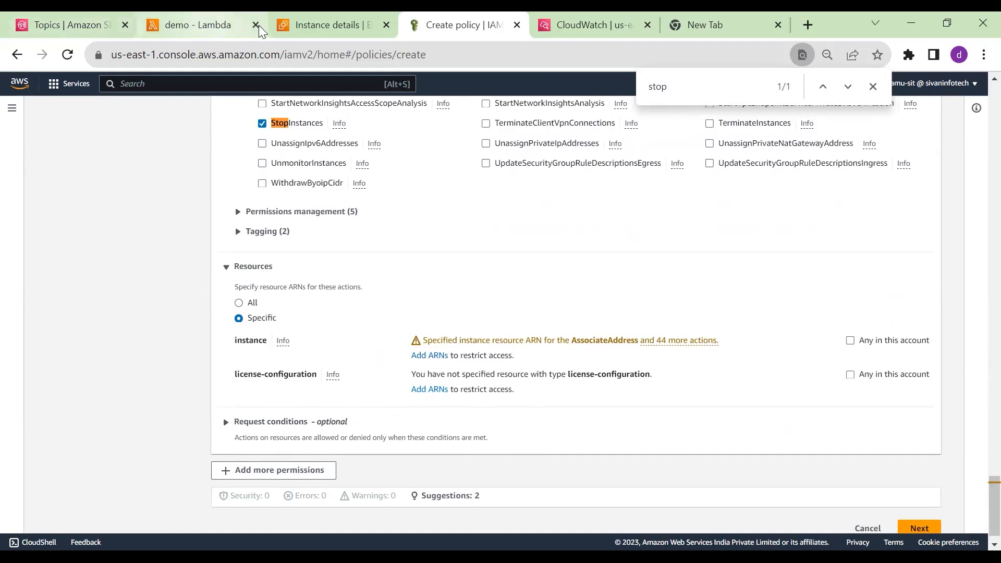
pyautogui.click(302, 30)
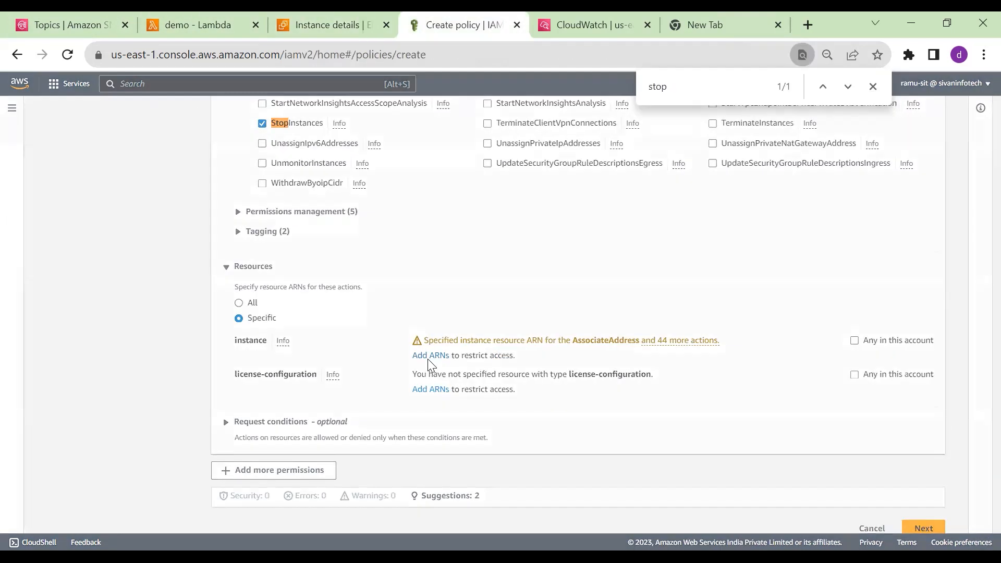
pyautogui.click(429, 358)
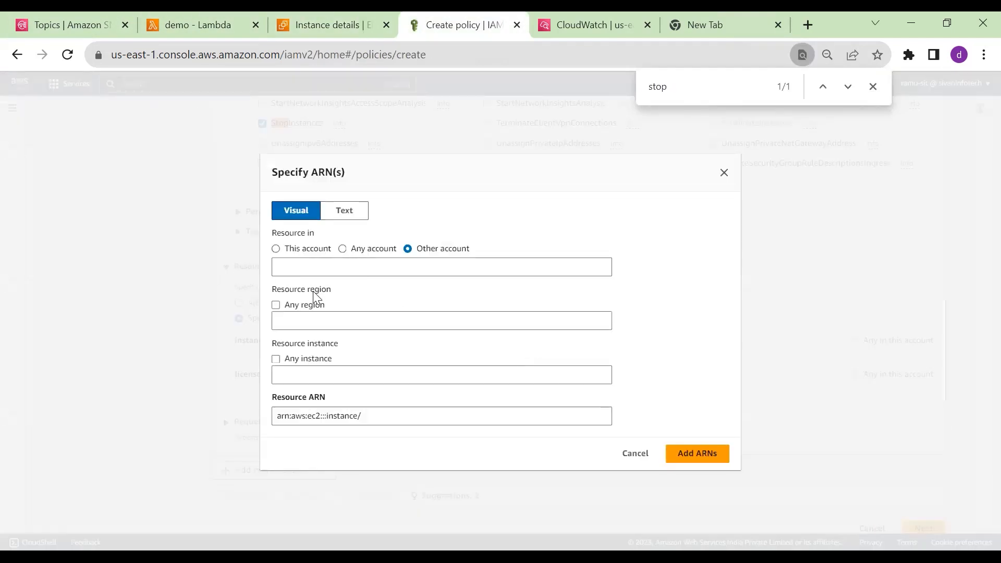
pyautogui.click(324, 375)
pyautogui.click(408, 415)
pyautogui.write('i-0fa87167d8b8cc48b')
pyautogui.click(501, 434)
pyautogui.click(276, 249)
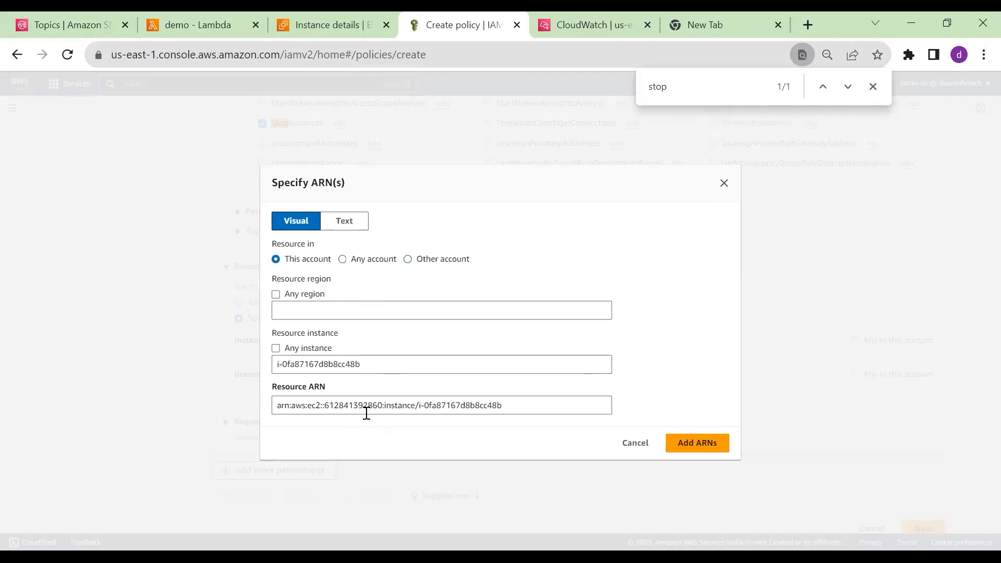
# Set the resource region of the instance ARN to us-east-1 instead of any region
pyautogui.click(274, 287)
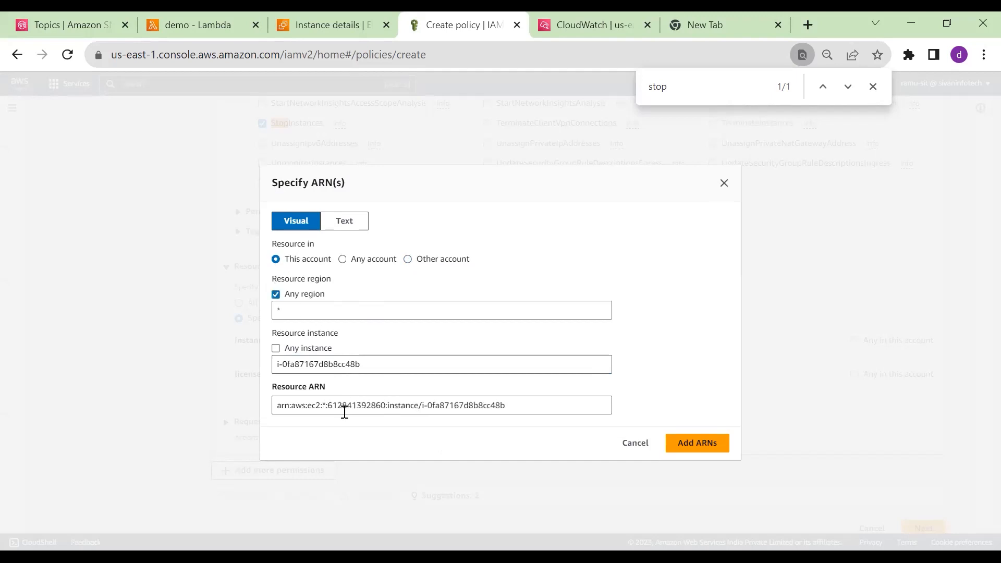
pyautogui.click(277, 294)
pyautogui.click(302, 312)
pyautogui.write('us-east0')
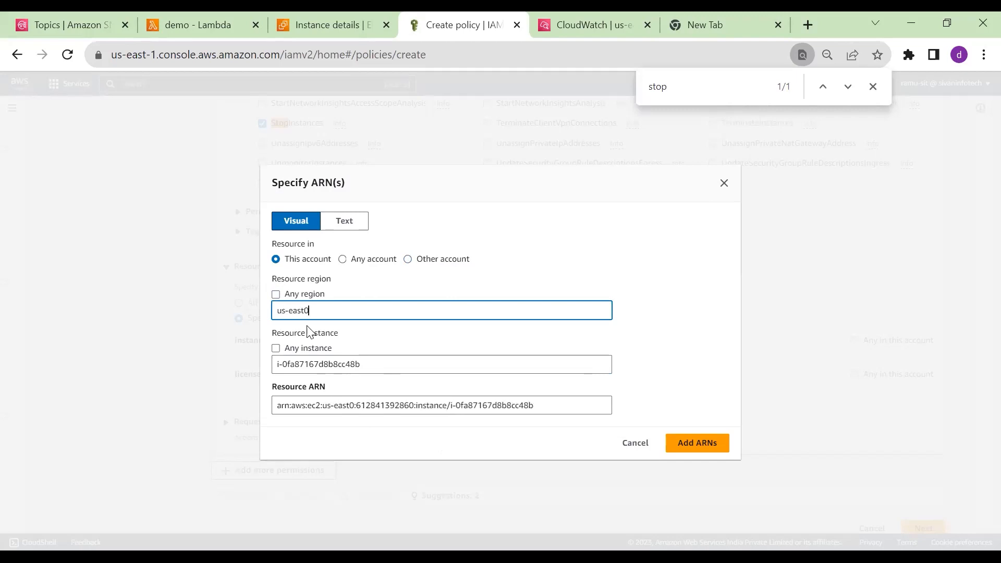
pyautogui.press('BackSpace')
pyautogui.write('-1')
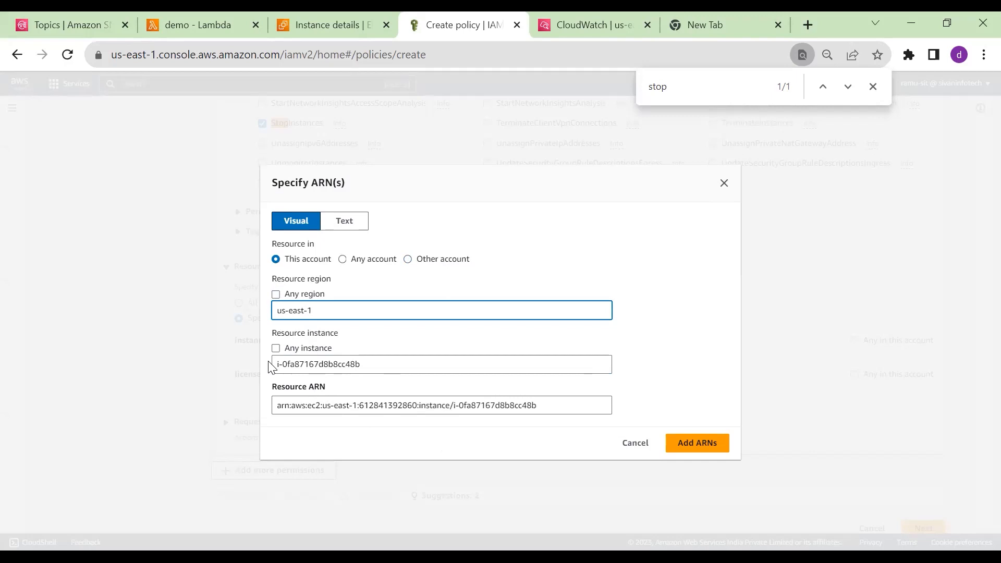
# Try the Any instance option for the ARN, and restore the specific instance ID i-0fa87167d8b8cc48b
pyautogui.click(289, 348)
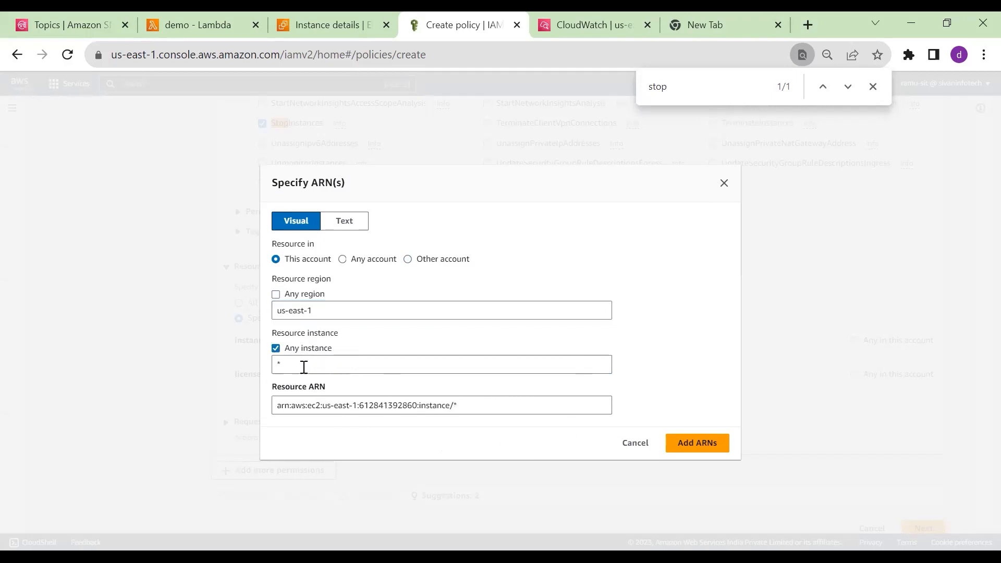
pyautogui.moveTo(468, 409); pyautogui.dragTo(441, 408)
pyautogui.click(500, 417)
pyautogui.click(362, 365)
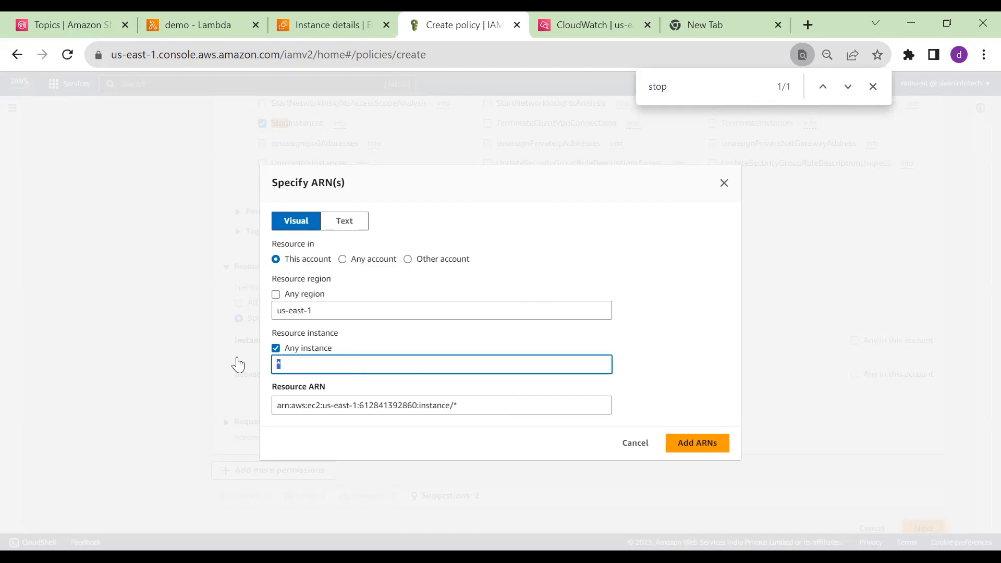
pyautogui.write('i-0fa87167d8b8cc48b')
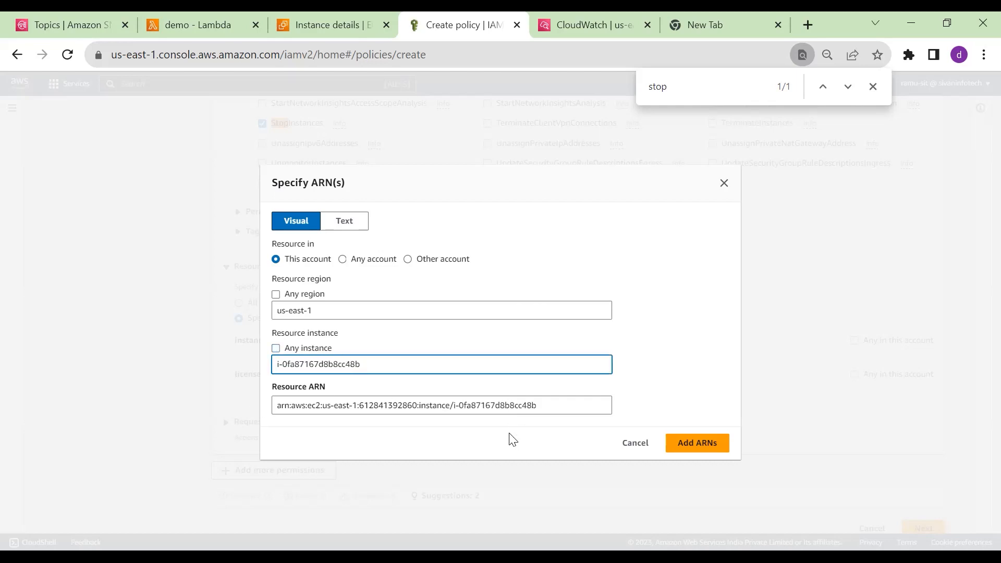
# Add the completed instance ARN to the policy's resources and look back over the list of EC2 actions
pyautogui.moveTo(544, 406); pyautogui.dragTo(257, 413)
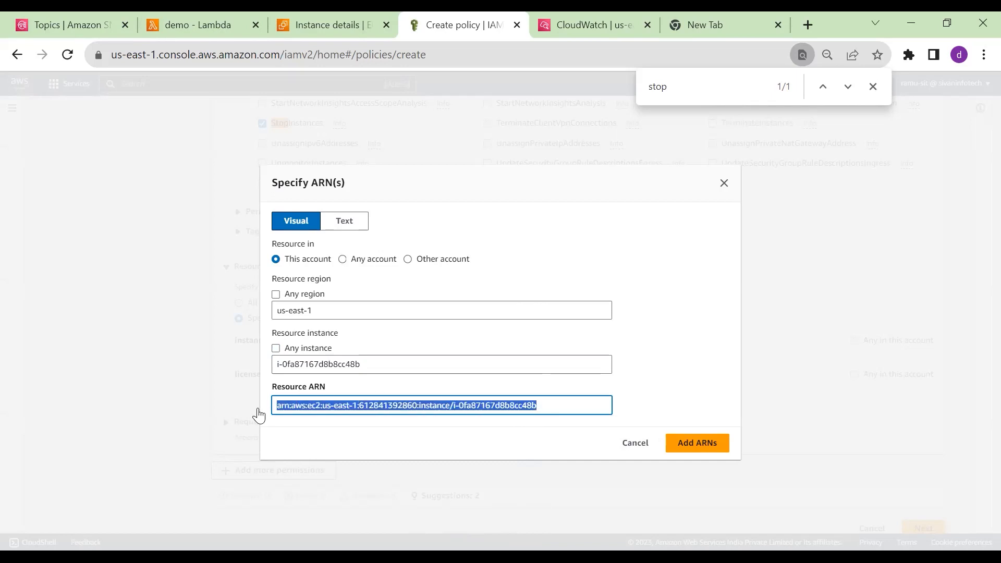
pyautogui.click(690, 444)
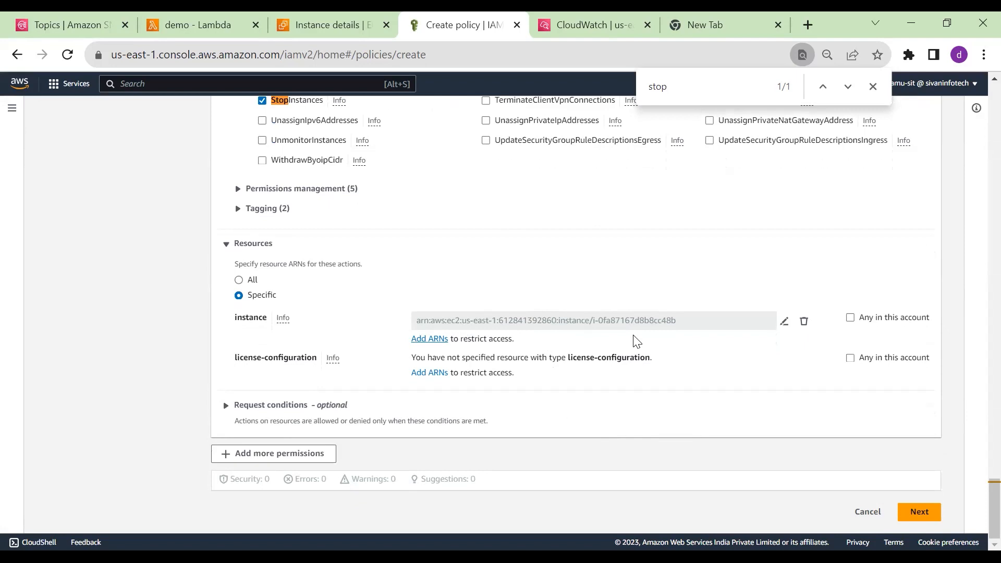
pyautogui.scroll(20, 644, 313)
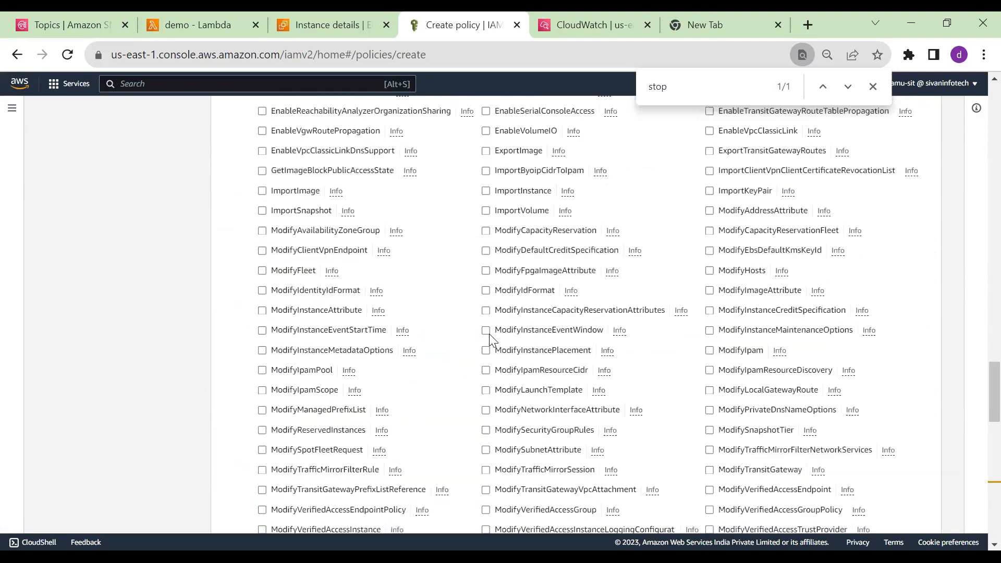
pyautogui.scroll(12, 493, 331)
pyautogui.scroll(-7, 691, 340)
pyautogui.scroll(-20, 765, 371)
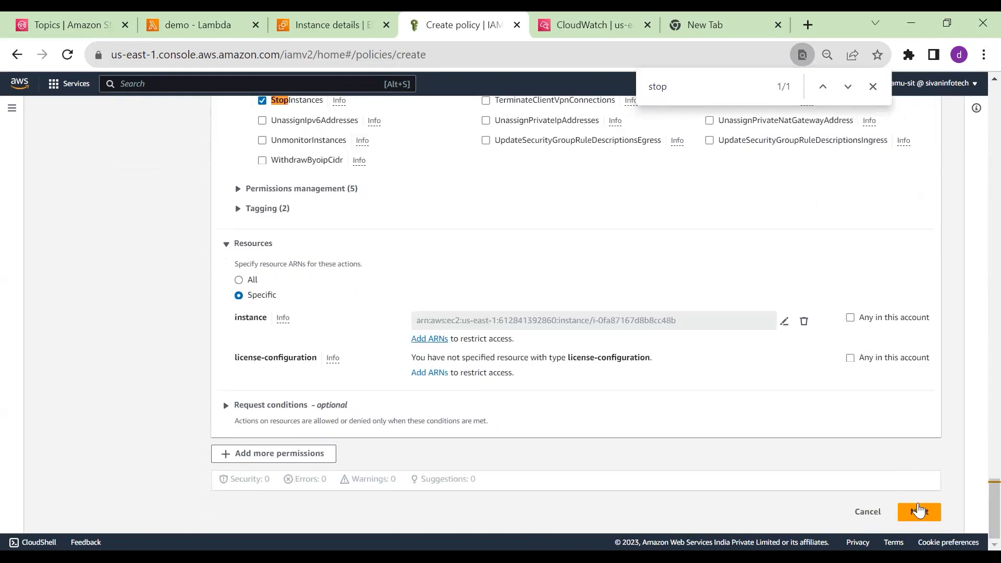
# Proceed to the policy review, name the policy startandstop and check its defined permissions
pyautogui.click(918, 511)
pyautogui.write('startandstop')
pyautogui.scroll(-4, 507, 384)
pyautogui.scroll(5, 535, 379)
pyautogui.scroll(-2, 574, 406)
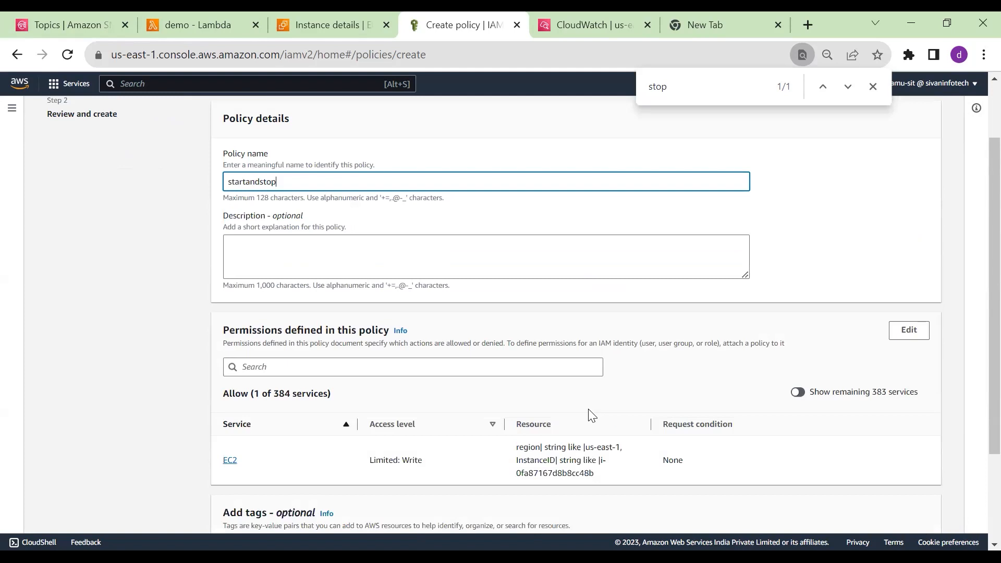
pyautogui.scroll(-3, 591, 414)
# Return to specifying permissions and examine the policy's EC2 actions and resource ARN in its JSON form
pyautogui.click(826, 512)
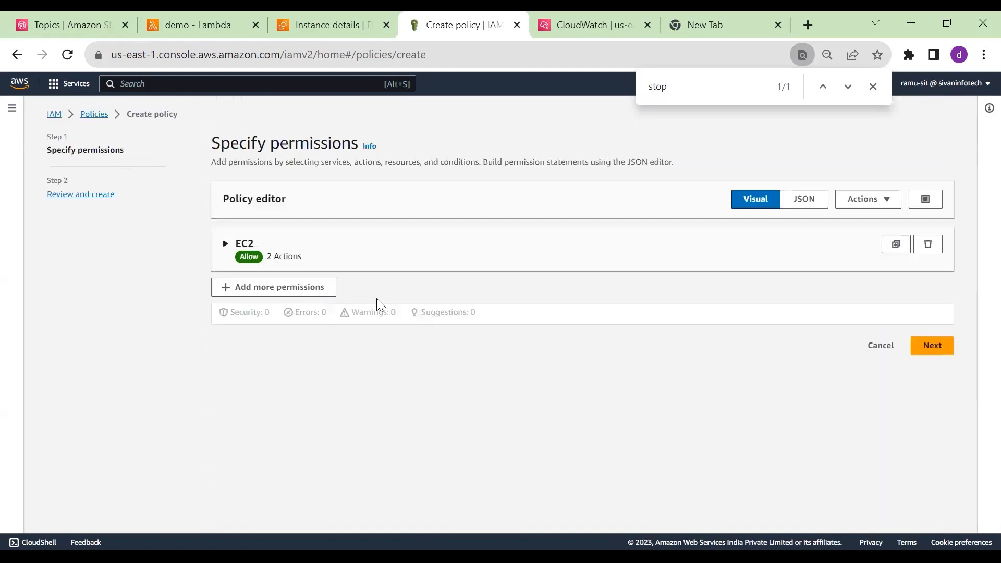
pyautogui.click(227, 244)
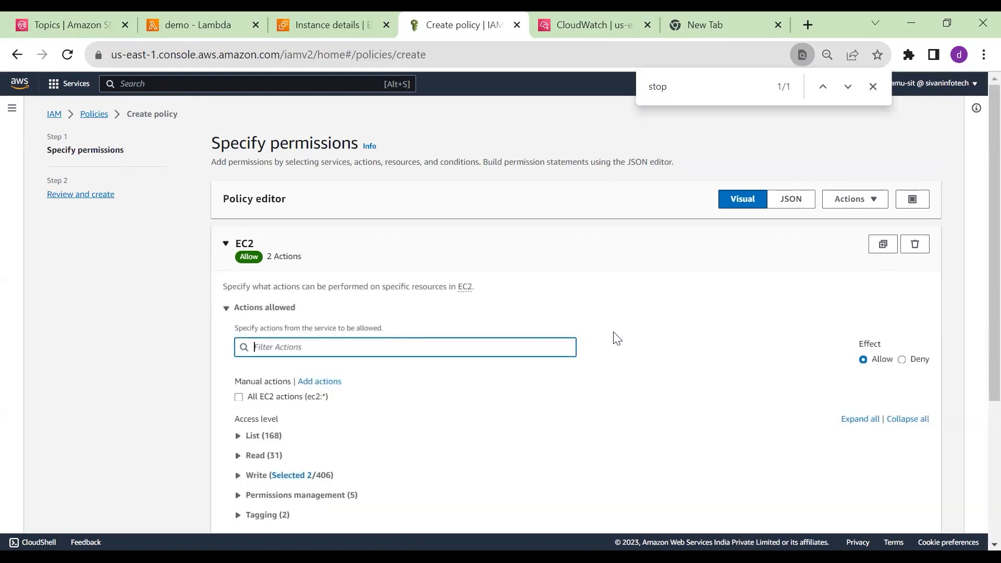
pyautogui.click(806, 203)
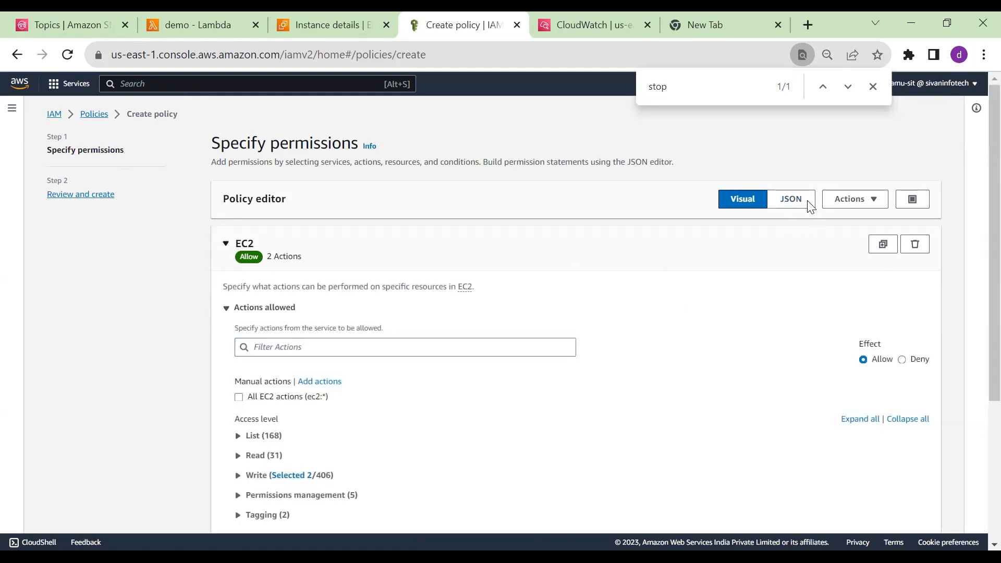
pyautogui.click(573, 398)
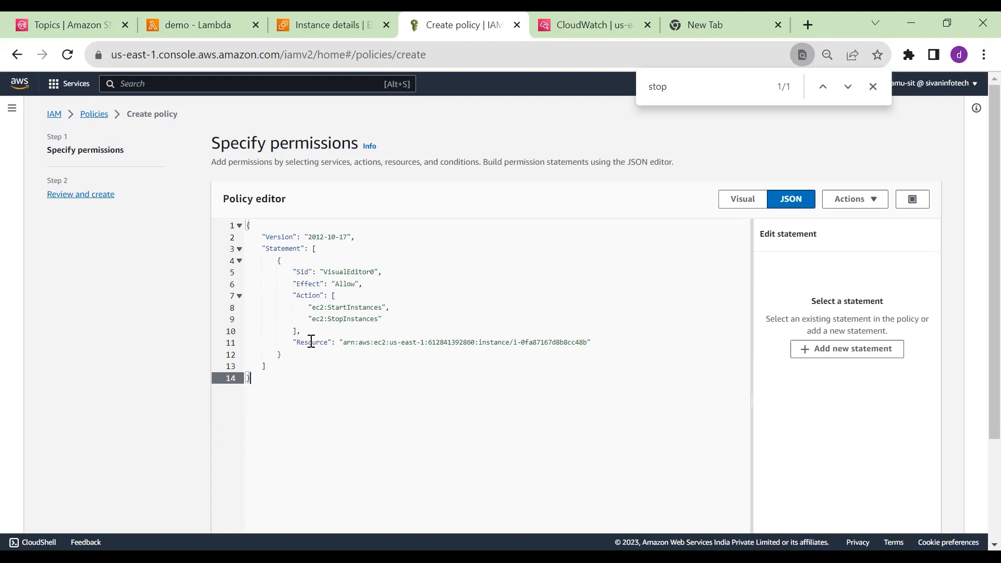
pyautogui.moveTo(301, 334)
pyautogui.mouseDown()
pyautogui.moveTo(302, 320)
pyautogui.moveTo(334, 295)
pyautogui.mouseUp()
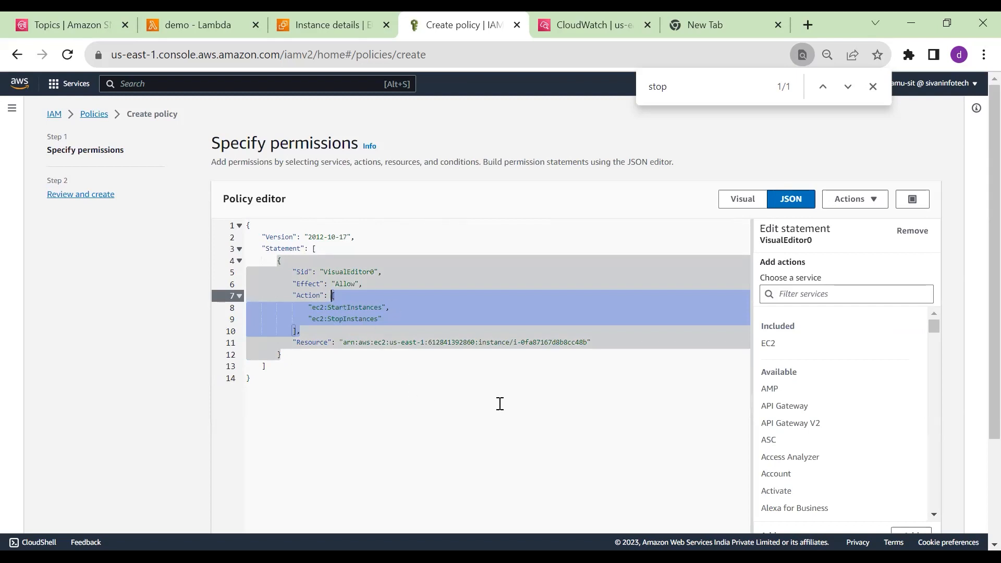
pyautogui.click(546, 412)
pyautogui.click(402, 317)
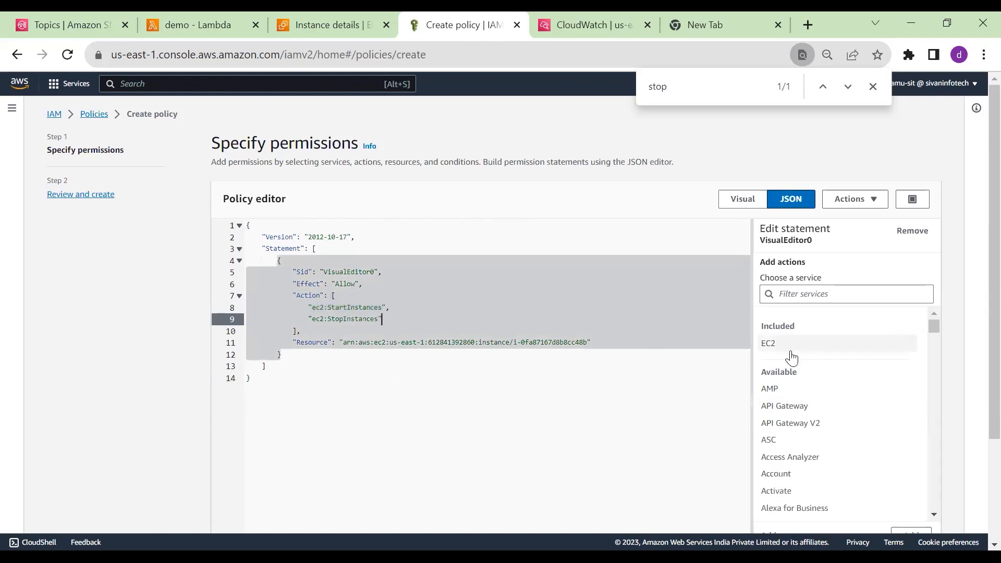
# Filter the EC2 actions for term and add TerminateInstances to the policy statement
pyautogui.click(764, 352)
pyautogui.scroll(-2, 801, 397)
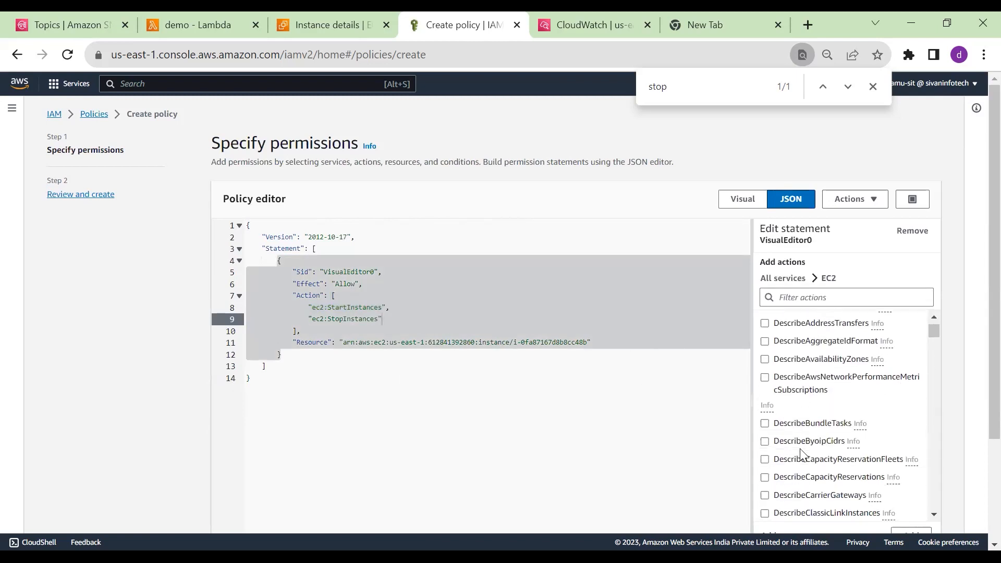
pyautogui.scroll(-3, 806, 441)
pyautogui.click(792, 297)
pyautogui.write('term')
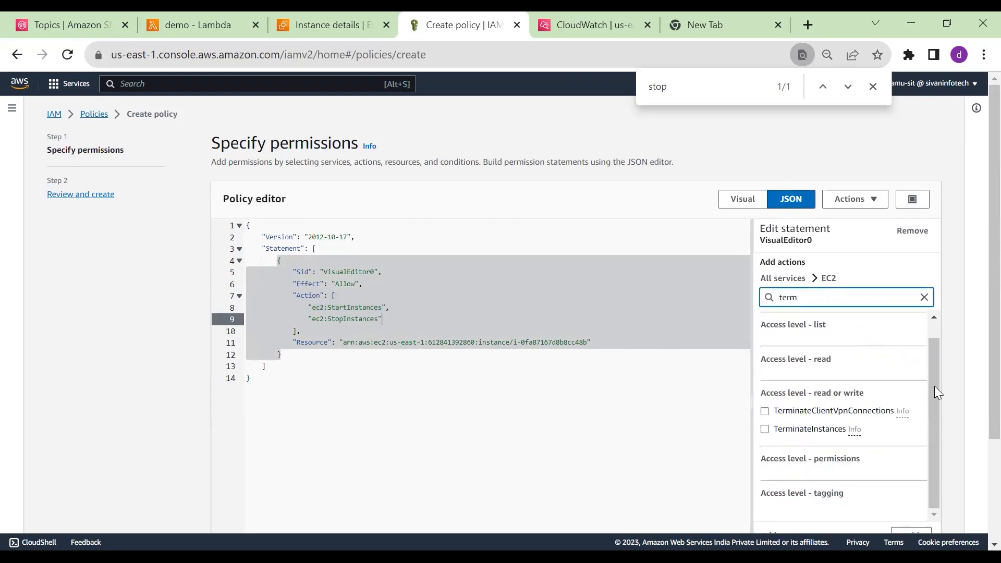
pyautogui.click(765, 429)
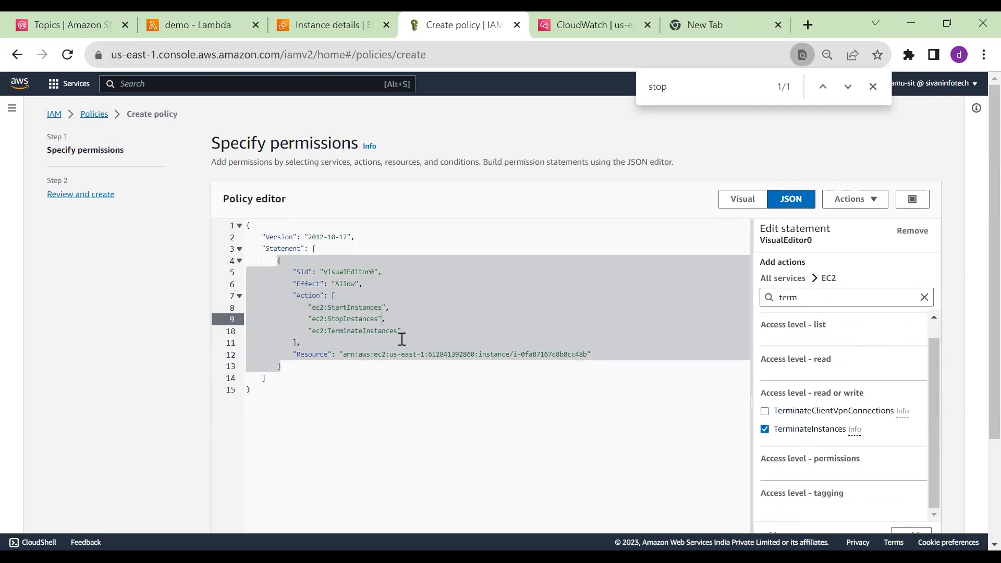
# Delete the ec2:TerminateInstances line from the policy JSON, along with the trailing comma after ec2:StopInstances
pyautogui.click(441, 338)
pyautogui.click(410, 334)
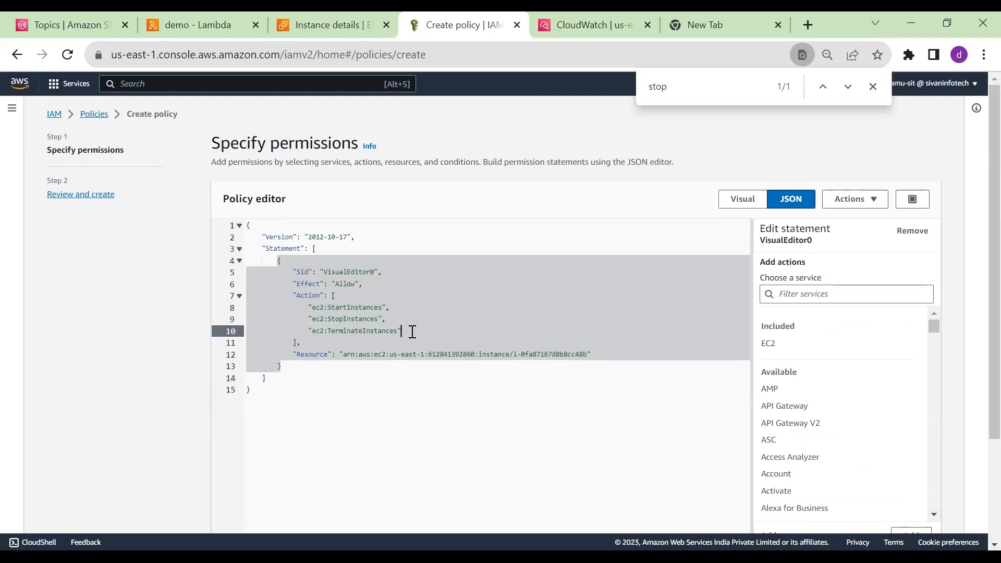
pyautogui.moveTo(412, 331); pyautogui.dragTo(293, 331)
pyautogui.press('BackSpace')
pyautogui.press('BackSpace')
pyautogui.press('BackSpace')
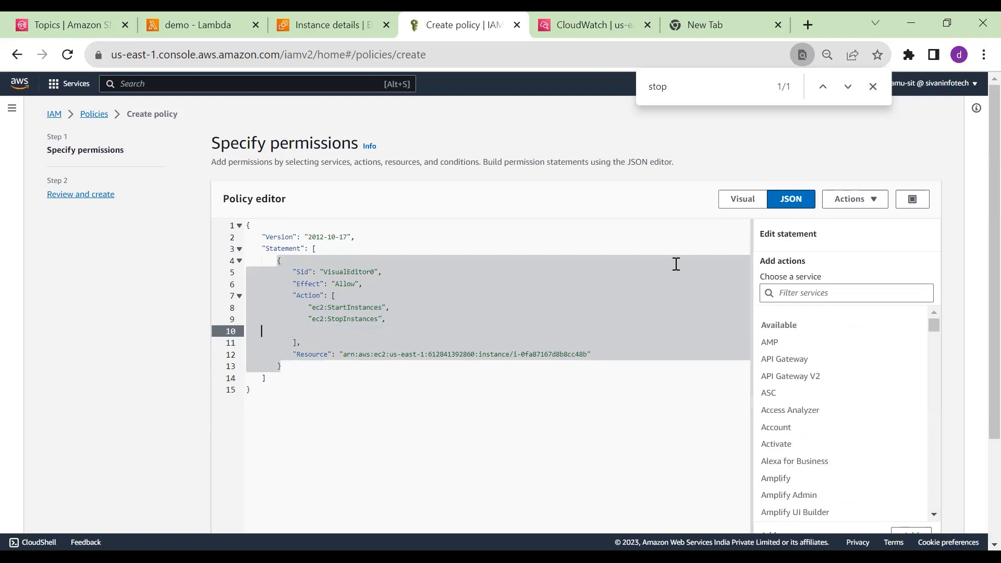
pyautogui.press('BackSpace')
pyautogui.press('BackSpace')
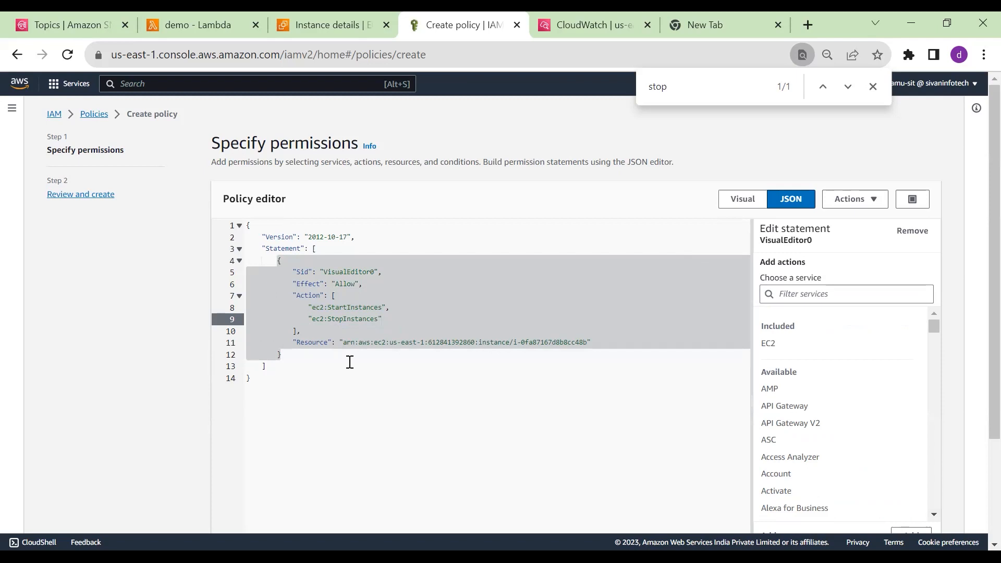
# Proceed with the EC2 start/stop permissions, name the policy startandstop, and create it
pyautogui.scroll(-3, 573, 384)
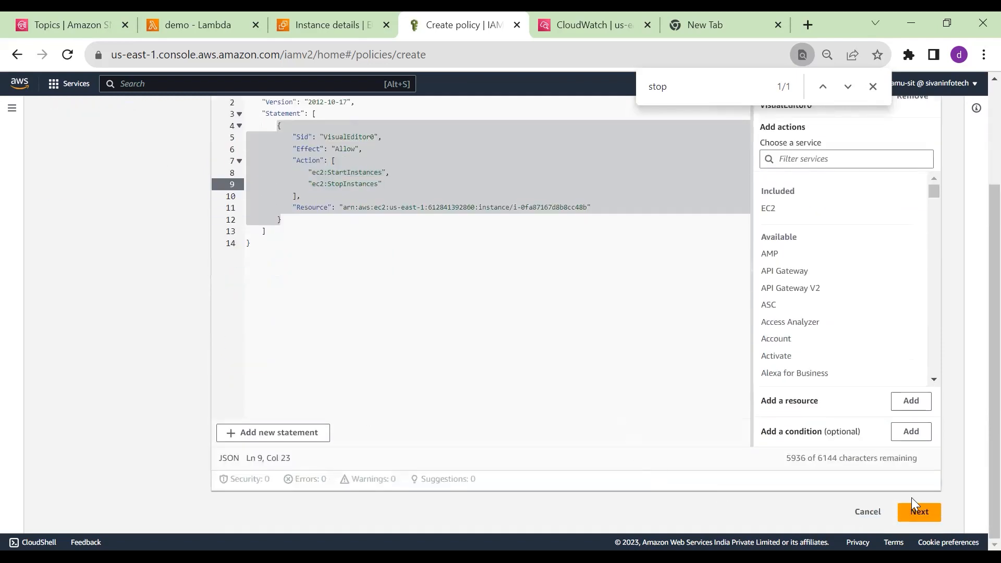
pyautogui.click(918, 513)
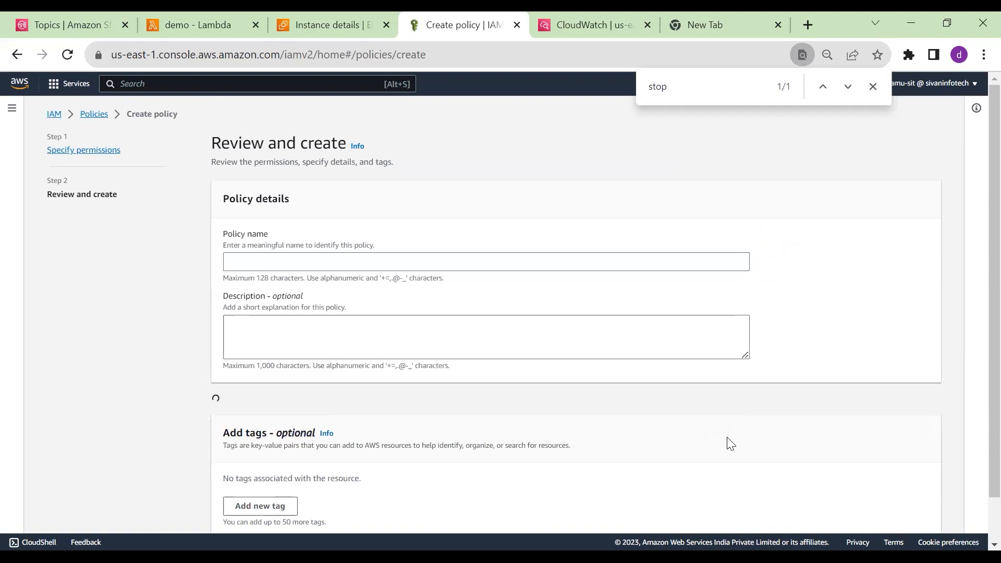
pyautogui.scroll(-3, 727, 440)
pyautogui.scroll(1, 219, 128)
pyautogui.click(314, 166)
pyautogui.write('startan')
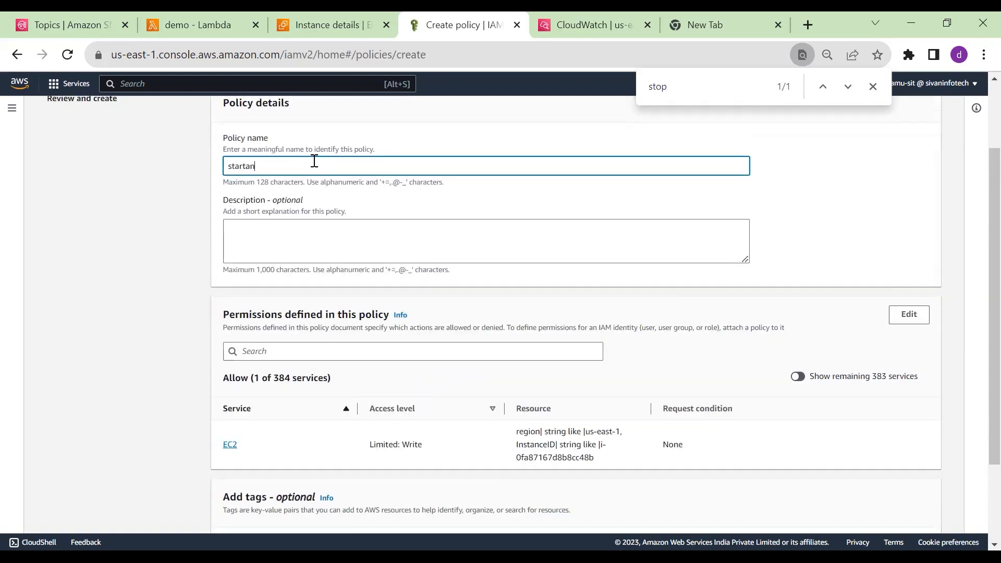
pyautogui.write('dstop')
pyautogui.scroll(-2, 360, 200)
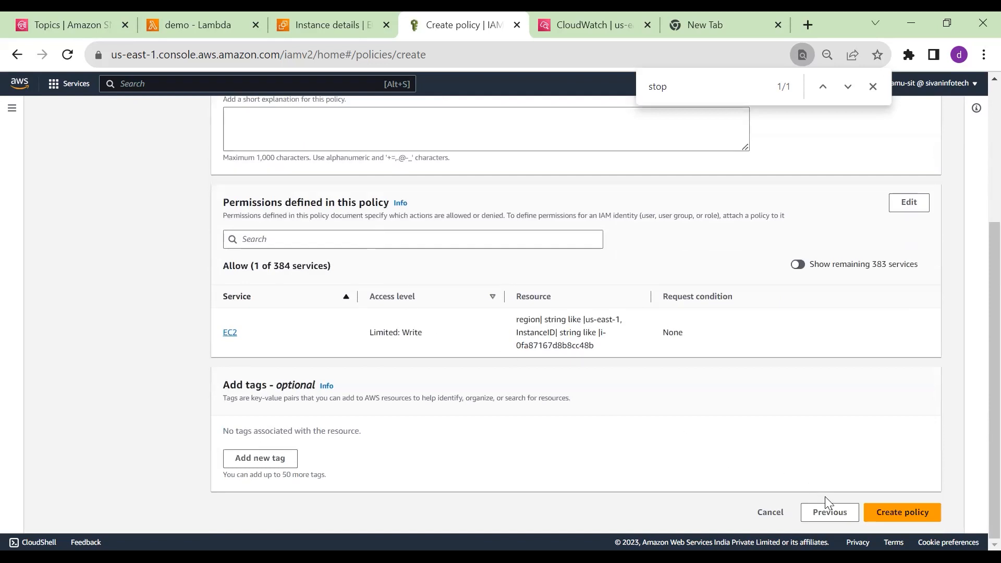
pyautogui.click(889, 507)
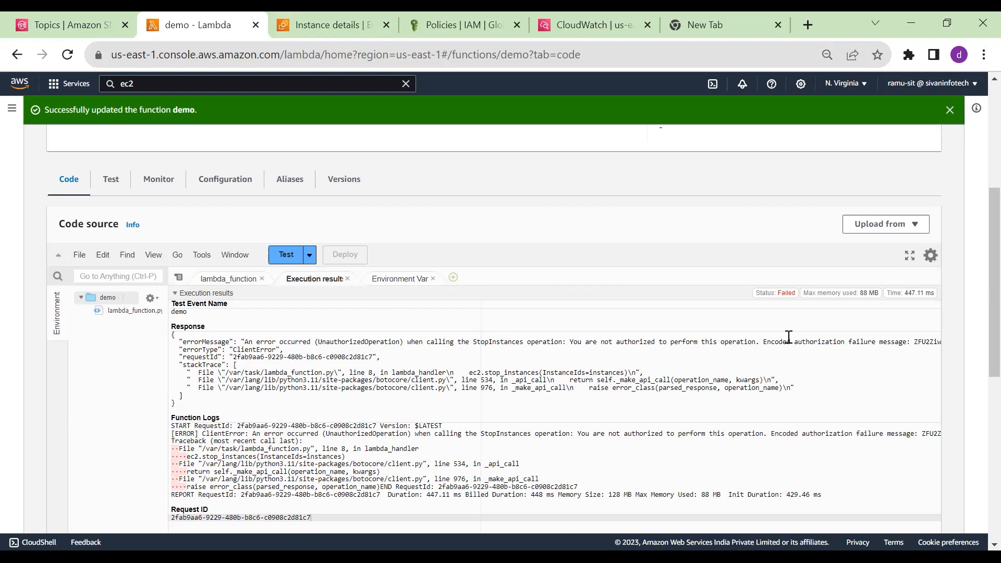
# Start a new IAM role for a trusted AWS service with Lambda as the use case, and proceed to its permissions
pyautogui.click(461, 25)
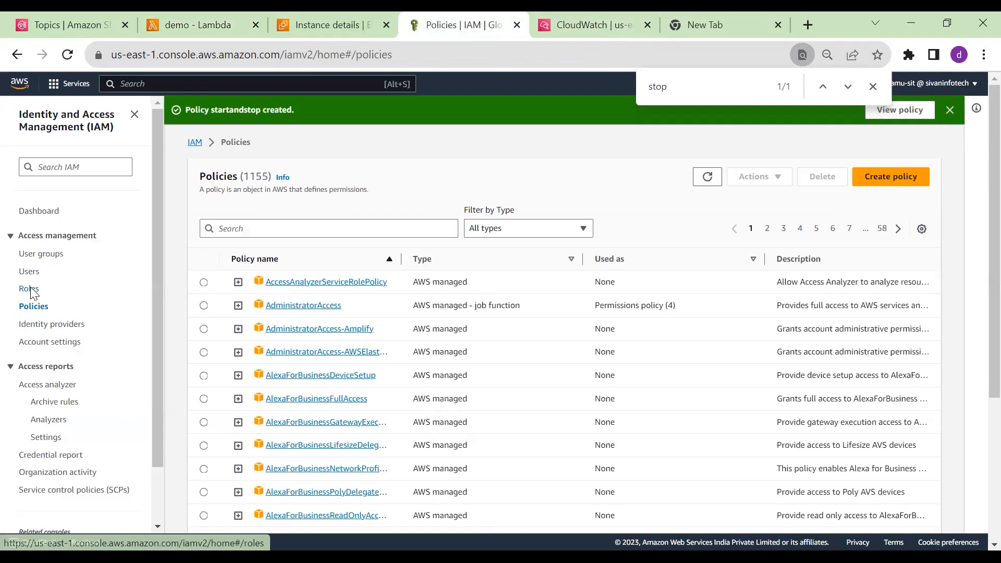
pyautogui.click(29, 290)
pyautogui.click(902, 151)
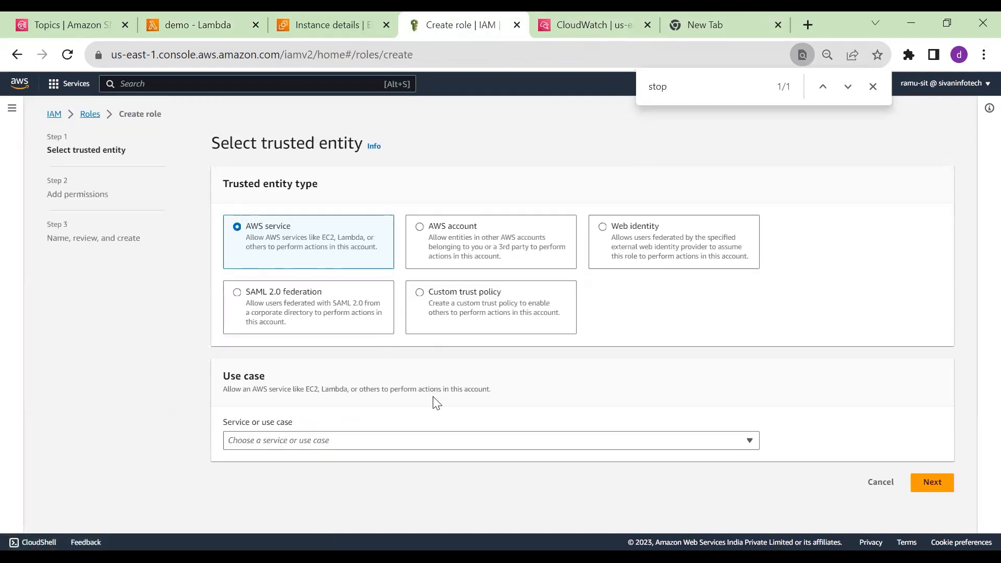
pyautogui.click(395, 450)
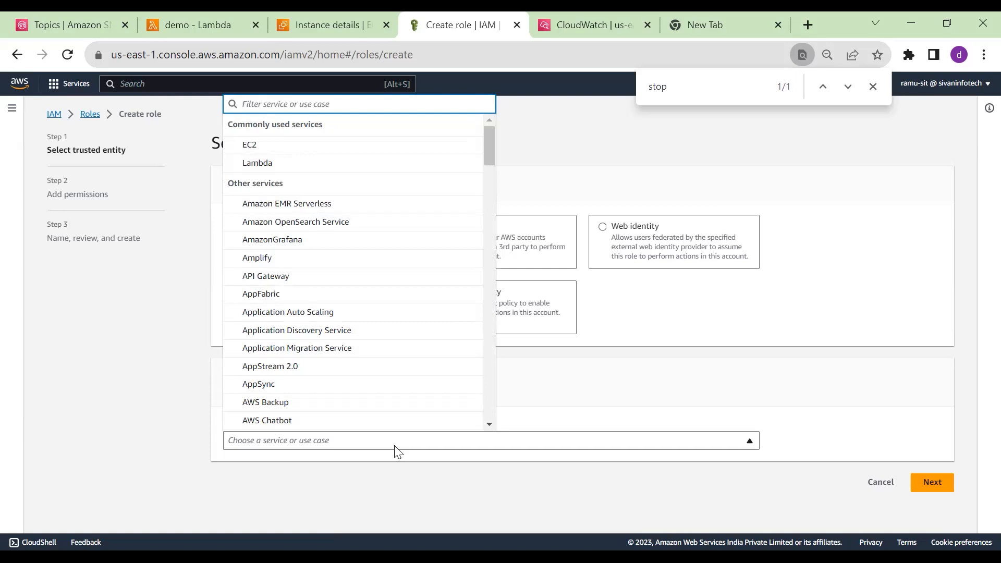
pyautogui.click(252, 164)
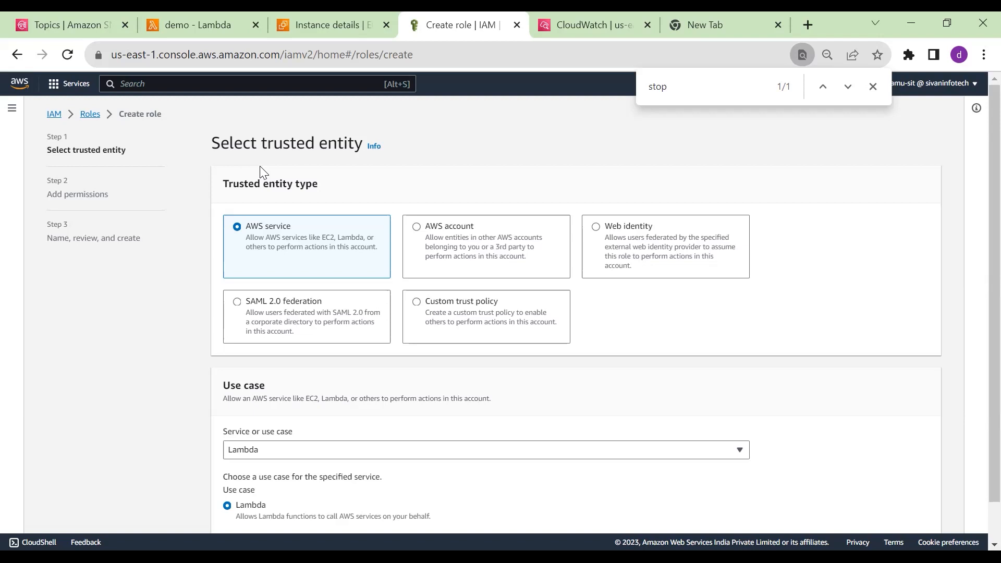
pyautogui.scroll(-1, 370, 433)
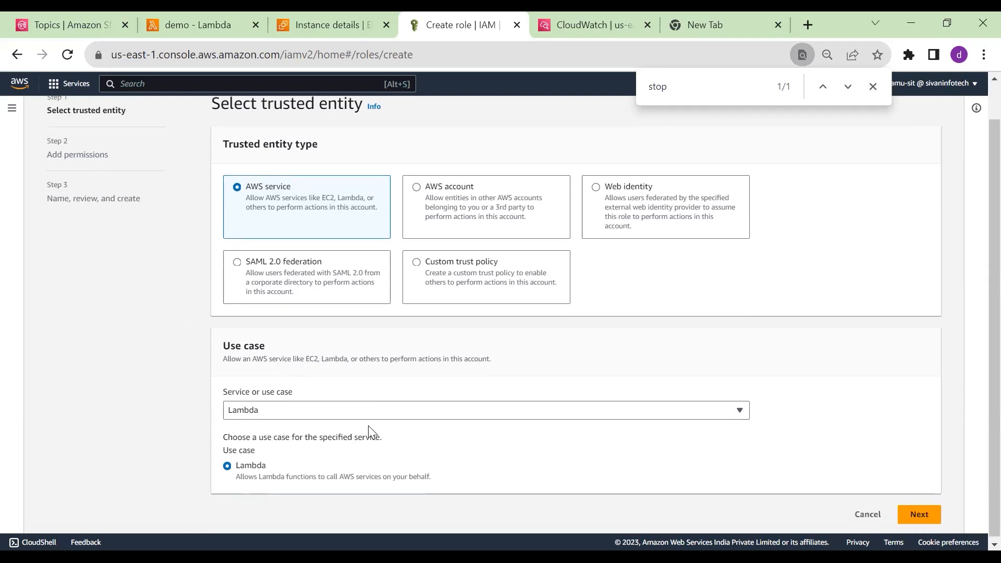
pyautogui.click(919, 513)
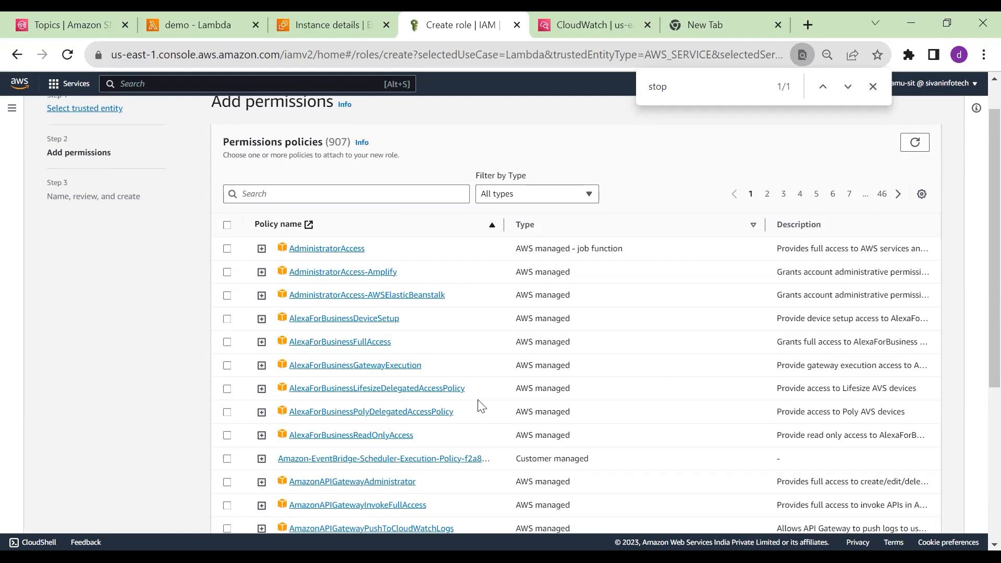
# Search the permissions policies for "start", attach the startandstop policy to the new role, and continue to the review
pyautogui.click(412, 192)
pyautogui.write('start')
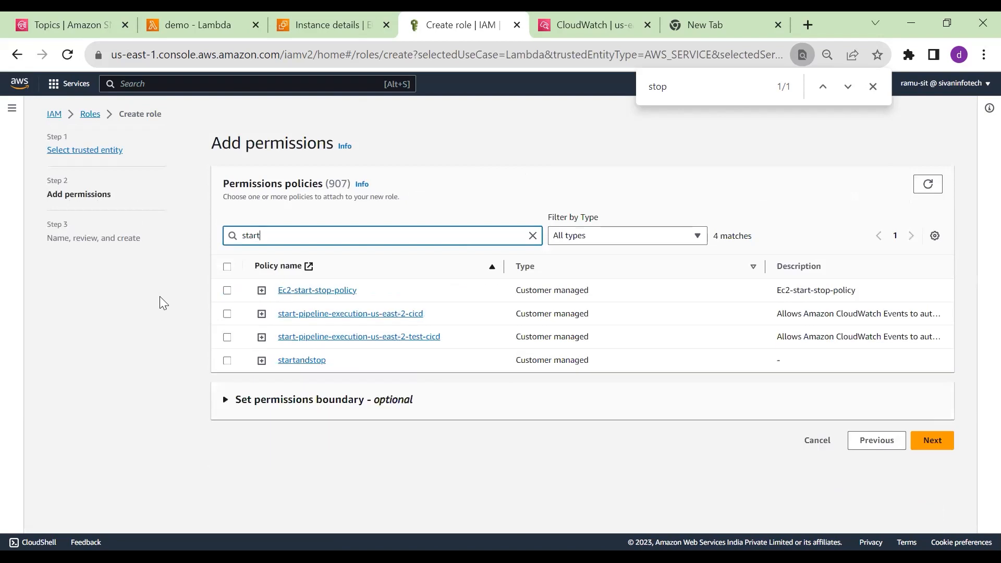
pyautogui.click(227, 360)
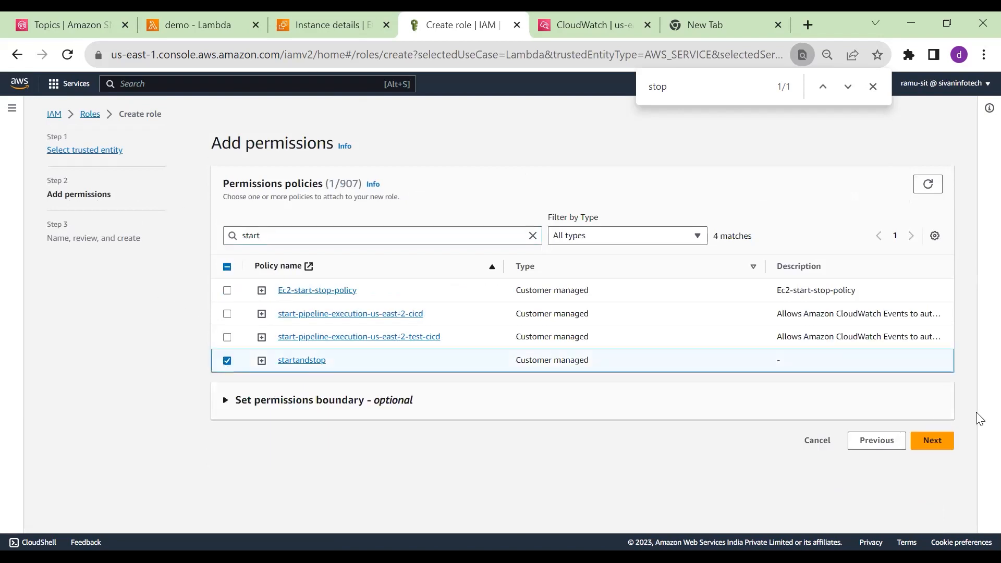
pyautogui.click(942, 440)
# Name the role startandstop, review its description, trust policy and permissions, and create it
pyautogui.scroll(-2, 831, 421)
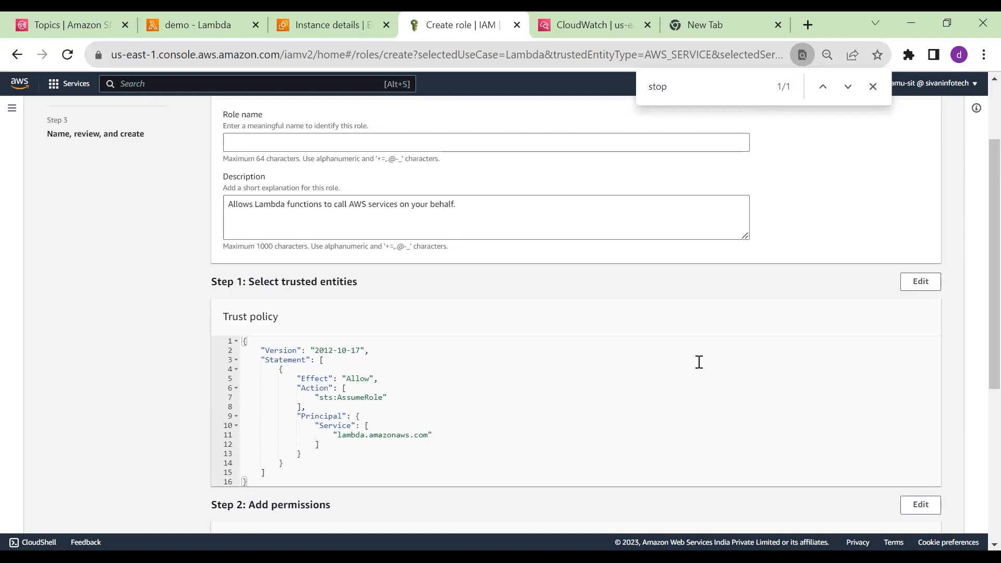
pyautogui.click(370, 145)
pyautogui.write('star')
pyautogui.scroll(-4, 438, 264)
pyautogui.write('tandstop')
pyautogui.scroll(5, 438, 265)
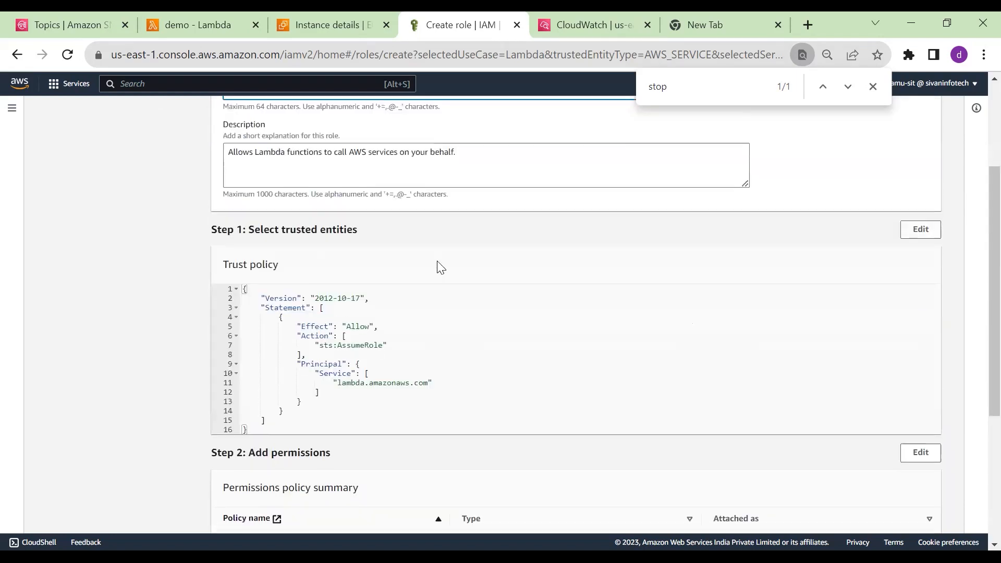
pyautogui.moveTo(225, 266); pyautogui.dragTo(301, 264)
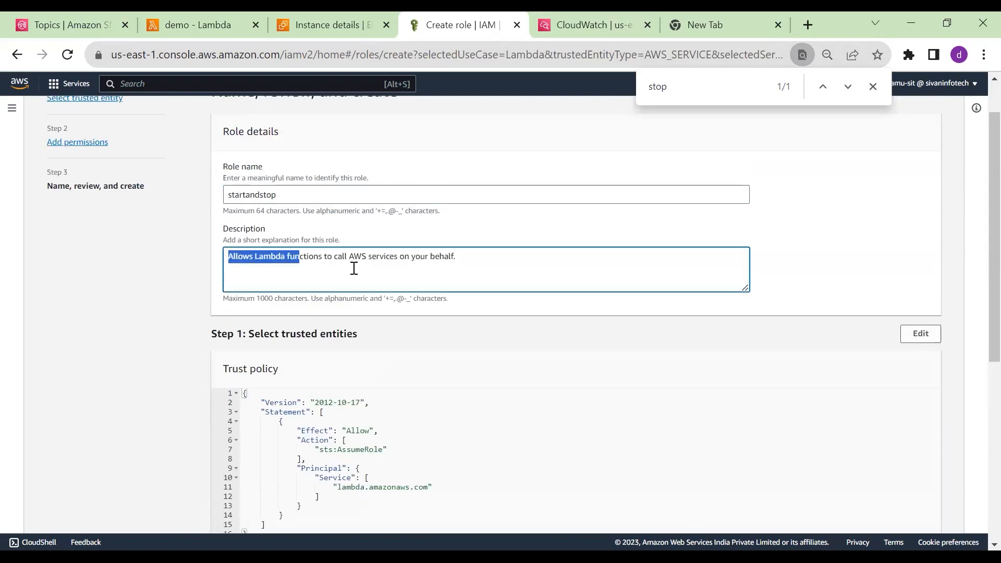
pyautogui.click(252, 305)
pyautogui.moveTo(230, 256); pyautogui.dragTo(260, 258)
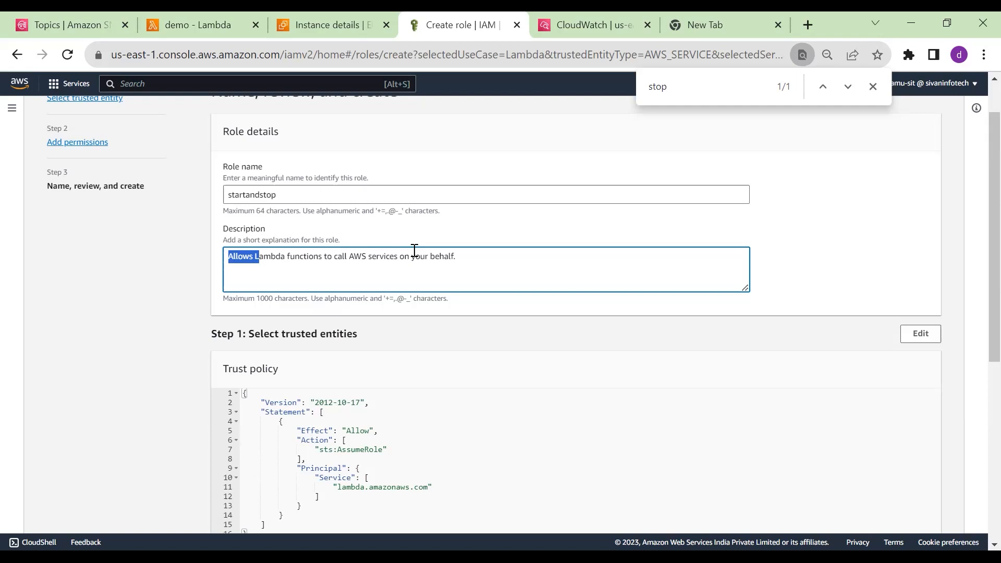
pyautogui.scroll(-7, 414, 251)
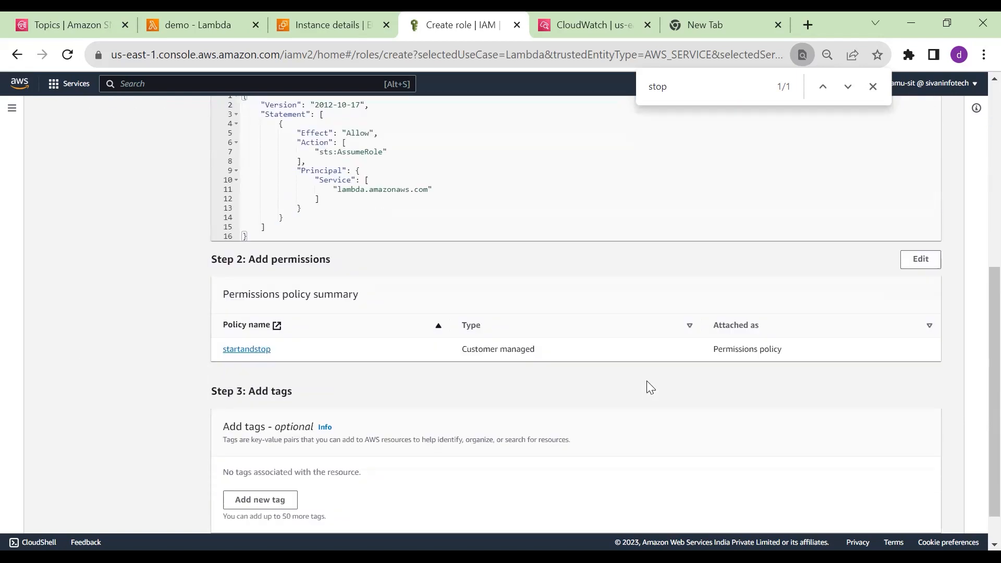
pyautogui.click(912, 517)
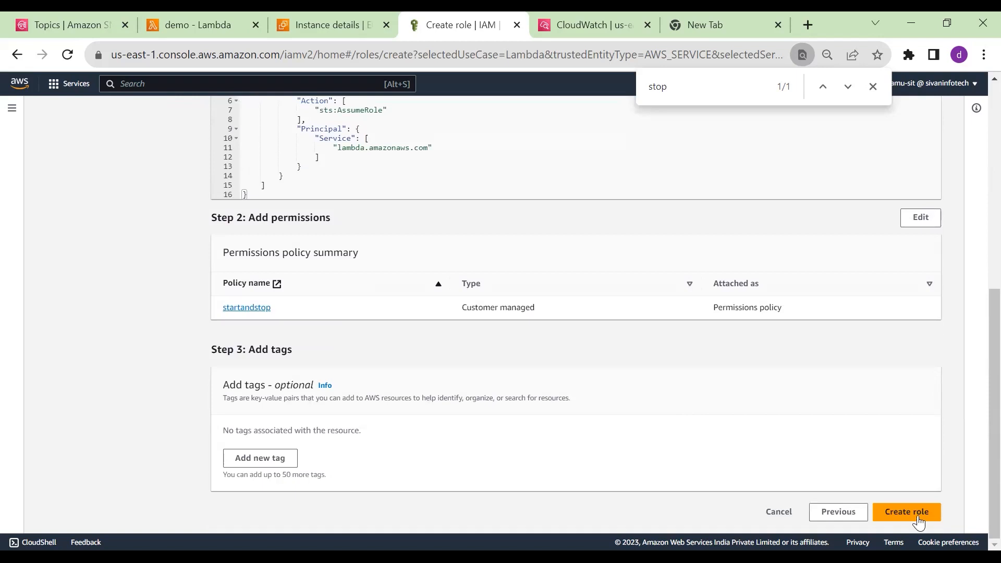
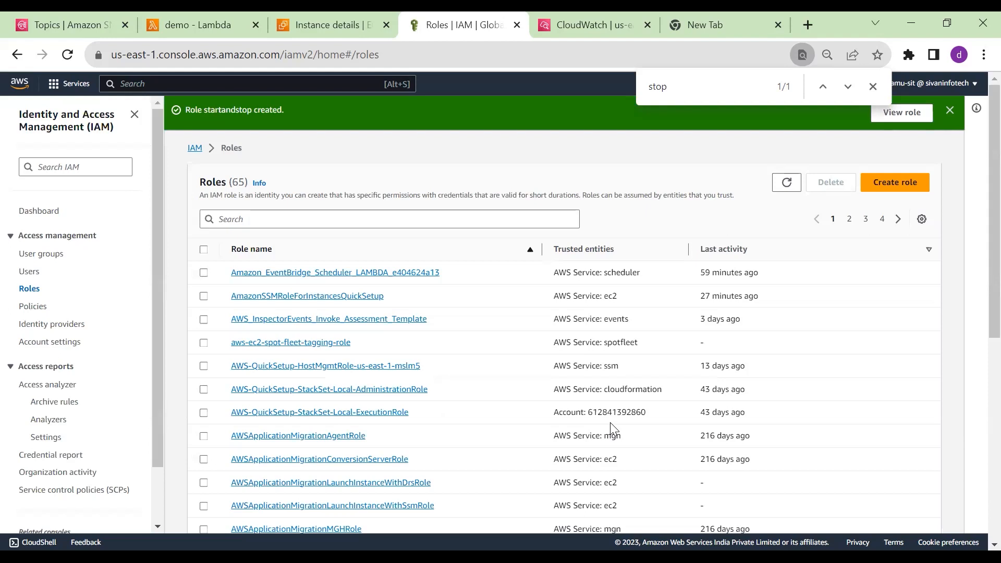
# Change the demo Lambda function's execution role to the existing startandstop role and save the basic settings
pyautogui.click(194, 26)
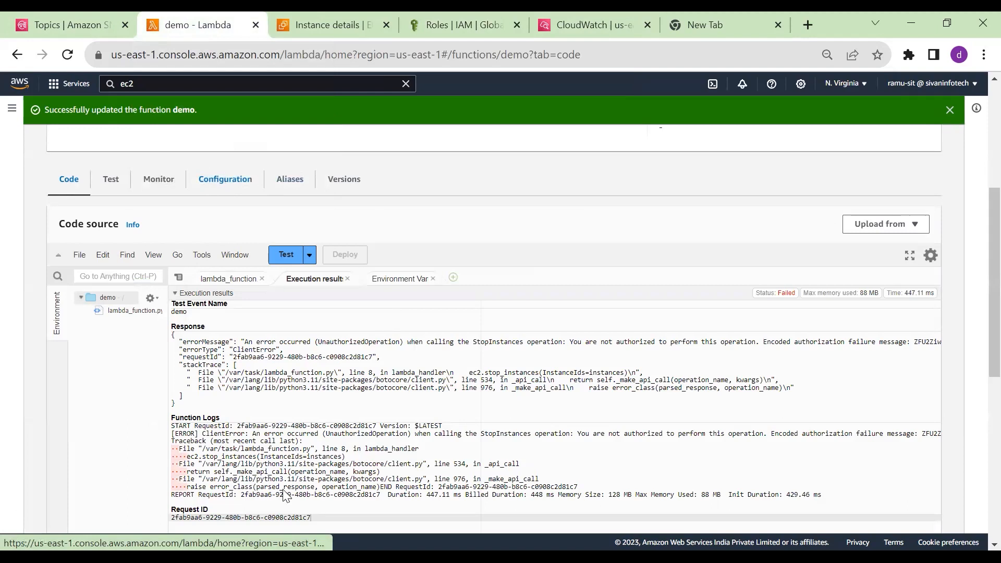
pyautogui.click(225, 189)
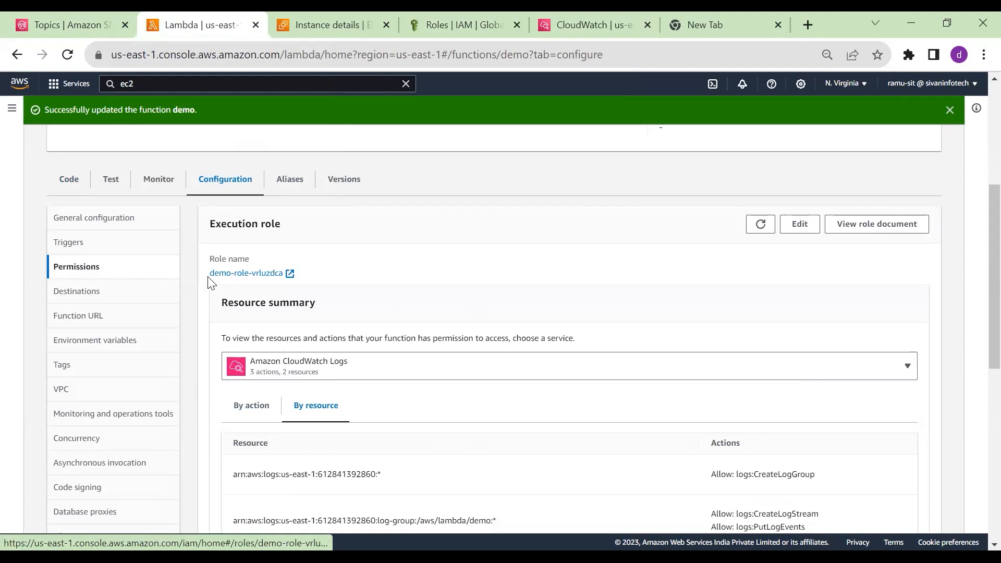
pyautogui.moveTo(209, 273); pyautogui.dragTo(353, 271)
pyautogui.click(353, 271)
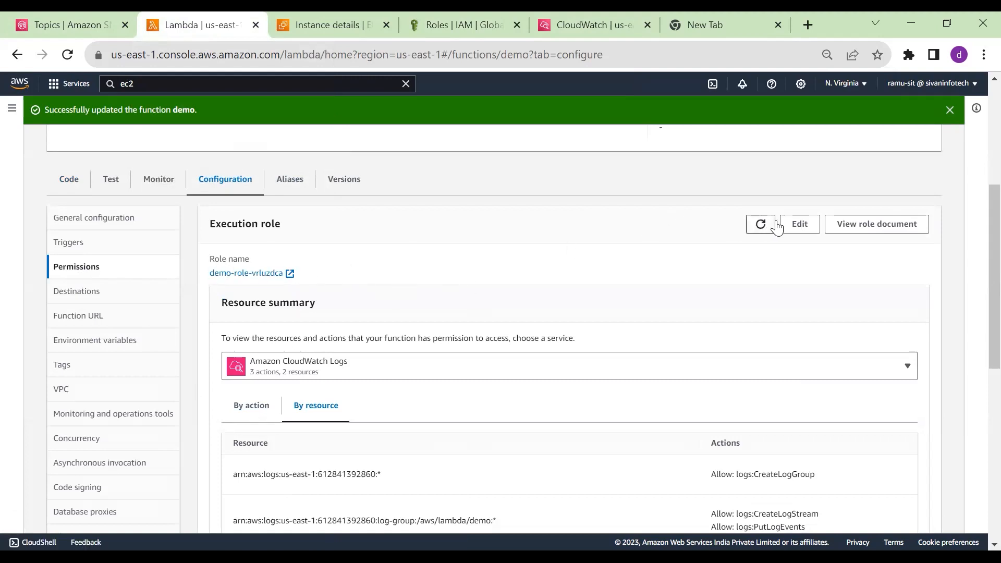
pyautogui.click(801, 226)
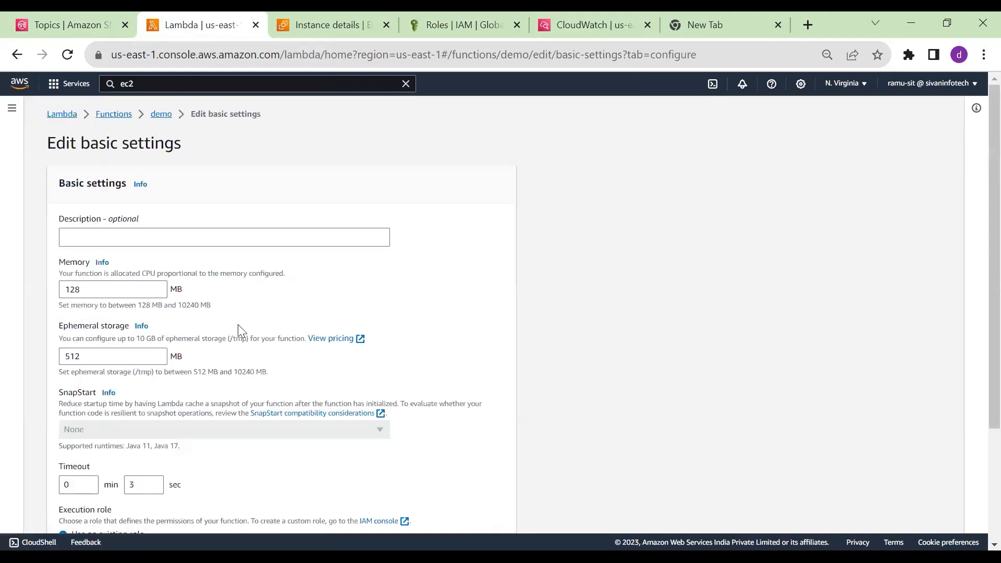
pyautogui.scroll(-3, 229, 301)
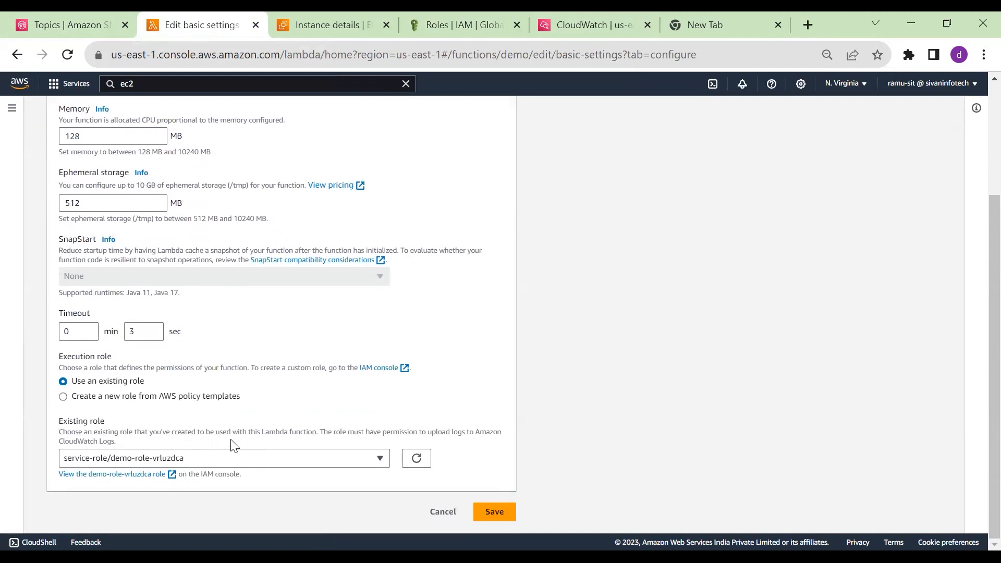
pyautogui.click(279, 456)
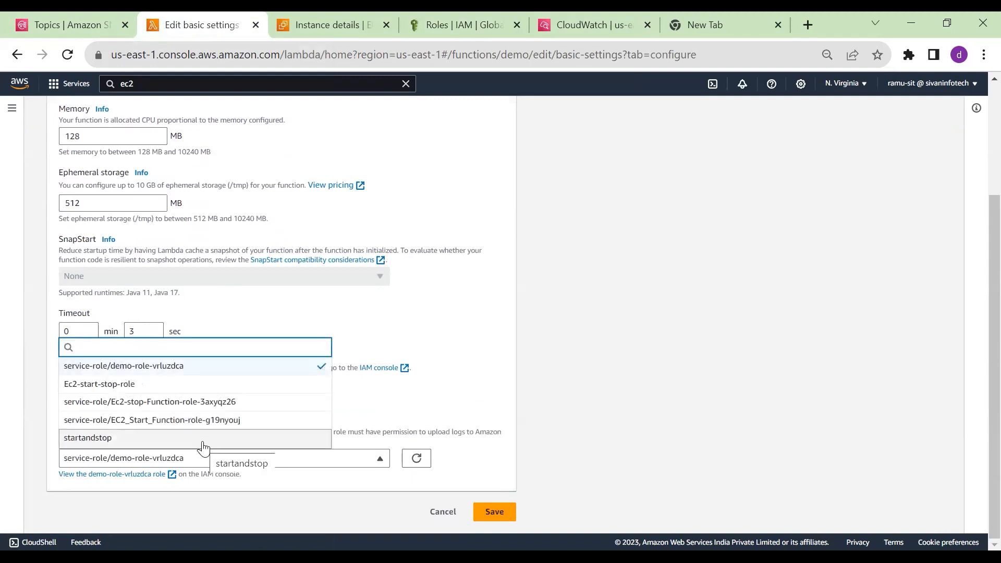
pyautogui.click(203, 444)
pyautogui.click(503, 512)
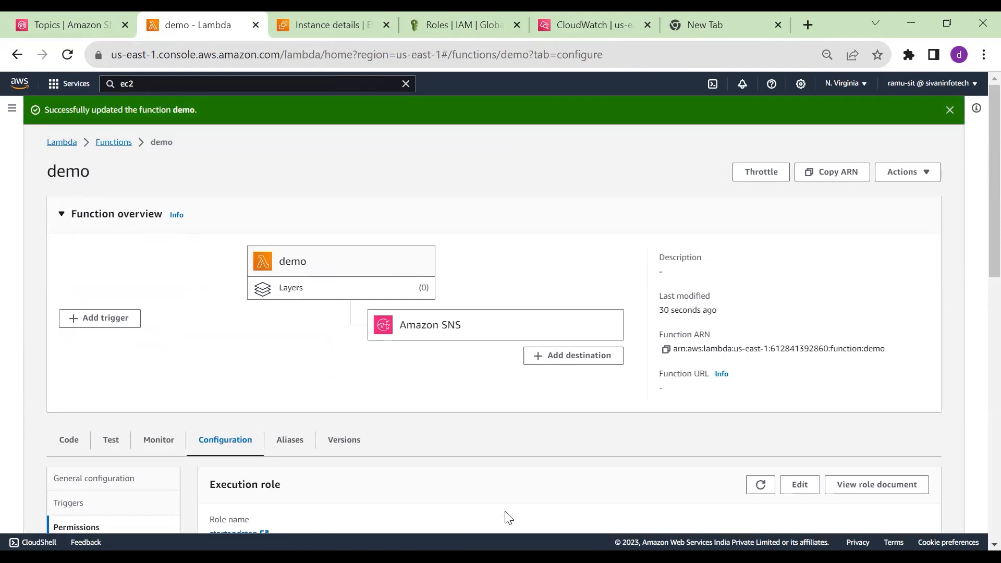
# Return to the demo function's code and close the environment variables and execution results views in the editor
pyautogui.scroll(-4, 313, 349)
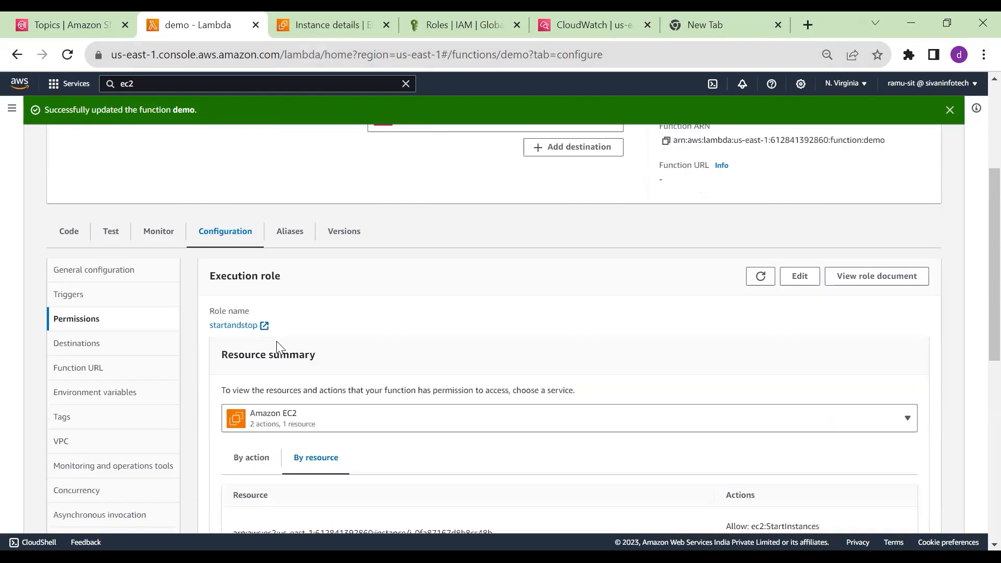
pyautogui.click(60, 242)
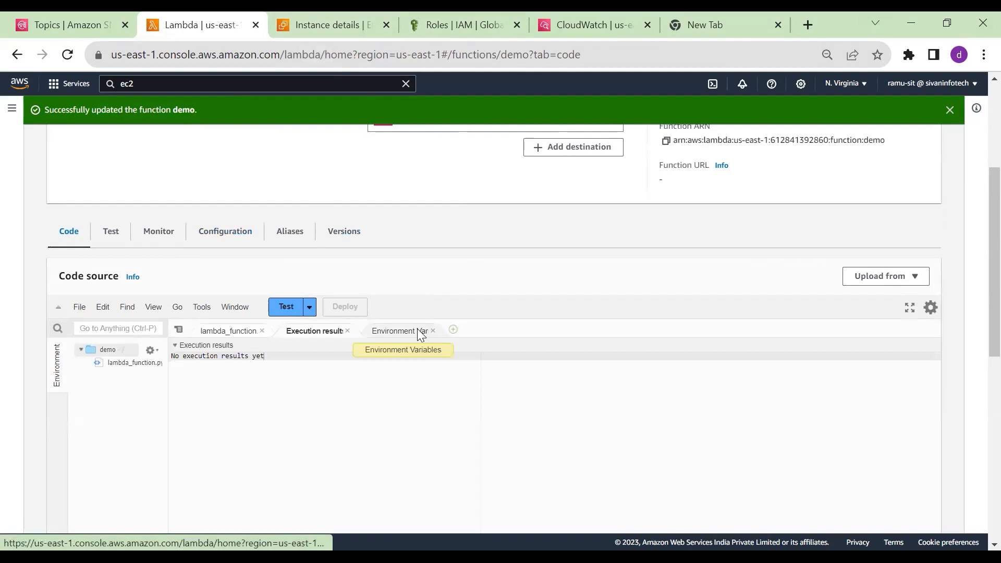
pyautogui.click(432, 331)
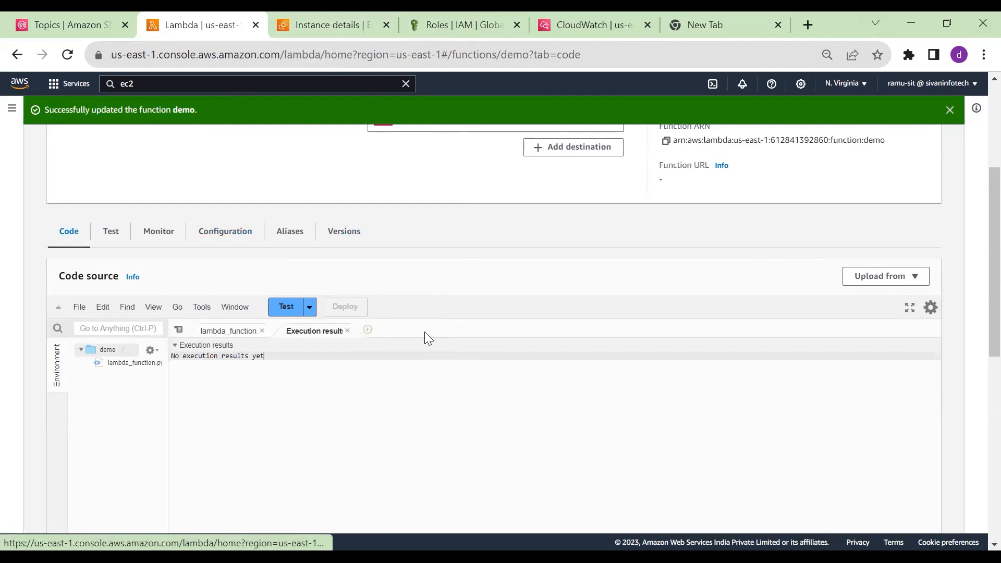
pyautogui.click(347, 331)
pyautogui.scroll(3, 275, 431)
pyautogui.scroll(-4, 342, 447)
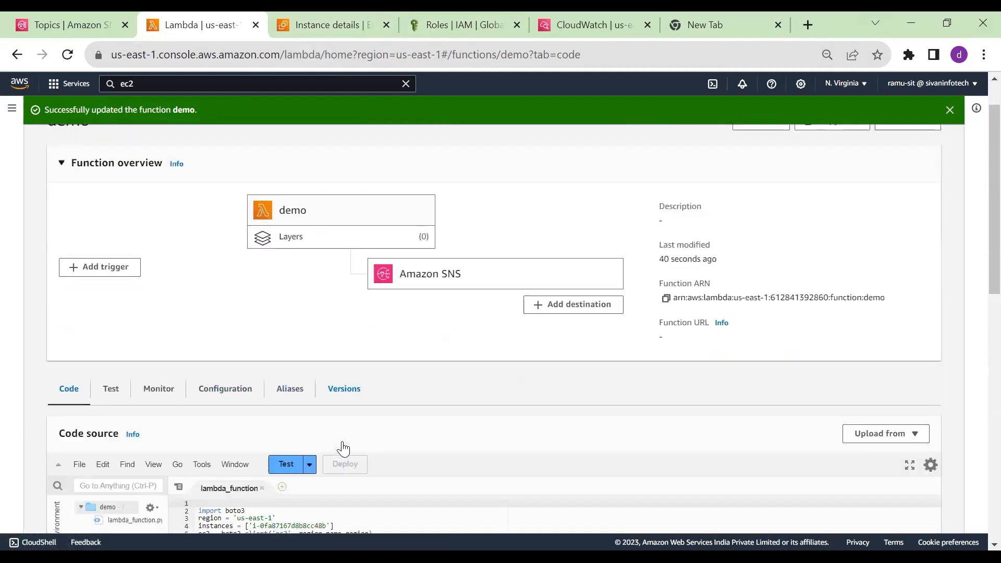
# Check the demo EC2 instance's state, run the Lambda function's test, and examine the execution results
pyautogui.click(320, 27)
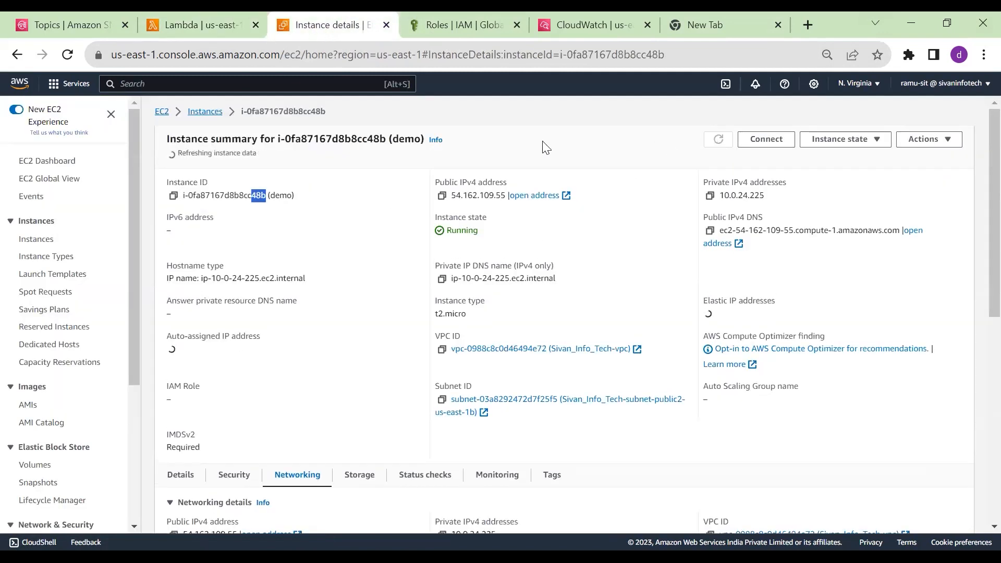
pyautogui.click(178, 25)
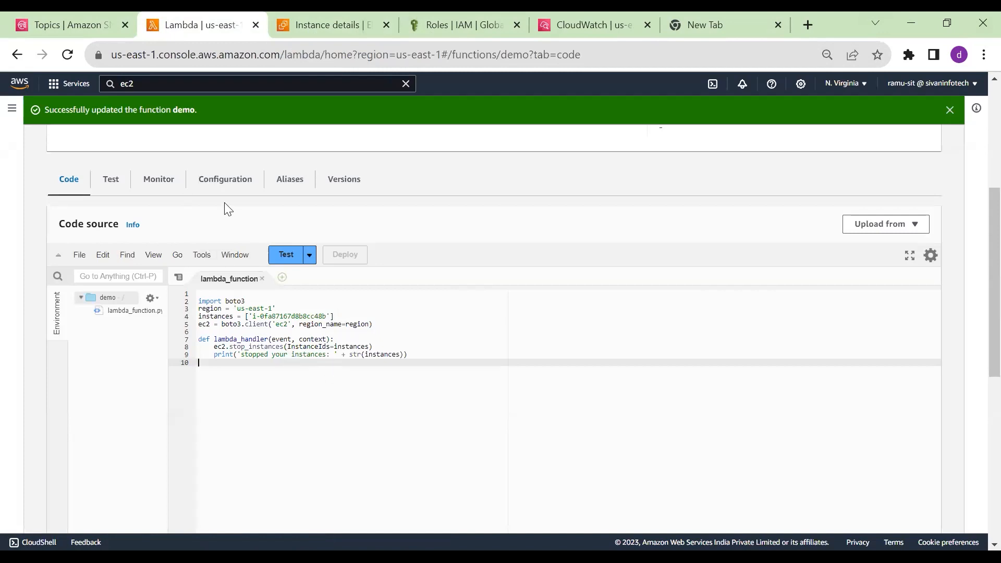
pyautogui.click(296, 255)
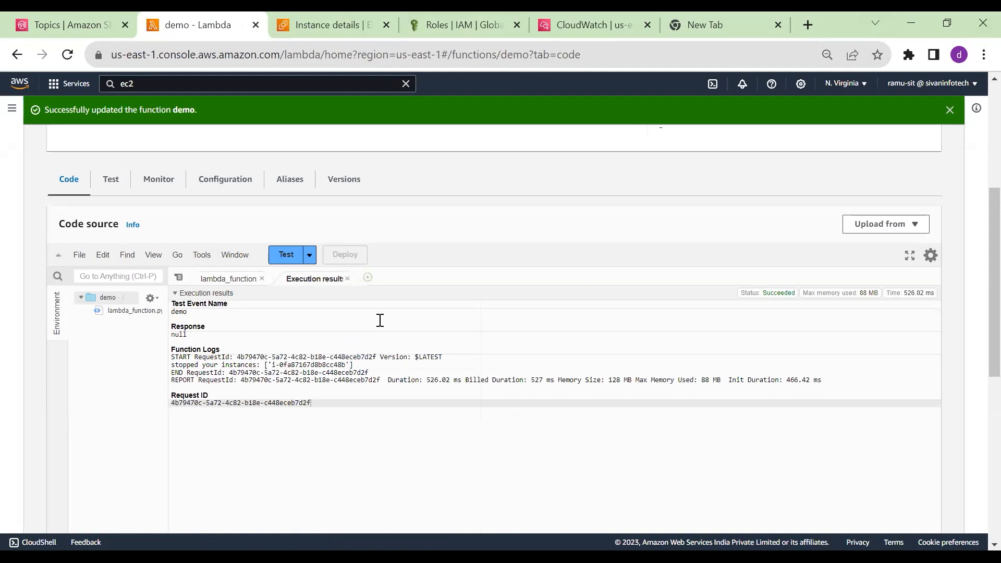
pyautogui.scroll(-2, 380, 320)
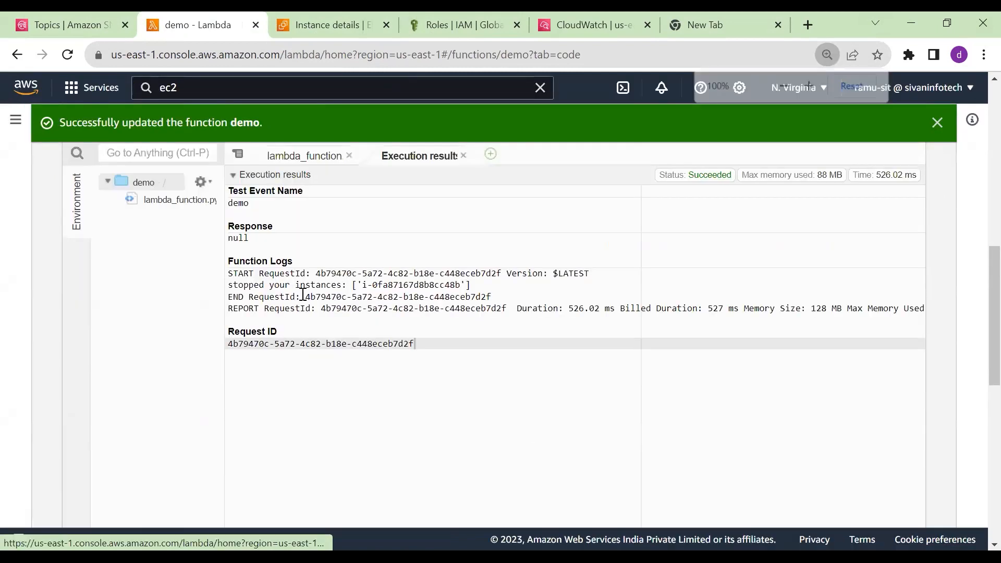
# Widen the results area and examine the function logs' start, stopped instances and end lines
pyautogui.hotkey('ctrl', '0')
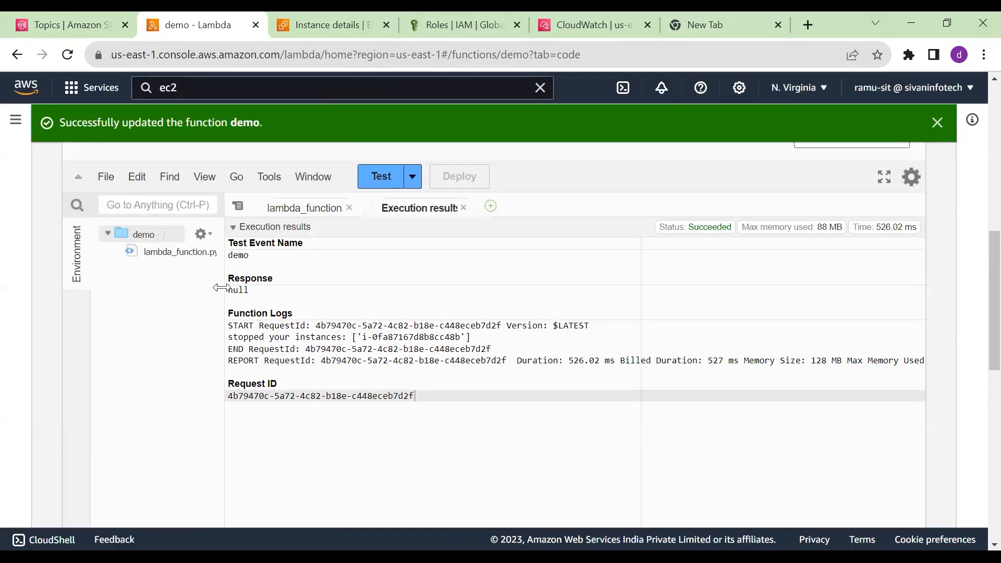
pyautogui.moveTo(224, 292); pyautogui.dragTo(164, 283)
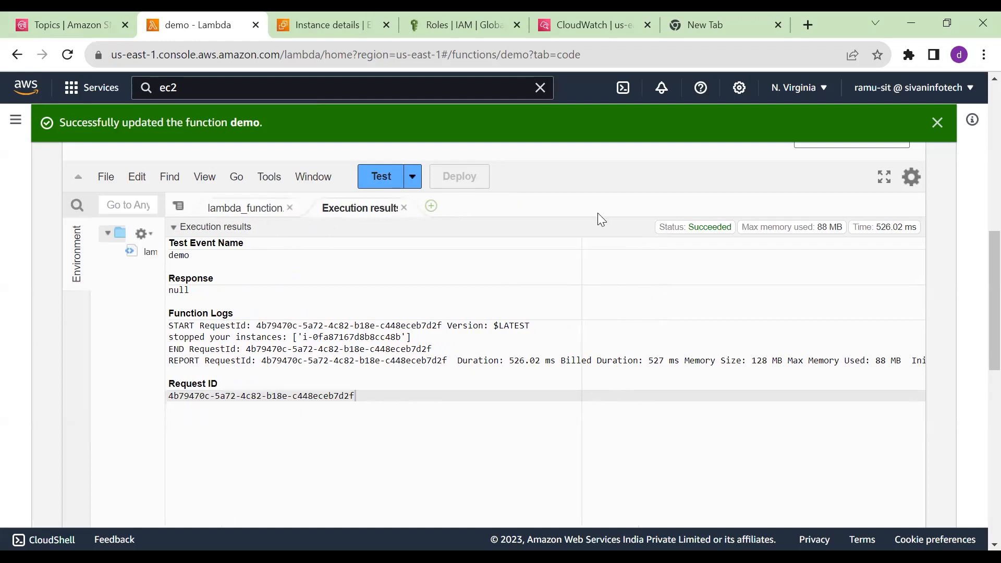
pyautogui.click(249, 326)
pyautogui.moveTo(266, 325); pyautogui.dragTo(521, 325)
pyautogui.click(222, 349)
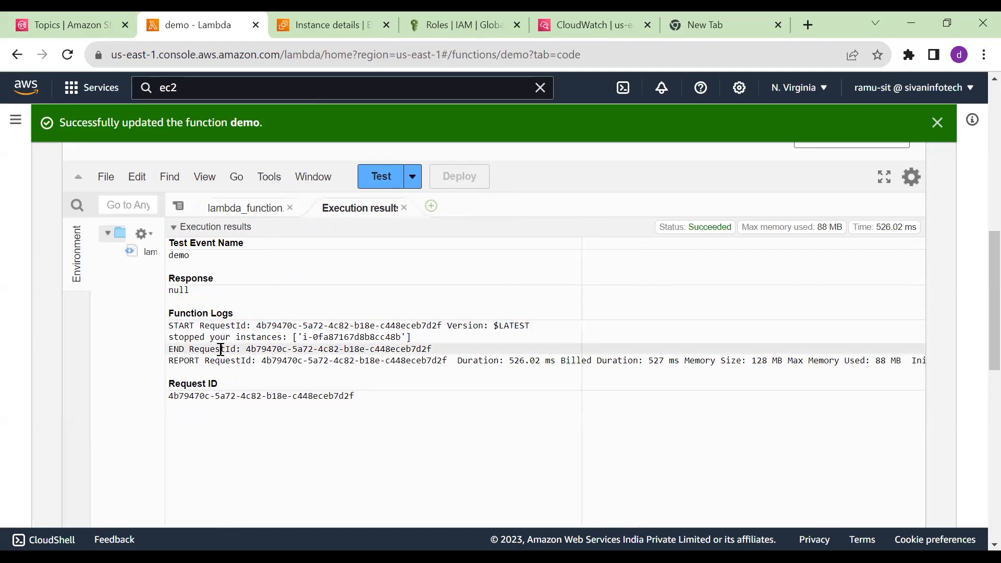
pyautogui.doubleClick(177, 337)
pyautogui.keyDown('shift'); pyautogui.click(292, 347); pyautogui.keyUp('shift')
pyautogui.moveTo(299, 337); pyautogui.dragTo(409, 337)
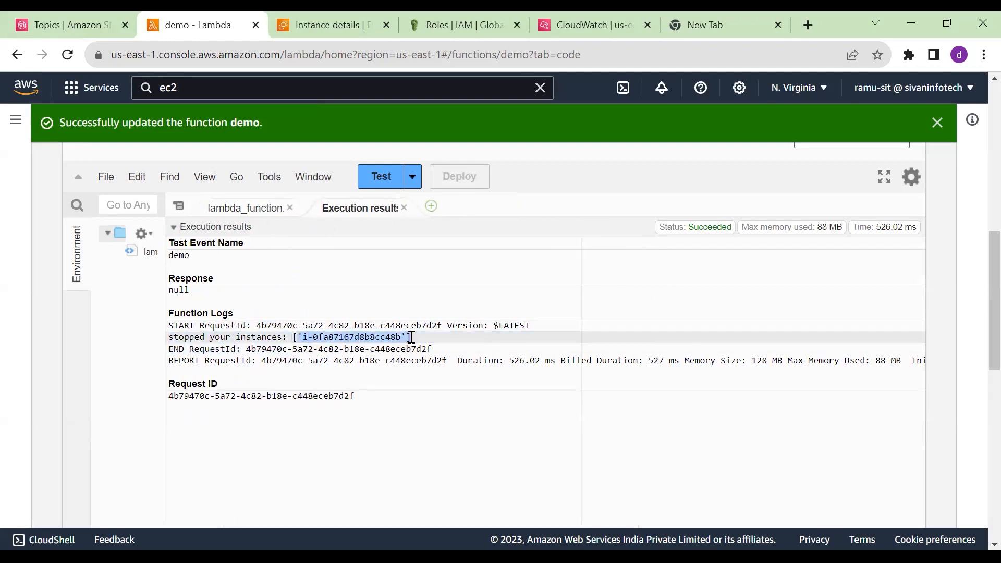
pyautogui.click(489, 339)
pyautogui.moveTo(169, 348); pyautogui.dragTo(432, 348)
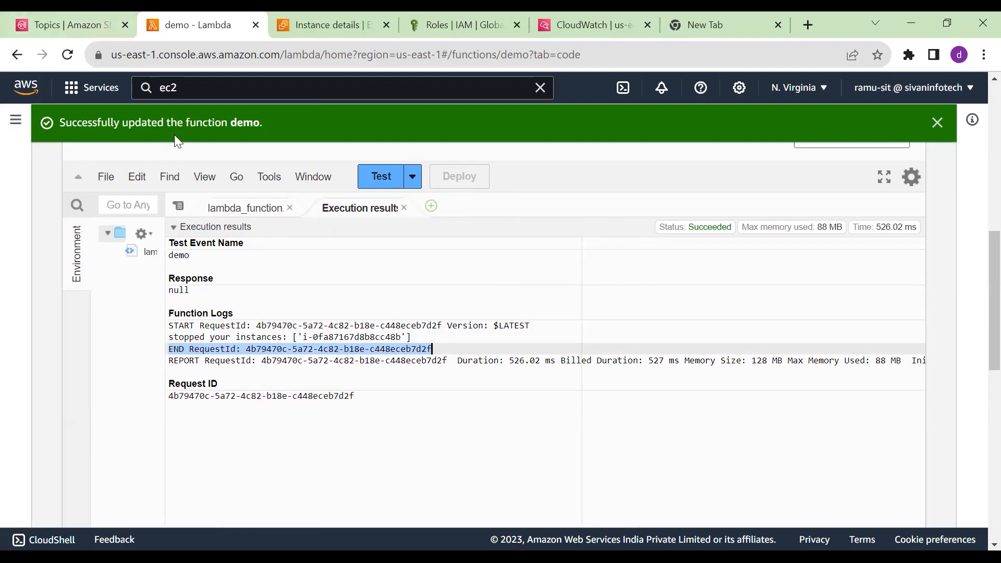
# Refresh the demo EC2 instance's details to check its state and look over the demo function's CloudWatch log events
pyautogui.click(316, 25)
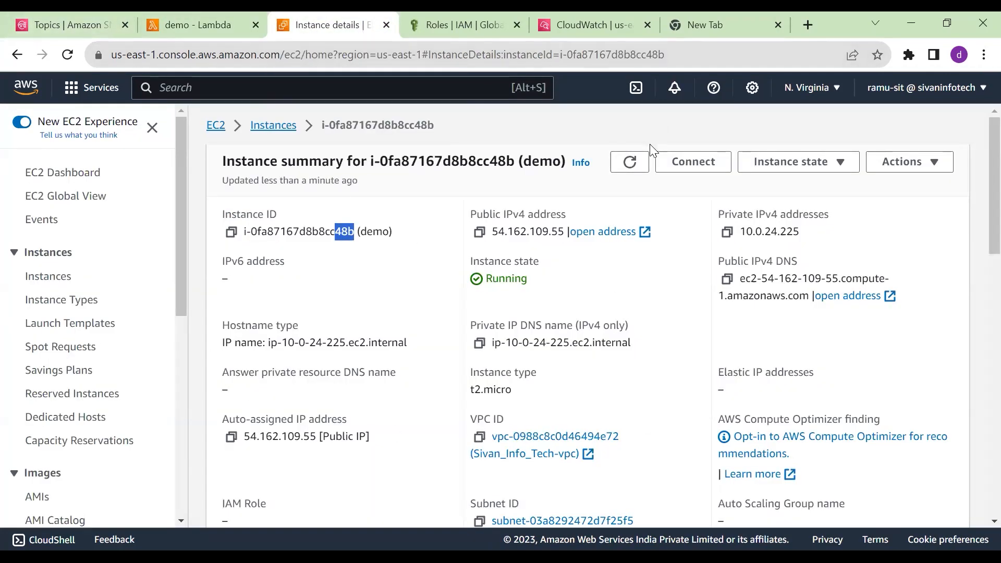
pyautogui.click(631, 164)
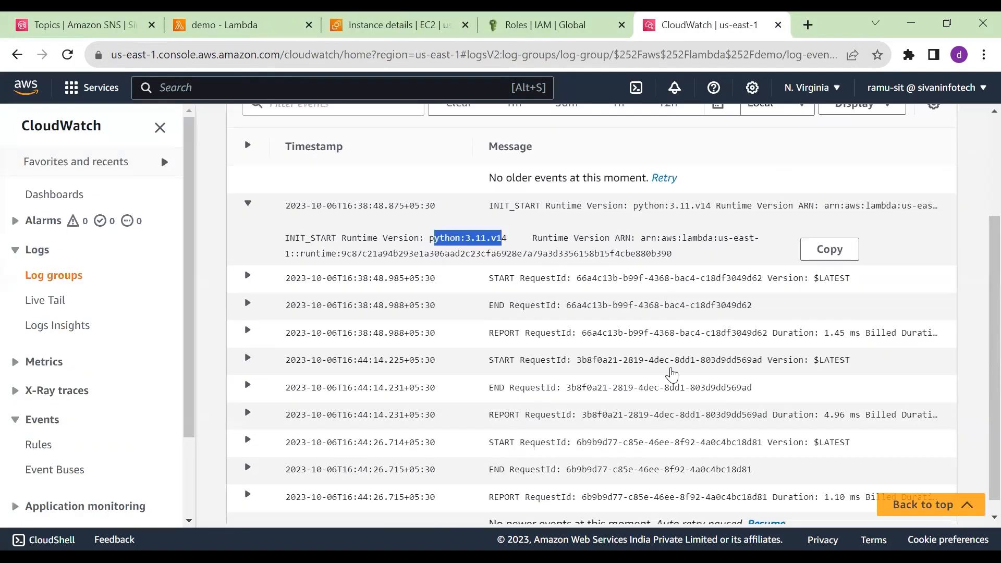
pyautogui.scroll(3, 324, 234)
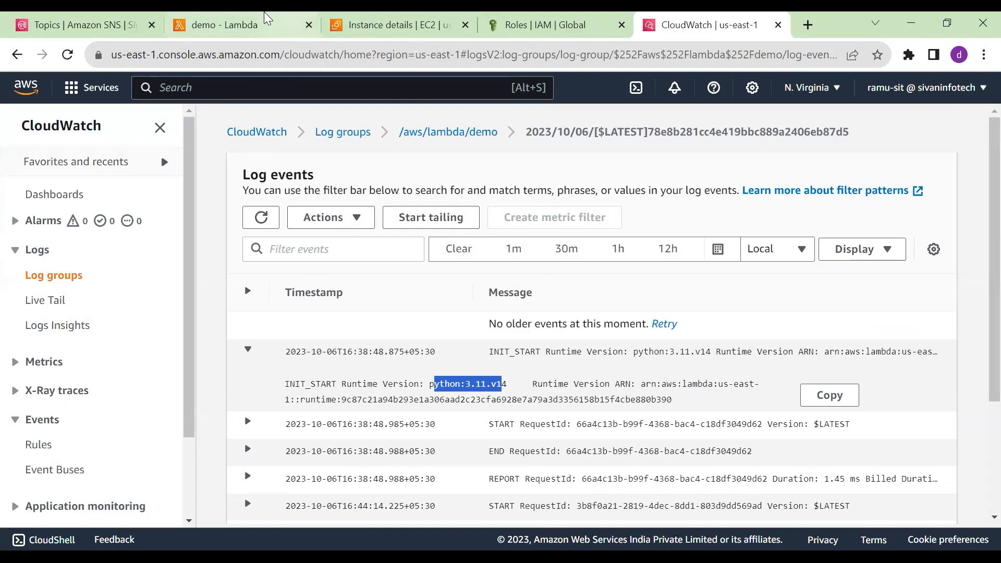
# Change stop_instances to start_instances in the demo Lambda function's handler code and deploy the change
pyautogui.click(266, 24)
pyautogui.click(206, 209)
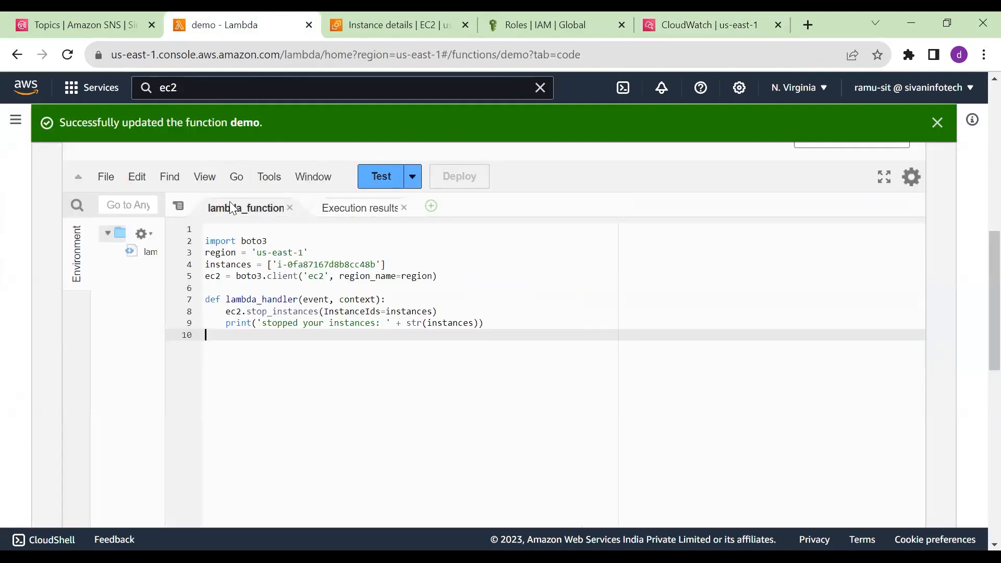
pyautogui.scroll(-1, 273, 312)
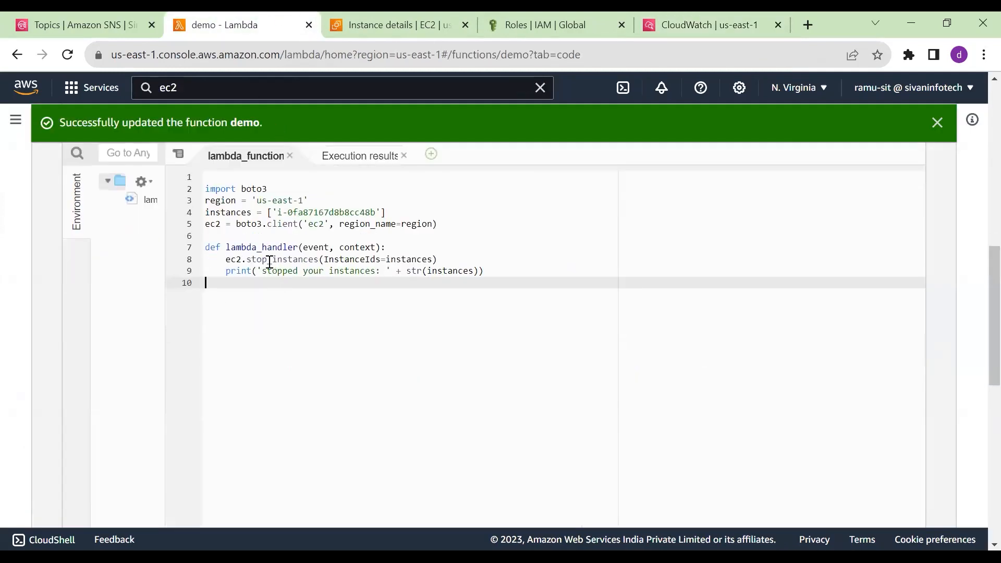
pyautogui.click(267, 259)
pyautogui.press('BackSpace')
pyautogui.press('BackSpace')
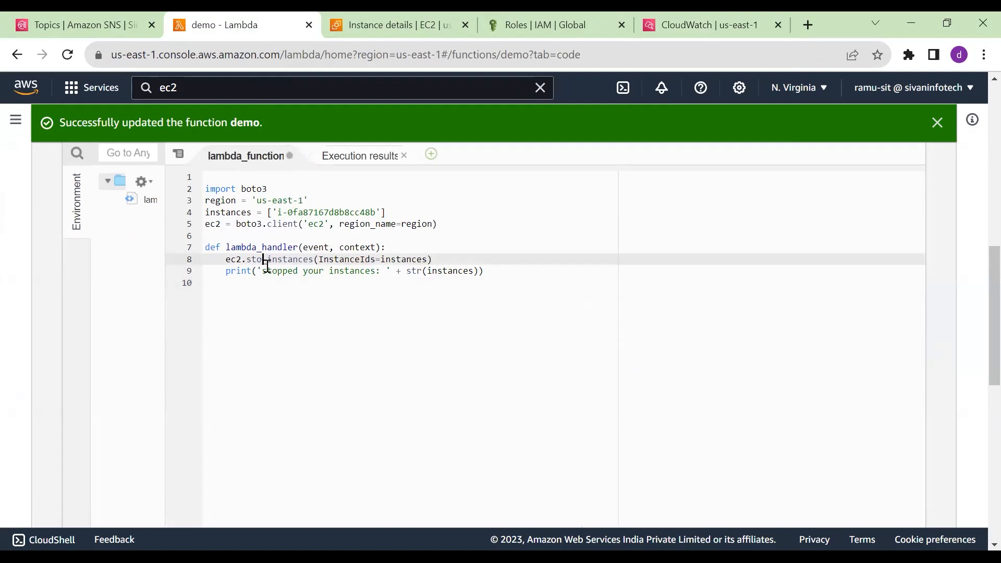
pyautogui.write('art')
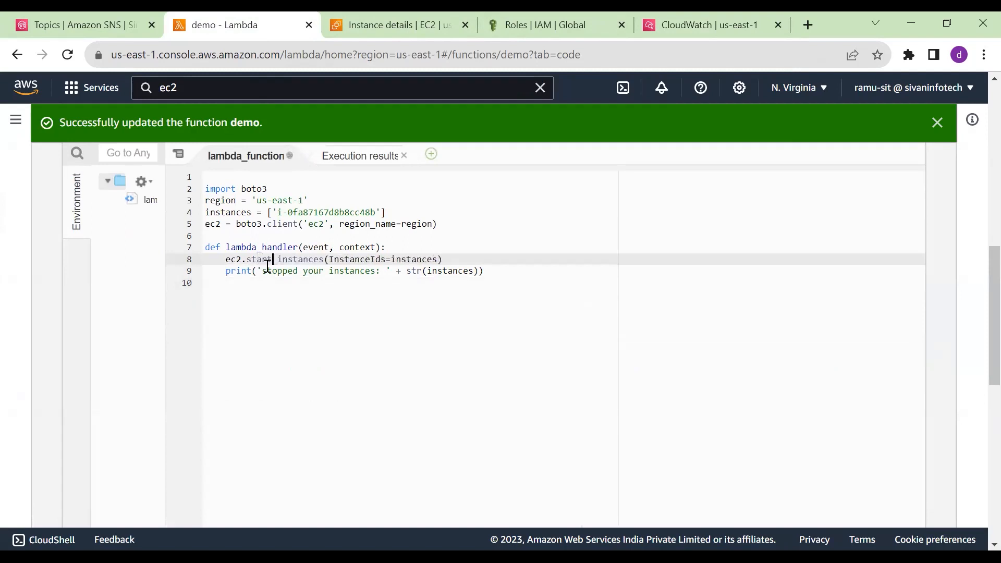
pyautogui.click(436, 312)
pyautogui.click(280, 271)
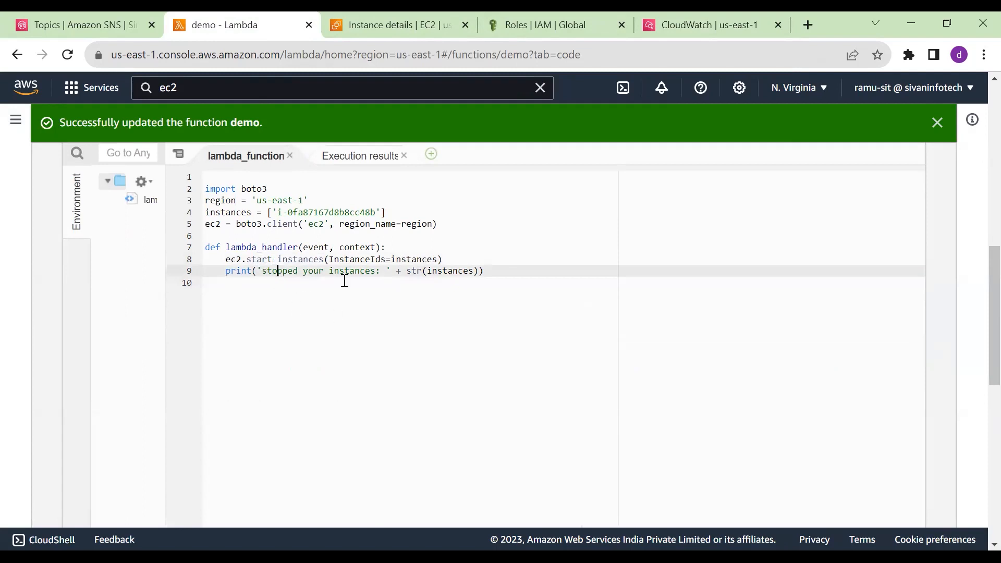
pyautogui.scroll(2, 381, 373)
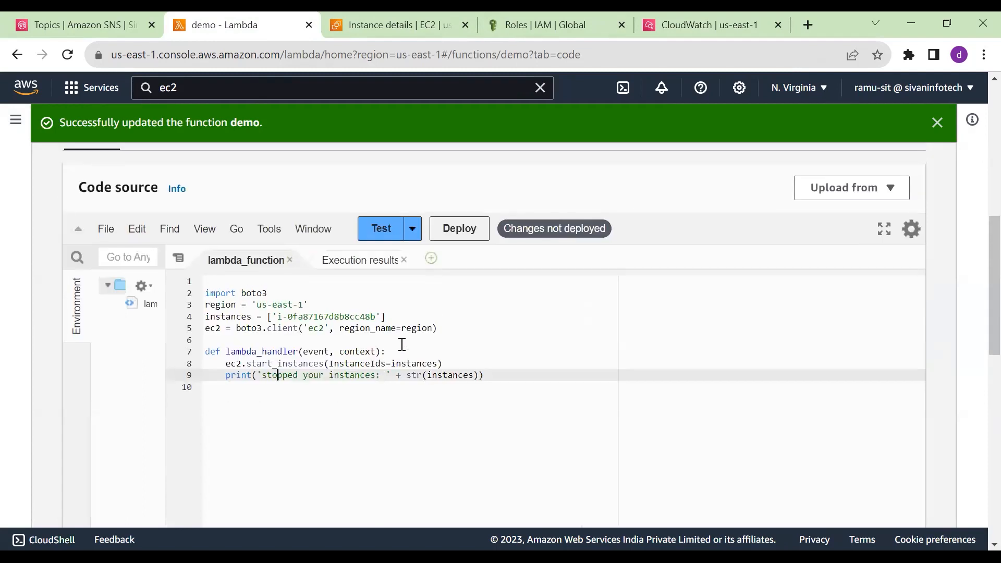
pyautogui.click(436, 229)
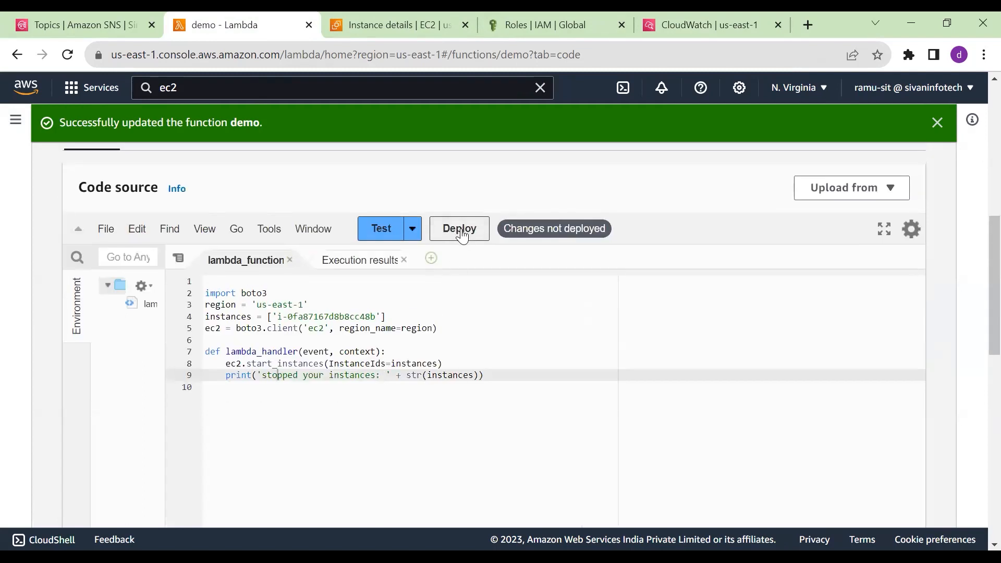
# Run the demo function's test with the new code and examine the instance line in the function logs
pyautogui.click(380, 230)
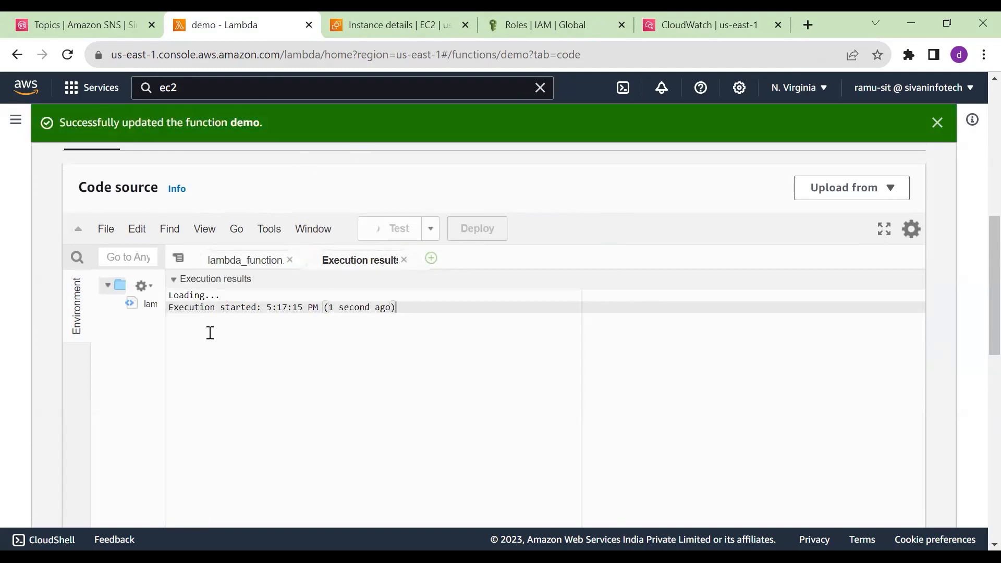
pyautogui.moveTo(171, 390); pyautogui.dragTo(282, 378)
pyautogui.moveTo(412, 389); pyautogui.dragTo(170, 390)
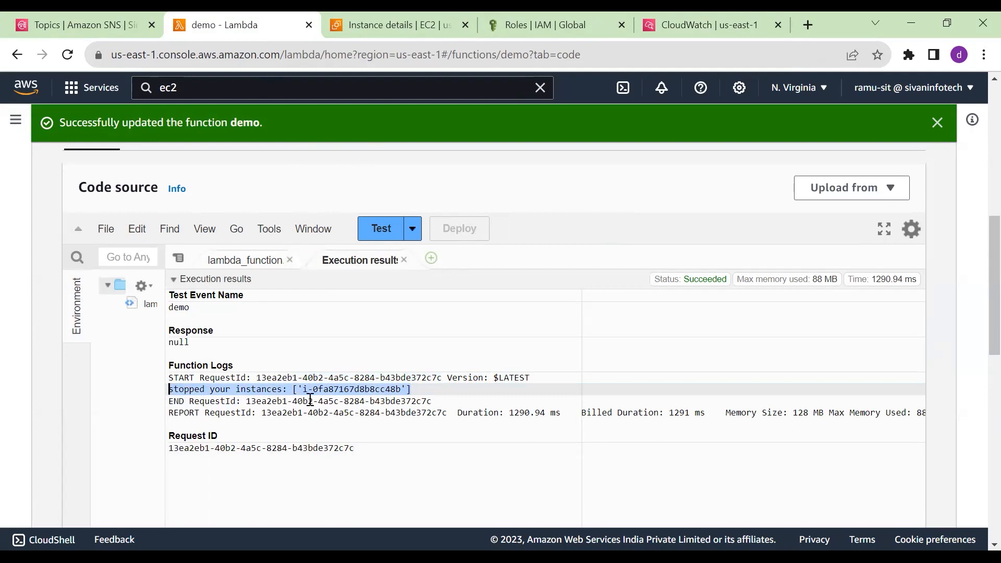
# Refresh the demo EC2 instance's summary and check its instance state after the start test
pyautogui.click(386, 26)
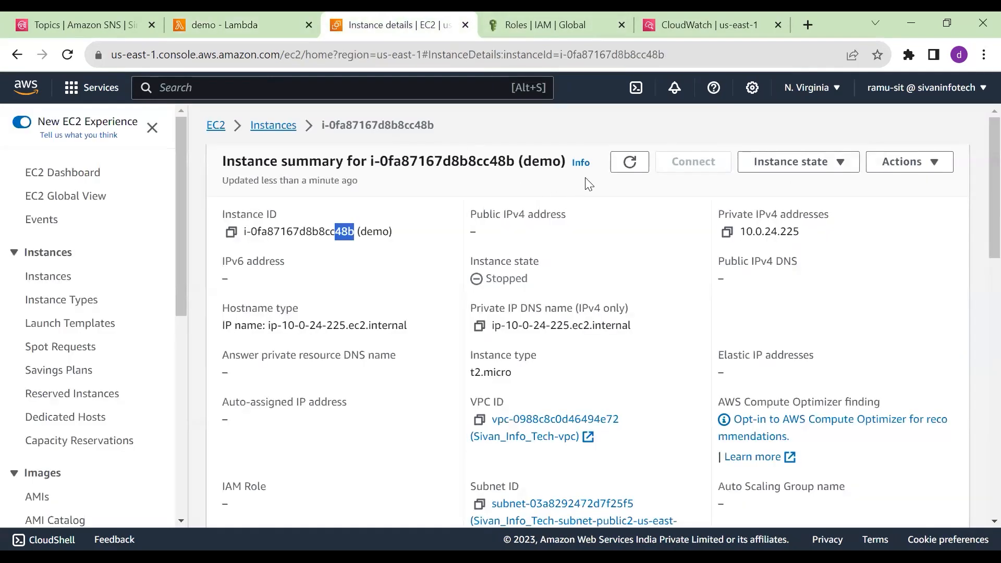
pyautogui.click(629, 166)
pyautogui.moveTo(486, 278); pyautogui.dragTo(520, 278)
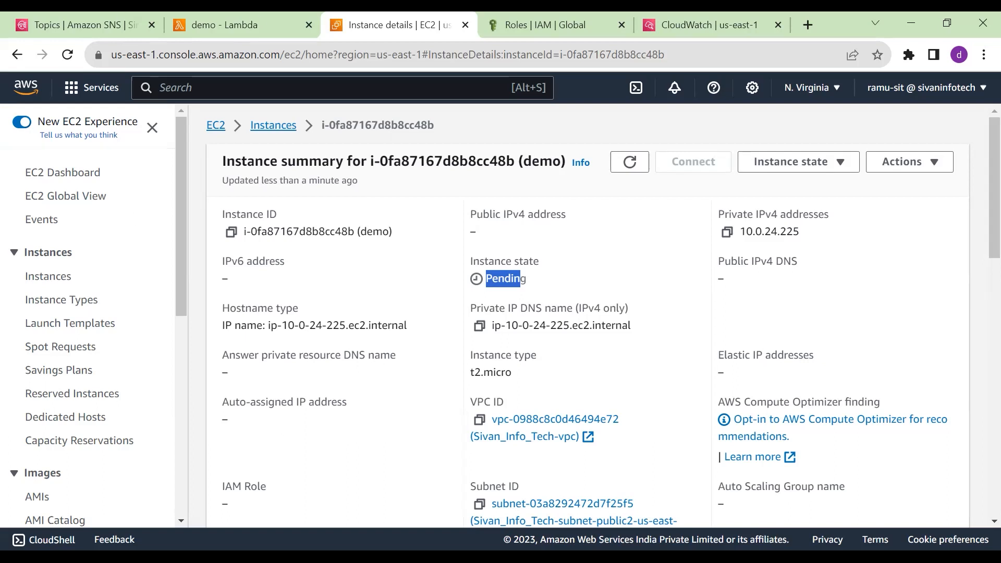
# Search for CloudWatch from the SNS page, open it in a new browser tab, and go to its event rules
pyautogui.click(83, 25)
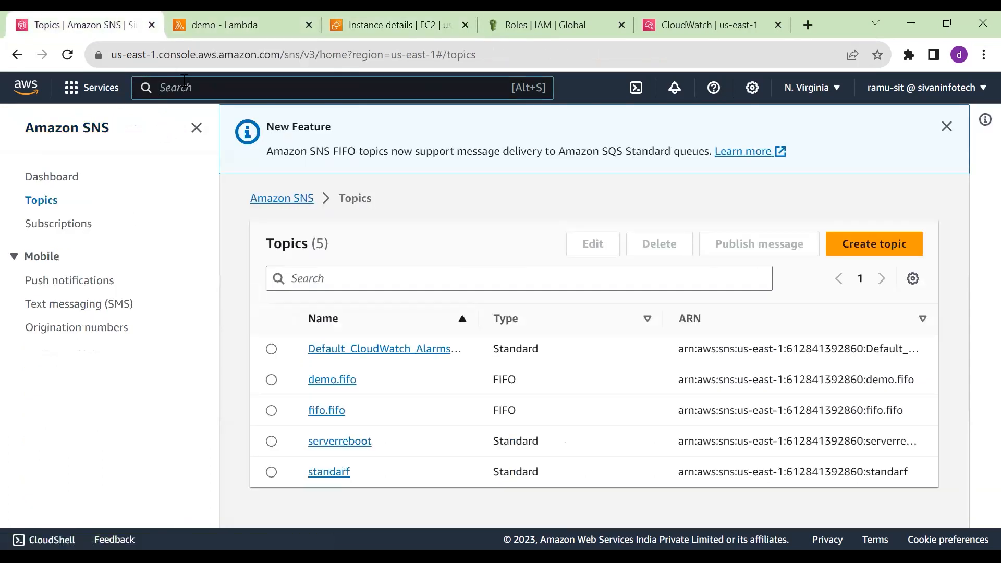
pyautogui.write('cloudw')
pyautogui.keyDown('ctrl'); pyautogui.click(401, 242); pyautogui.keyUp('ctrl')
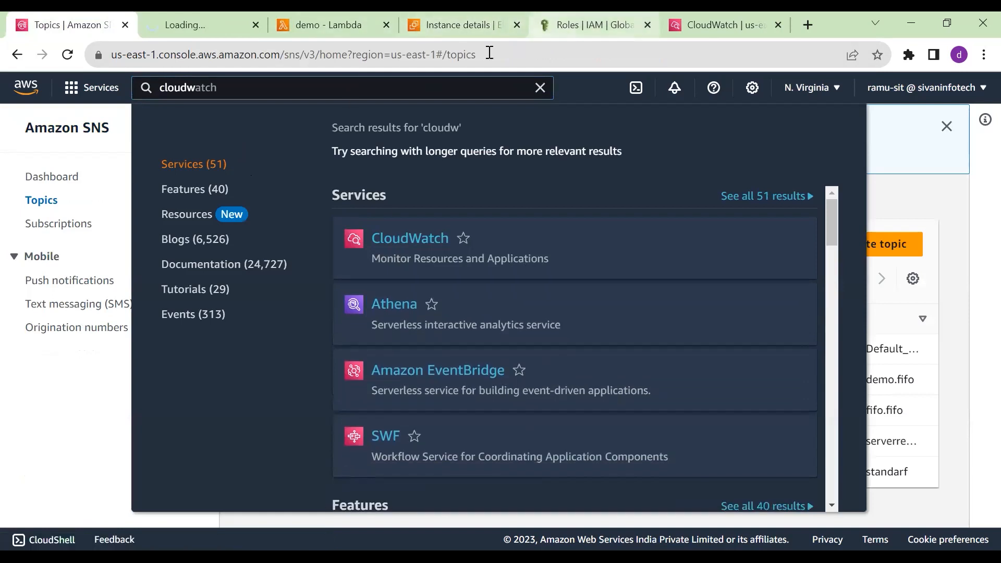
pyautogui.click(229, 27)
pyautogui.scroll(-1, 125, 234)
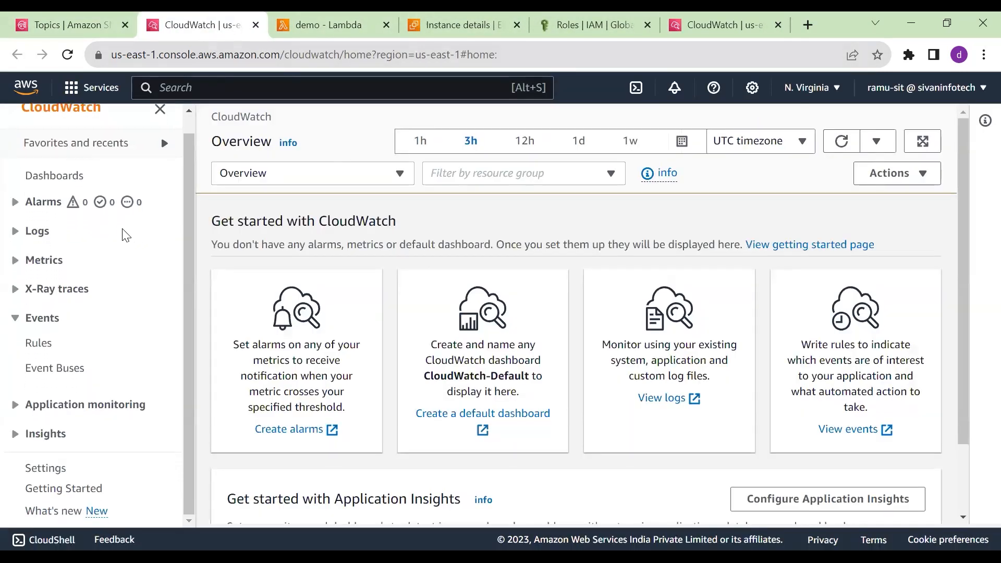
pyautogui.click(19, 205)
pyautogui.click(20, 206)
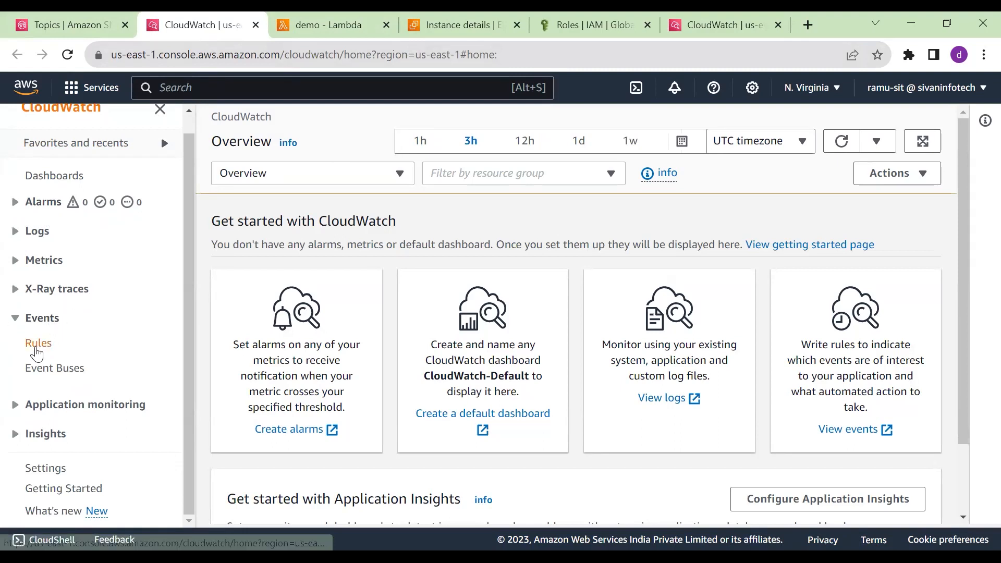
pyautogui.click(38, 345)
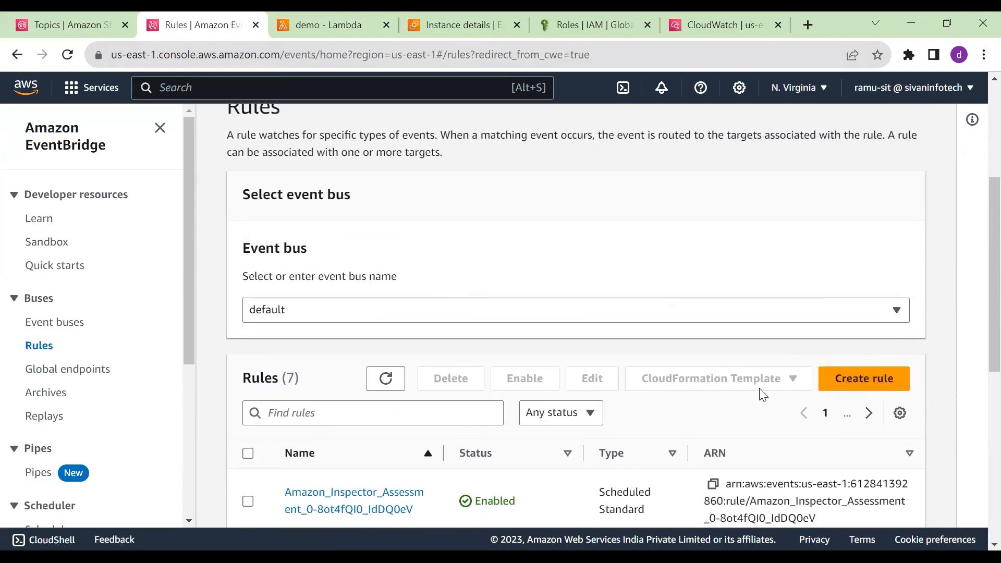
# Start creating a rule on the default event bus and name it startandstoprule
pyautogui.scroll(-3, 760, 396)
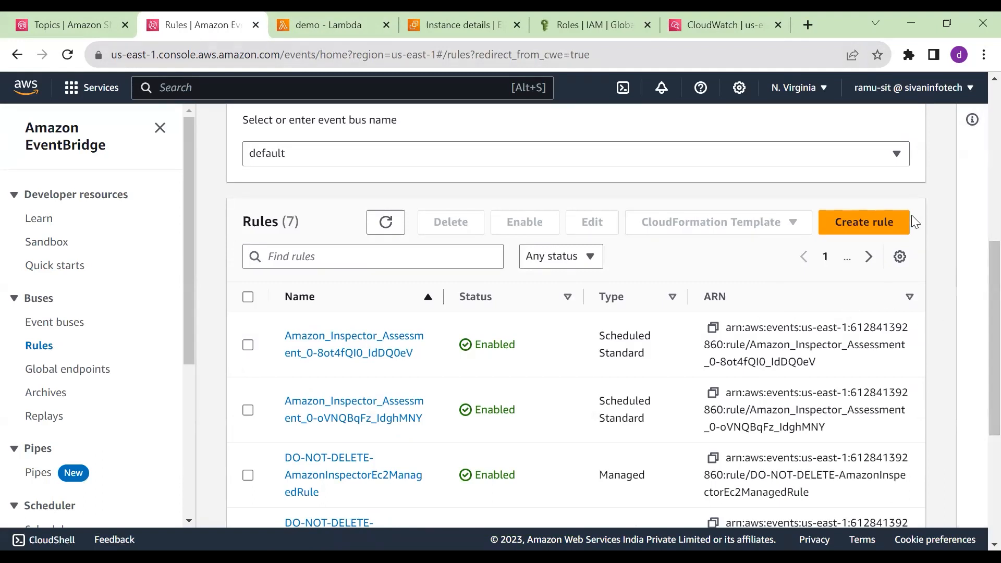
pyautogui.click(887, 235)
pyautogui.write('tands')
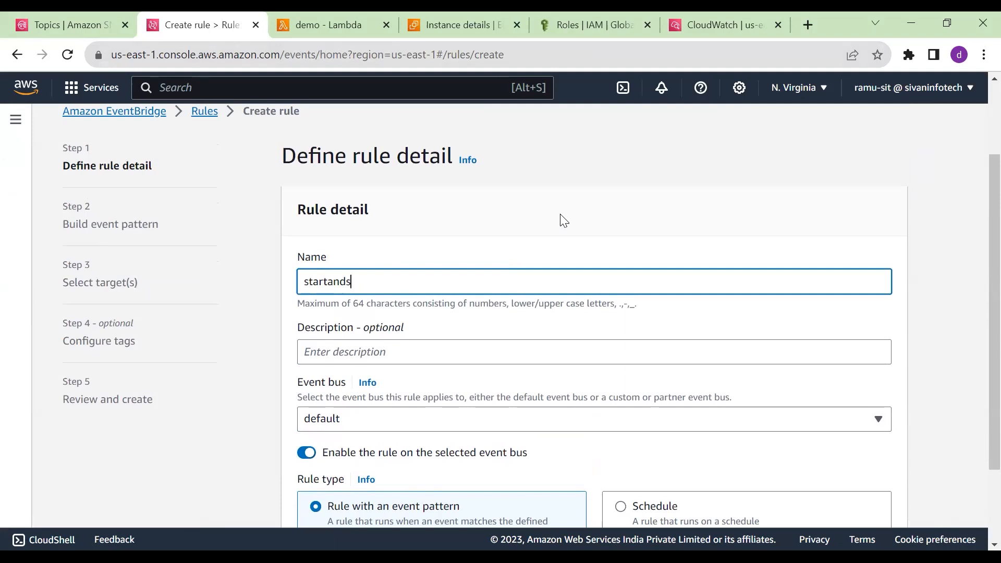
pyautogui.write('toprule')
# Set the rule type to Schedule and continue in EventBridge Scheduler
pyautogui.scroll(-2, 560, 215)
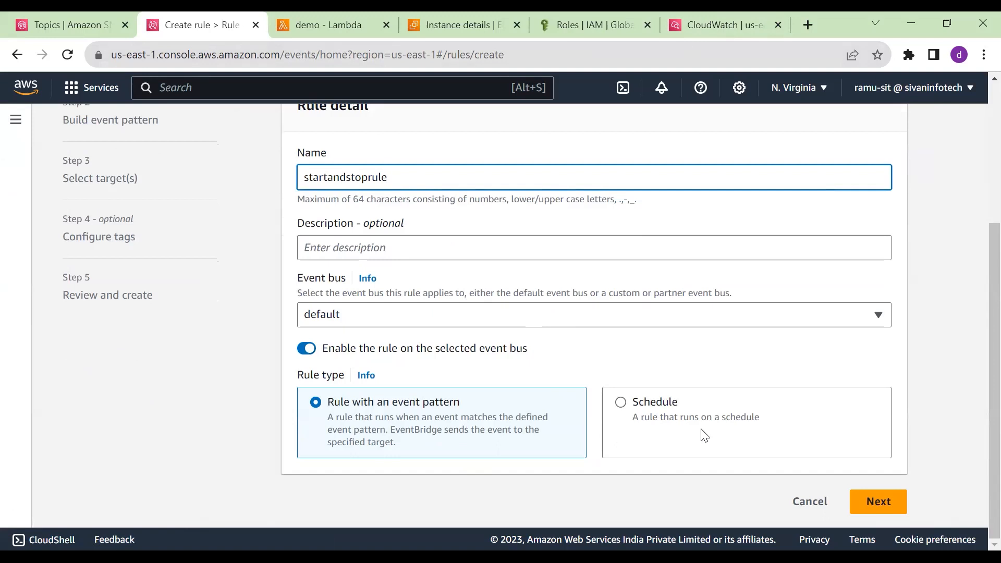
pyautogui.moveTo(690, 417); pyautogui.dragTo(779, 400)
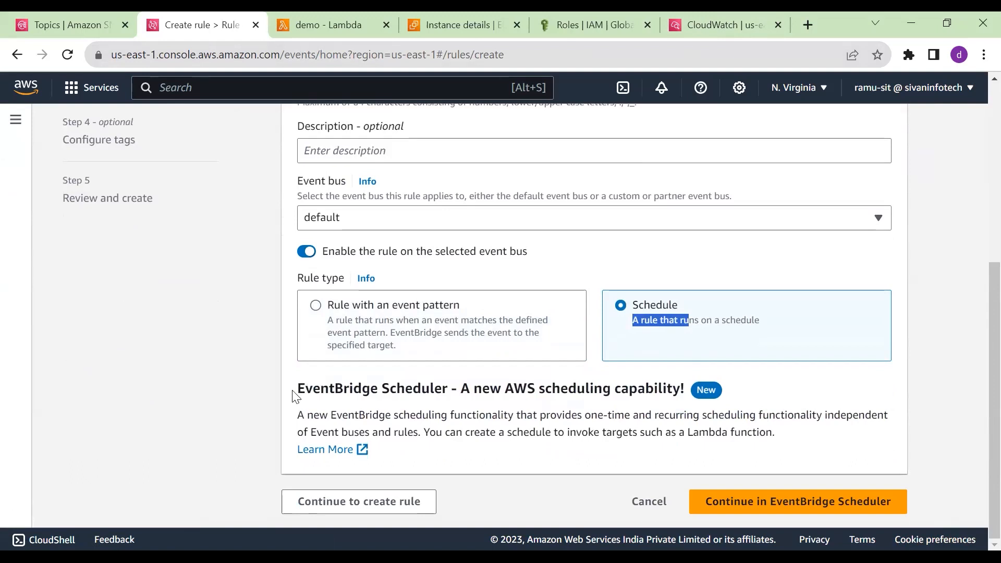
pyautogui.moveTo(294, 398); pyautogui.dragTo(465, 405)
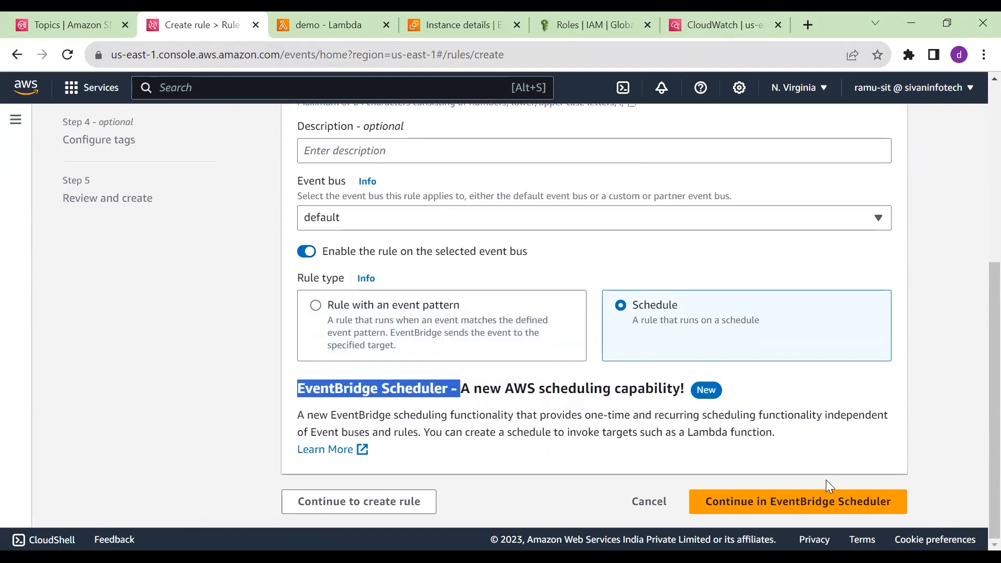
pyautogui.click(823, 508)
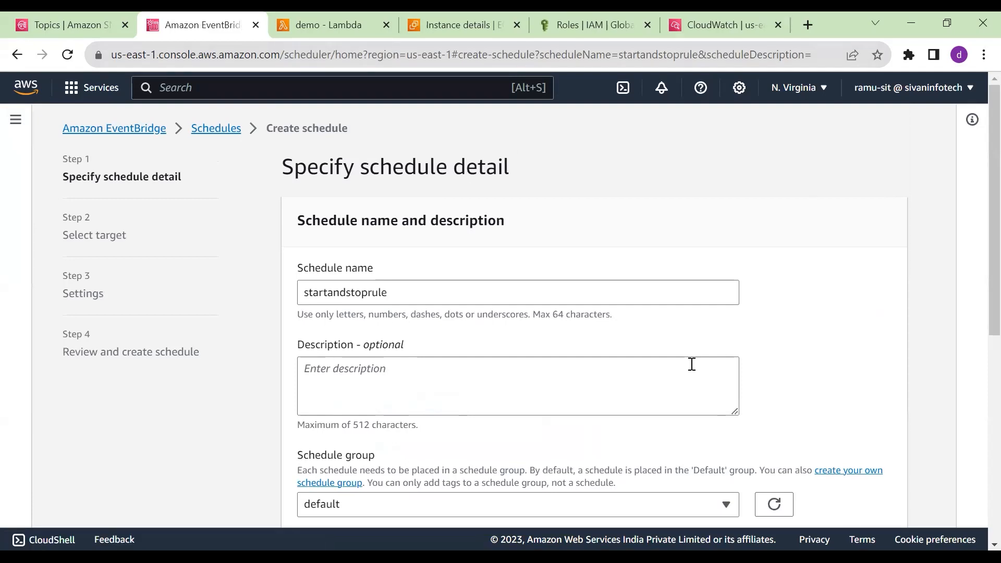
# Set the startandstoprule schedule's occurrence to recurring and its schedule type to rate-based
pyautogui.scroll(-4, 626, 365)
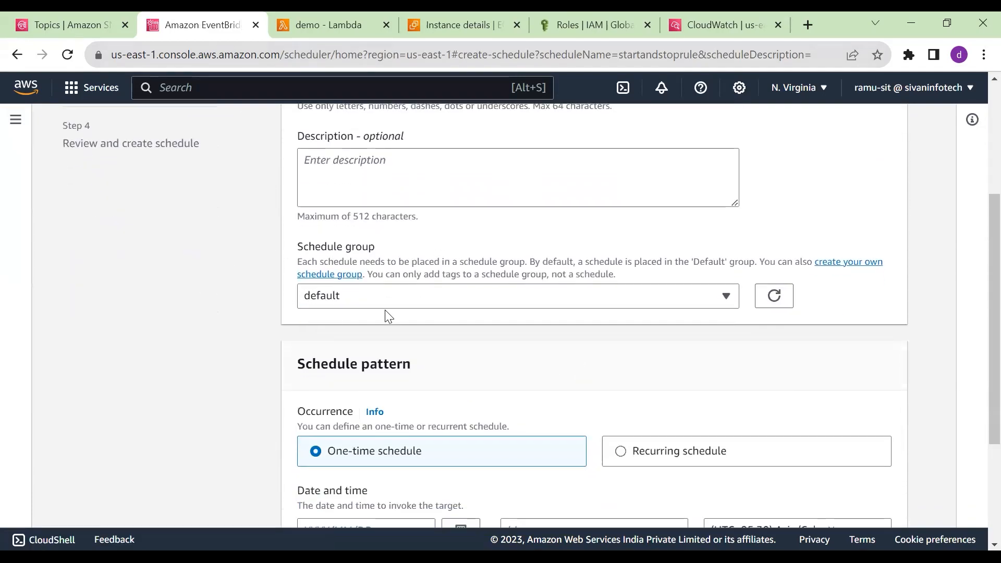
pyautogui.scroll(-3, 594, 311)
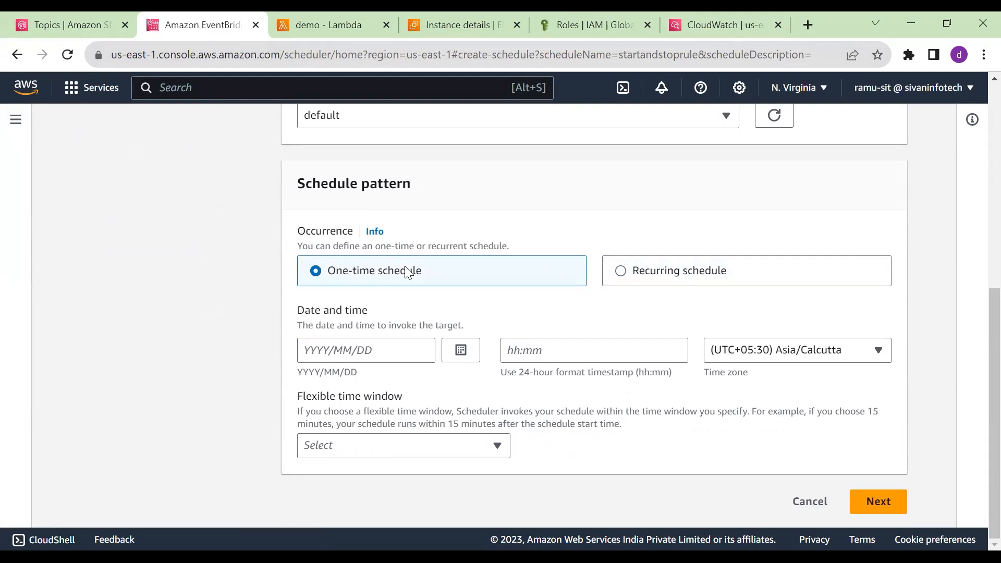
pyautogui.click(653, 275)
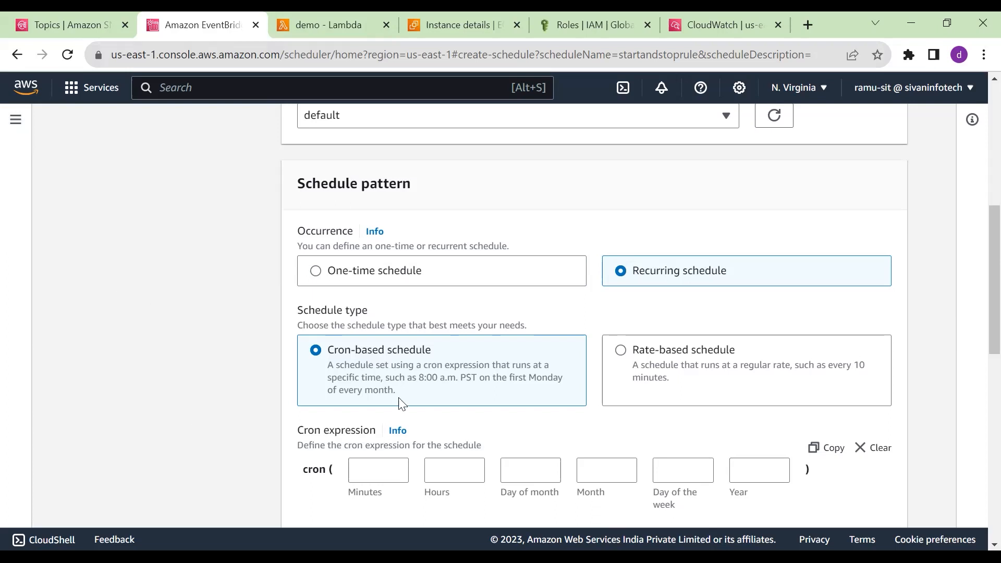
pyautogui.scroll(-2, 443, 355)
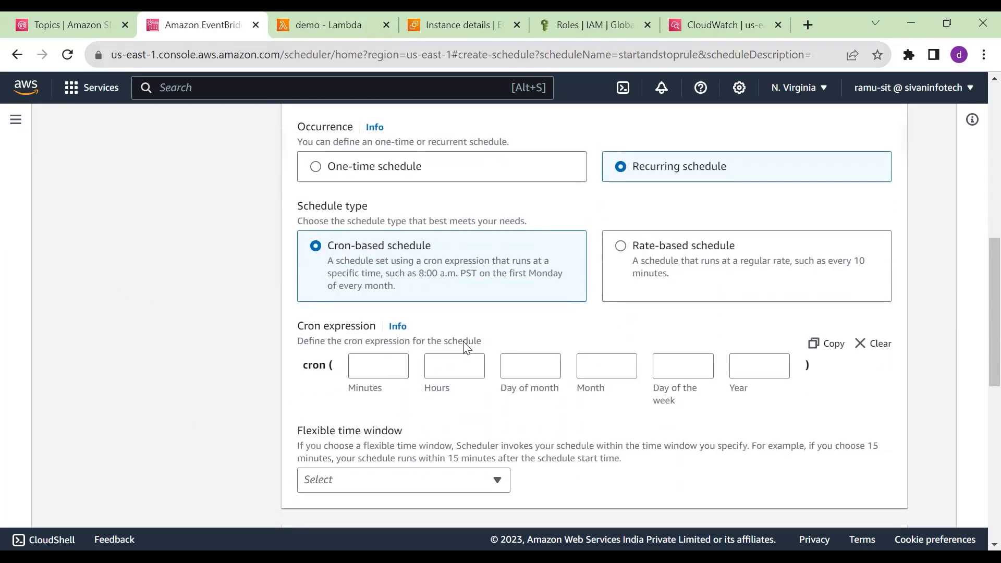
pyautogui.click(649, 246)
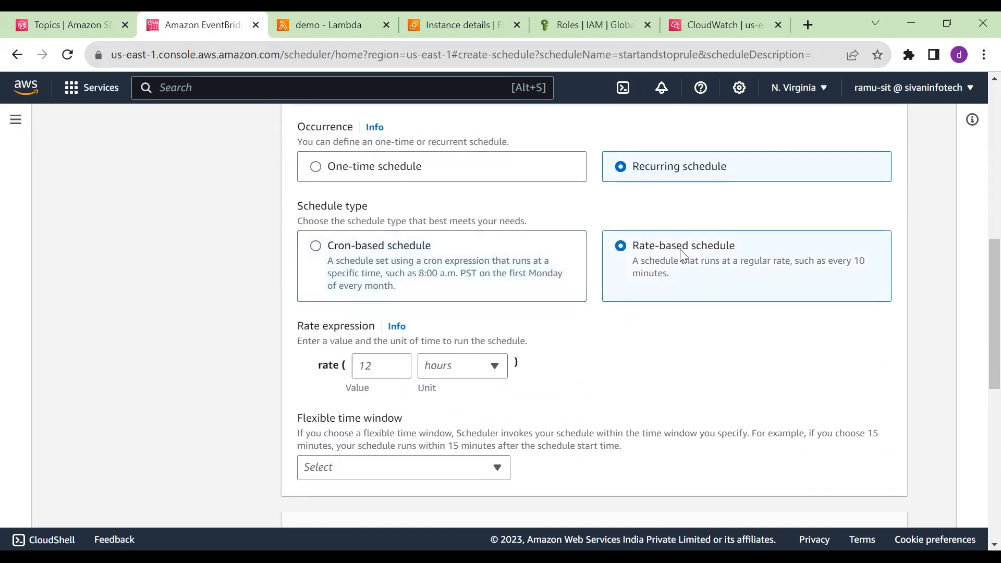
# Set the rate expression's value to 12 for the rate-based schedule
pyautogui.scroll(-2, 629, 280)
pyautogui.click(383, 267)
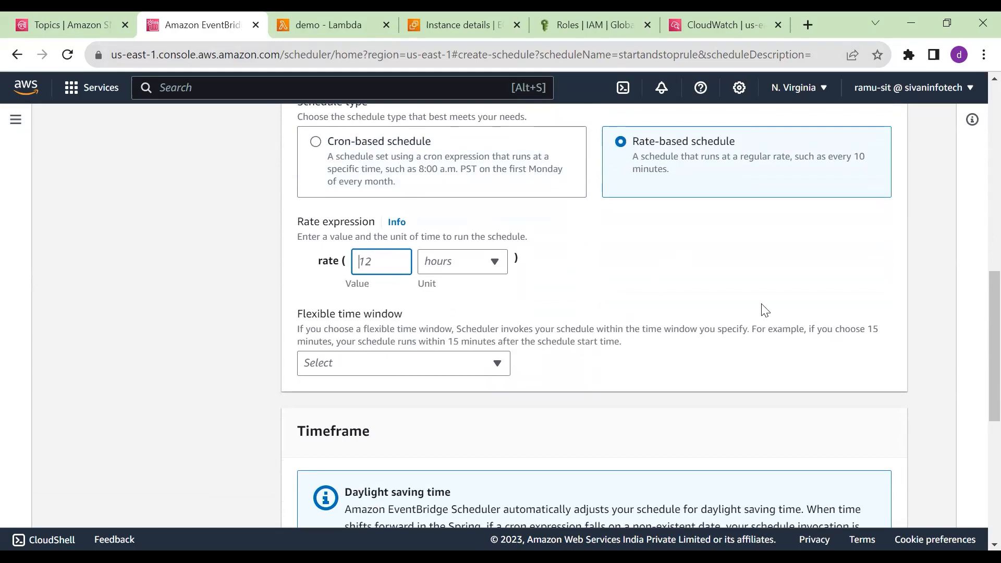
pyautogui.write('8')
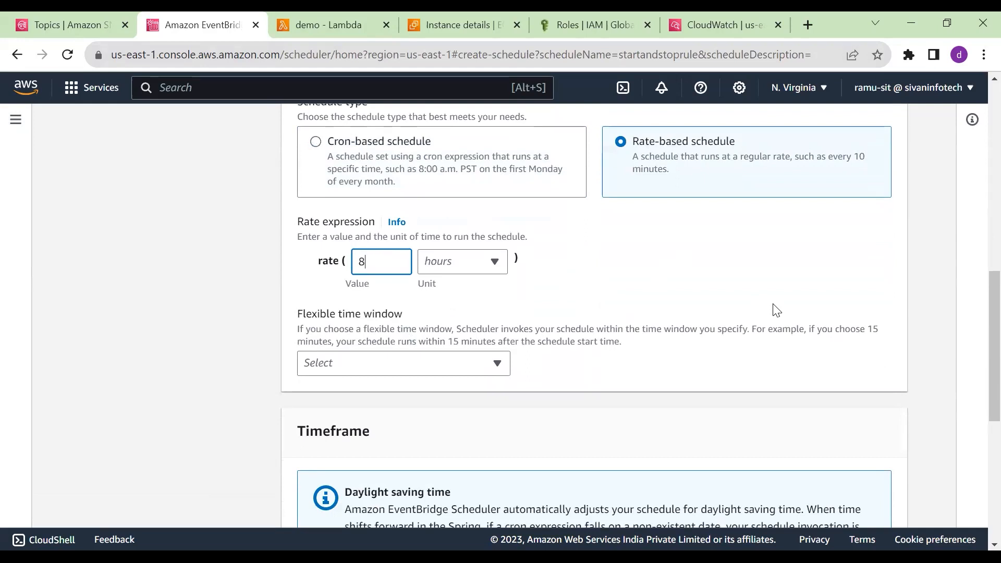
pyautogui.press('BackSpace')
pyautogui.write('12')
# Switch the schedule type to cron-based and set the cron expression's minutes to 30 and hours to 8,20
pyautogui.click(351, 166)
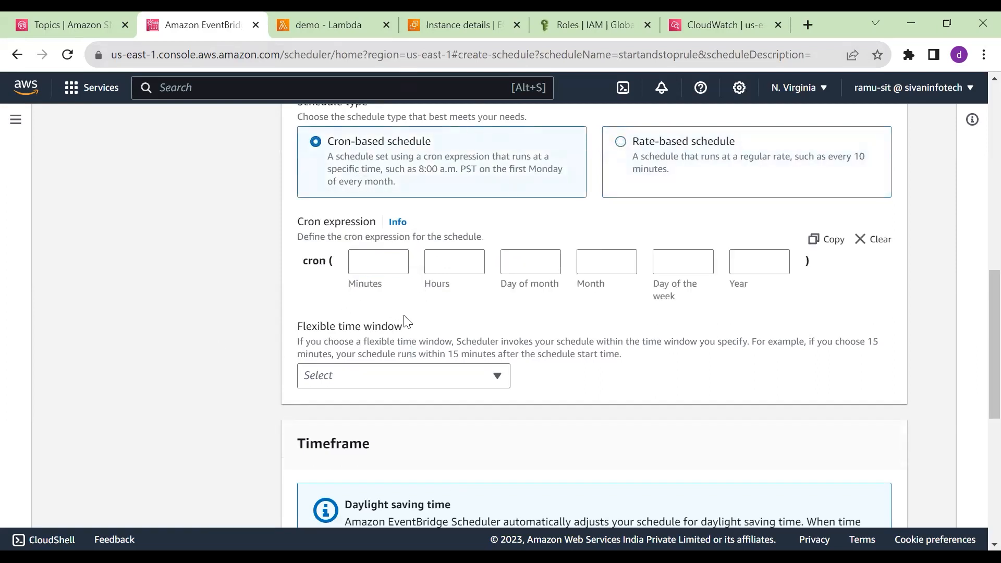
pyautogui.click(381, 262)
pyautogui.click(449, 258)
pyautogui.write('8')
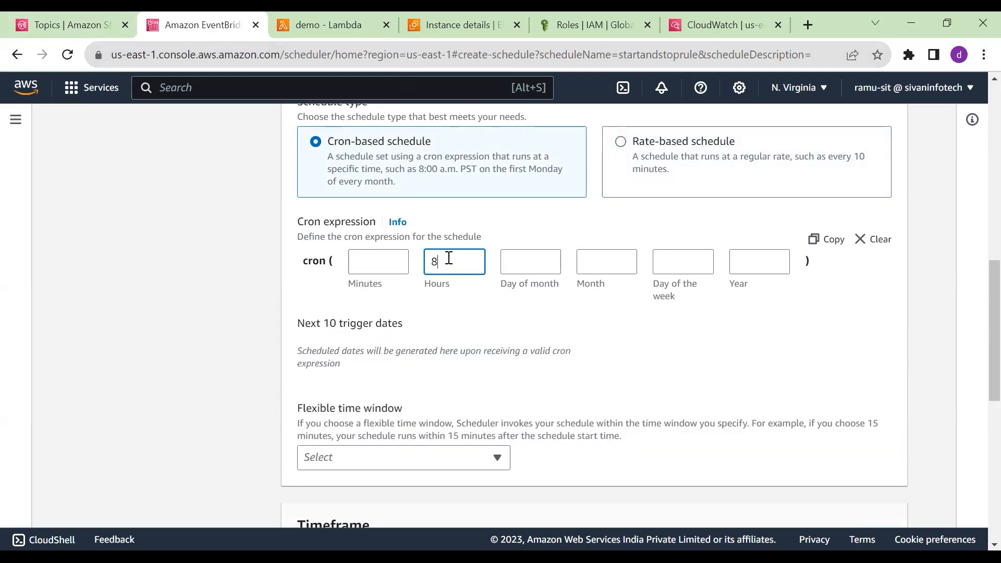
pyautogui.click(369, 266)
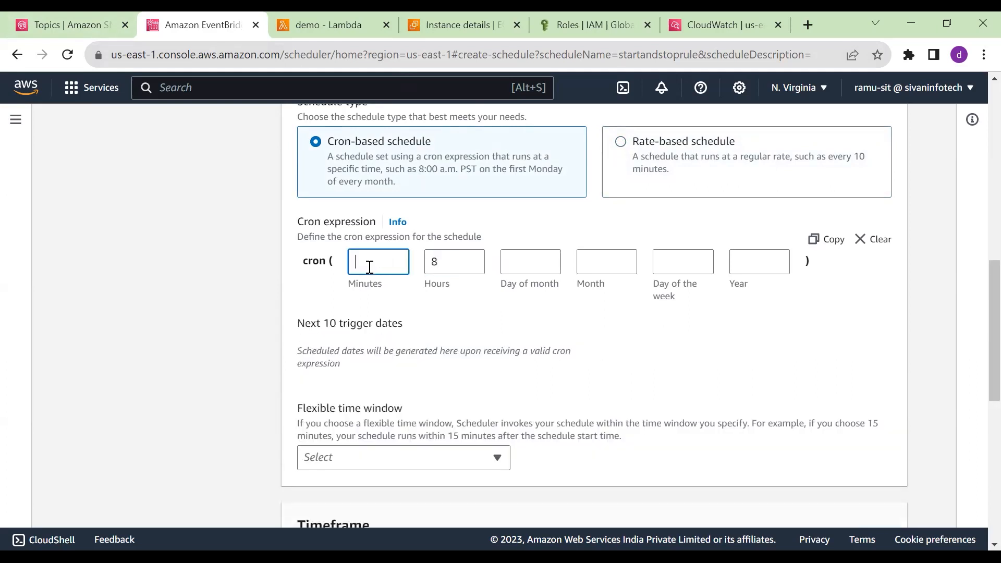
pyautogui.write('30')
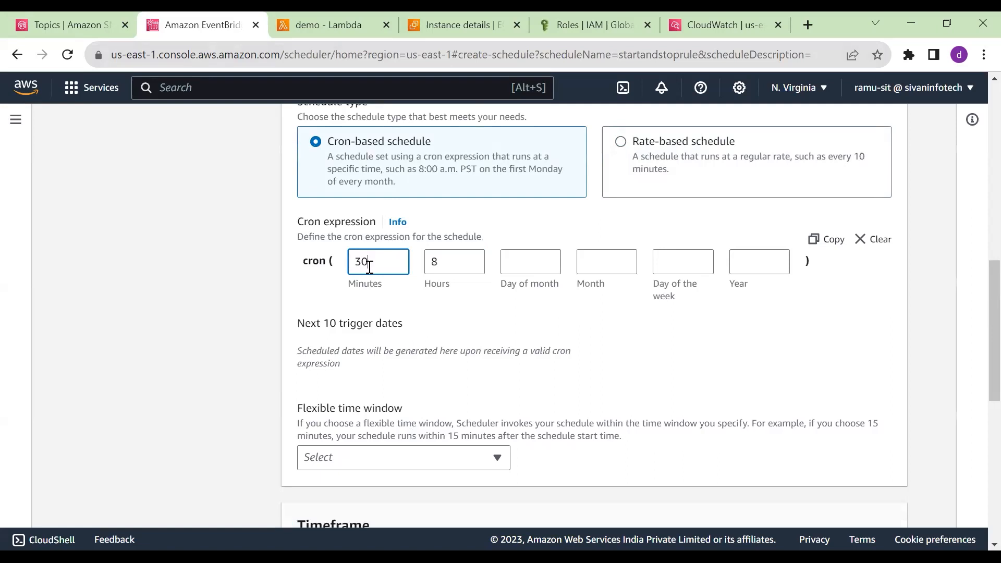
pyautogui.click(465, 263)
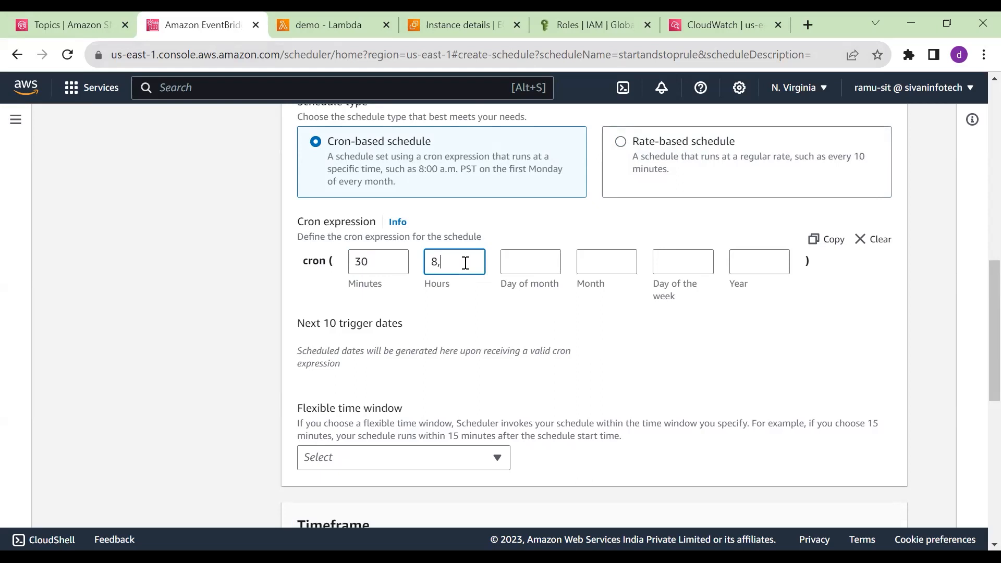
pyautogui.write('20')
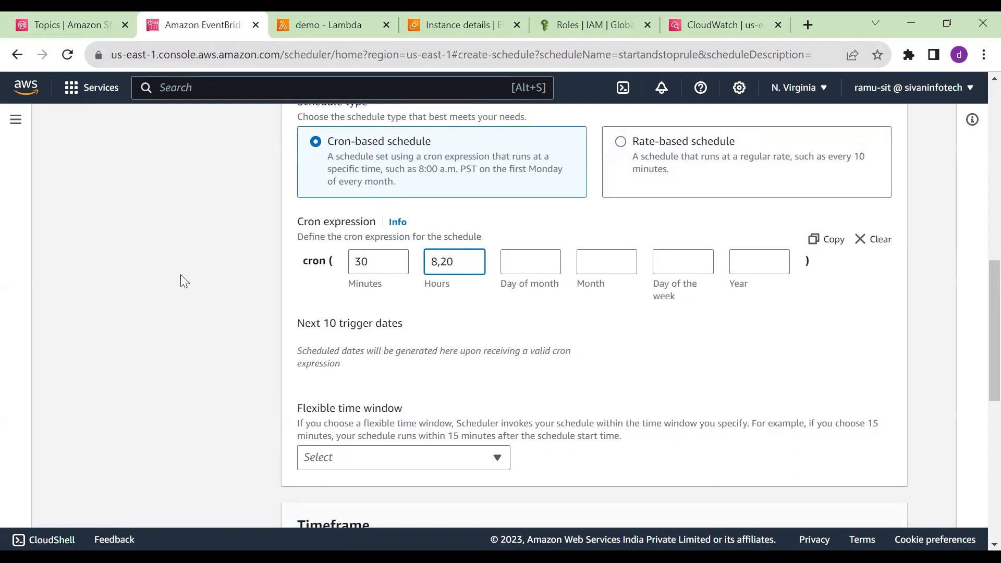
# Set the cron expression's day of month, month and year to *
pyautogui.scroll(1, 383, 283)
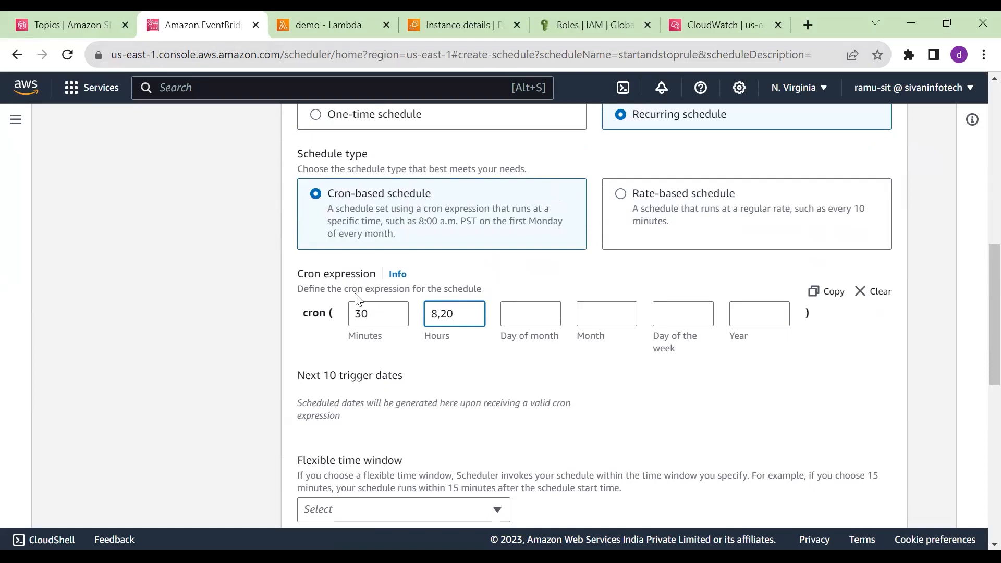
pyautogui.click(531, 314)
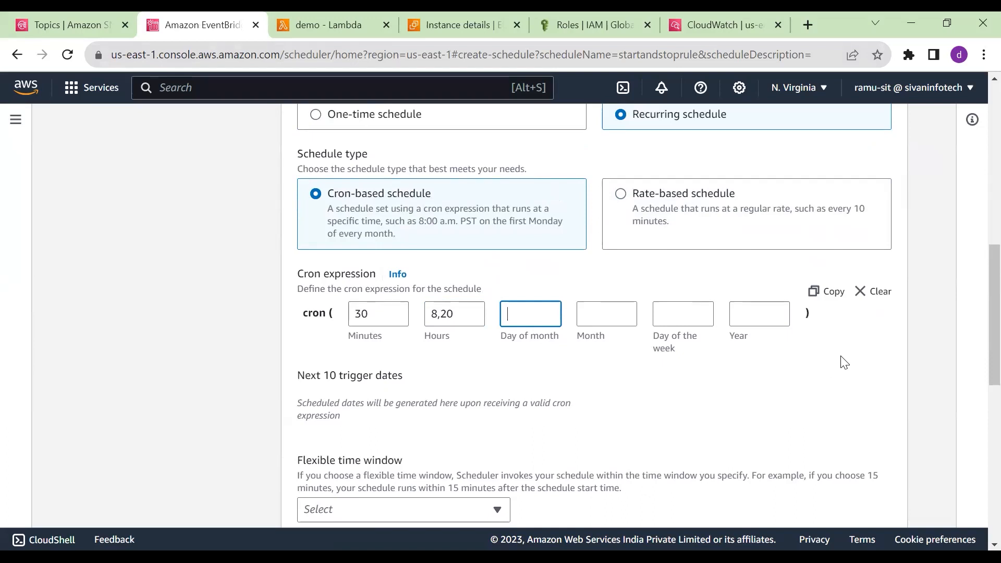
pyautogui.write('*')
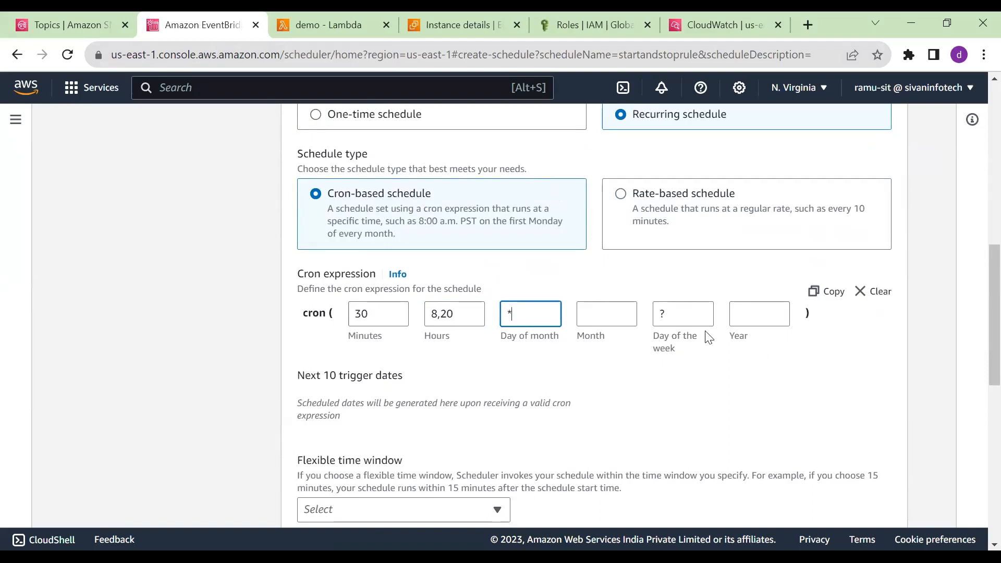
pyautogui.click(624, 312)
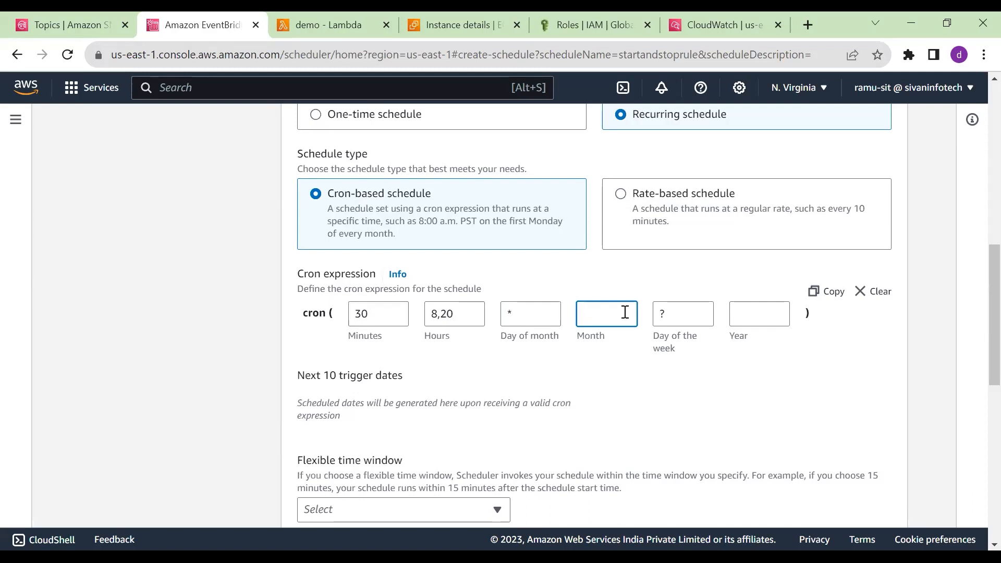
pyautogui.write('*')
pyautogui.click(749, 322)
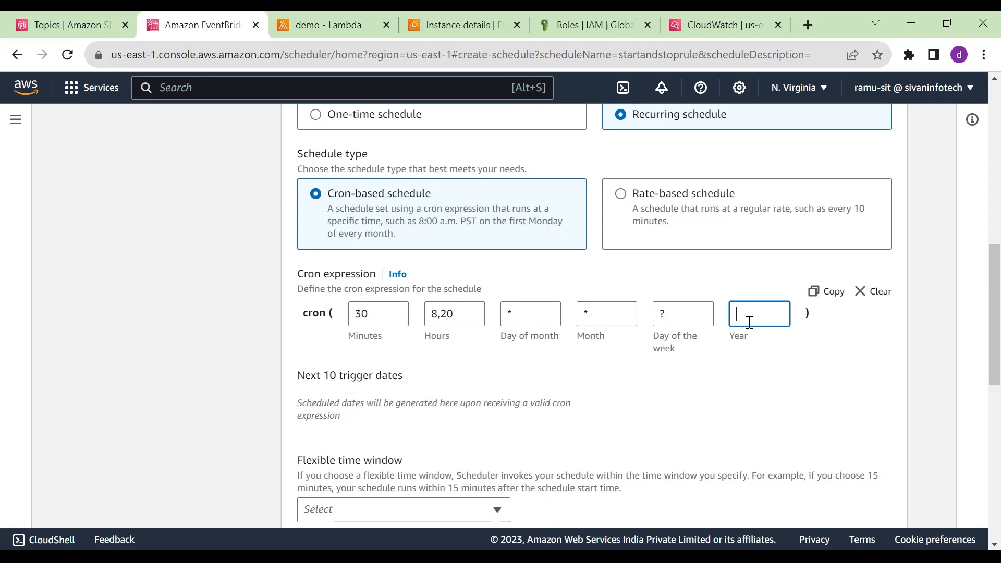
pyautogui.write('*')
# Check the trigger dates and set the cron expression's day of the week to MON-FRI
pyautogui.scroll(-3, 782, 429)
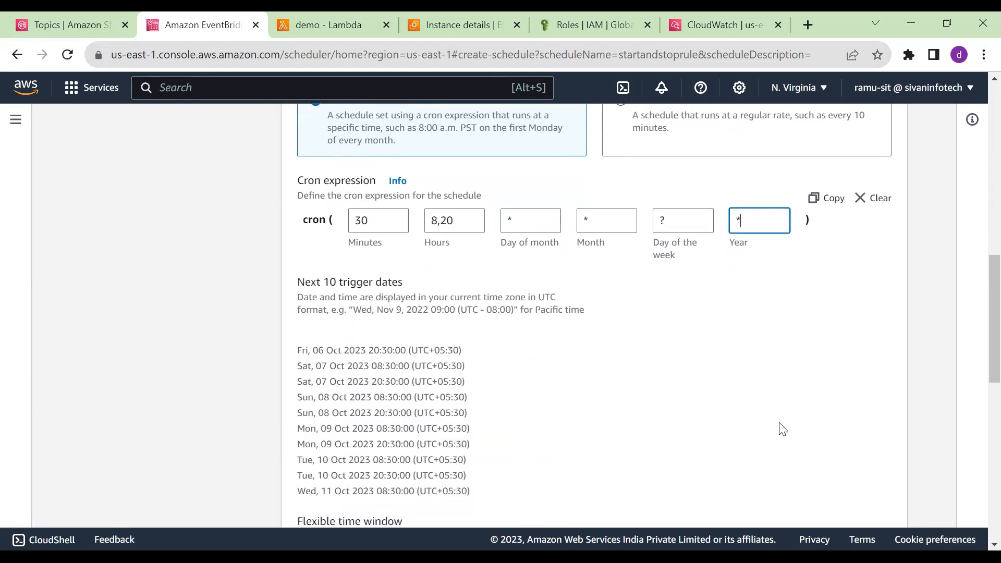
pyautogui.scroll(-1, 779, 429)
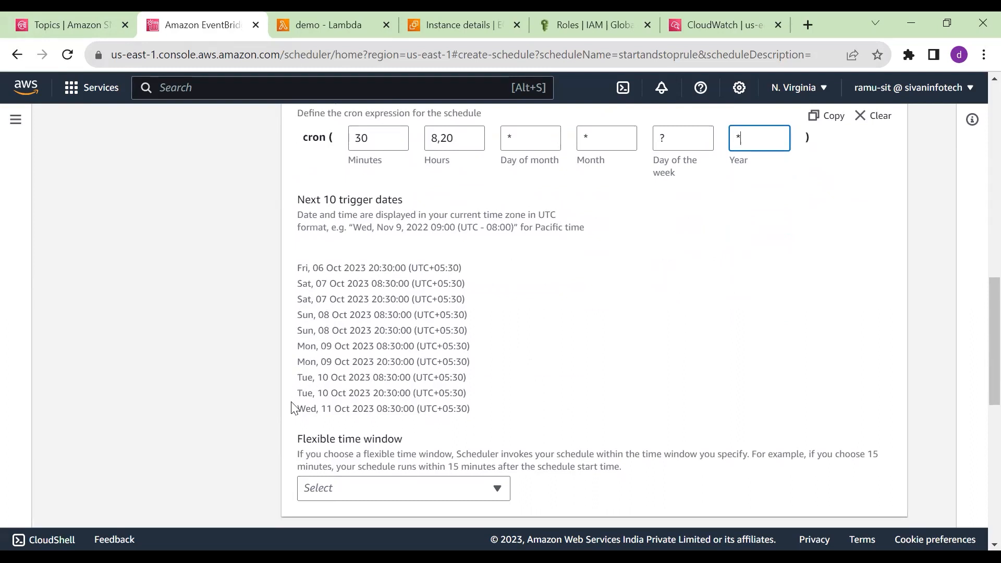
pyautogui.scroll(2, 462, 408)
pyautogui.doubleClick(659, 244)
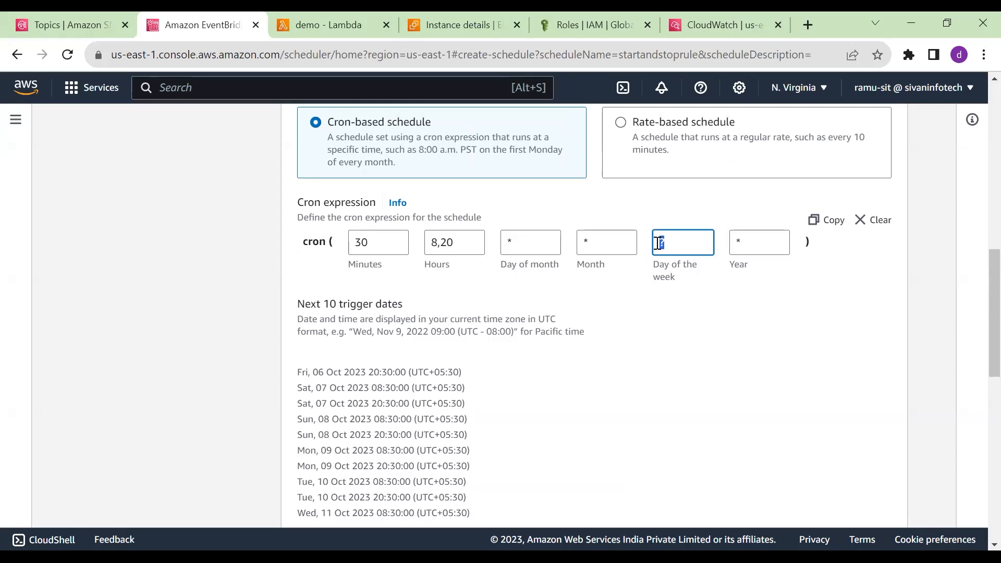
pyautogui.press('BackSpace')
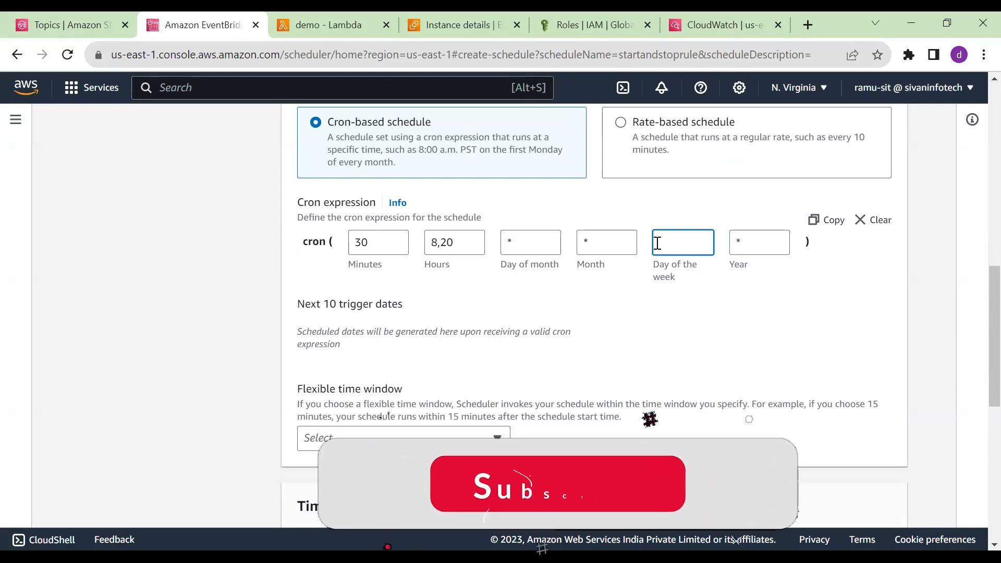
pyautogui.write('MON-FRI')
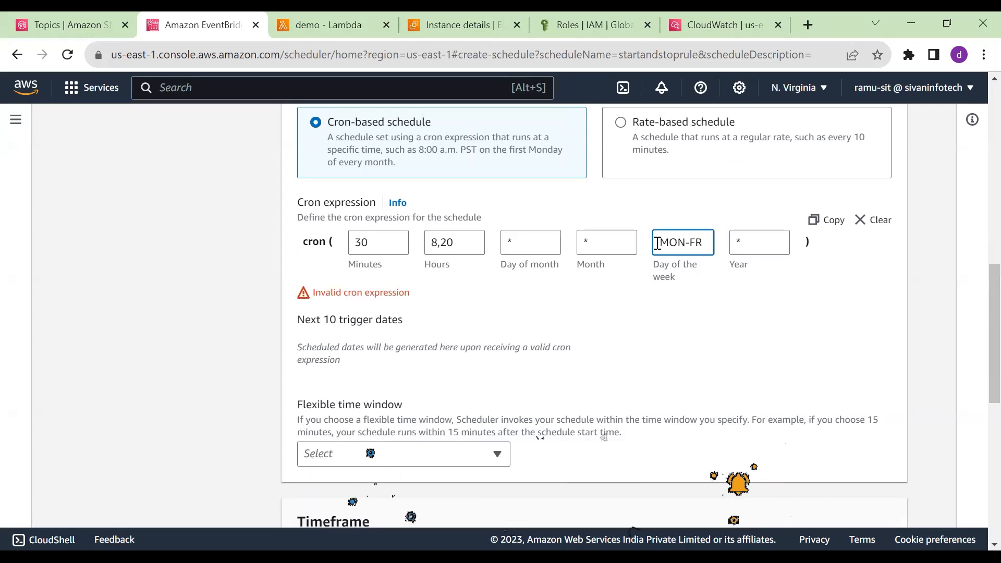
# Examine the next 10 trigger dates and their times, along with the schedule's time zone
pyautogui.scroll(-2, 777, 398)
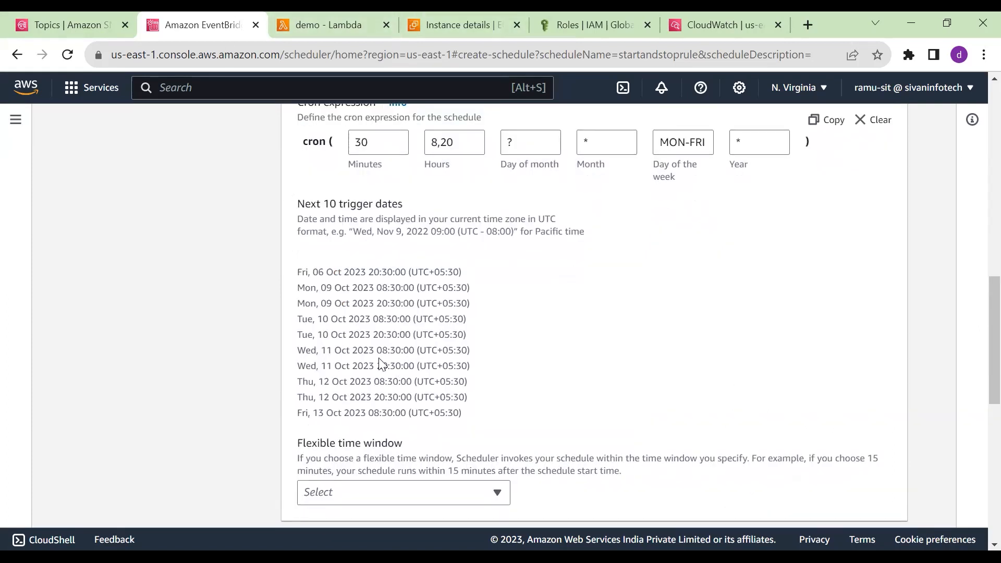
pyautogui.moveTo(296, 272); pyautogui.dragTo(405, 274)
pyautogui.click(375, 271)
pyautogui.scroll(1, 608, 412)
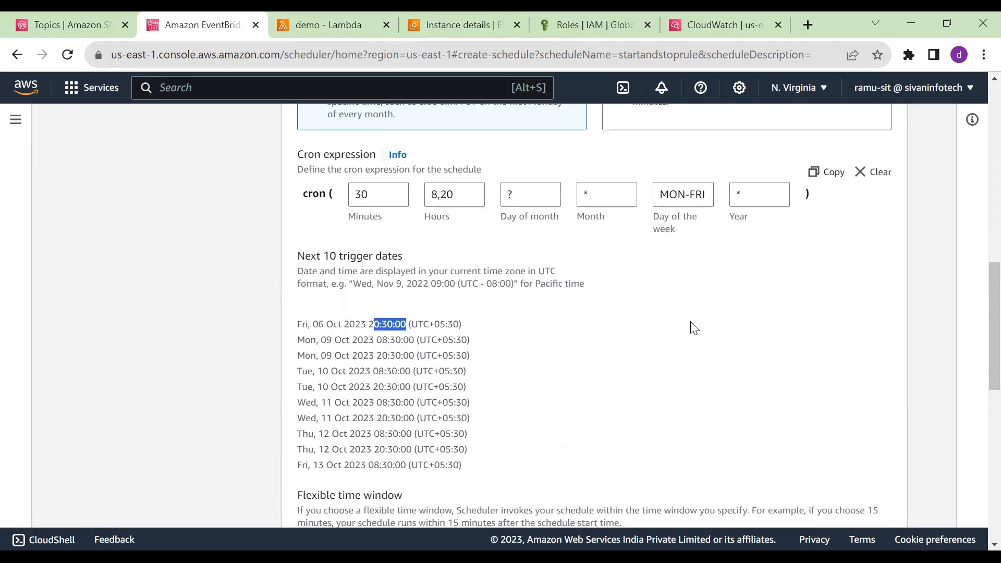
pyautogui.scroll(-8, 754, 300)
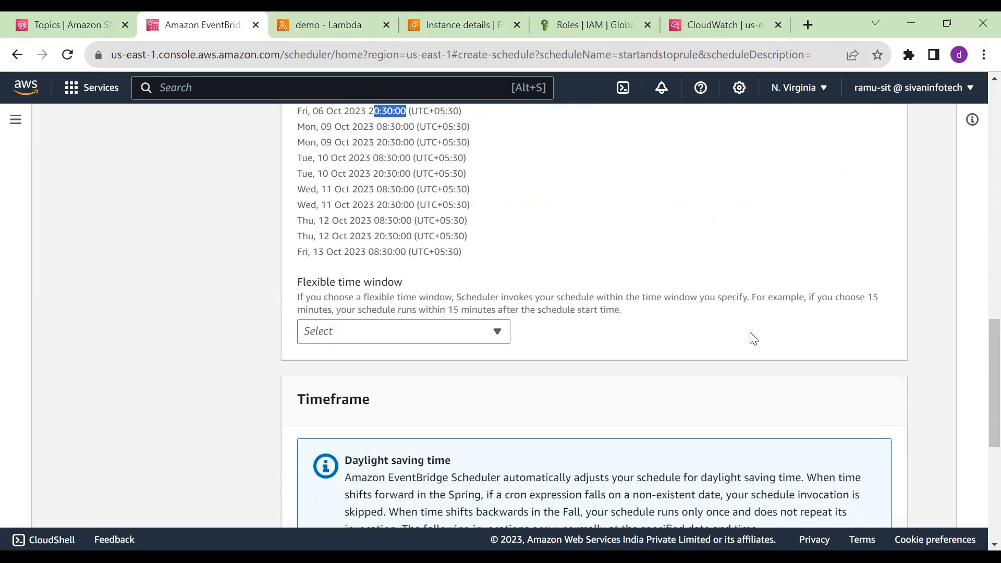
pyautogui.scroll(-2, 763, 438)
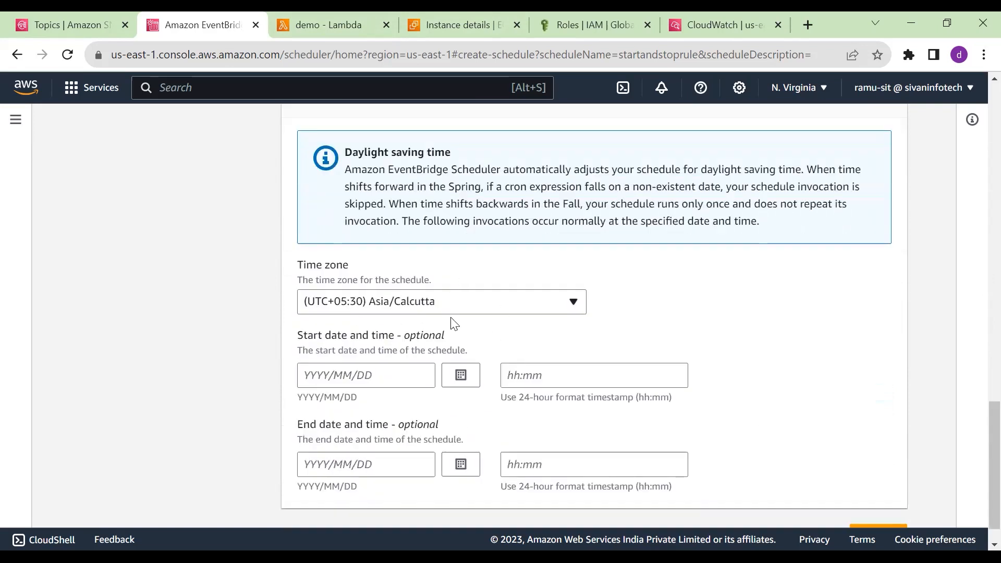
pyautogui.scroll(6, 722, 330)
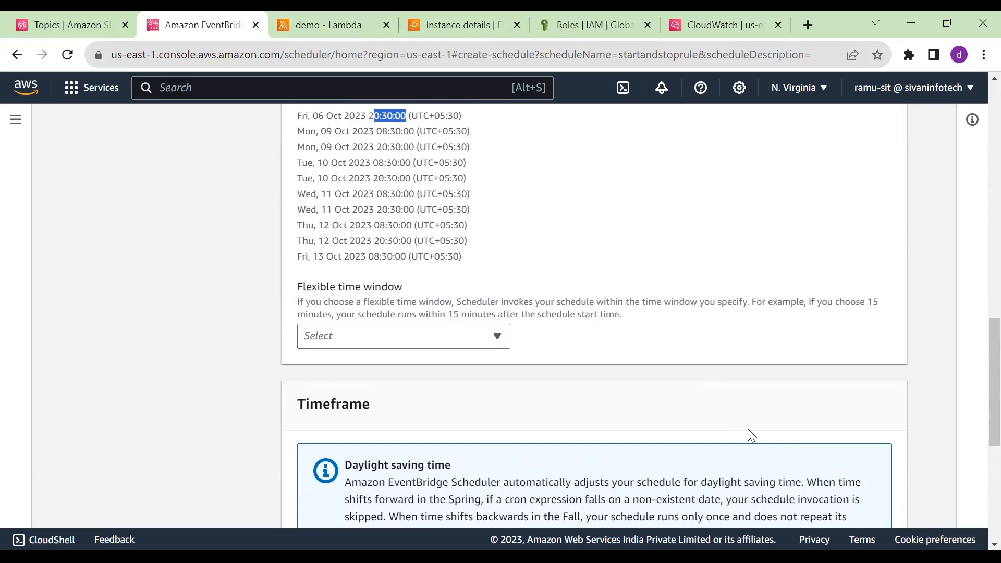
pyautogui.scroll(3, 747, 436)
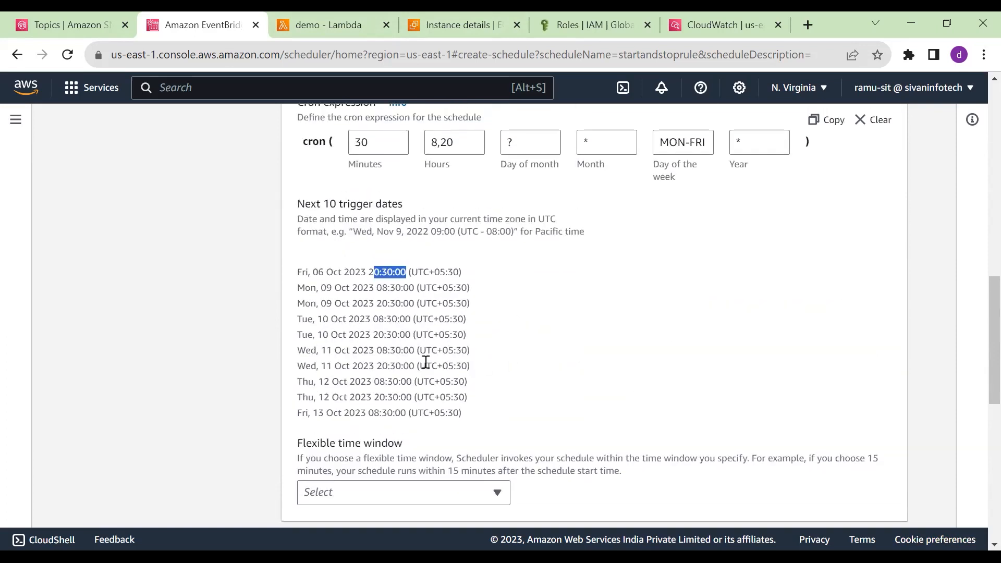
pyautogui.click(590, 336)
pyautogui.moveTo(369, 275); pyautogui.dragTo(401, 275)
pyautogui.moveTo(358, 288); pyautogui.dragTo(428, 397)
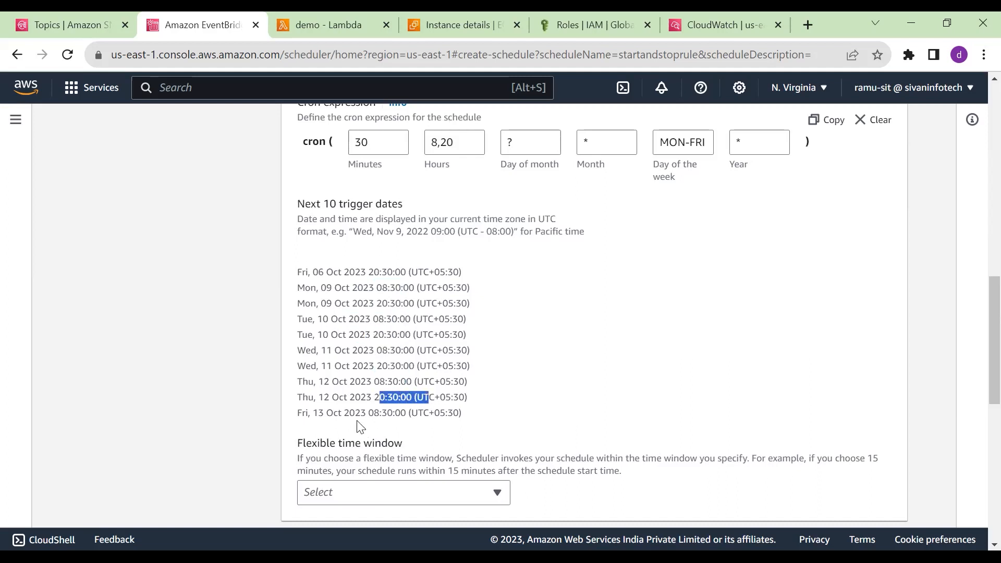
pyautogui.moveTo(374, 413); pyautogui.dragTo(401, 413)
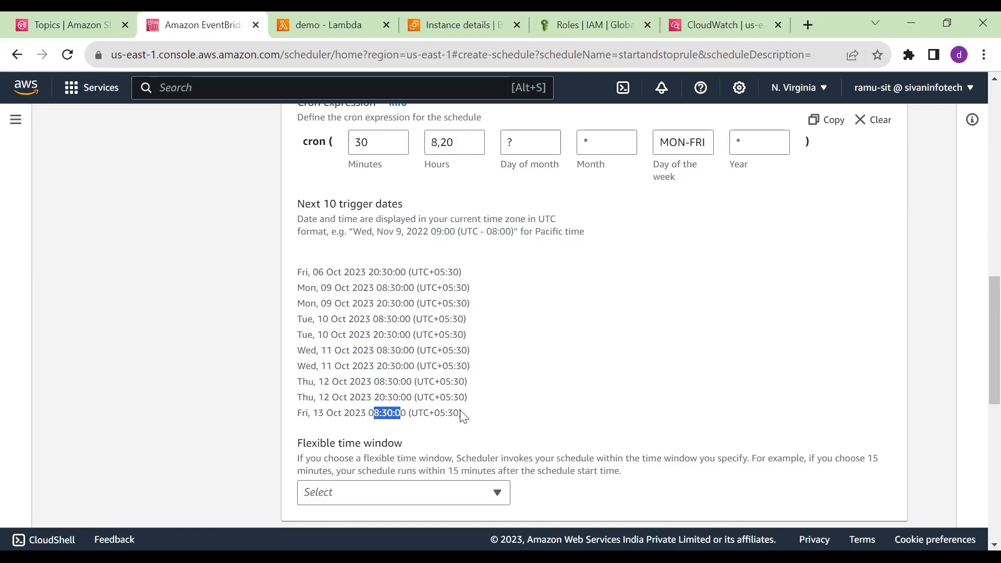
# Try 15 minutes as the schedule's flexible time window, and set it to Off
pyautogui.scroll(-3, 554, 393)
pyautogui.moveTo(287, 291); pyautogui.dragTo(378, 301)
pyautogui.click(477, 297)
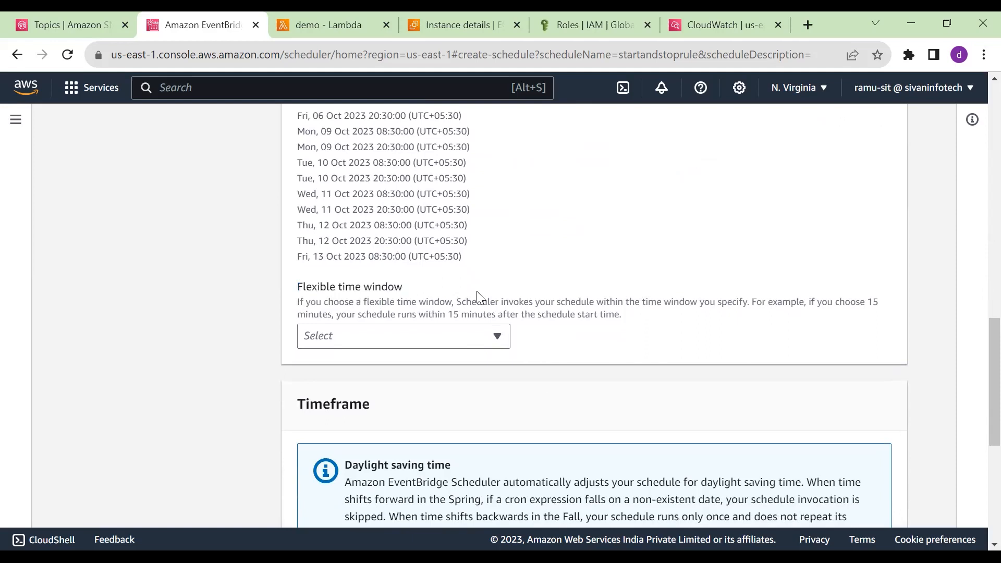
pyautogui.click(461, 346)
pyautogui.scroll(-2, 339, 290)
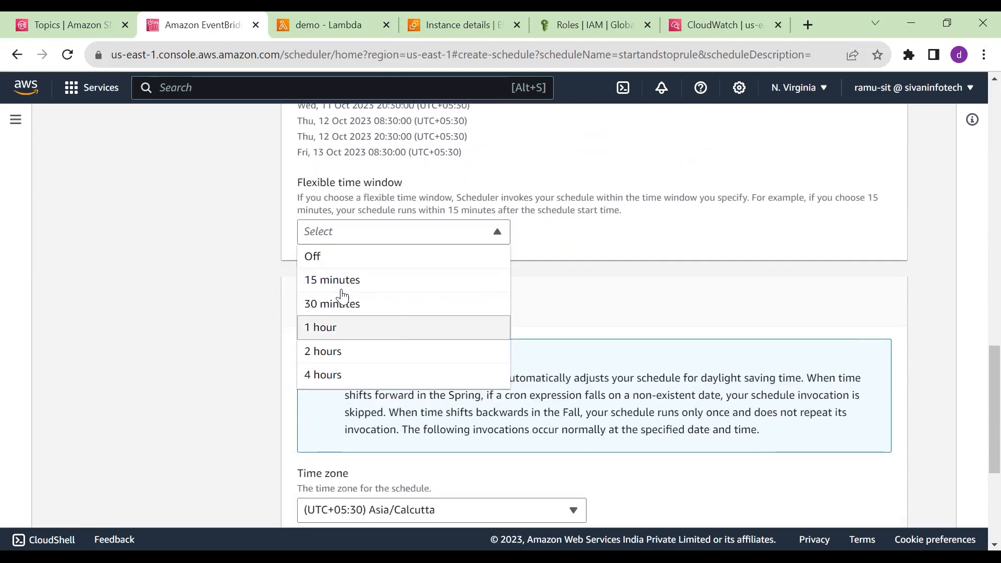
pyautogui.click(391, 285)
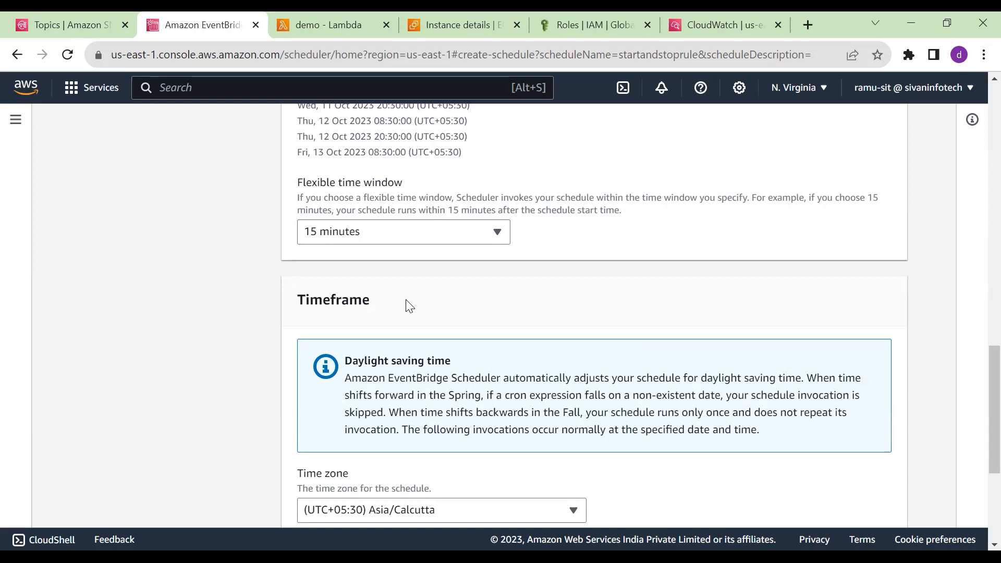
pyautogui.click(422, 233)
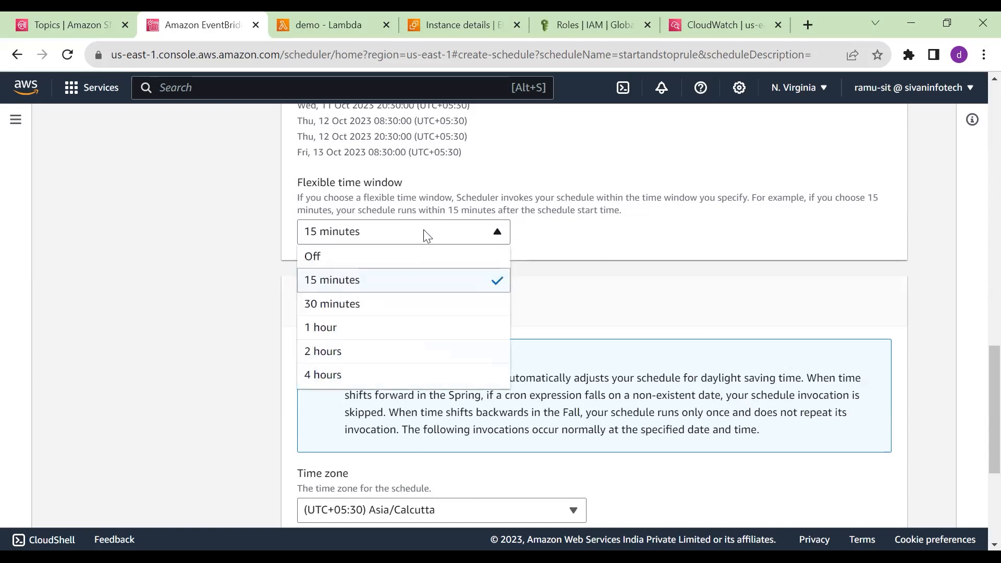
pyautogui.click(401, 254)
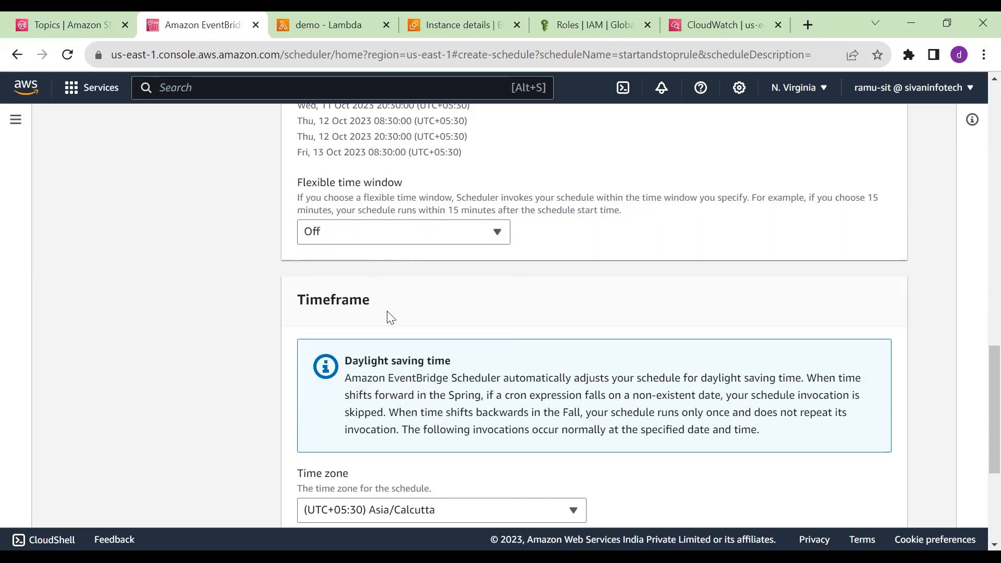
# Review the Timeframe section's time zone and optional start and end dates against the trigger dates
pyautogui.scroll(-2, 389, 317)
pyautogui.scroll(-2, 390, 324)
pyautogui.scroll(1, 654, 404)
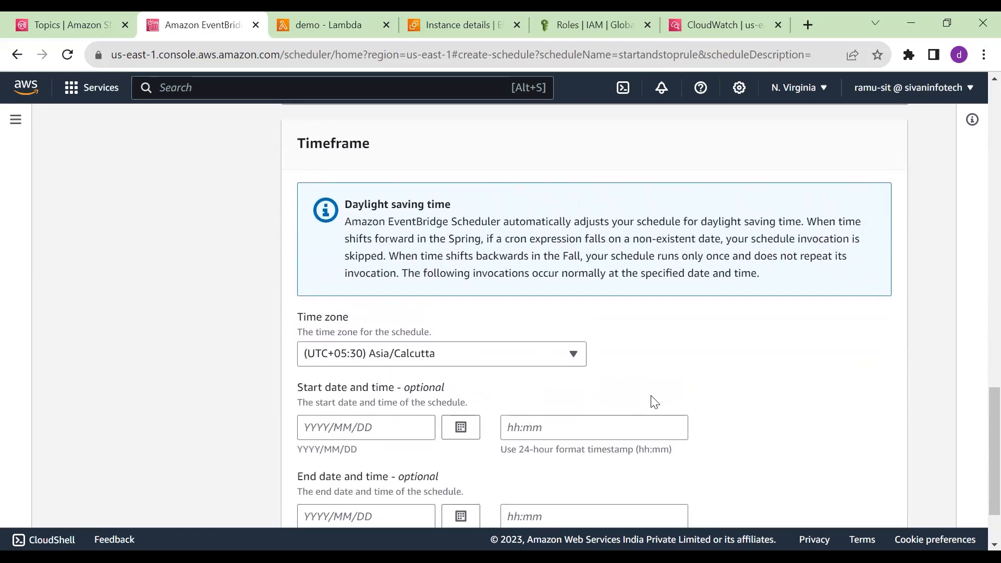
pyautogui.scroll(-1, 646, 396)
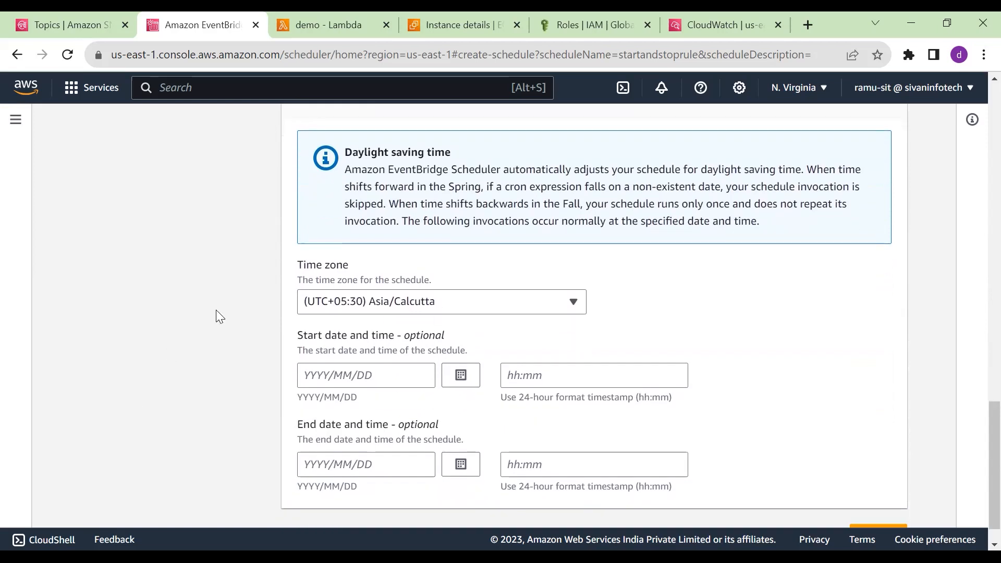
pyautogui.scroll(1, 362, 350)
pyautogui.scroll(3, 362, 350)
pyautogui.scroll(-3, 351, 228)
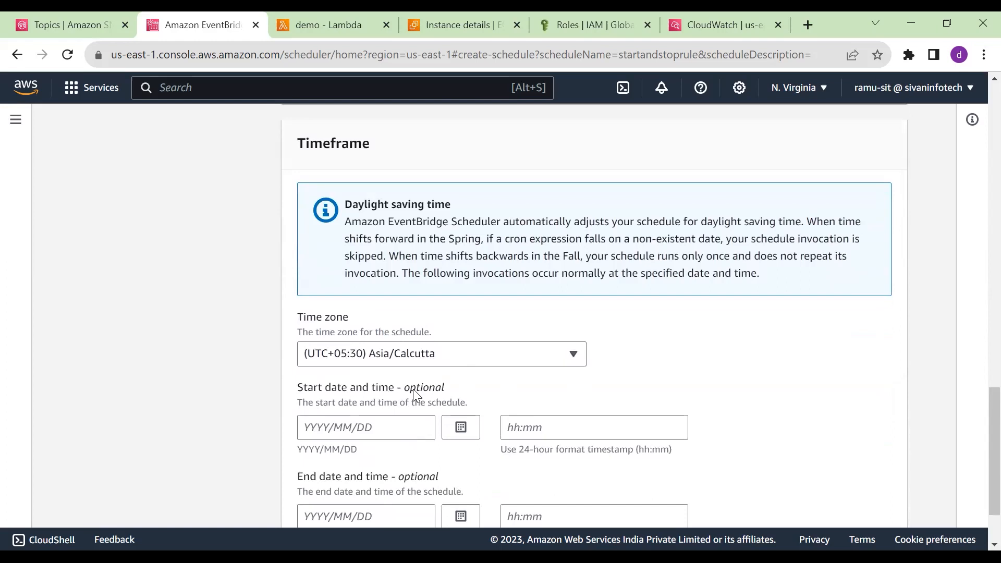
pyautogui.scroll(5, 324, 286)
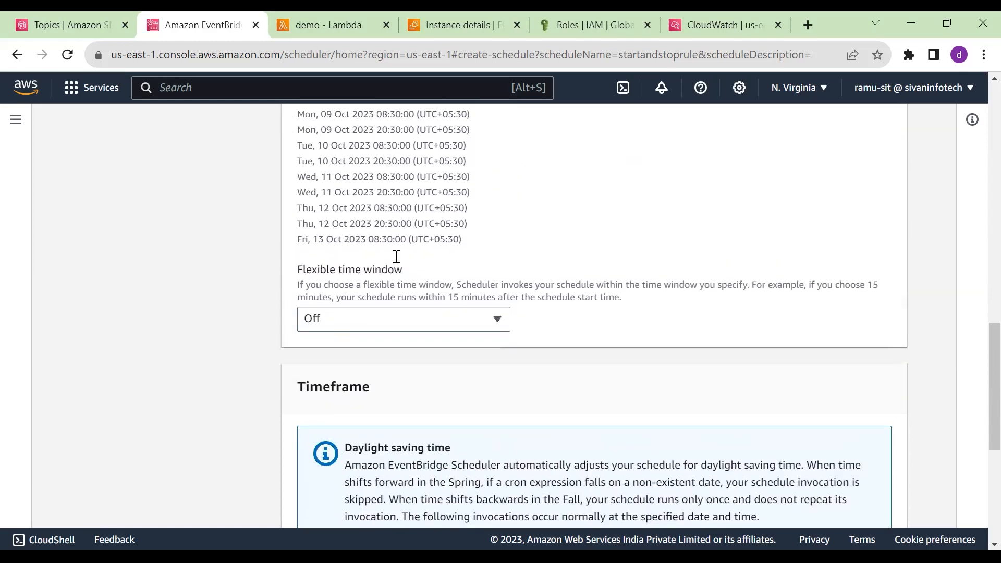
# Compare the upcoming trigger dates with the Timeframe section's time zone and its optional start and end date fields
pyautogui.scroll(2, 539, 343)
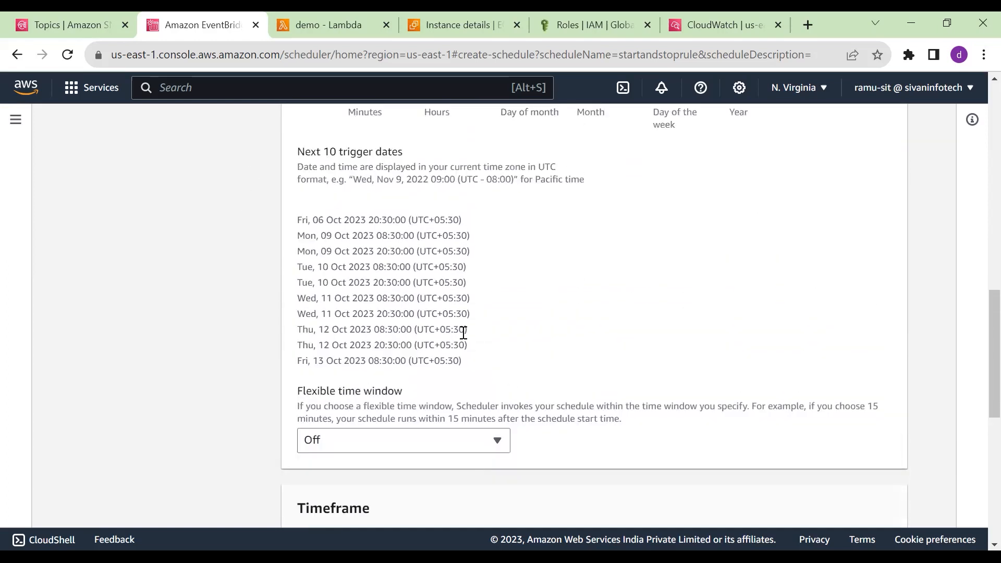
pyautogui.scroll(-4, 460, 331)
pyautogui.scroll(-4, 484, 340)
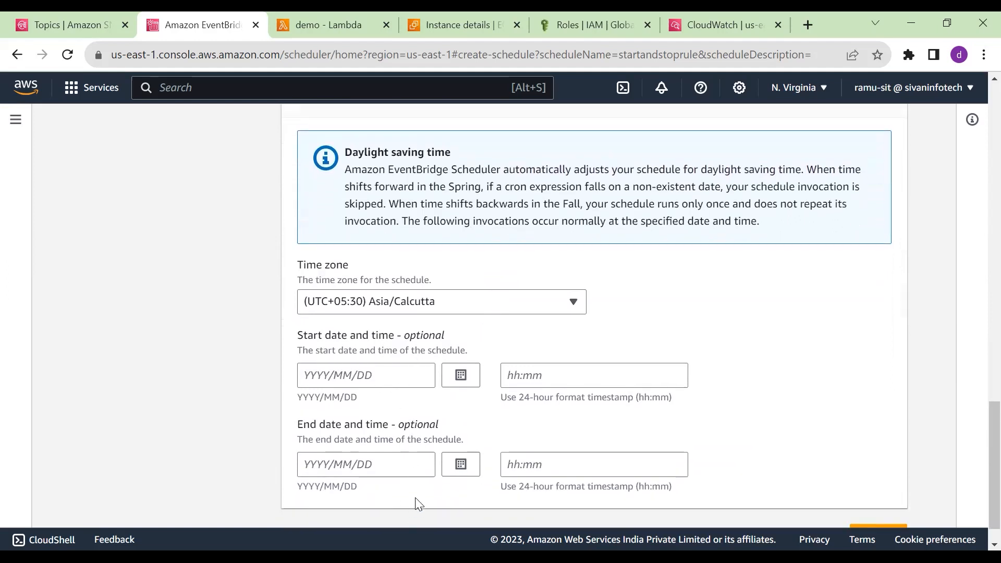
pyautogui.scroll(-1, 432, 509)
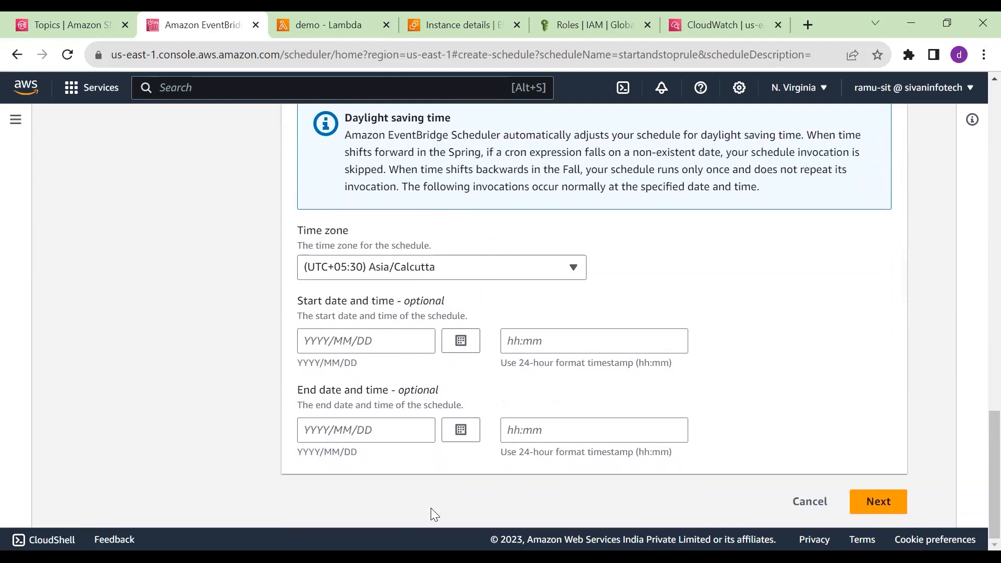
pyautogui.moveTo(295, 302); pyautogui.dragTo(404, 302)
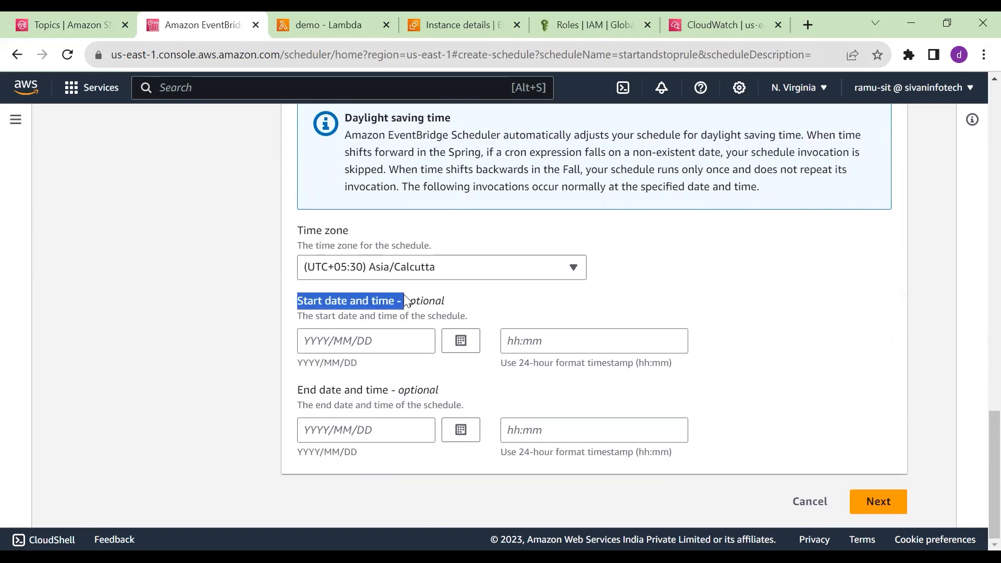
pyautogui.moveTo(293, 391); pyautogui.dragTo(474, 399)
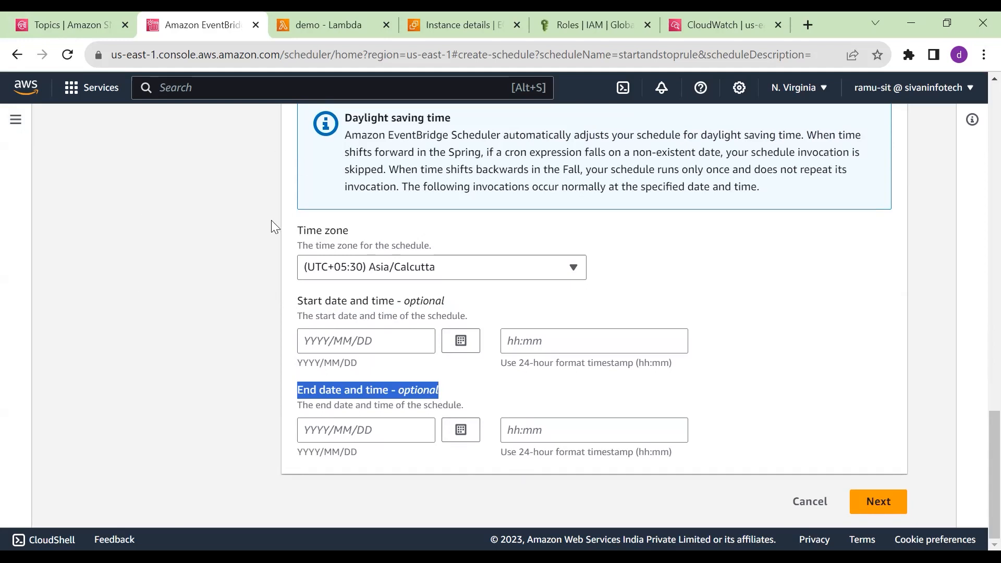
pyautogui.scroll(2, 805, 389)
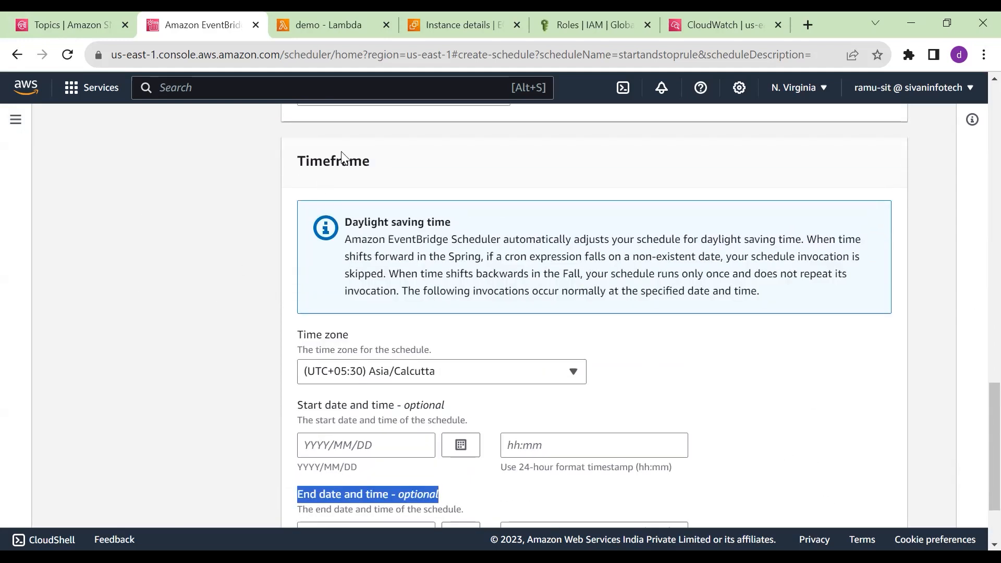
pyautogui.scroll(-2, 677, 425)
pyautogui.click(877, 501)
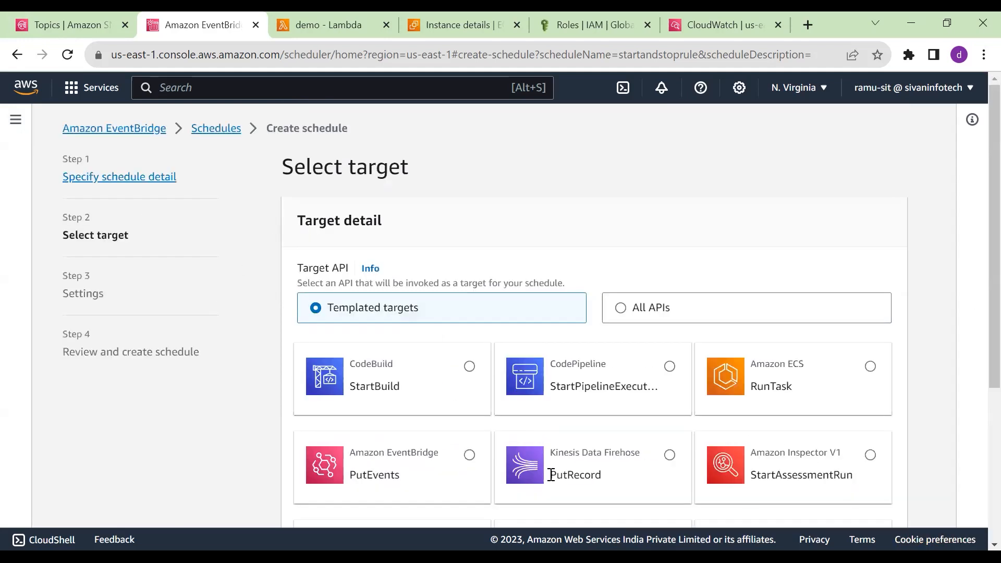
pyautogui.scroll(-4, 664, 440)
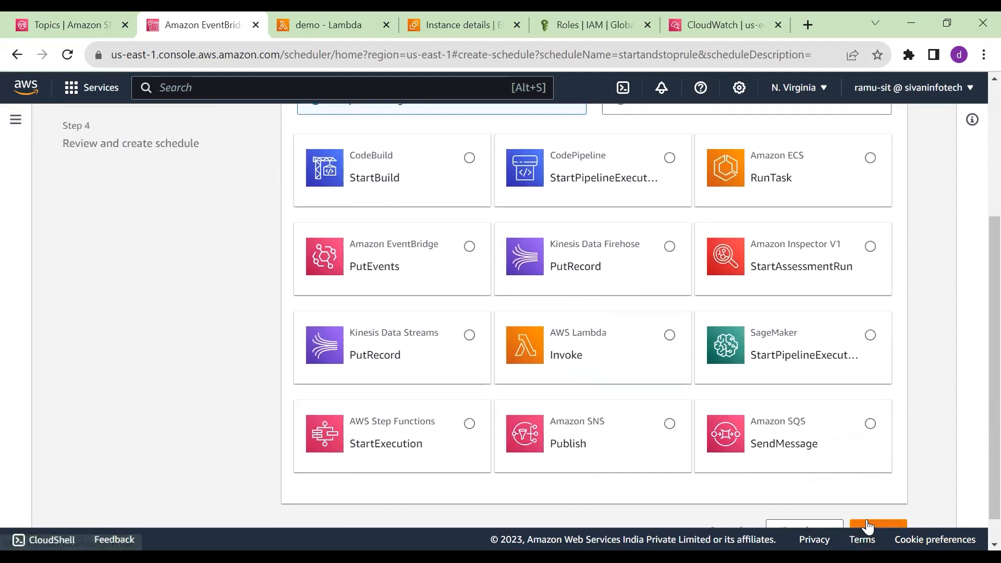
pyautogui.click(809, 500)
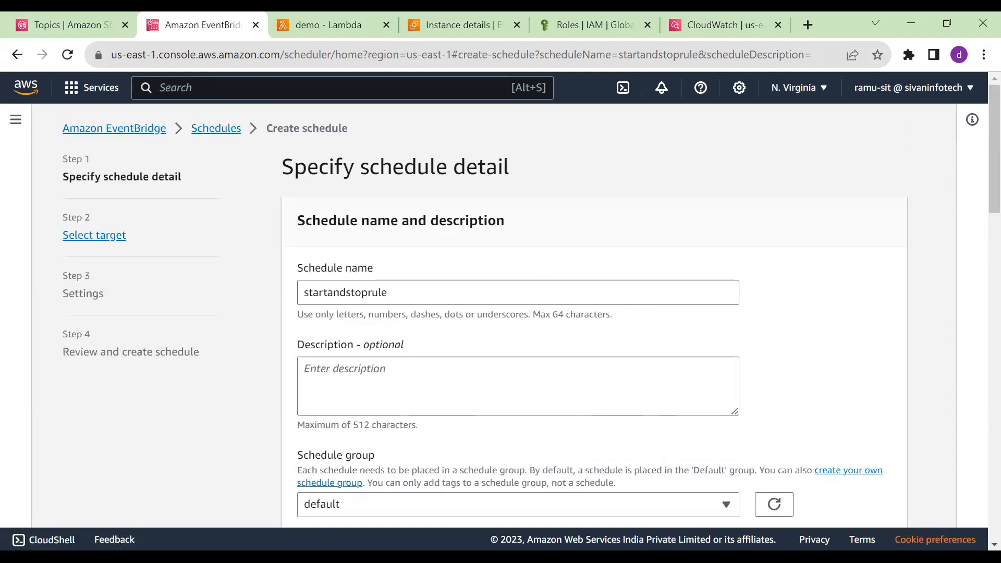
# Set the hours of the schedule's cron expression to 17 only
pyautogui.scroll(-7, 768, 364)
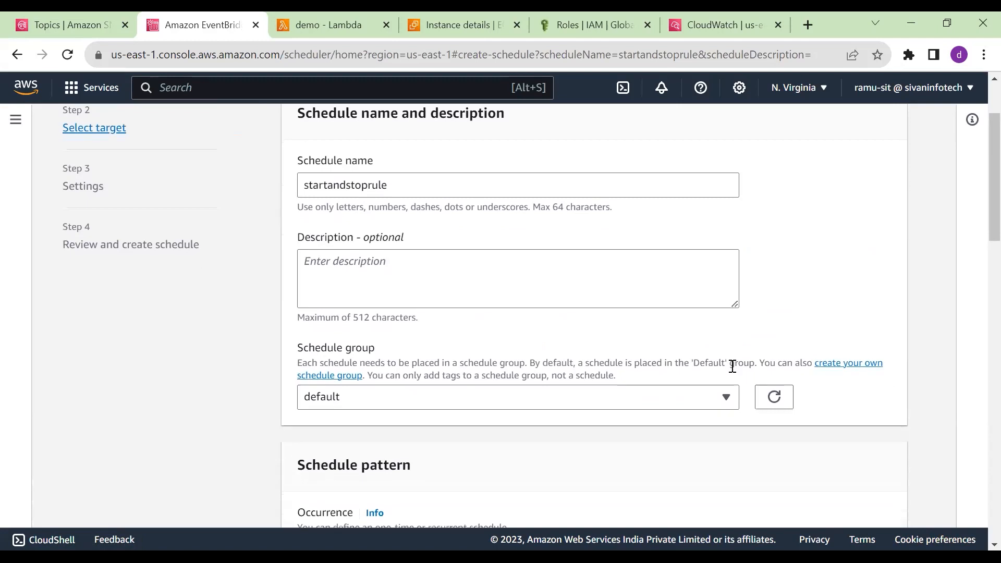
pyautogui.scroll(-4, 690, 416)
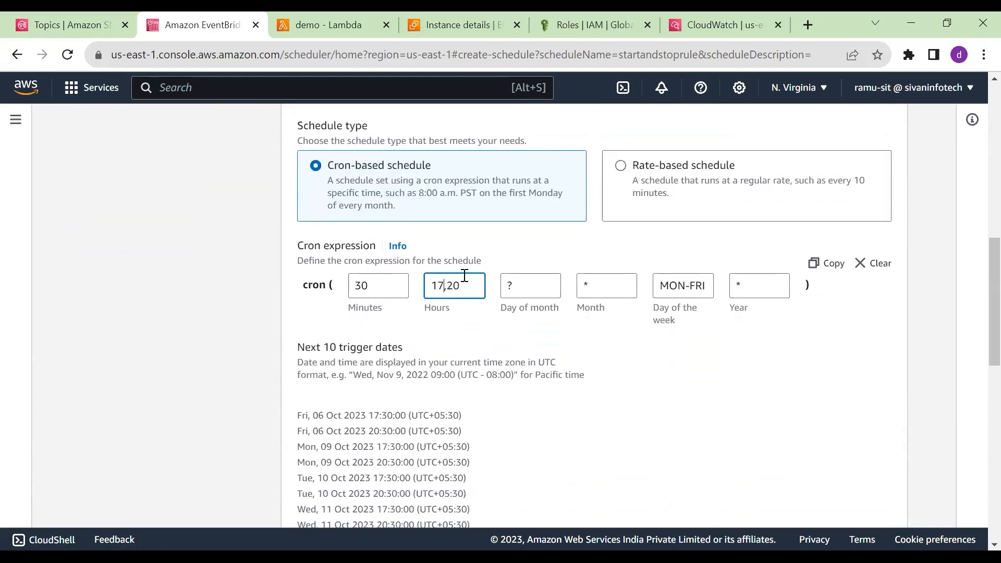
pyautogui.press('Delete')
pyautogui.press('Delete')
pyautogui.press('Delete')
# Set the cron expression's minutes to 35,40 and continue to the target selection
pyautogui.click(390, 287)
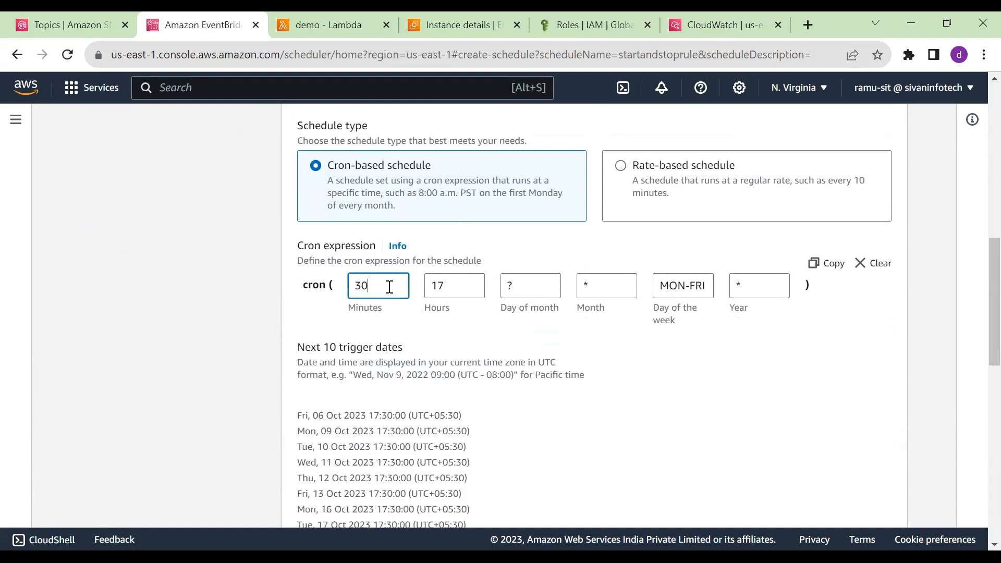
pyautogui.press('BackSpace')
pyautogui.write('5,')
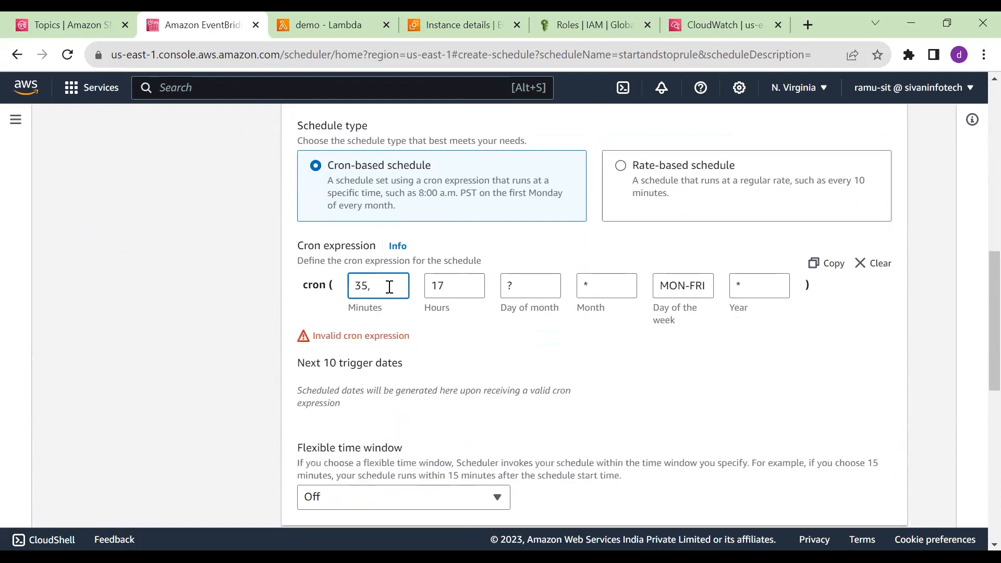
pyautogui.write('40')
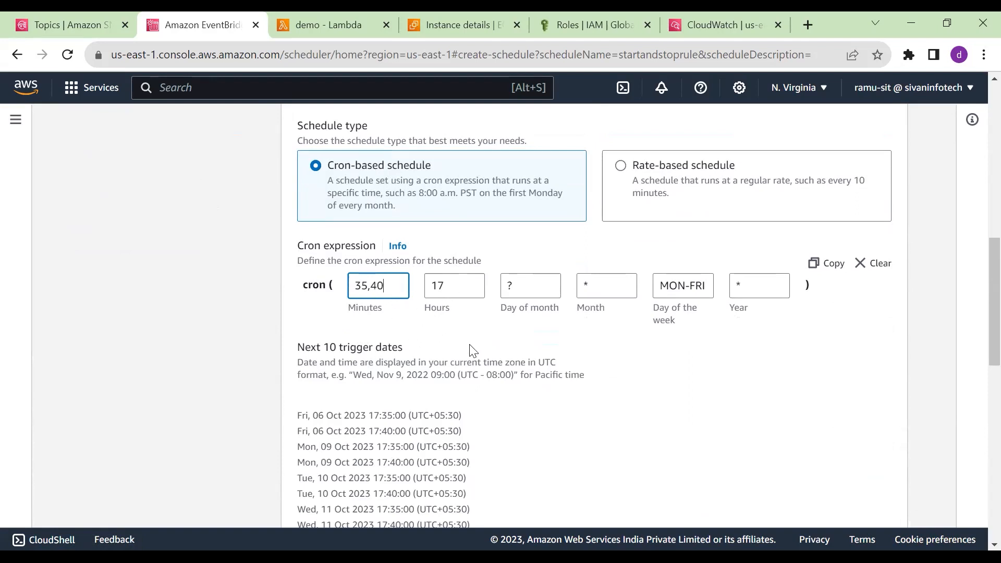
pyautogui.scroll(-13, 579, 298)
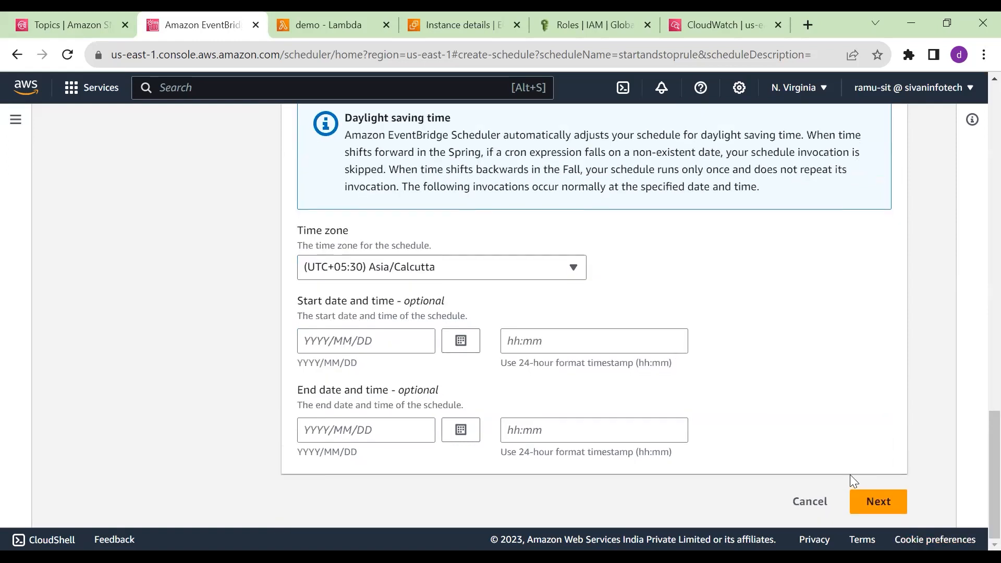
pyautogui.click(864, 499)
# Look through the templated targets and choose AWS Lambda Invoke as the schedule's target
pyautogui.scroll(-1, 667, 412)
pyautogui.scroll(-1, 668, 409)
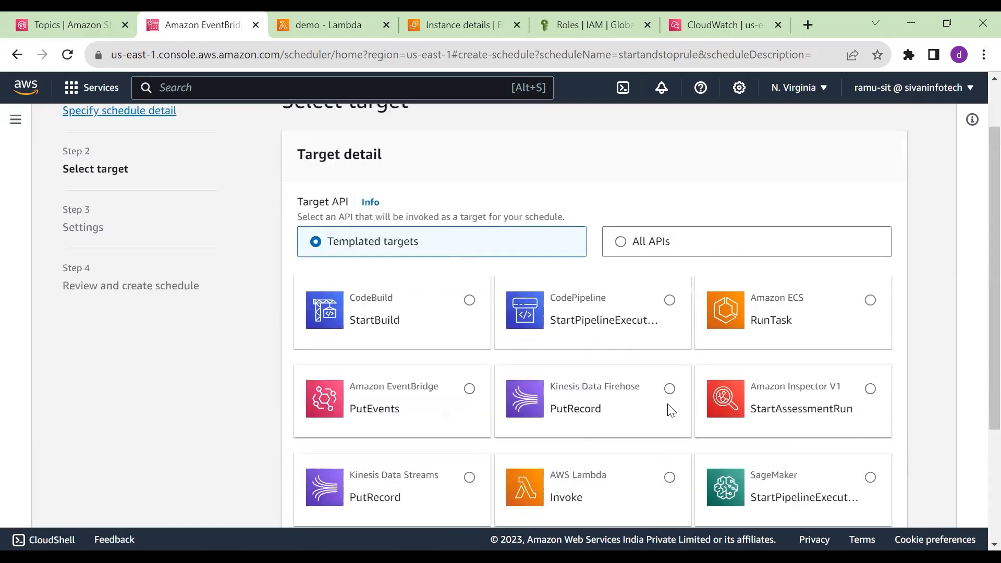
pyautogui.scroll(2, 668, 409)
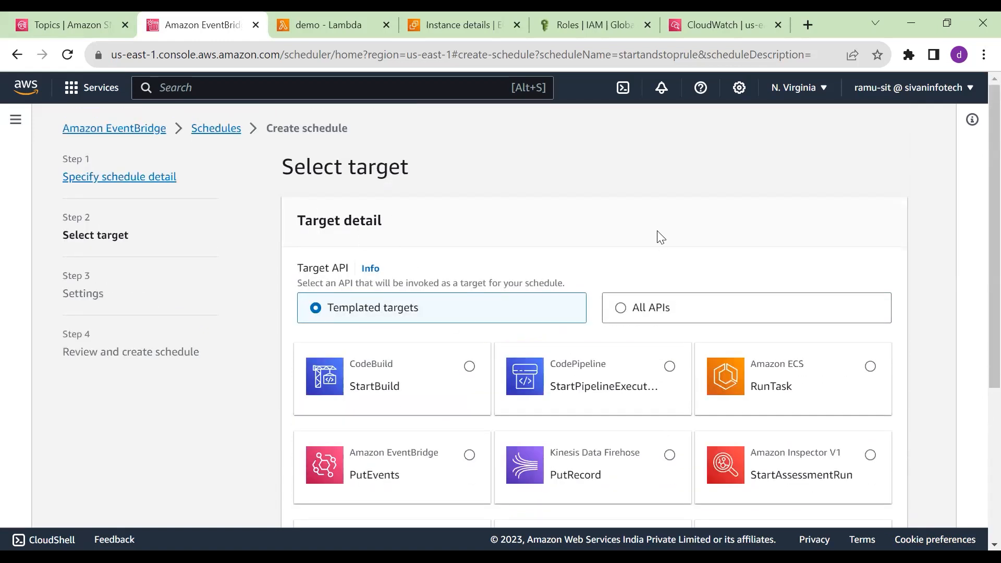
pyautogui.scroll(-1, 449, 315)
pyautogui.scroll(-1, 522, 328)
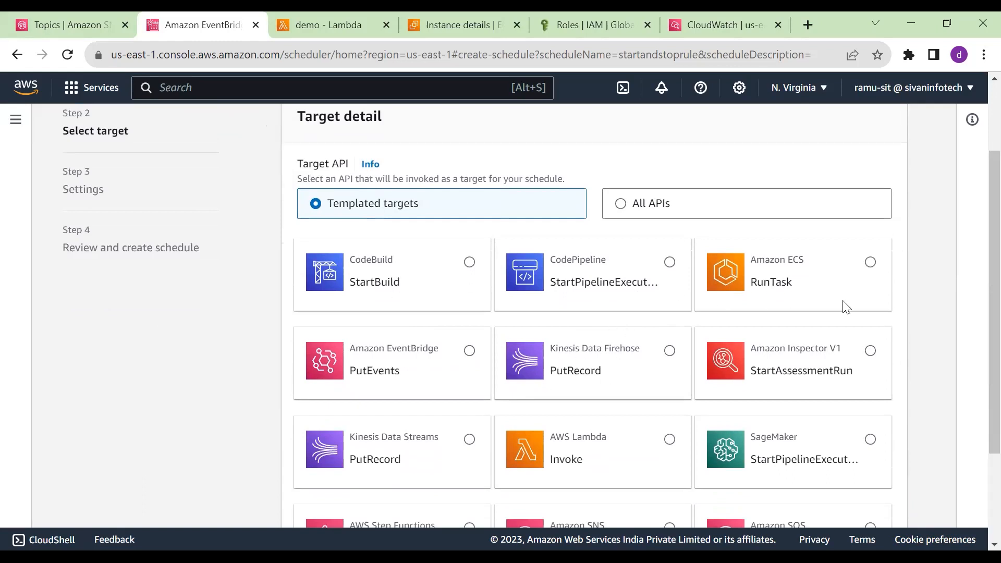
pyautogui.scroll(-1, 659, 319)
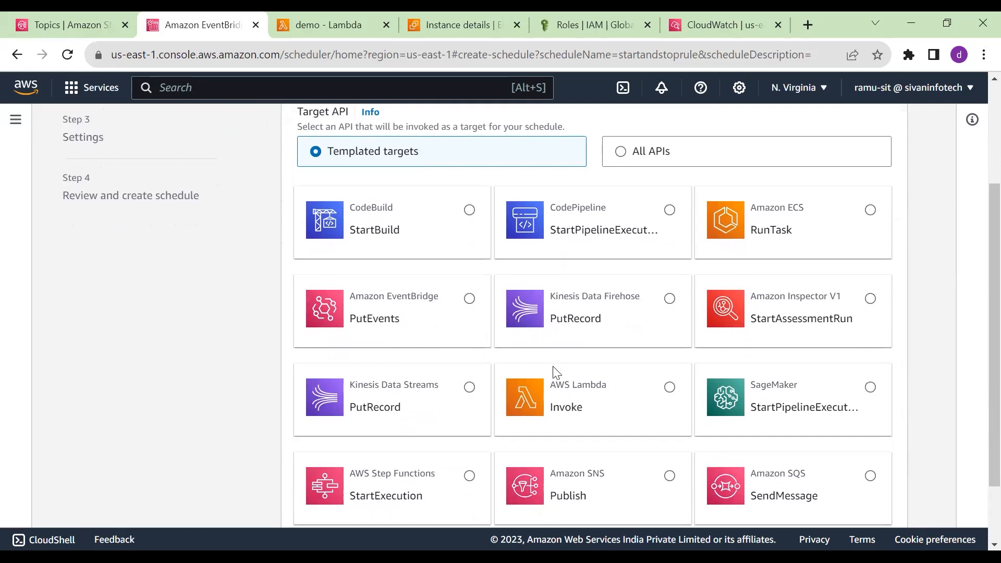
pyautogui.scroll(-2, 558, 374)
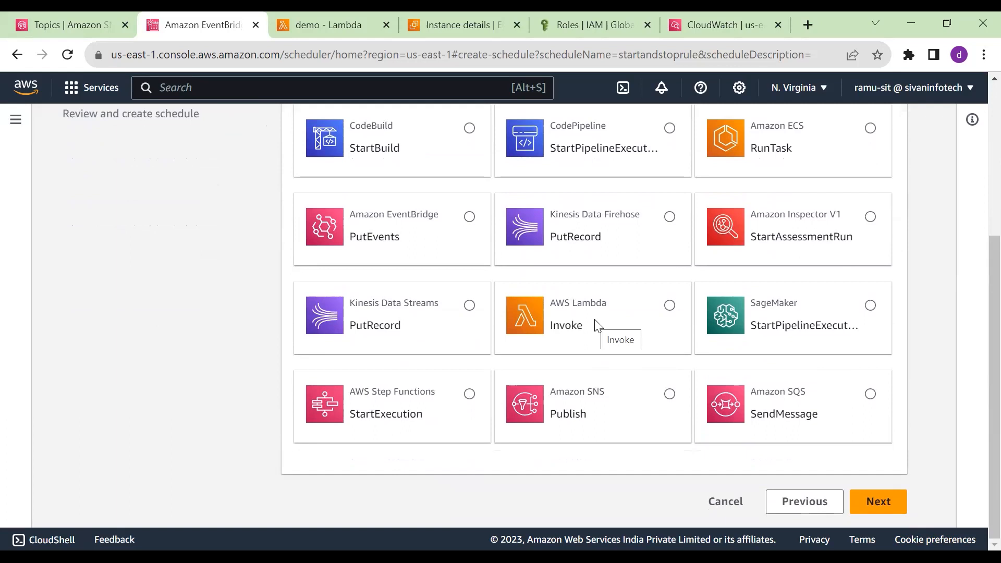
pyautogui.click(669, 305)
pyautogui.scroll(-8, 852, 396)
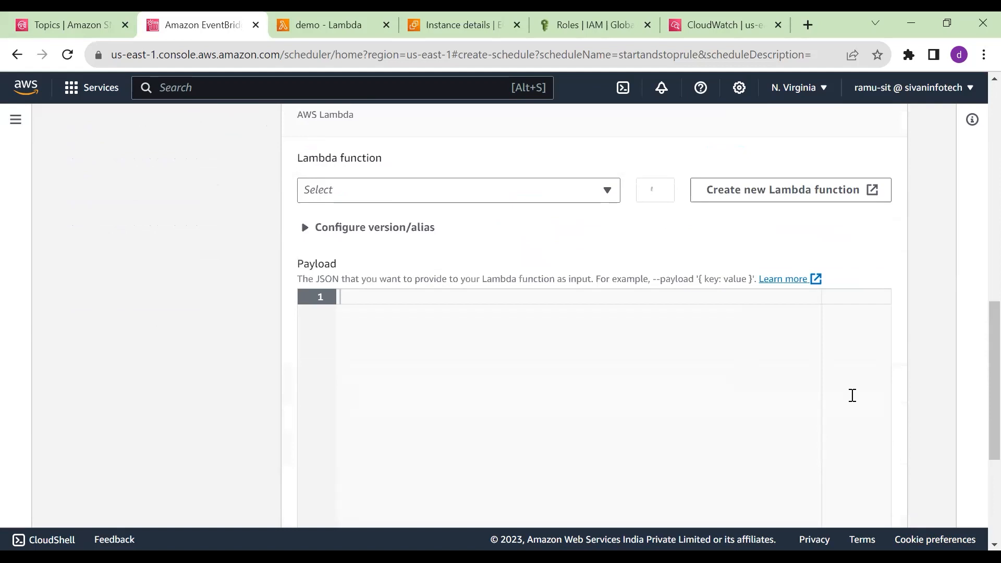
# Select startandstop as the Lambda function to invoke, leave the payload empty, and continue to the optional settings
pyautogui.click(555, 198)
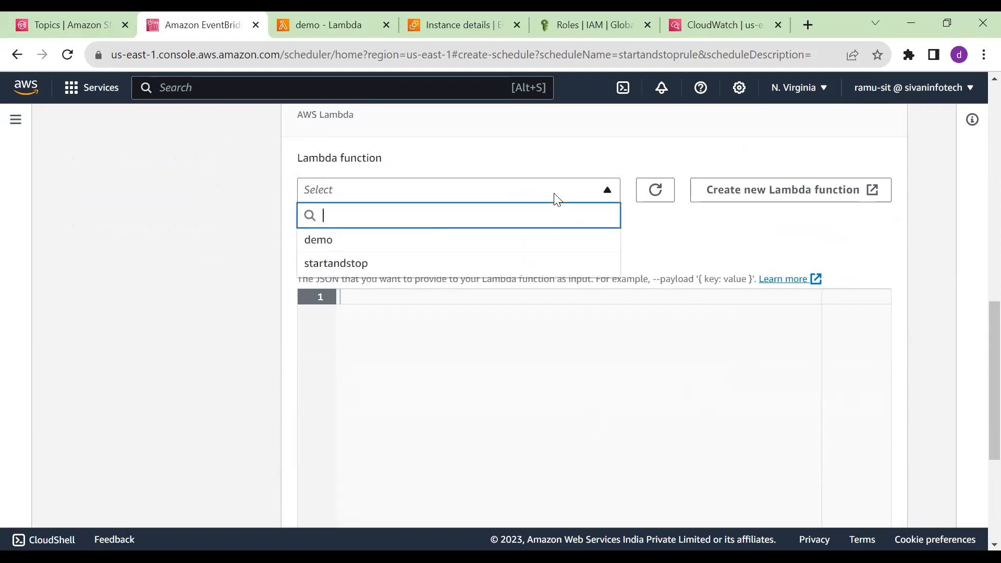
pyautogui.click(534, 272)
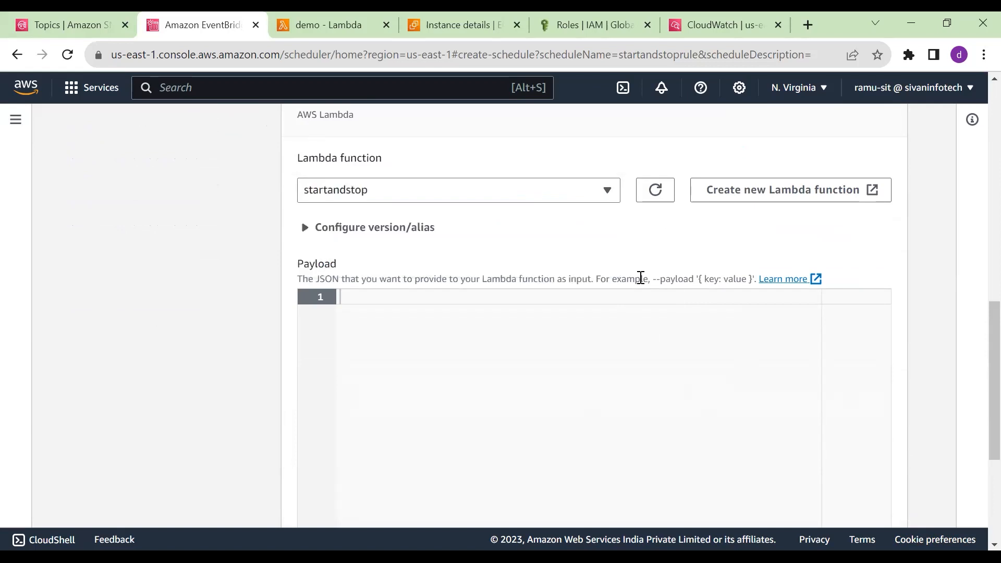
pyautogui.scroll(-5, 678, 302)
pyautogui.click(878, 502)
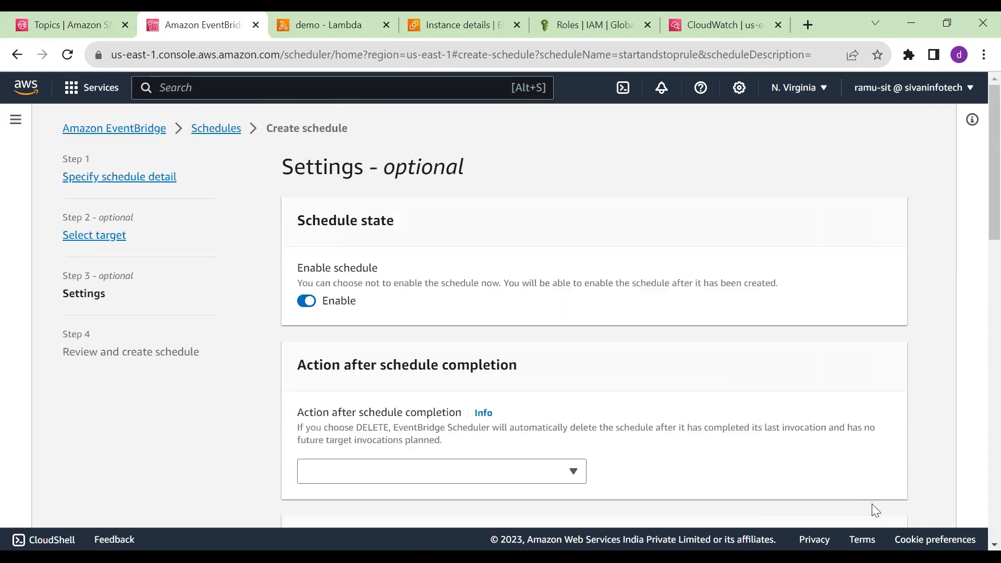
# Accept the default schedule settings with a new execution role for this schedule, and continue to the review
pyautogui.scroll(-4, 386, 313)
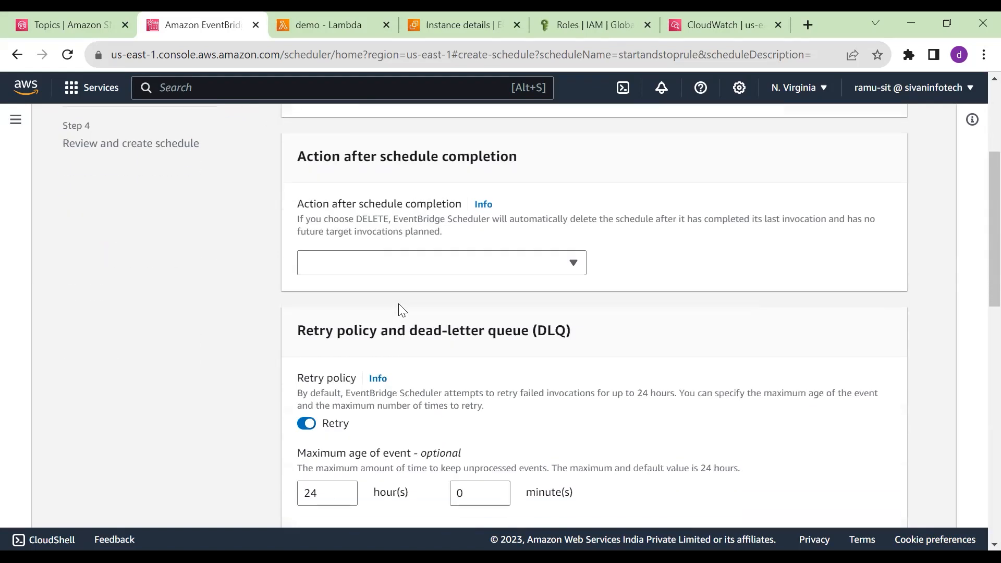
pyautogui.scroll(-3, 400, 306)
pyautogui.scroll(-8, 514, 323)
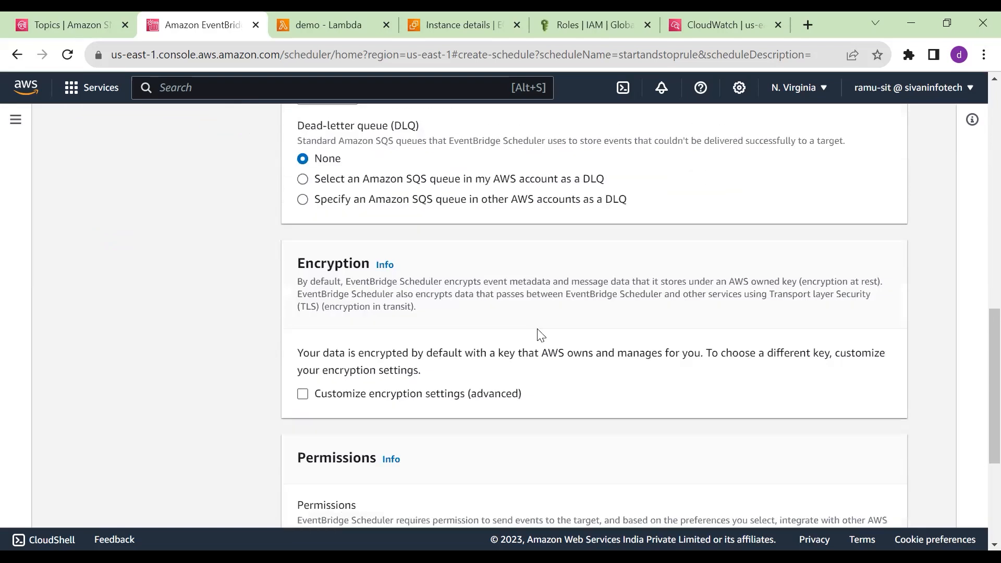
pyautogui.scroll(-2, 561, 344)
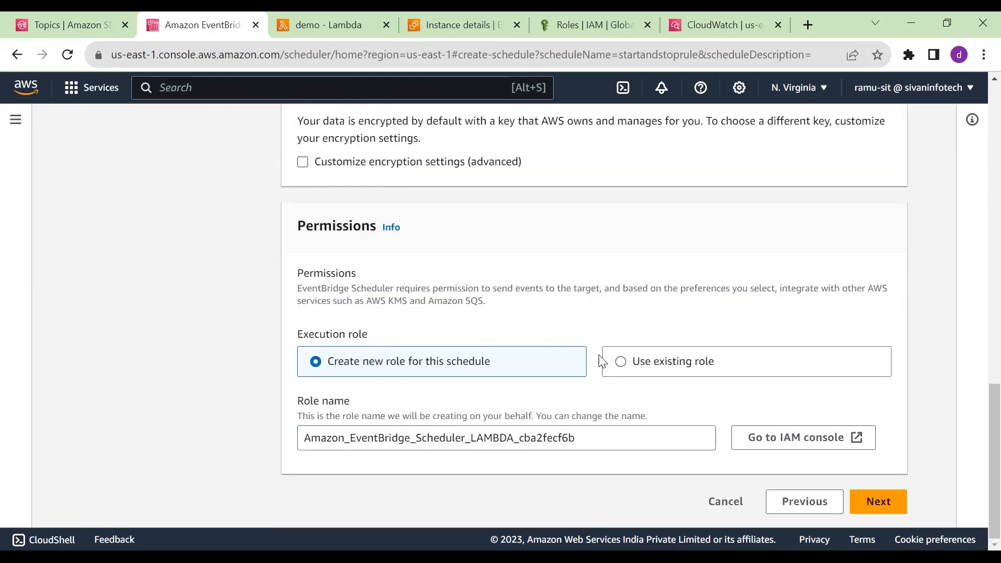
pyautogui.click(879, 501)
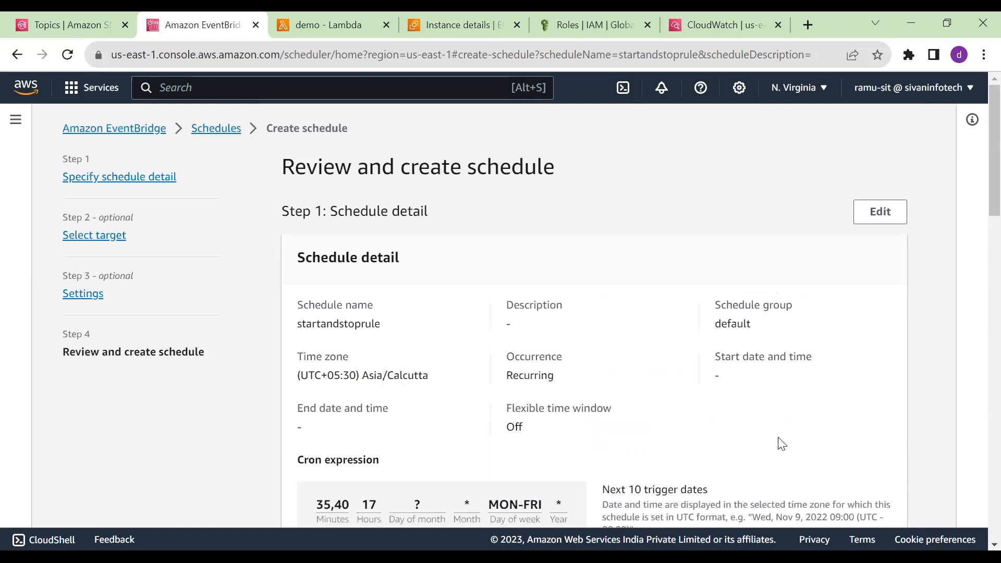
# Review the cron expression, the next 10 trigger dates and the remaining settings, and create the startandstoprule schedule
pyautogui.scroll(-3, 782, 443)
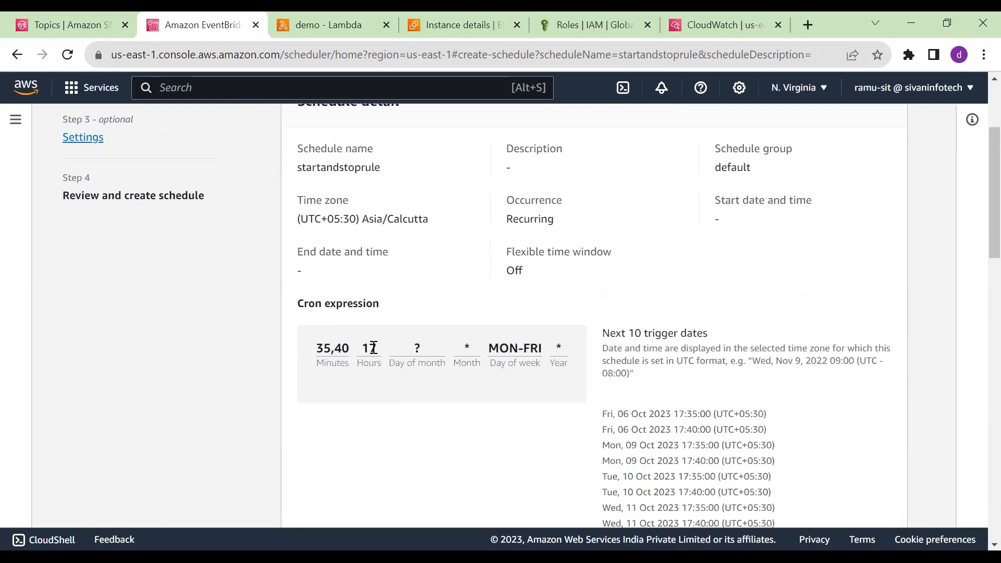
pyautogui.scroll(-2, 662, 411)
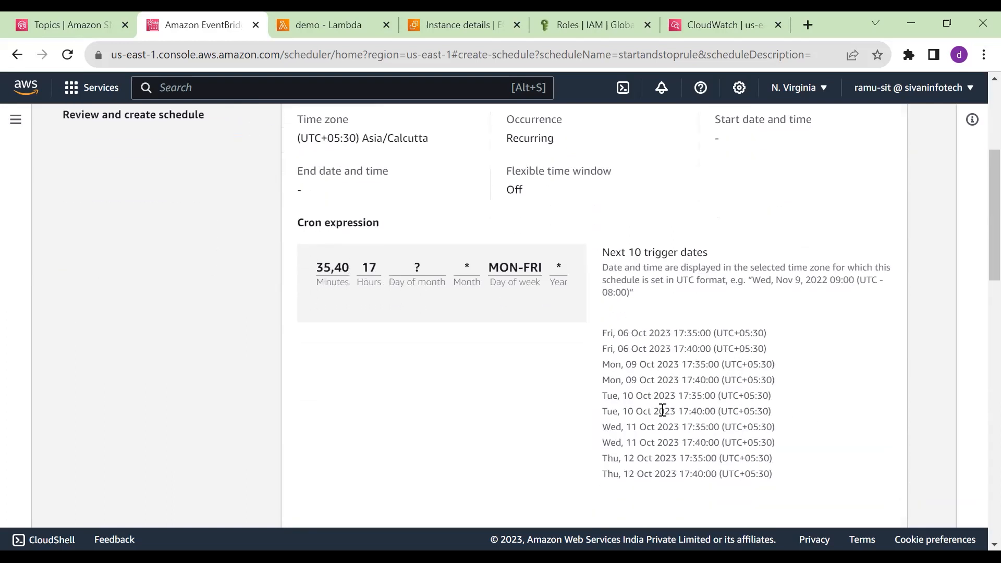
pyautogui.scroll(-1, 662, 411)
pyautogui.moveTo(603, 310); pyautogui.dragTo(710, 404)
pyautogui.click(782, 406)
pyautogui.scroll(-10, 818, 454)
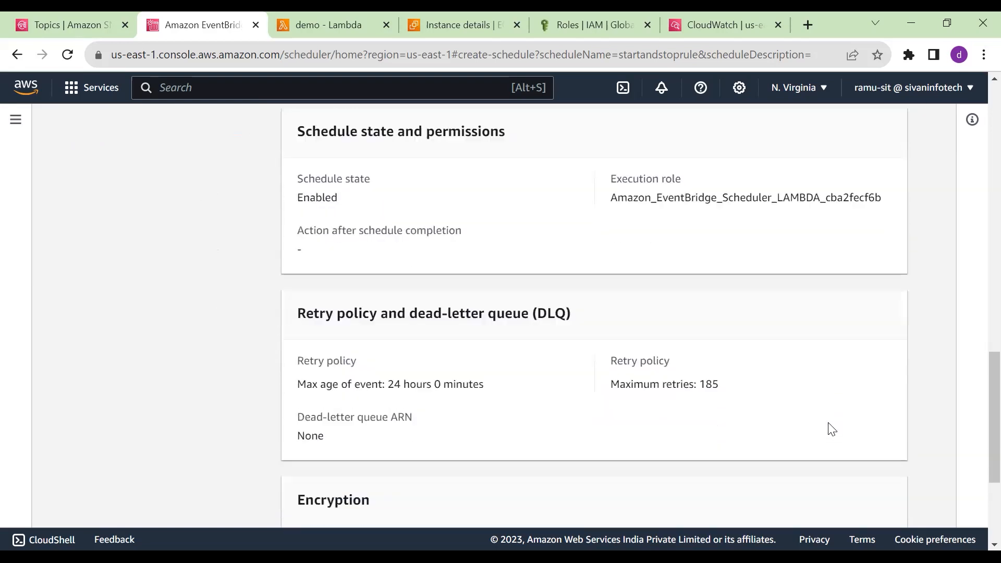
pyautogui.scroll(-4, 831, 429)
pyautogui.click(831, 504)
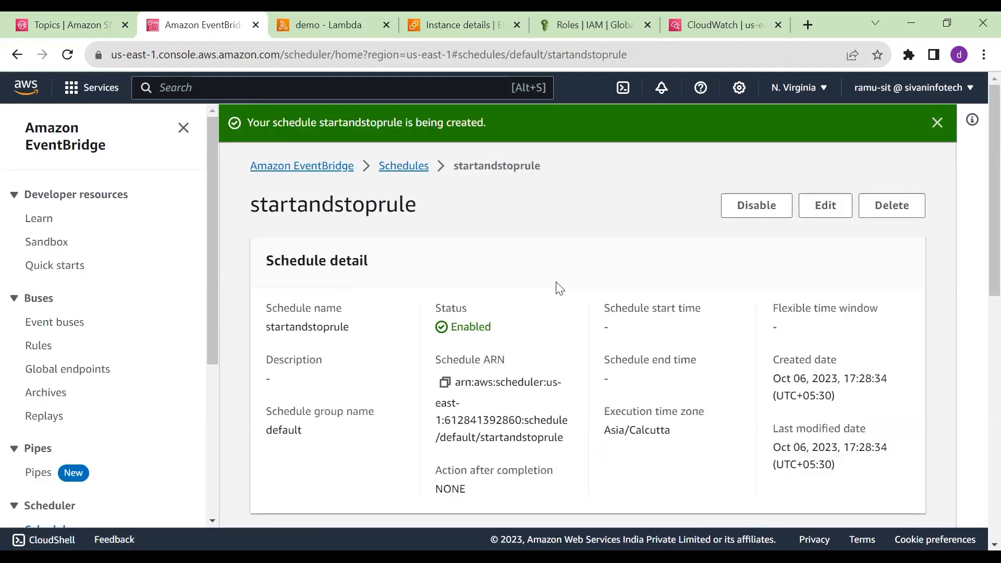
# Check the demo Lambda function's lambda_function code, and refresh the demo EC2 instance's summary to check its state
pyautogui.click(324, 23)
pyautogui.scroll(2, 401, 269)
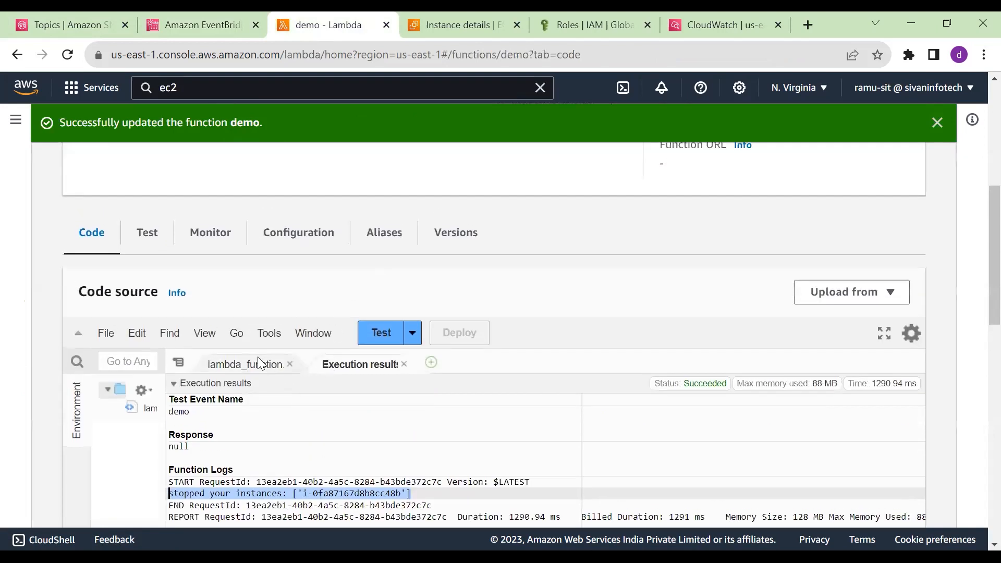
pyautogui.click(258, 364)
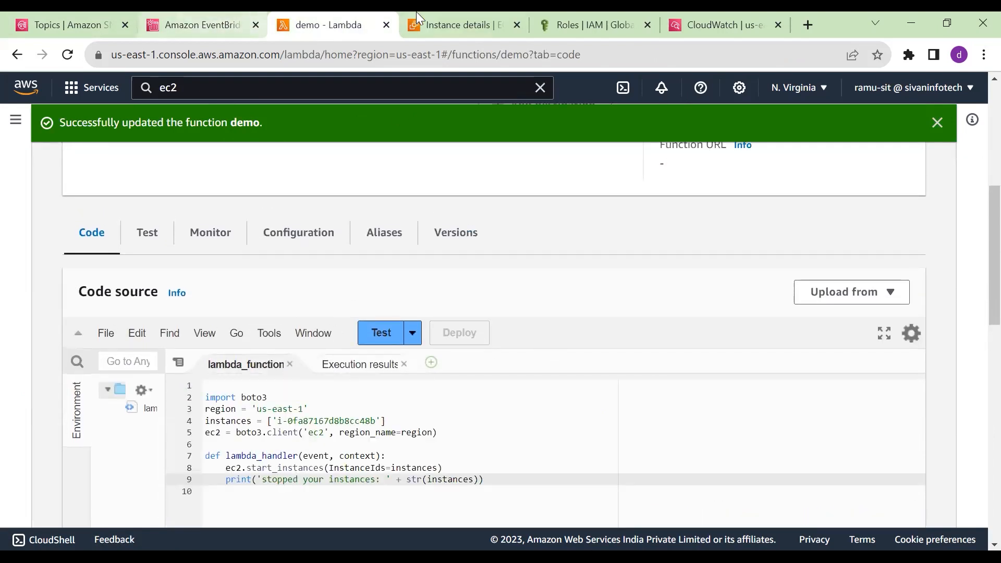
pyautogui.click(459, 24)
pyautogui.click(630, 161)
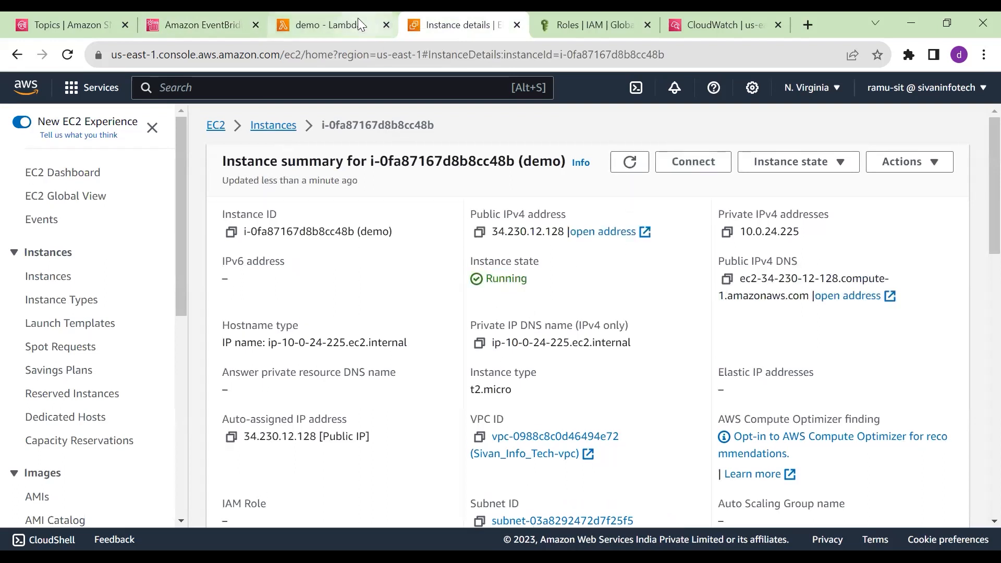
# Check the startandstoprule schedule's cron expression against the current IST time, and refresh the demo EC2 instance's summary to check its state
pyautogui.click(358, 20)
pyautogui.scroll(-1, 310, 324)
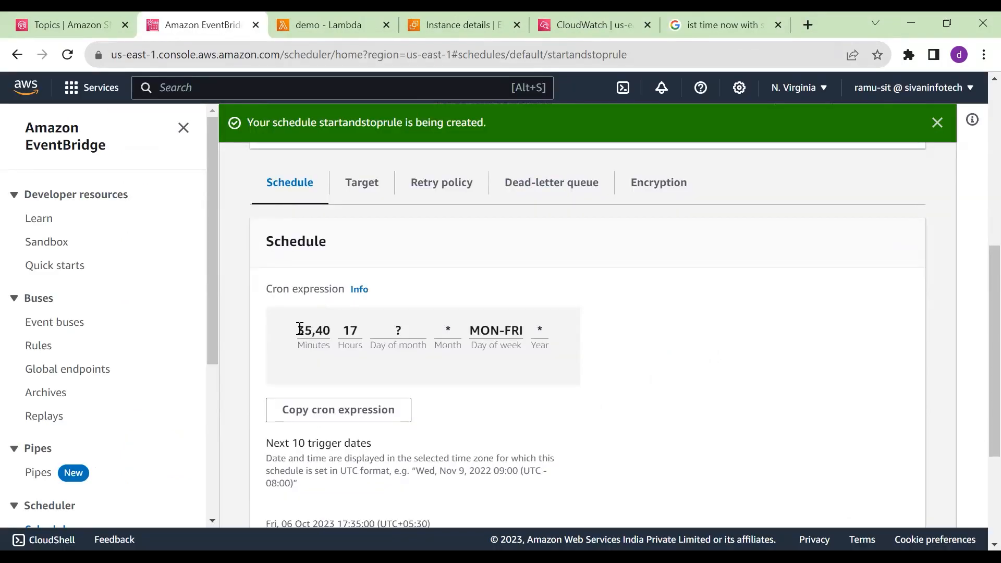
pyautogui.hotkey('ctrl', 'a')
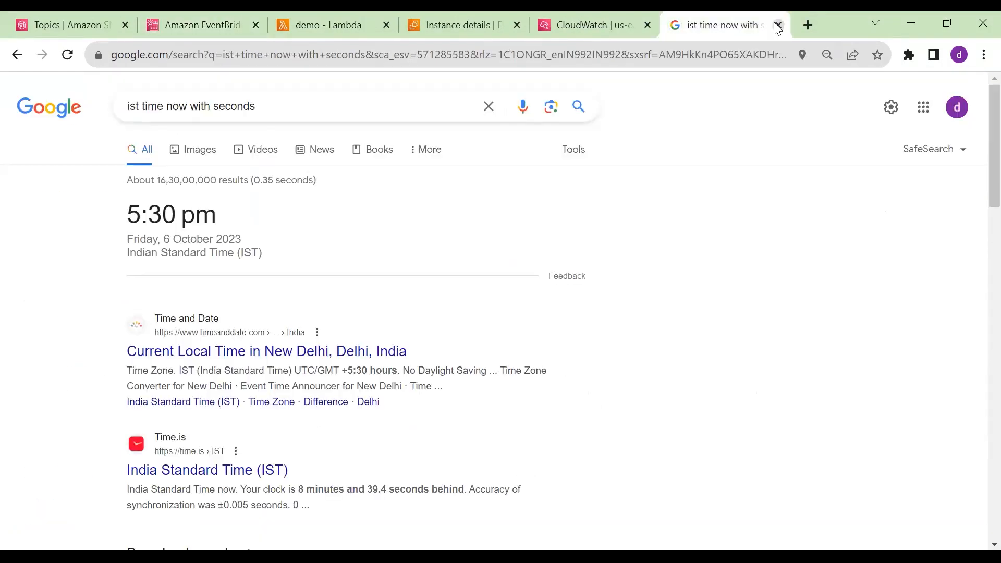
pyautogui.click(937, 124)
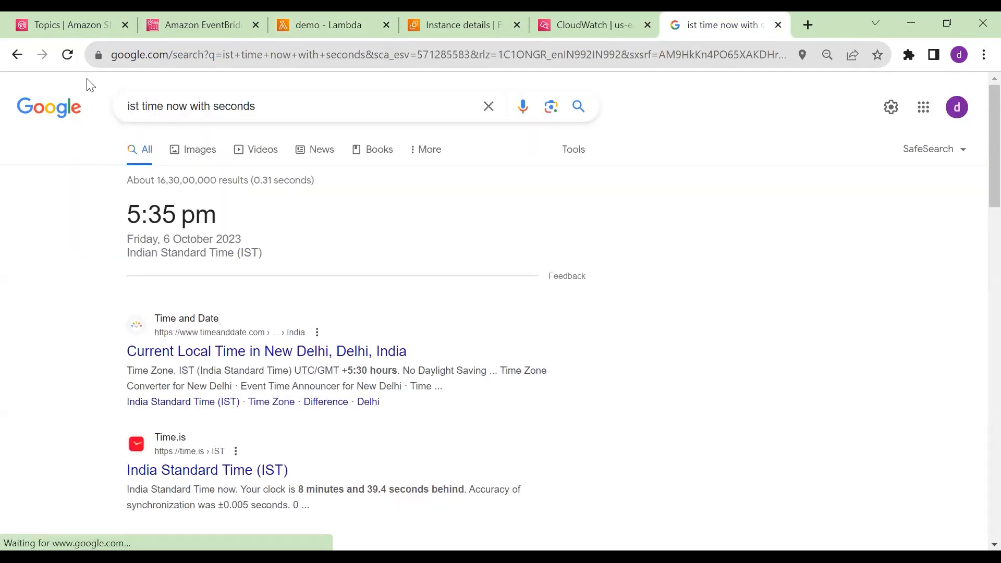
pyautogui.click(68, 55)
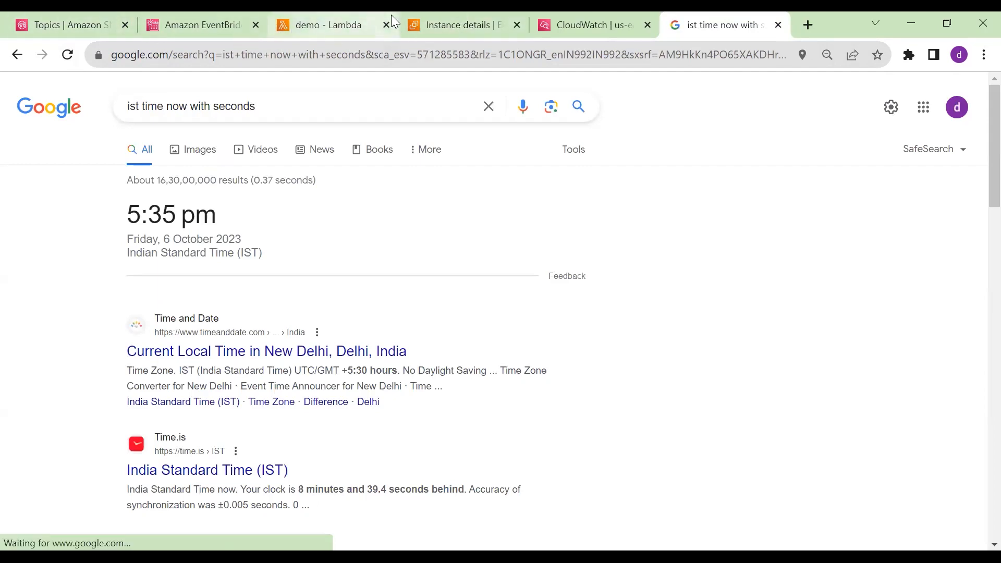
pyautogui.click(454, 26)
pyautogui.click(631, 163)
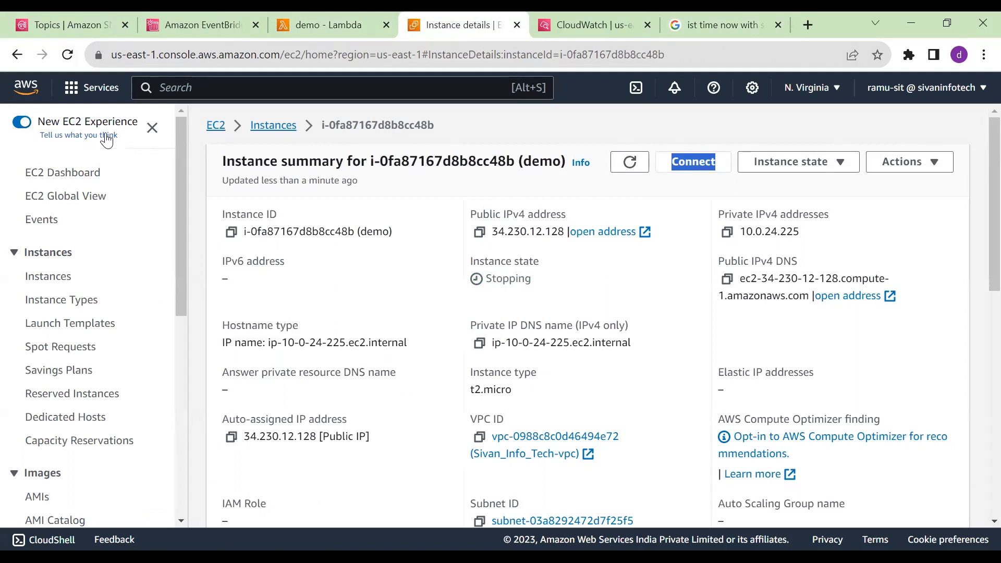
# Replace the demo Lambda function's lambda_function code with the datetime-based script that starts or stops the instance by comparing times
pyautogui.click(330, 25)
pyautogui.scroll(-6, 301, 340)
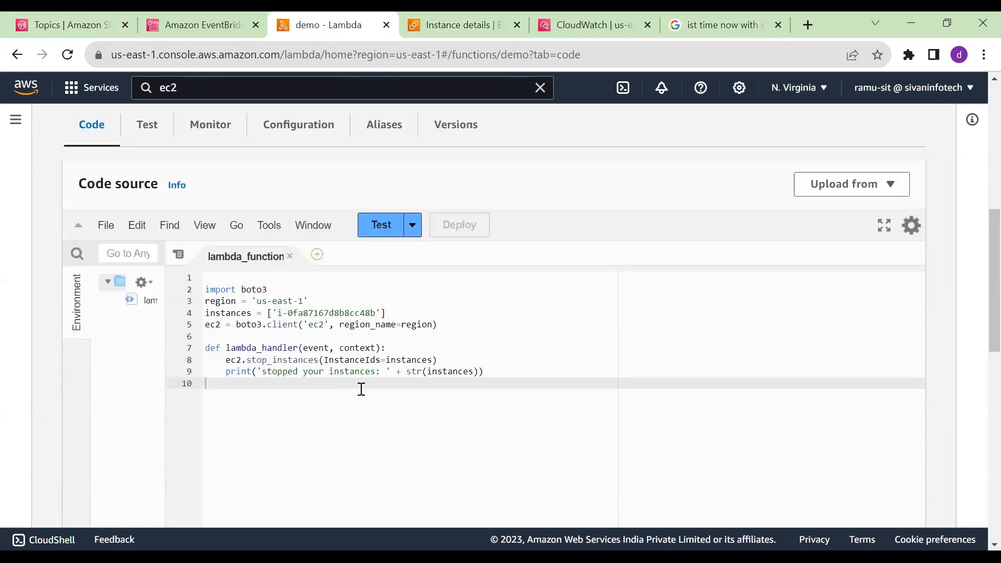
pyautogui.scroll(-2, 361, 389)
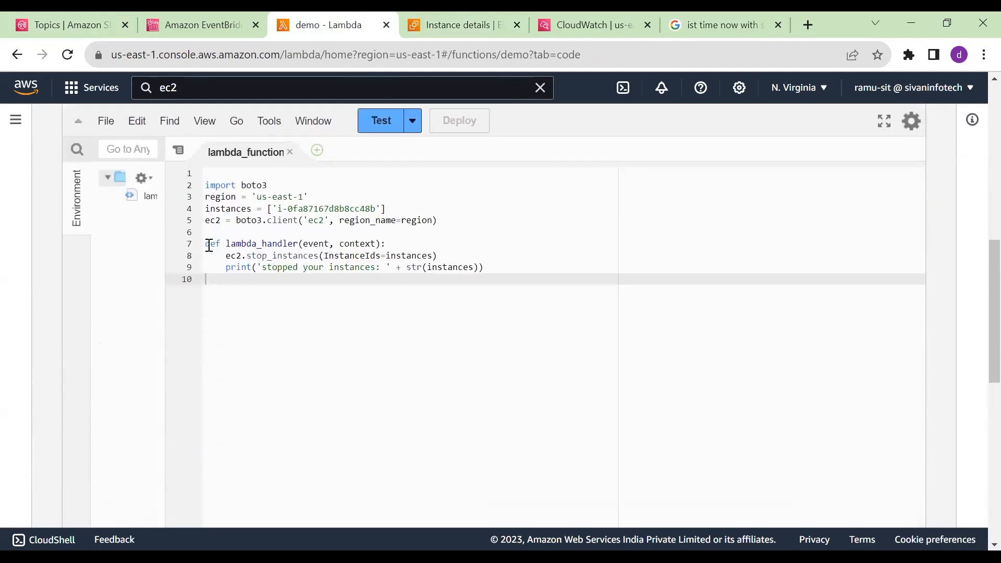
pyautogui.moveTo(209, 245); pyautogui.dragTo(373, 283)
pyautogui.click(508, 337)
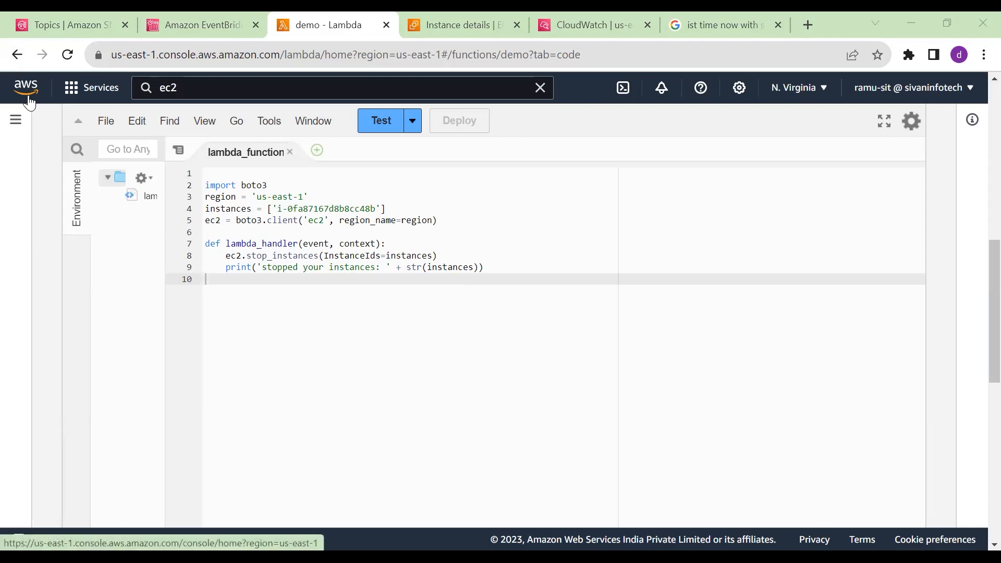
pyautogui.hotkey('ctrl', 'a')
pyautogui.hotkey('ctrl', 'v')
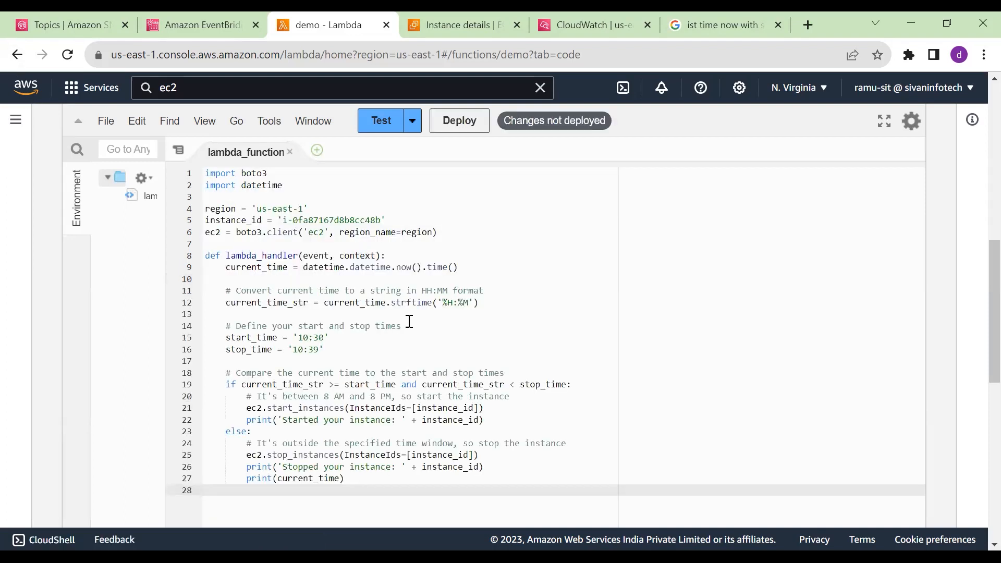
# Examine the script's imports, region, instance ID and EC2 client lines, and how the current time is converted to HH:MM format
pyautogui.scroll(1, 387, 309)
pyautogui.scroll(-1, 406, 297)
pyautogui.scroll(1, 402, 293)
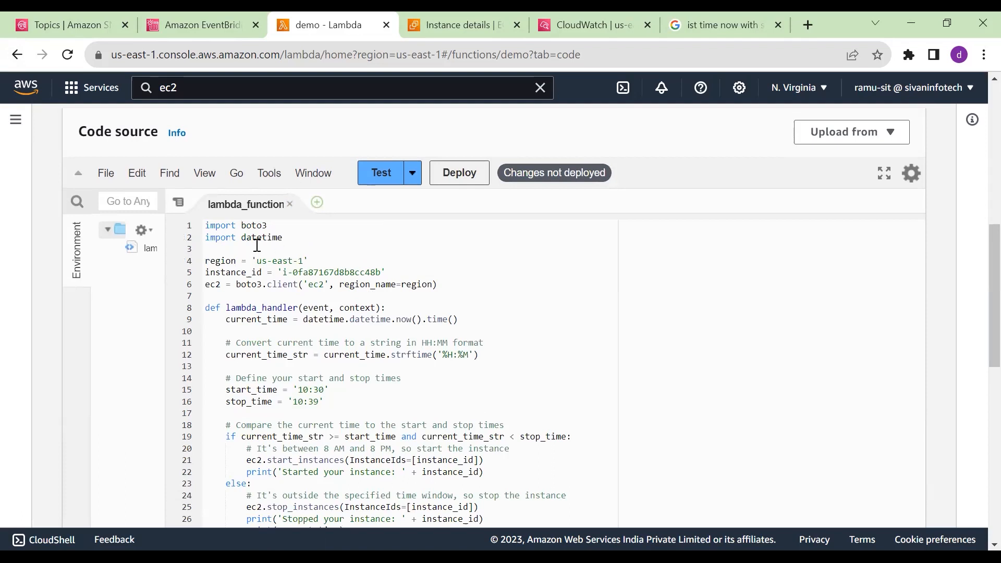
pyautogui.moveTo(243, 239); pyautogui.dragTo(257, 261)
pyautogui.click(407, 257)
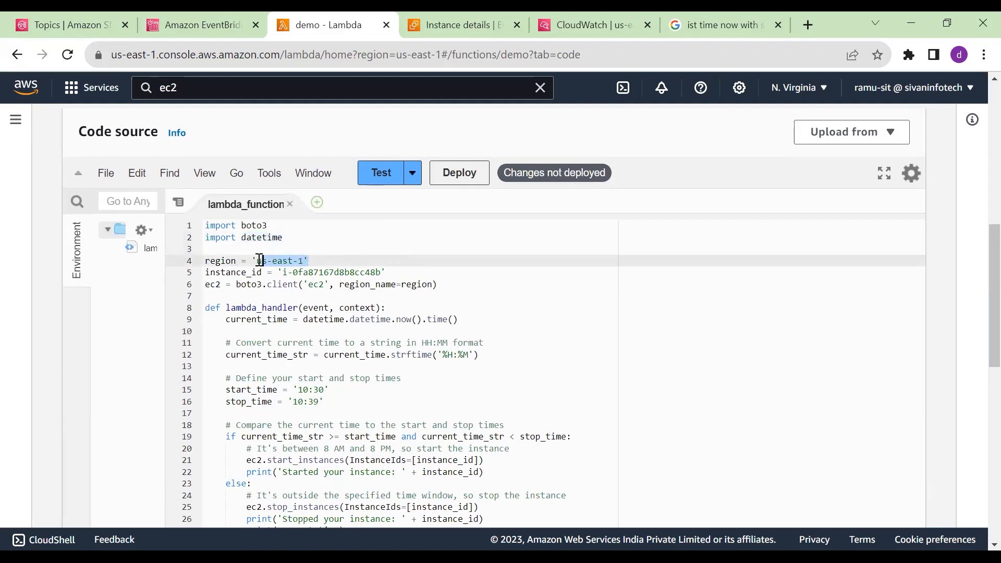
pyautogui.click(411, 268)
pyautogui.moveTo(411, 268); pyautogui.dragTo(267, 287)
pyautogui.click(216, 293)
pyautogui.click(357, 286)
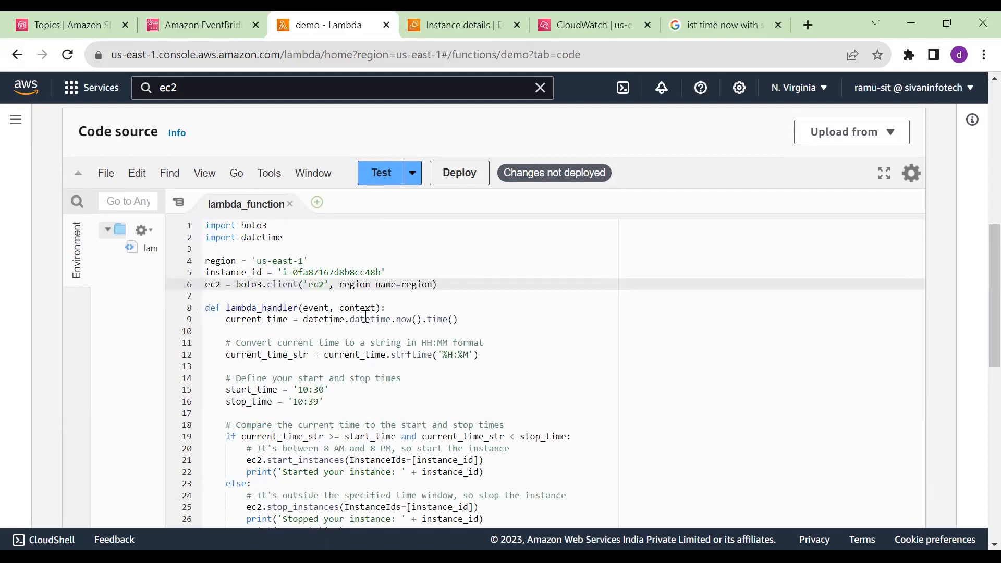
pyautogui.scroll(-1, 359, 312)
pyautogui.moveTo(227, 275); pyautogui.dragTo(289, 276)
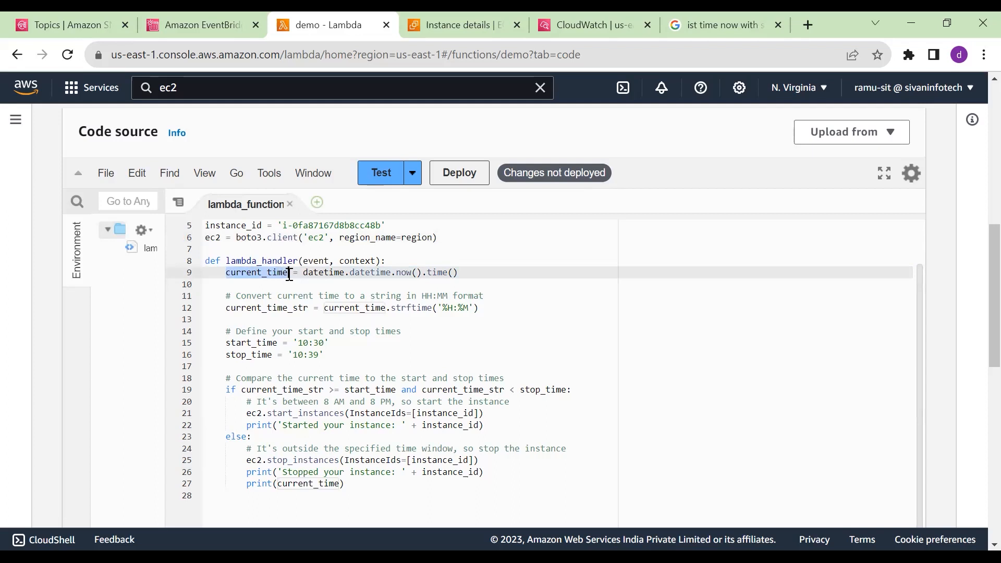
pyautogui.moveTo(303, 272); pyautogui.dragTo(479, 282)
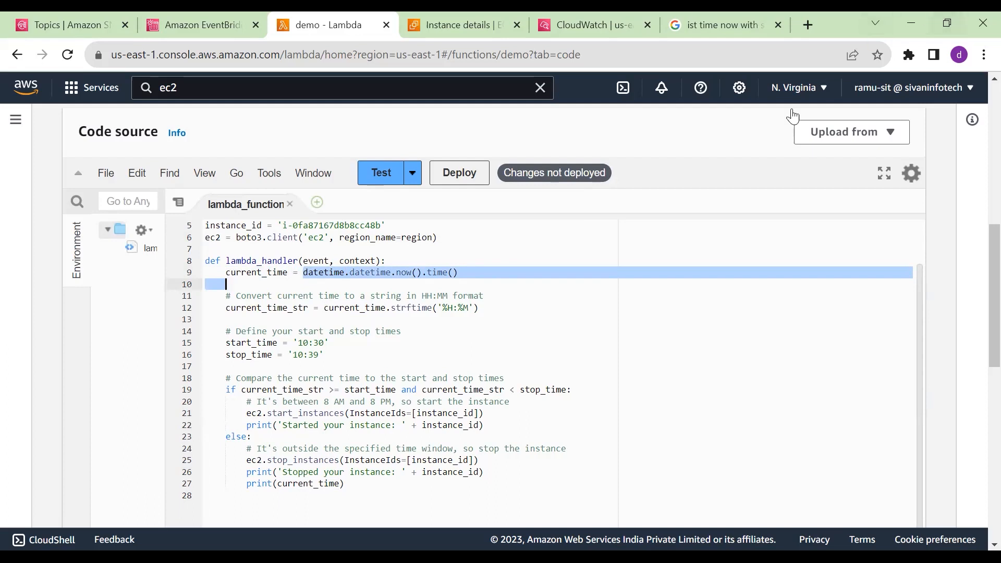
pyautogui.moveTo(217, 296); pyautogui.dragTo(490, 301)
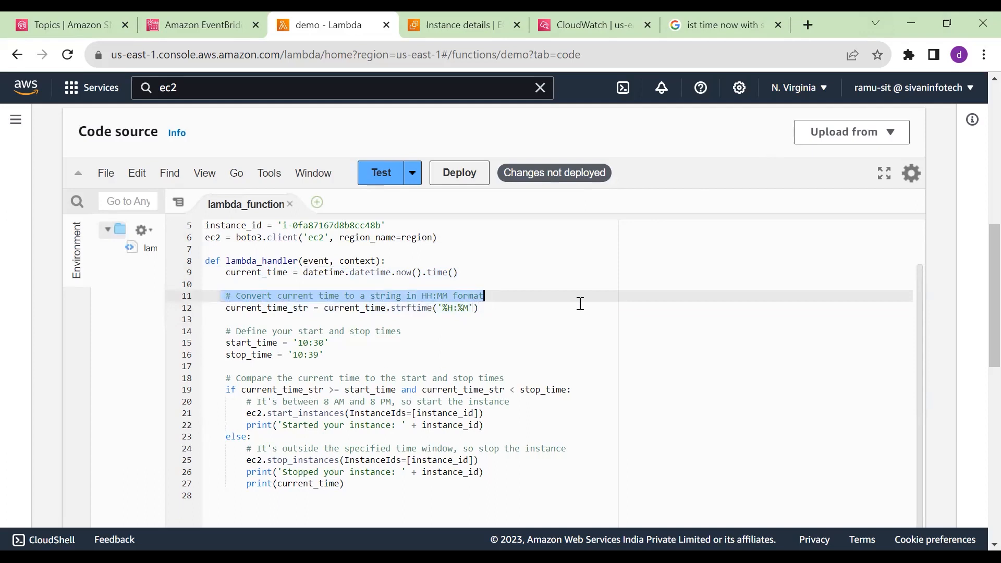
pyautogui.click(325, 308)
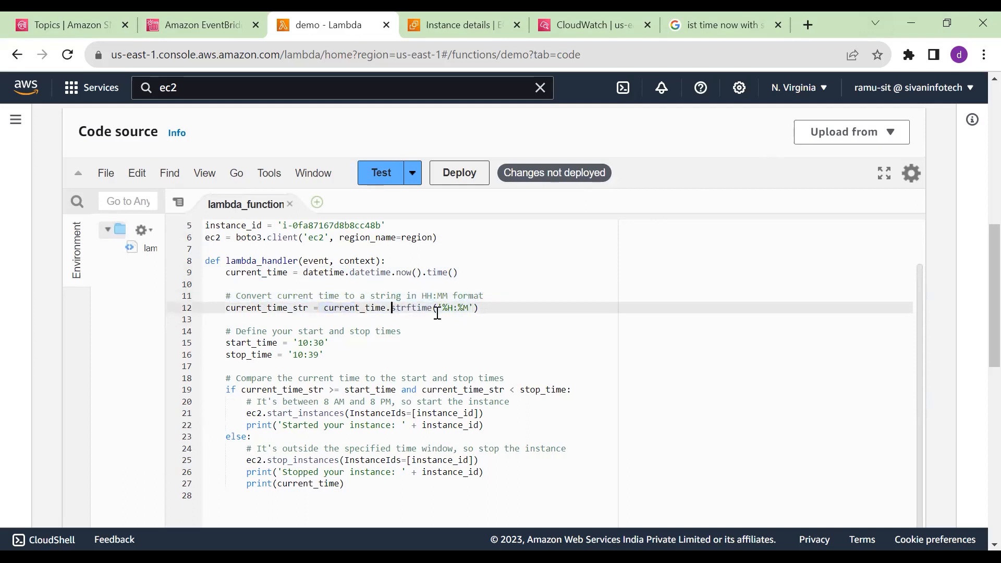
pyautogui.moveTo(438, 309); pyautogui.dragTo(463, 309)
# Append GMT to the "Define your start and stop times" comment in the lambda_function code
pyautogui.scroll(-2, 340, 273)
pyautogui.moveTo(226, 272); pyautogui.dragTo(205, 270)
pyautogui.click(319, 281)
pyautogui.click(412, 258)
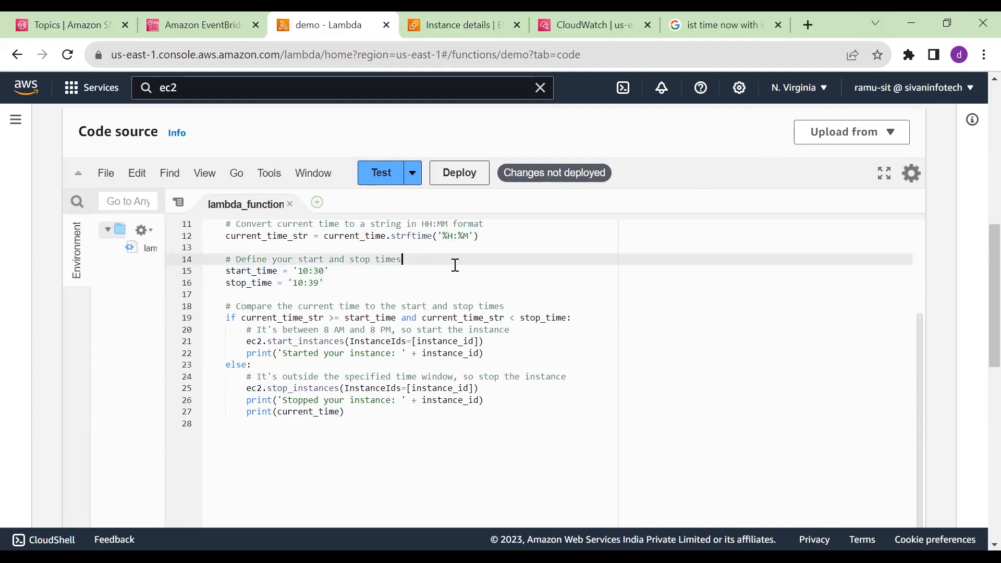
pyautogui.write('GMT')
# Search the web for "ust time now" and check the current UTC time on the UTC Time Now site
pyautogui.click(808, 24)
pyautogui.write('ust time now')
pyautogui.press('Return')
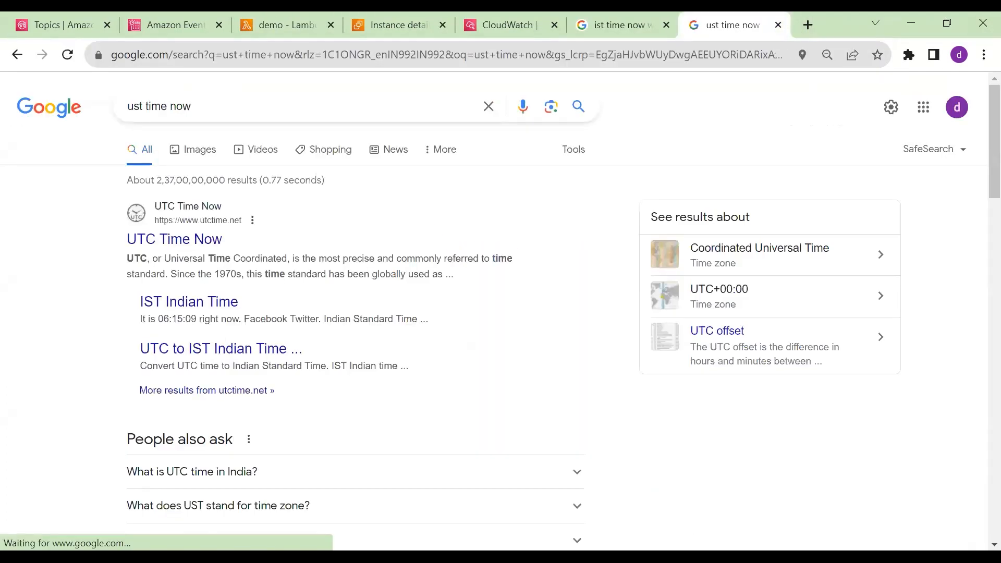
pyautogui.click(197, 241)
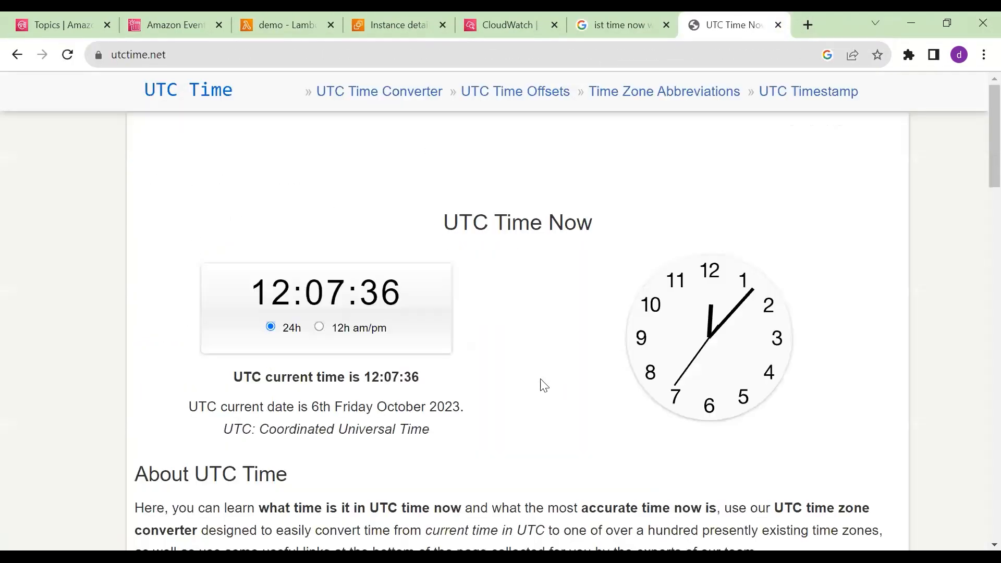
pyautogui.moveTo(270, 293); pyautogui.dragTo(357, 300)
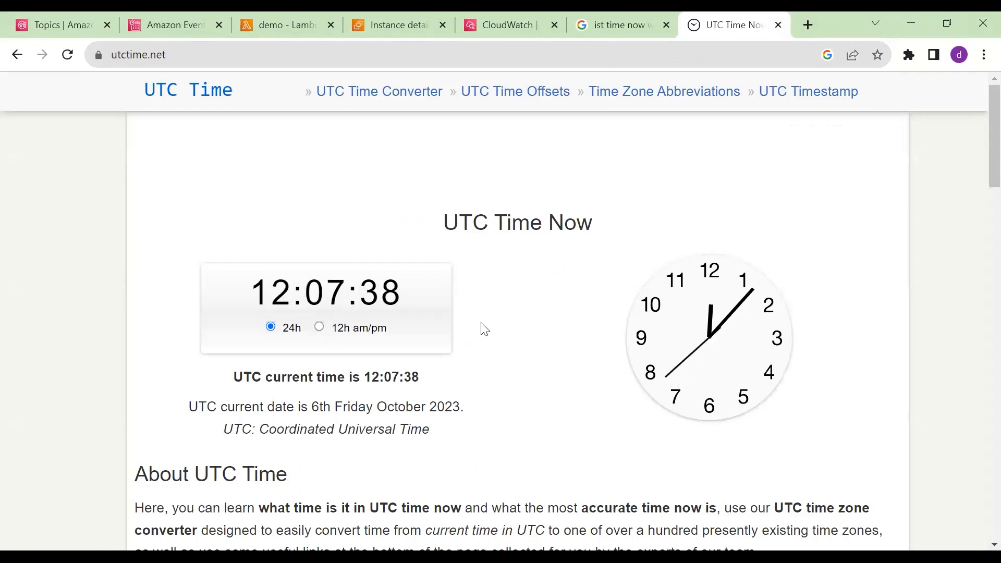
pyautogui.click(410, 26)
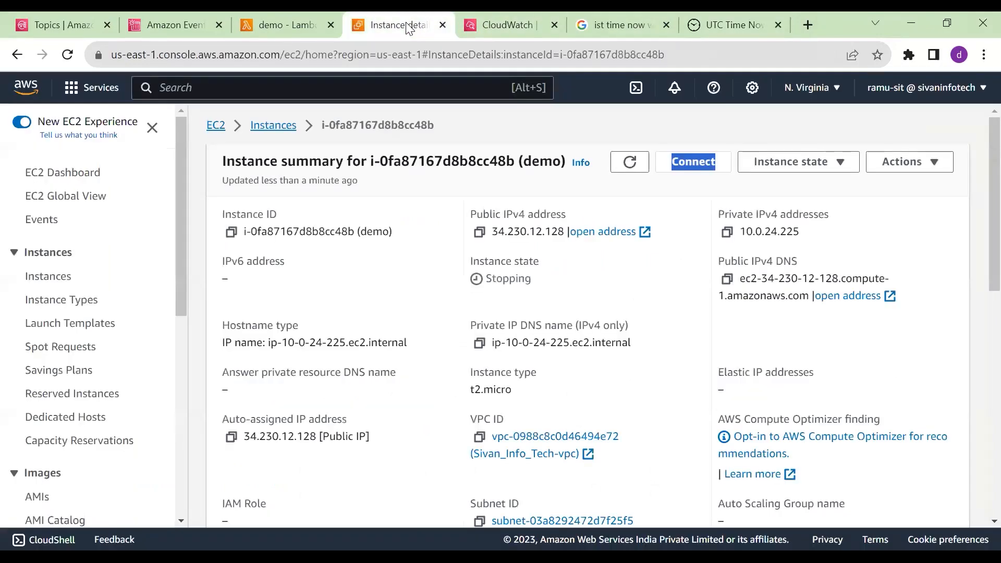
# Set start_time to '12:10' in the demo Lambda function's code
pyautogui.click(279, 24)
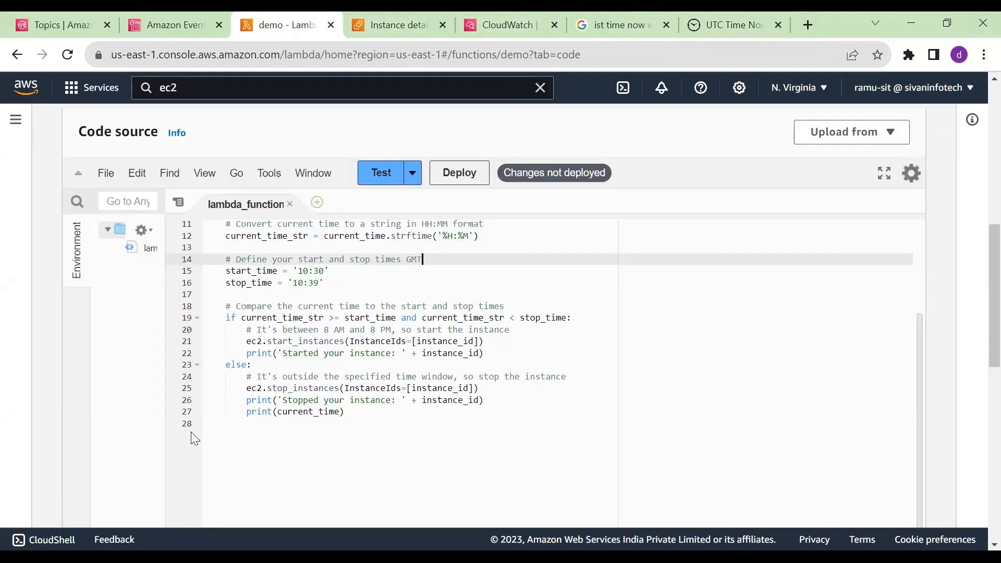
pyautogui.click(310, 274)
pyautogui.press('BackSpace')
pyautogui.write('2')
pyautogui.press('Right')
pyautogui.press('Right')
pyautogui.press('BackSpace')
pyautogui.write('1')
# Set stop_time to '12:15' in the lambda_function code
pyautogui.click(300, 284)
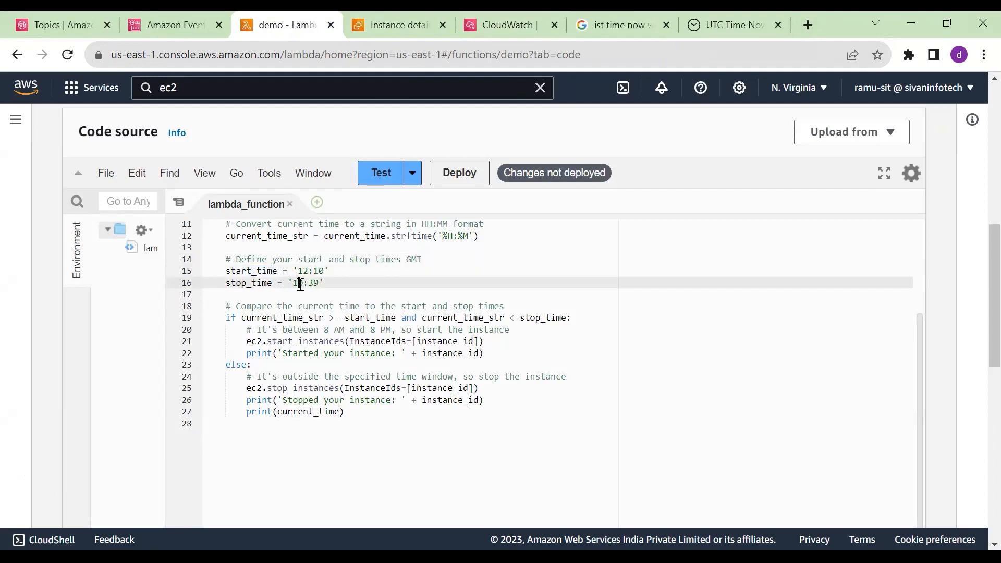
pyautogui.press('BackSpace')
pyautogui.write('1')
pyautogui.press('BackSpace')
pyautogui.press('BackSpace')
pyautogui.write('5')
pyautogui.click(408, 287)
# Examine the if/else block that compares the current time with the start and stop times and starts or stops the instance
pyautogui.scroll(-1, 317, 273)
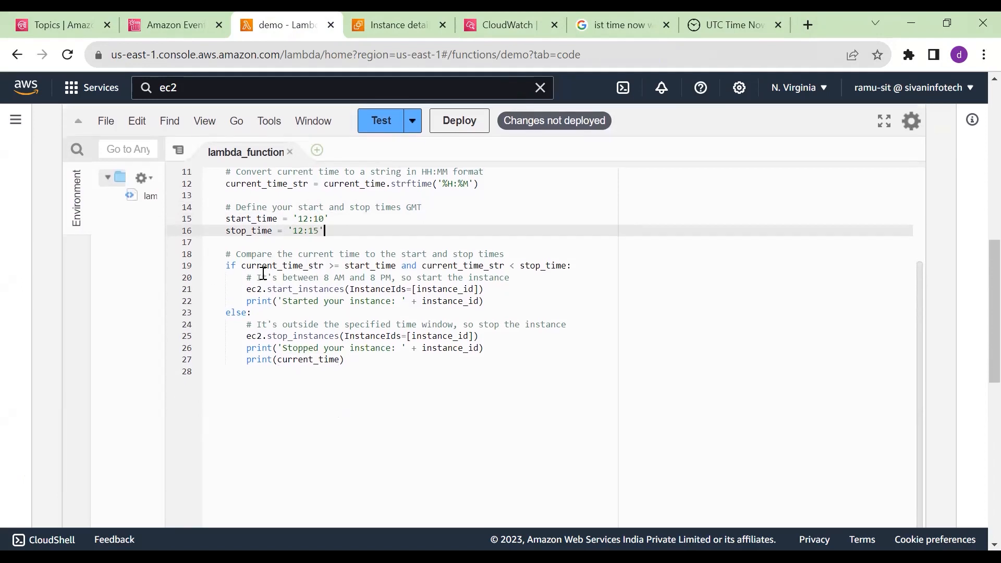
pyautogui.scroll(-1, 263, 273)
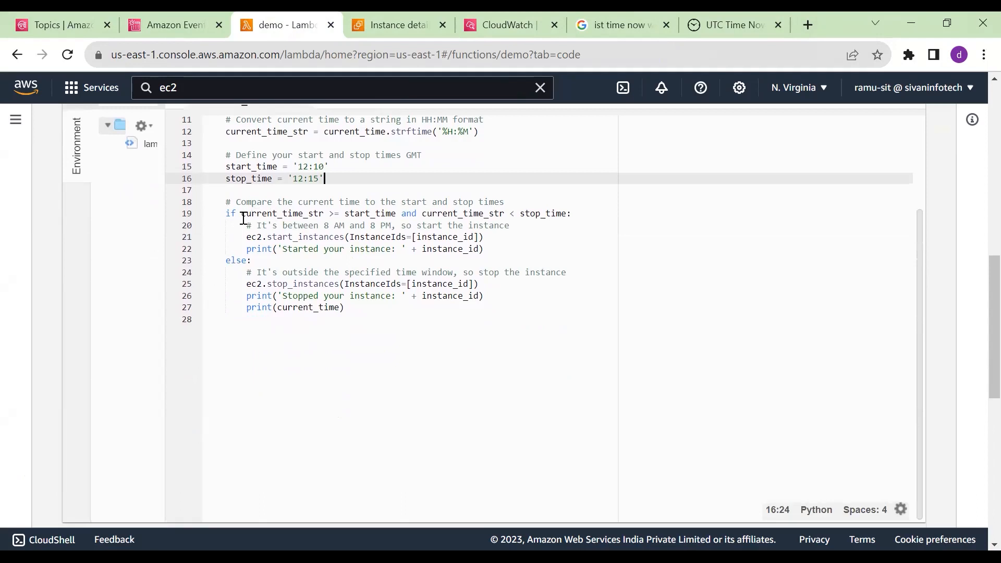
pyautogui.tripleClick(243, 218)
pyautogui.click(327, 215)
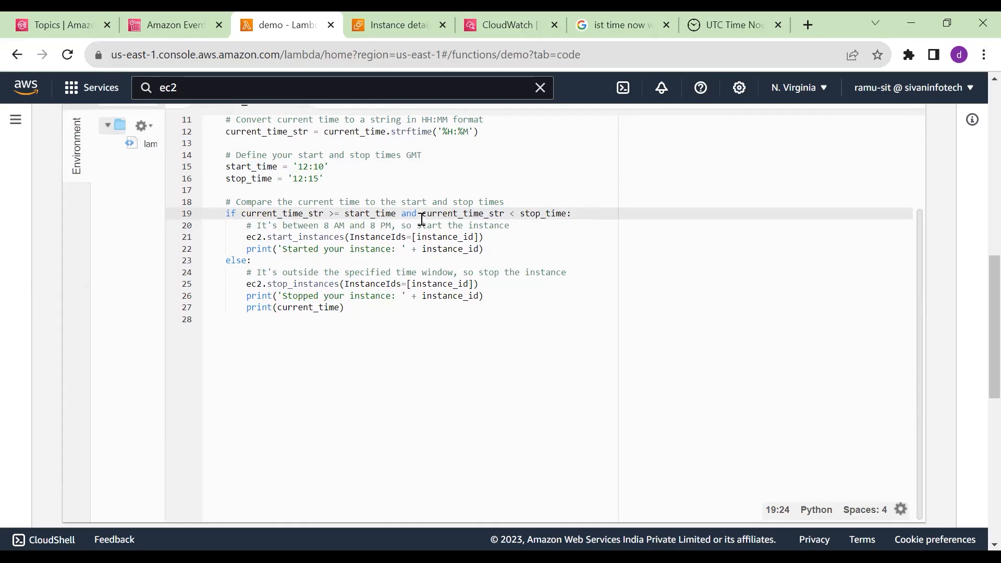
pyautogui.click(605, 224)
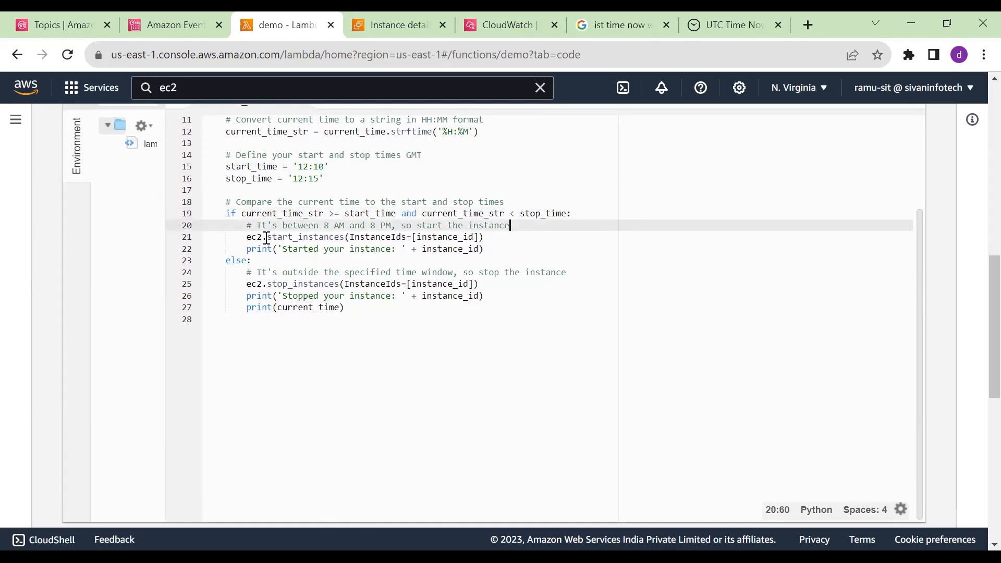
pyautogui.moveTo(247, 237); pyautogui.dragTo(459, 238)
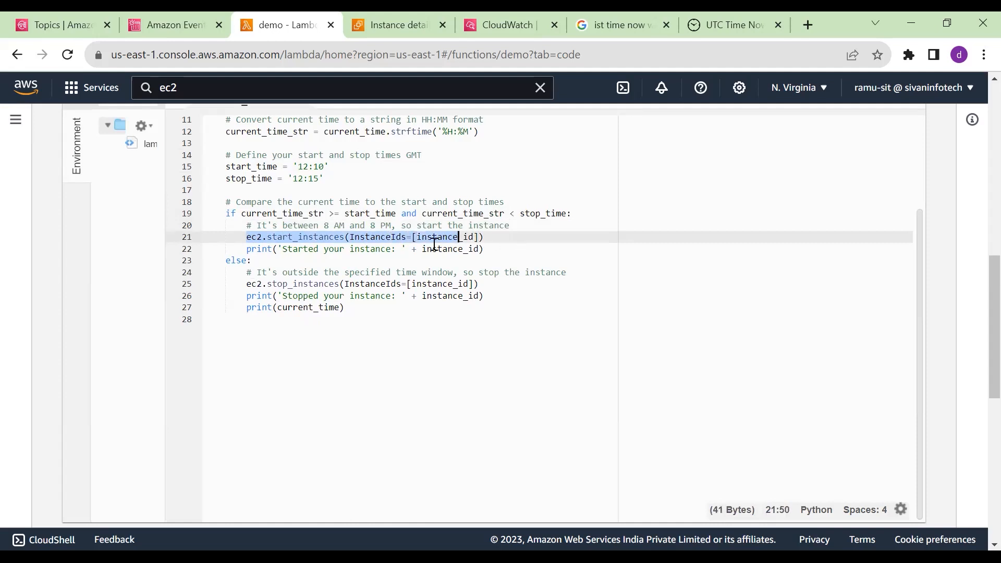
pyautogui.moveTo(508, 246); pyautogui.dragTo(263, 245)
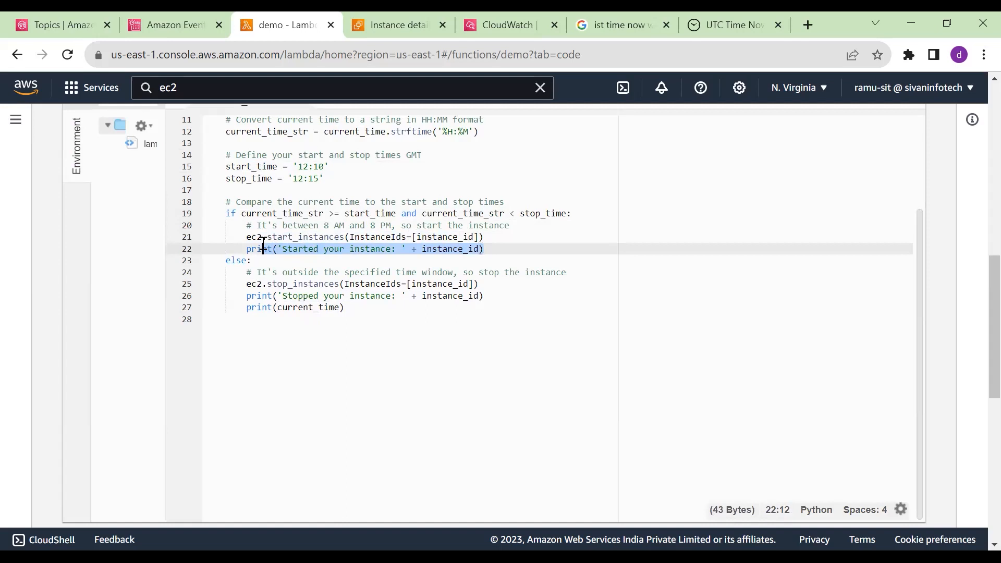
pyautogui.scroll(-1, 536, 257)
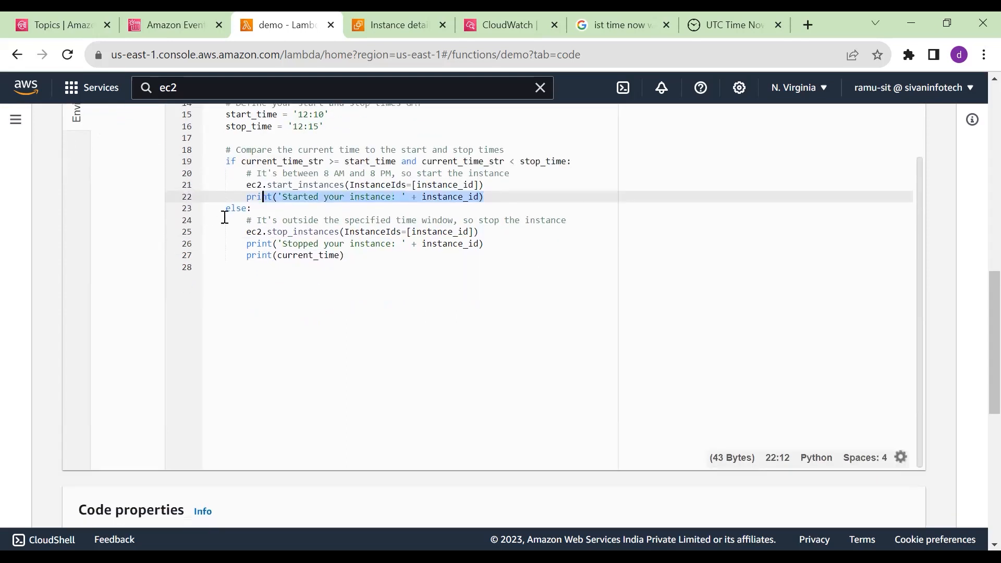
pyautogui.scroll(-2, 225, 217)
pyautogui.scroll(1, 266, 150)
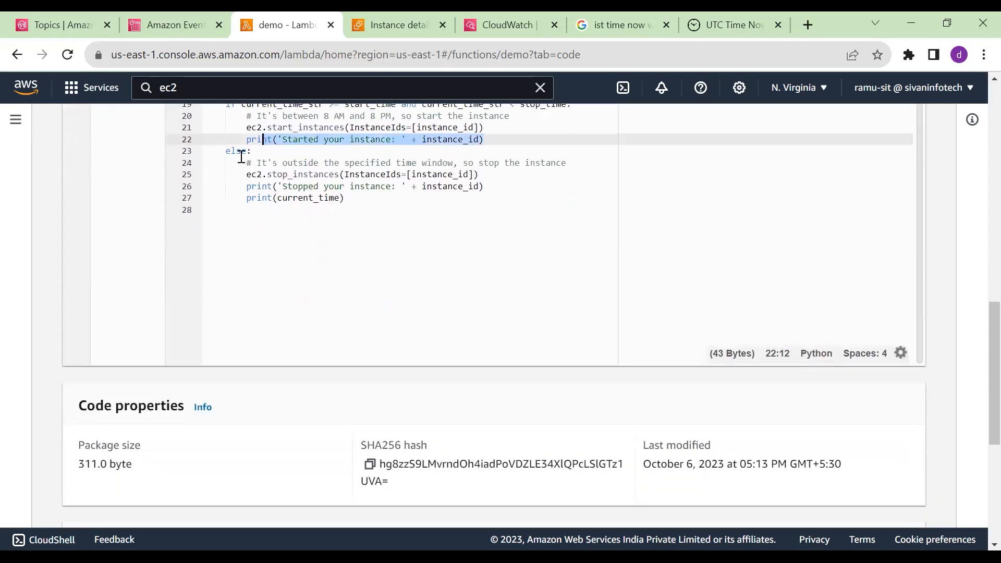
pyautogui.scroll(1, 297, 159)
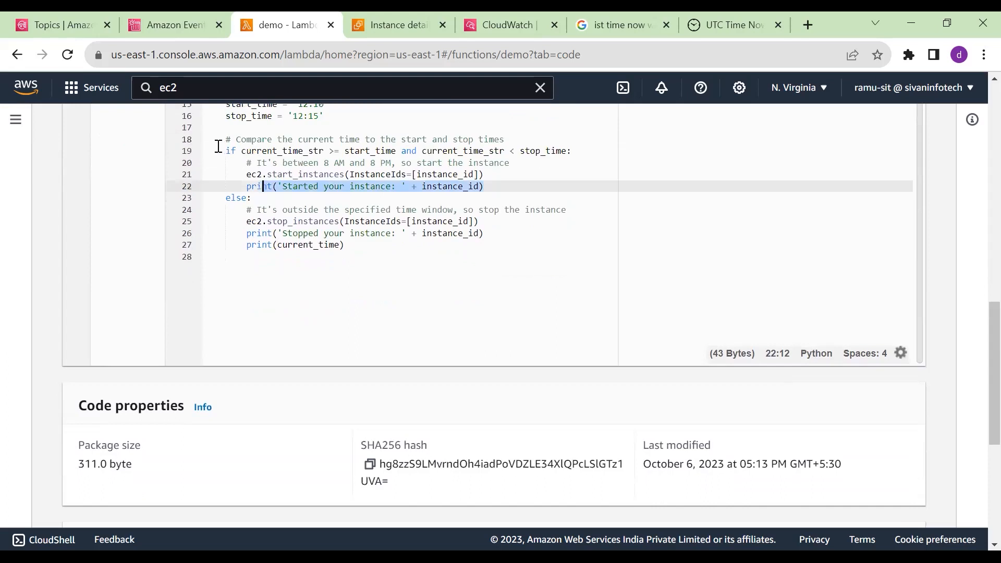
pyautogui.moveTo(218, 146); pyautogui.dragTo(386, 221)
pyautogui.moveTo(225, 151); pyautogui.dragTo(490, 193)
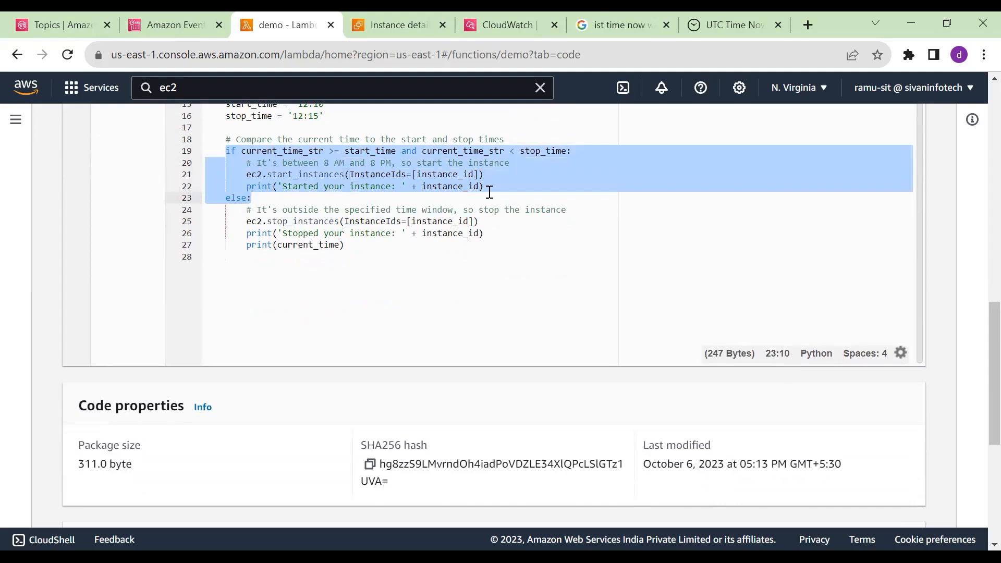
pyautogui.click(227, 199)
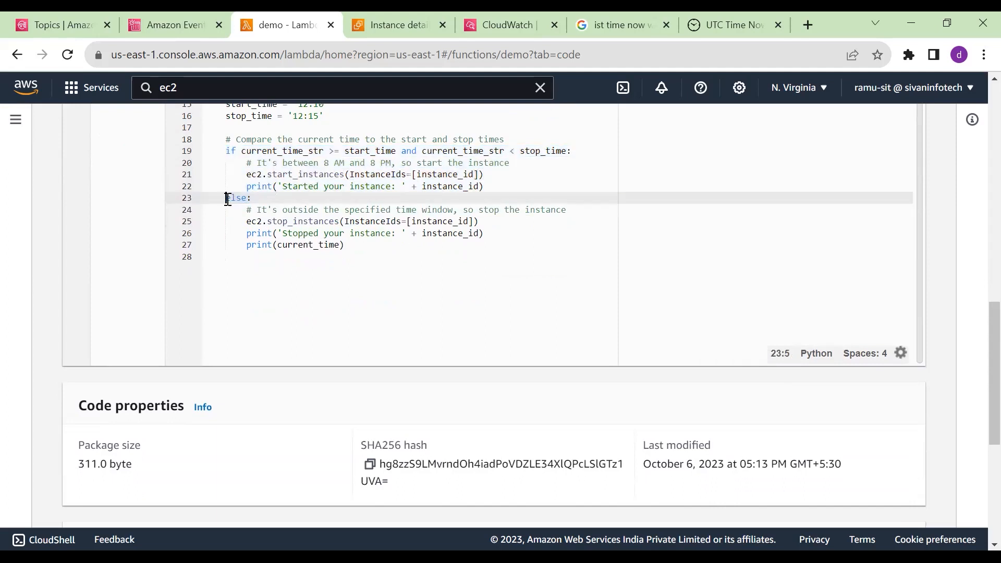
pyautogui.moveTo(226, 151); pyautogui.dragTo(498, 189)
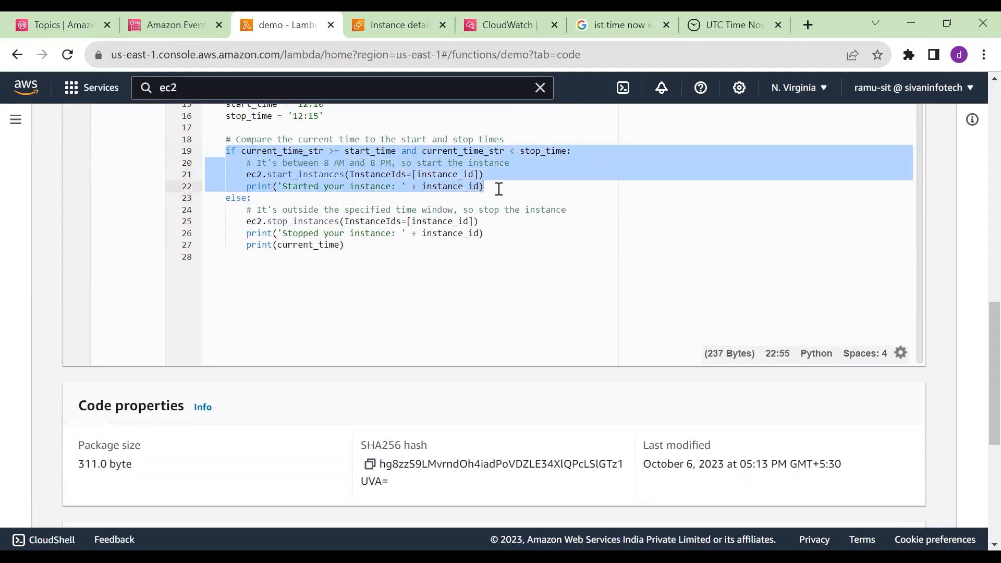
# Copy the print(current_time) line from the else block and paste it below the 'Started your instance' print in the if block
pyautogui.click(253, 219)
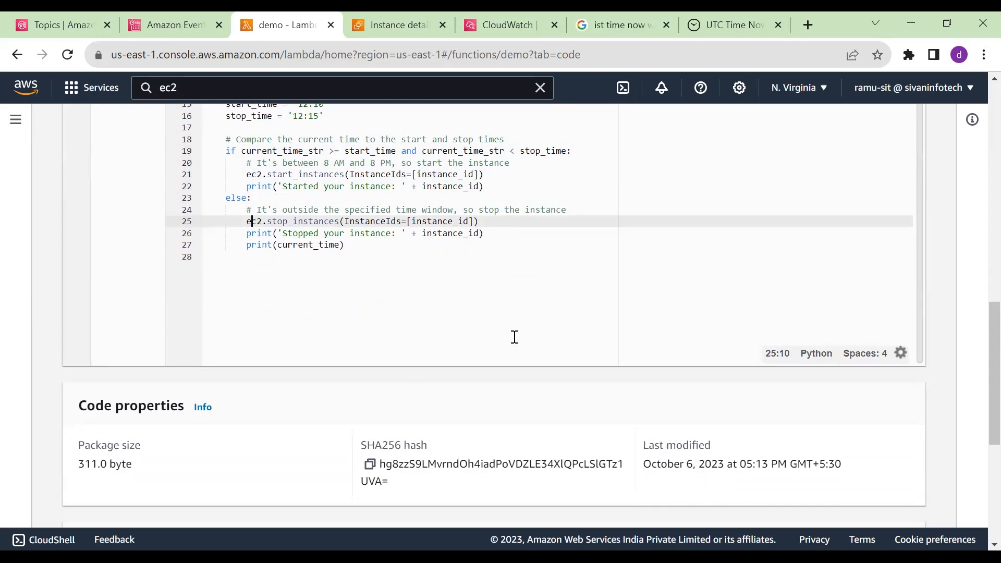
pyautogui.moveTo(247, 221); pyautogui.dragTo(245, 246)
pyautogui.hotkey('ctrl', 'c')
pyautogui.click(337, 245)
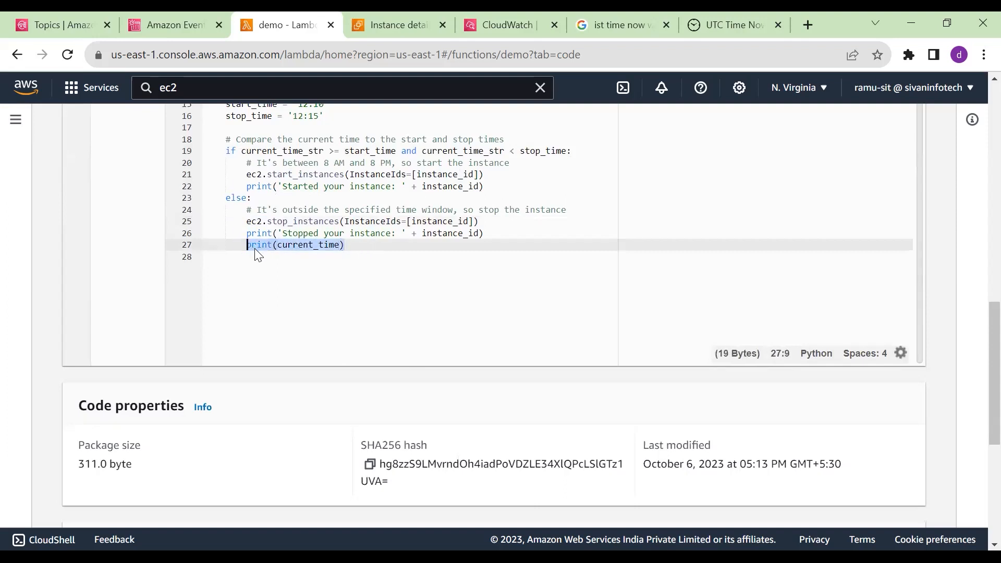
pyautogui.click(516, 191)
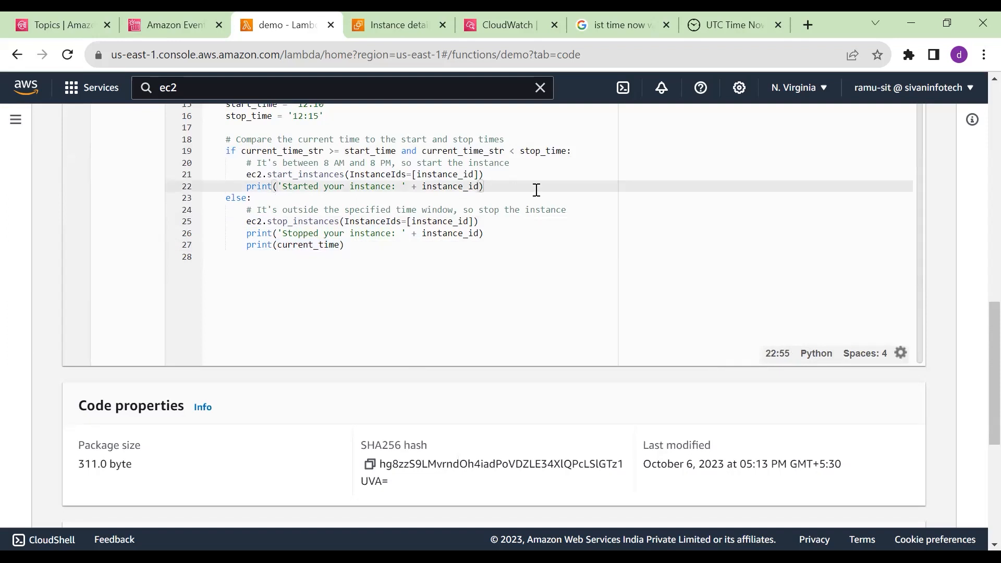
pyautogui.press('Return')
pyautogui.hotkey('ctrl', 'v')
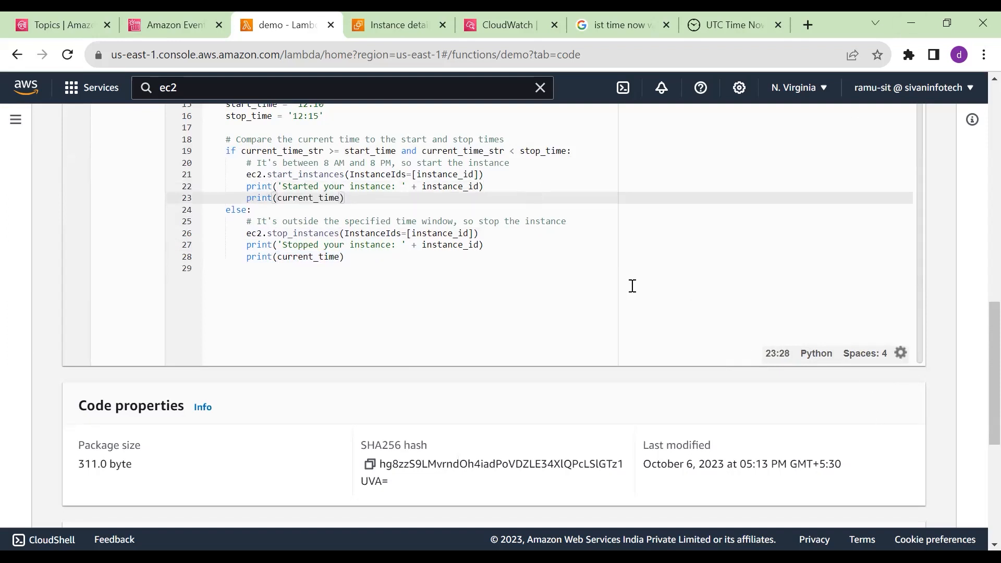
pyautogui.click(578, 295)
# Review where current_time is defined and used in lambda_handler, and deploy the updated demo function code
pyautogui.scroll(2, 261, 261)
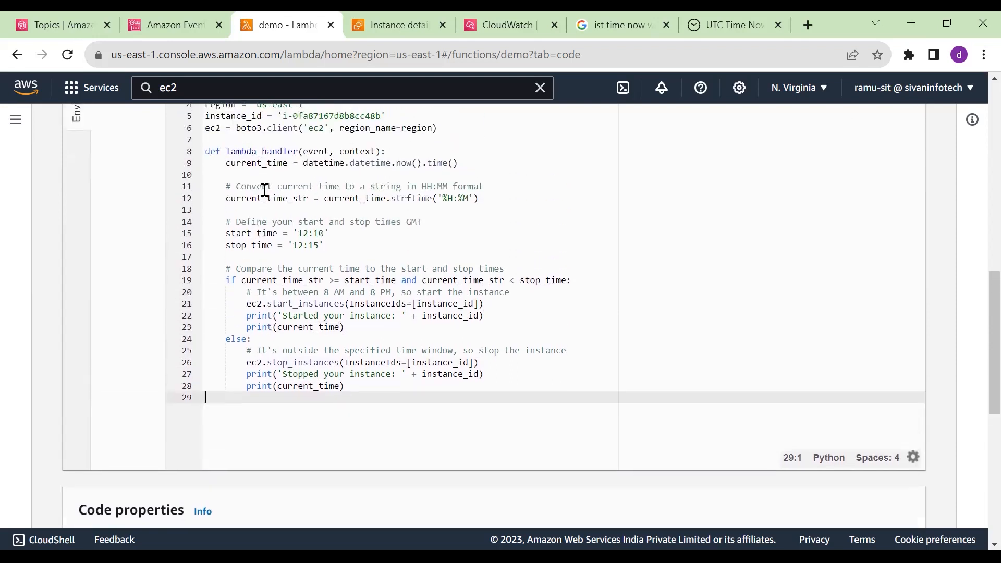
pyautogui.doubleClick(255, 164)
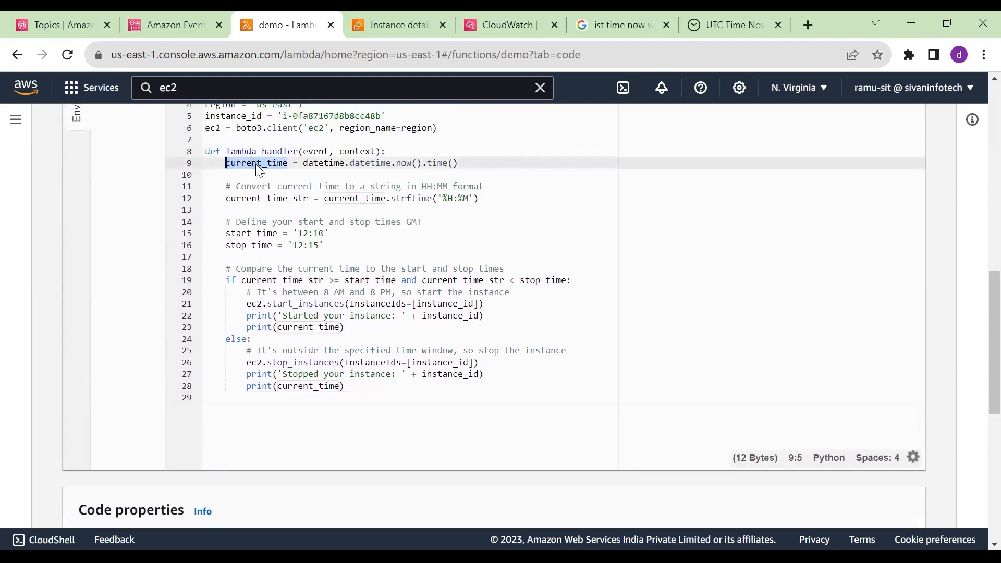
pyautogui.scroll(-2, 368, 199)
pyautogui.scroll(2, 407, 308)
pyautogui.scroll(5, 411, 308)
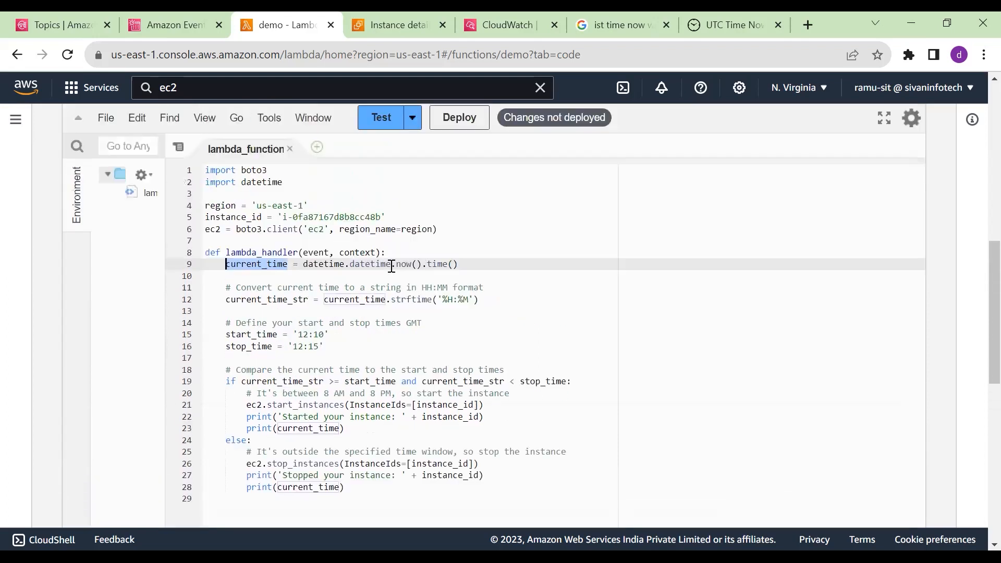
pyautogui.click(457, 277)
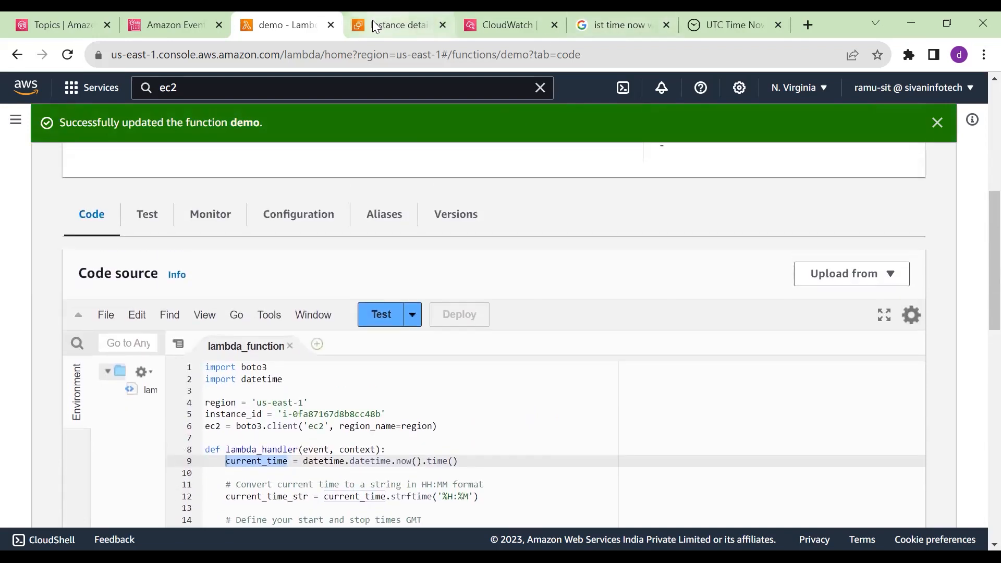
# Refresh the demo EC2 instance's summary to check its state and review the startandstoprule schedule's cron expression
pyautogui.click(373, 24)
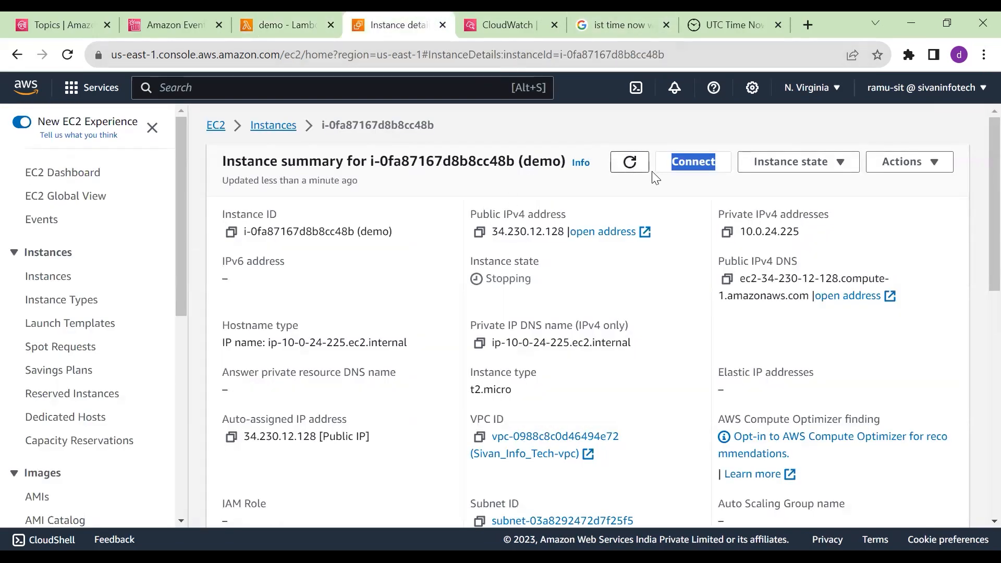
pyautogui.click(636, 170)
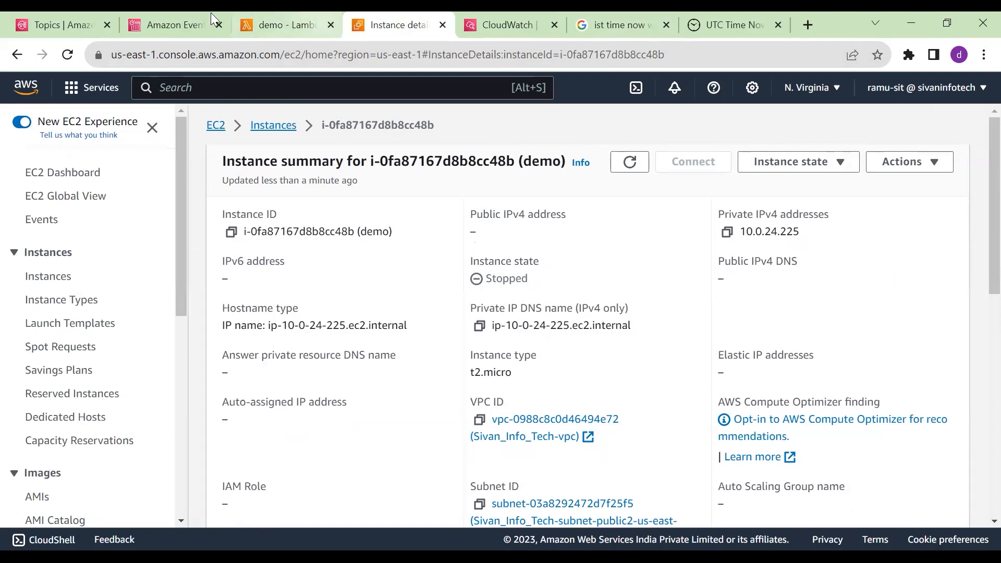
pyautogui.click(164, 26)
pyautogui.scroll(-3, 453, 347)
pyautogui.scroll(-1, 451, 342)
pyautogui.click(337, 409)
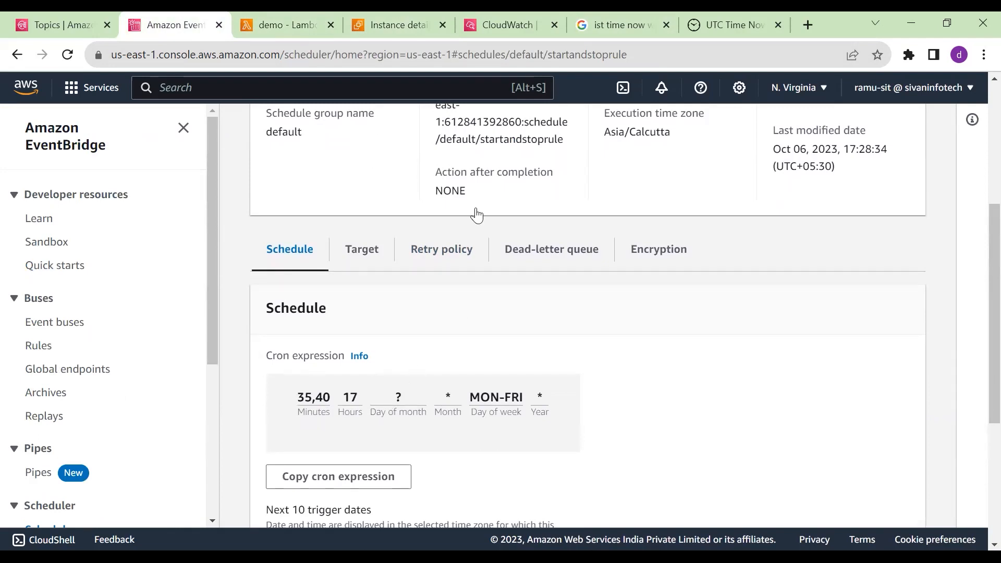
# Reload the UTC Time Now site and check the current UTC time
pyautogui.click(737, 20)
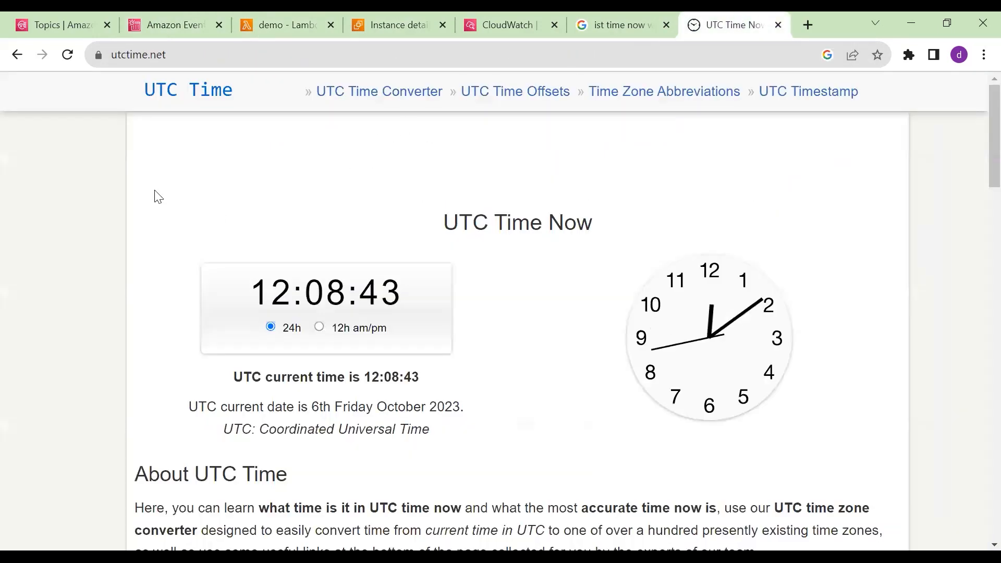
pyautogui.click(67, 55)
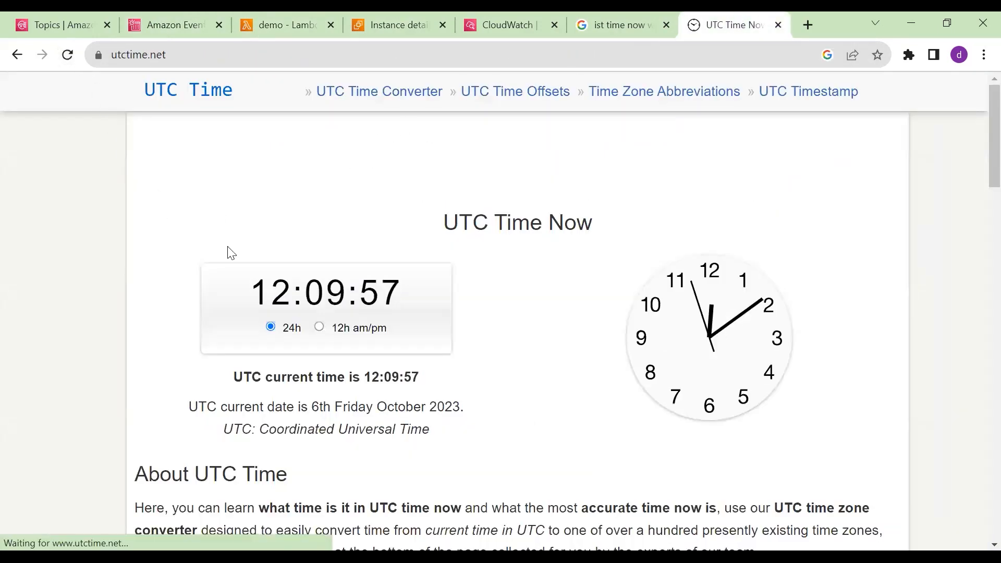
pyautogui.moveTo(252, 291); pyautogui.dragTo(431, 311)
pyautogui.click(431, 310)
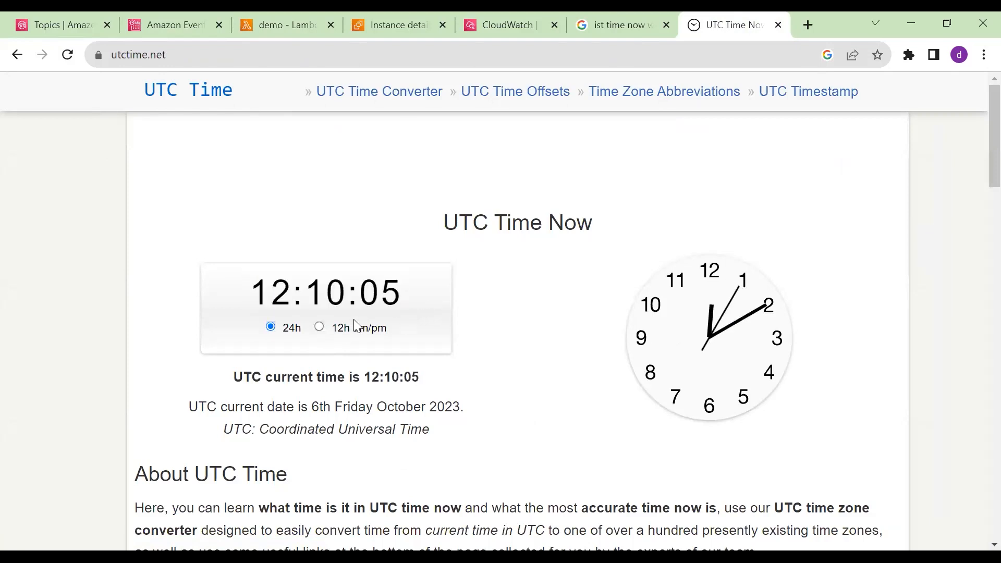
# Set start_time to '12:12' in the demo Lambda function's code and deploy the change
pyautogui.click(195, 26)
pyautogui.click(280, 31)
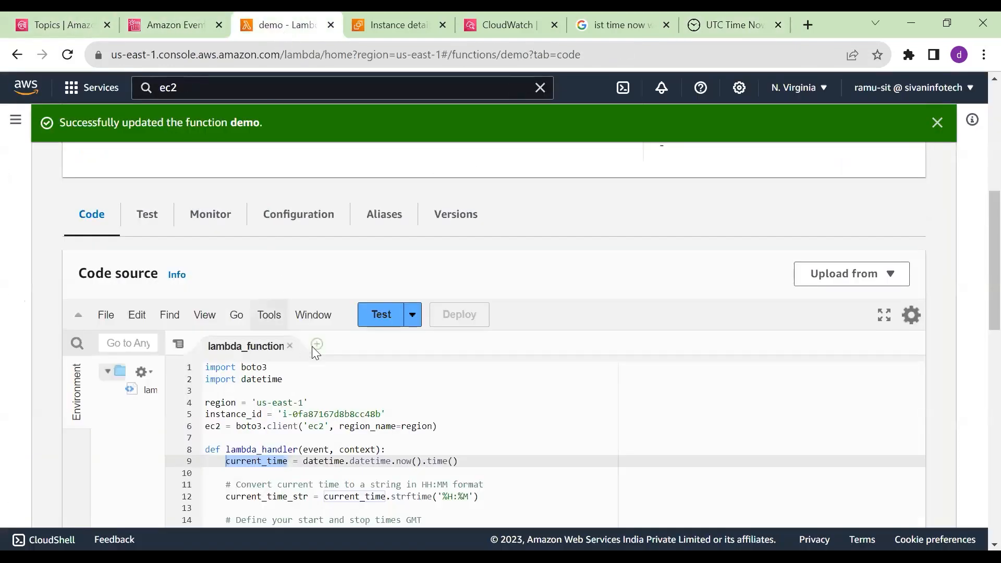
pyautogui.scroll(-3, 381, 372)
pyautogui.scroll(5, 529, 502)
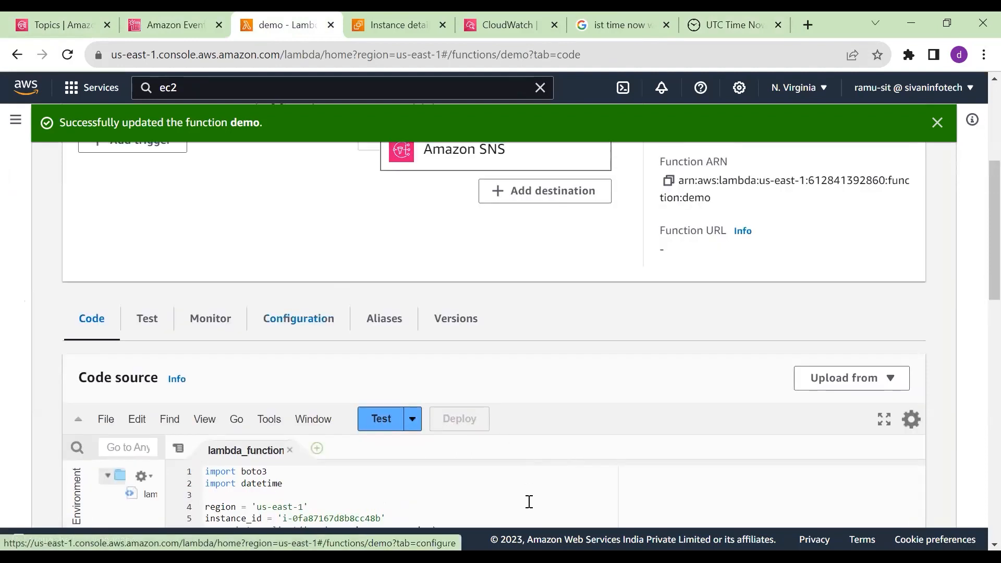
pyautogui.scroll(-5, 529, 502)
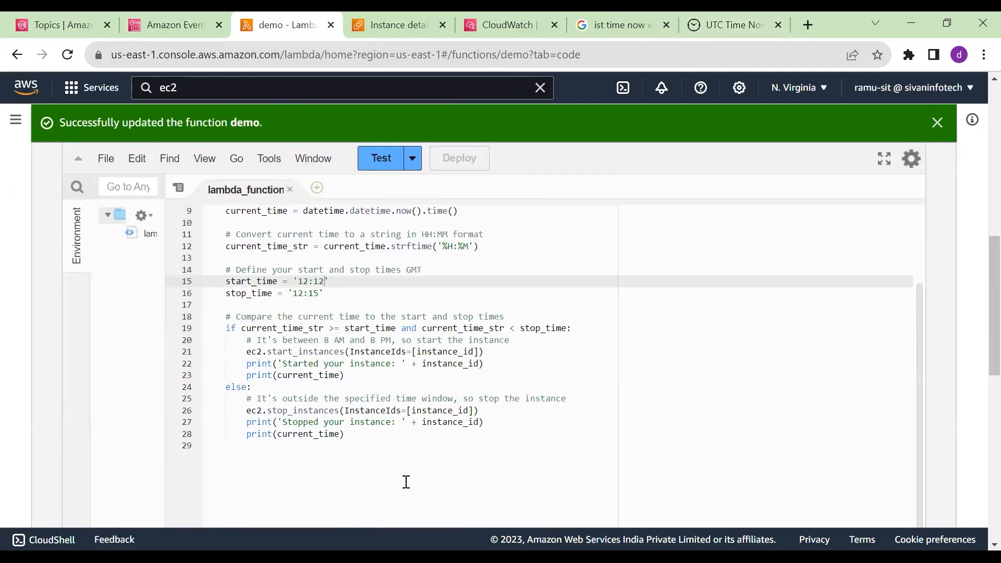
pyautogui.scroll(2, 405, 480)
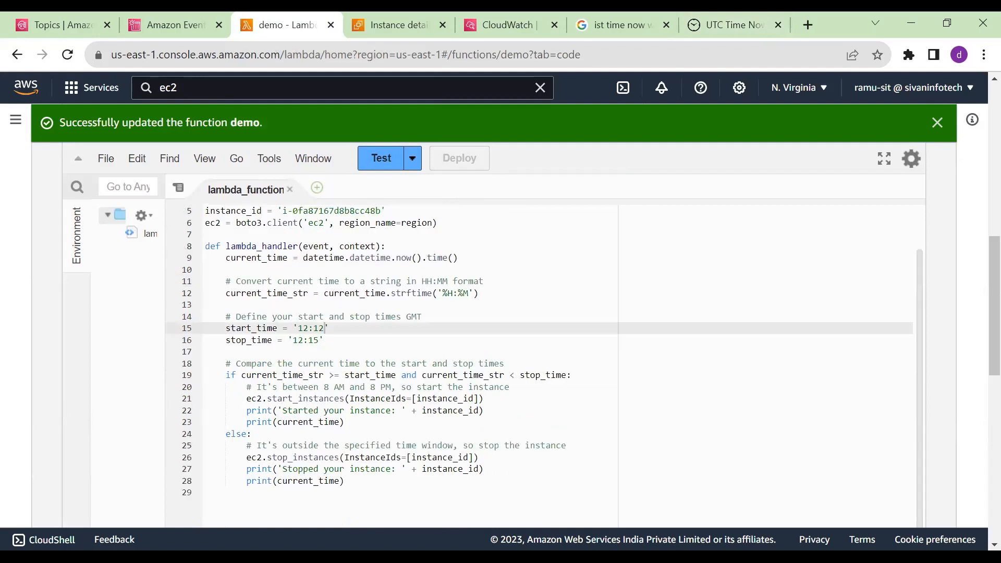
# Search the web for "GMT time now" in a new browser tab
pyautogui.click(807, 24)
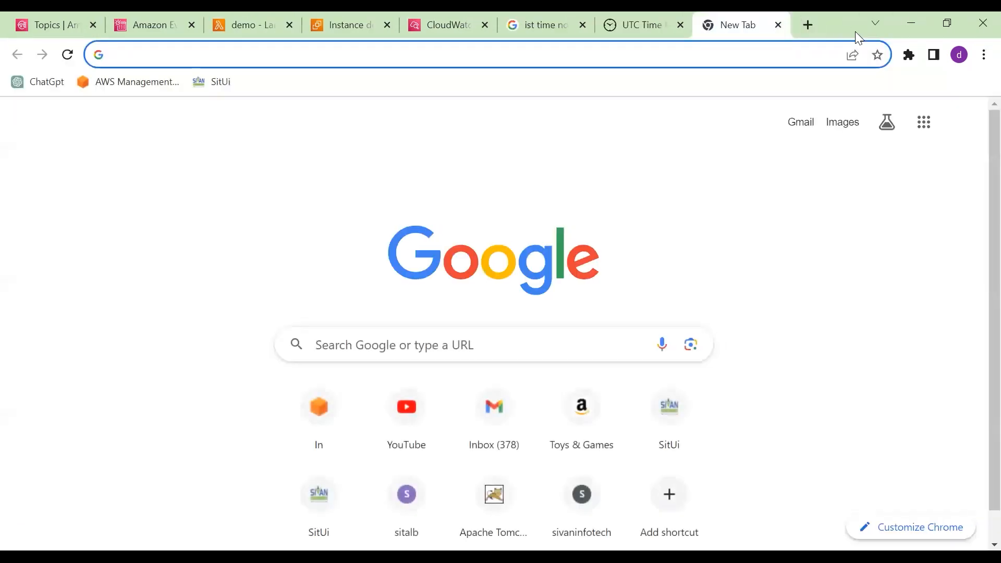
pyautogui.write('GMT time now')
pyautogui.press('Return')
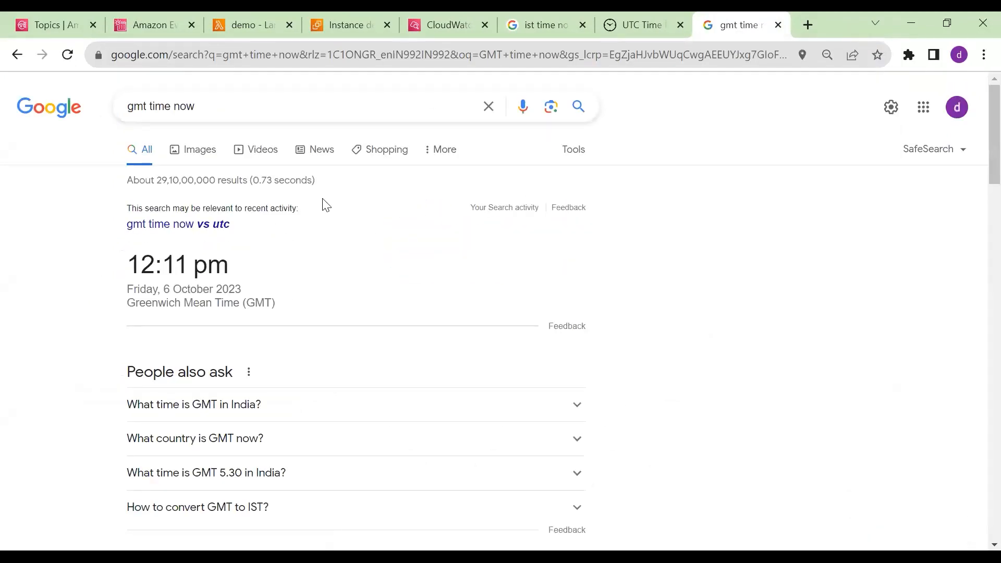
# Refresh the demo EC2 instance's summary repeatedly and recheck the current GMT time to see whether the instance has started
pyautogui.click(271, 35)
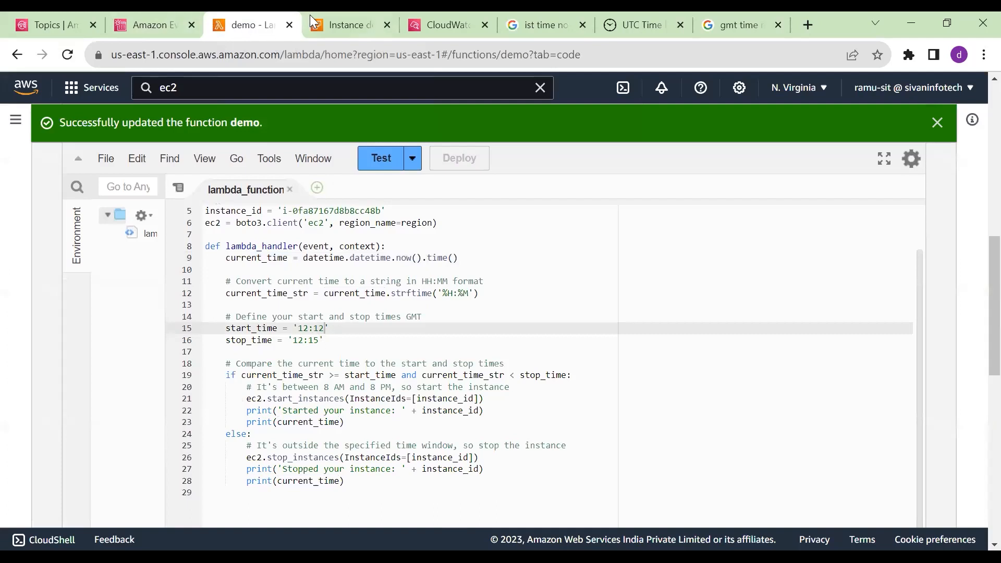
pyautogui.click(348, 16)
pyautogui.click(630, 163)
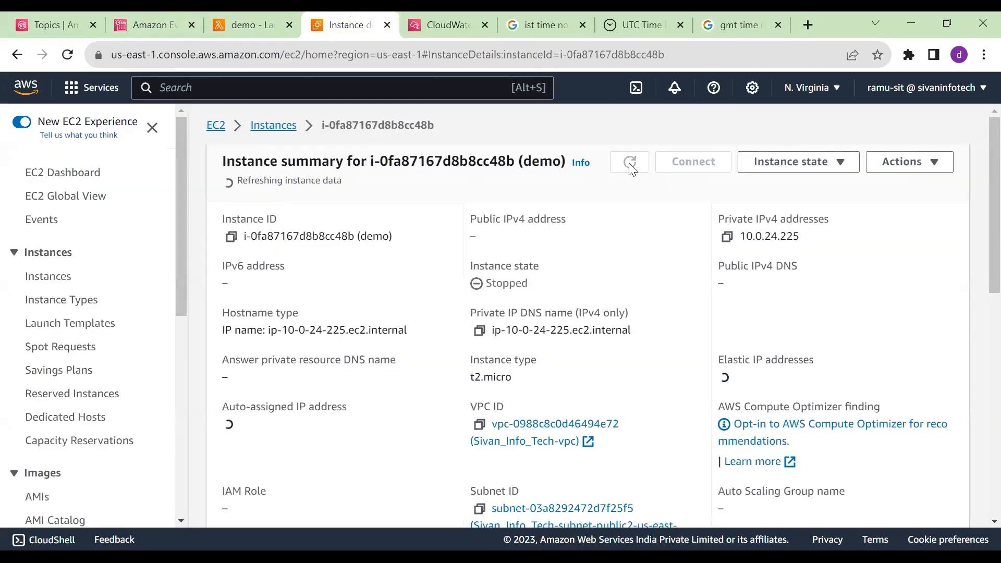
pyautogui.doubleClick(631, 166)
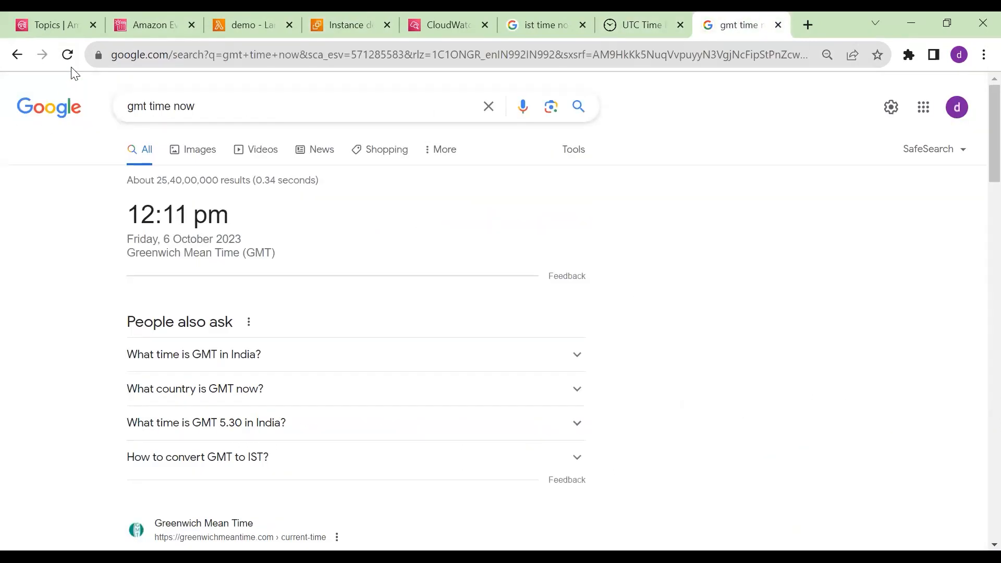
pyautogui.click(70, 57)
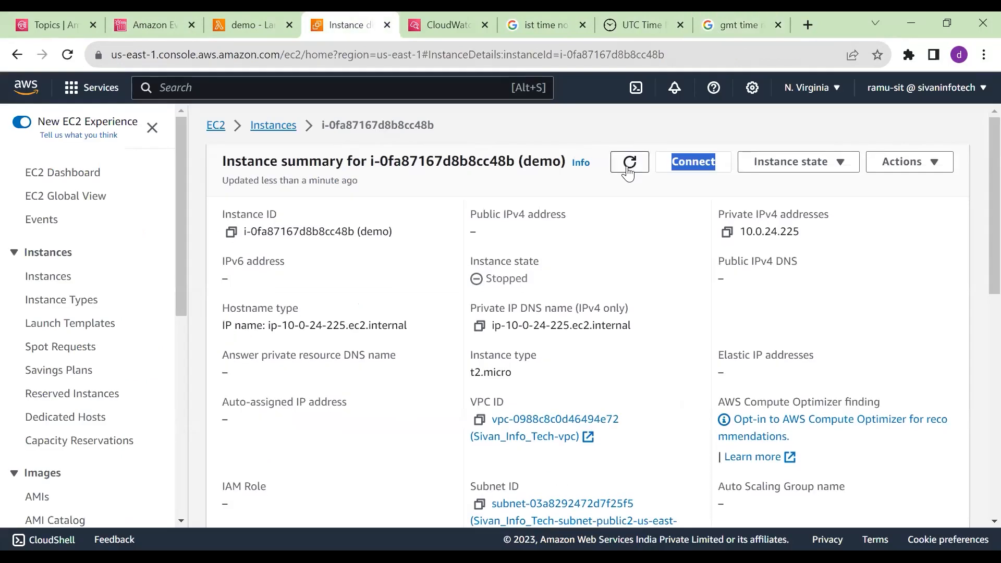
pyautogui.click(72, 59)
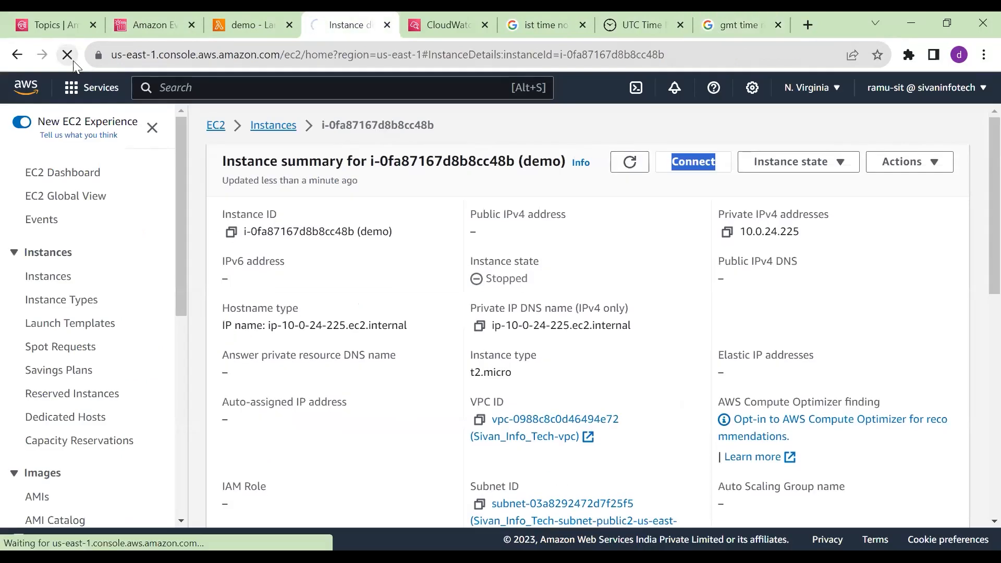
# Examine the demo function's recent invocations in CloudWatch Logs, the instance state, and the minutes and hours of the startandstoprule cron expression
pyautogui.click(254, 25)
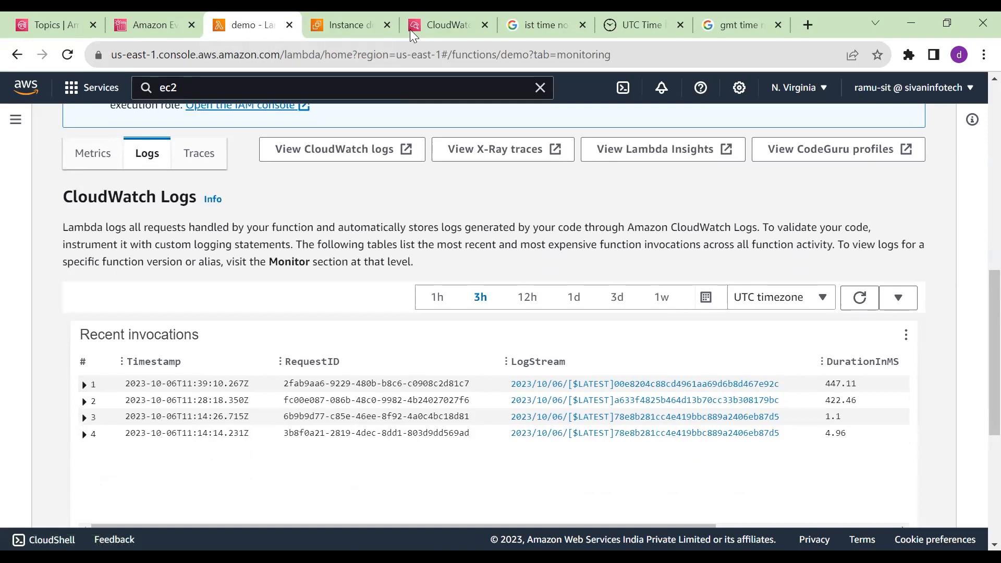
pyautogui.click(360, 23)
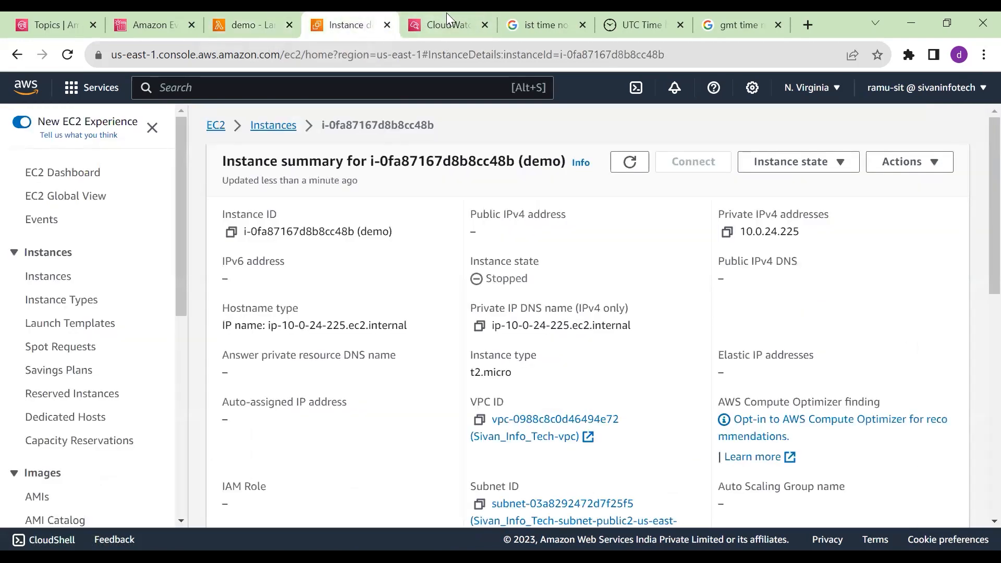
pyautogui.click(125, 23)
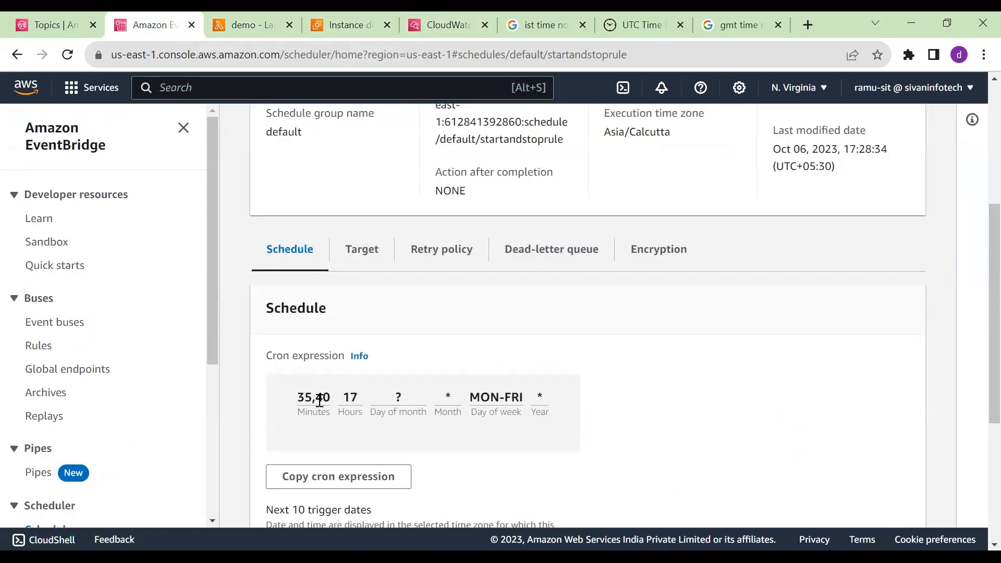
pyautogui.moveTo(292, 398); pyautogui.dragTo(349, 400)
pyautogui.click(596, 440)
pyautogui.click(252, 27)
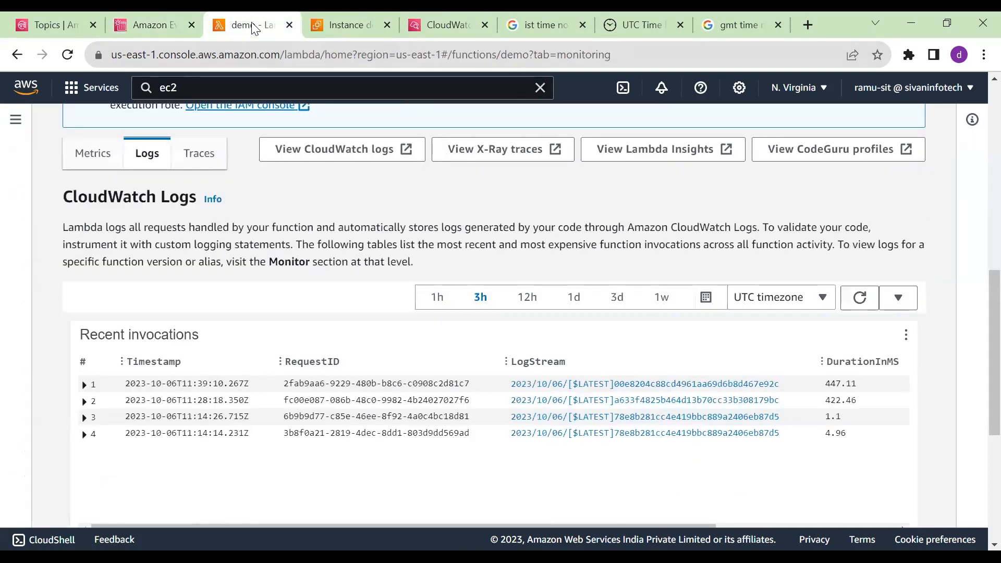
pyautogui.scroll(4, 412, 432)
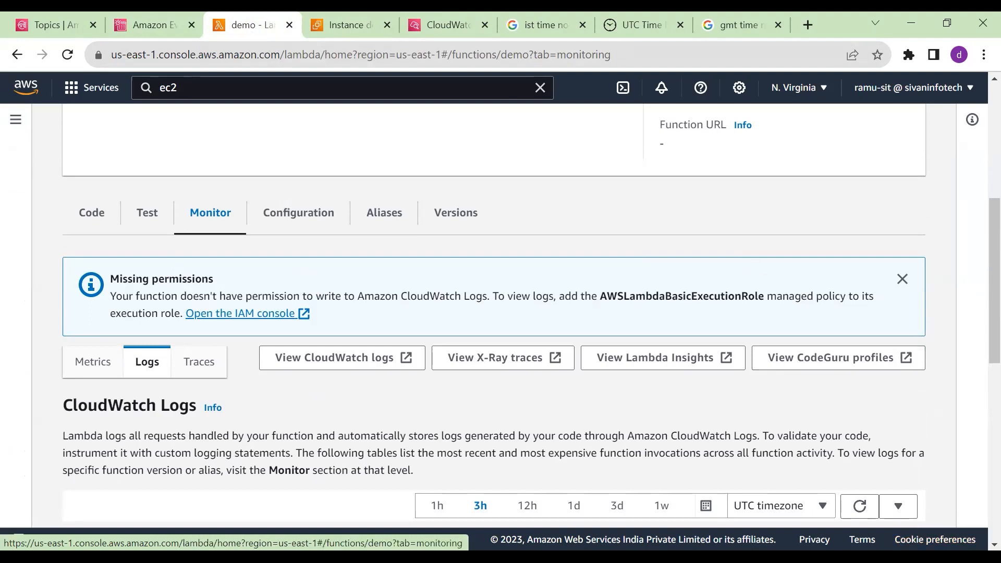
pyautogui.click(152, 25)
pyautogui.scroll(-4, 374, 274)
pyautogui.scroll(2, 417, 304)
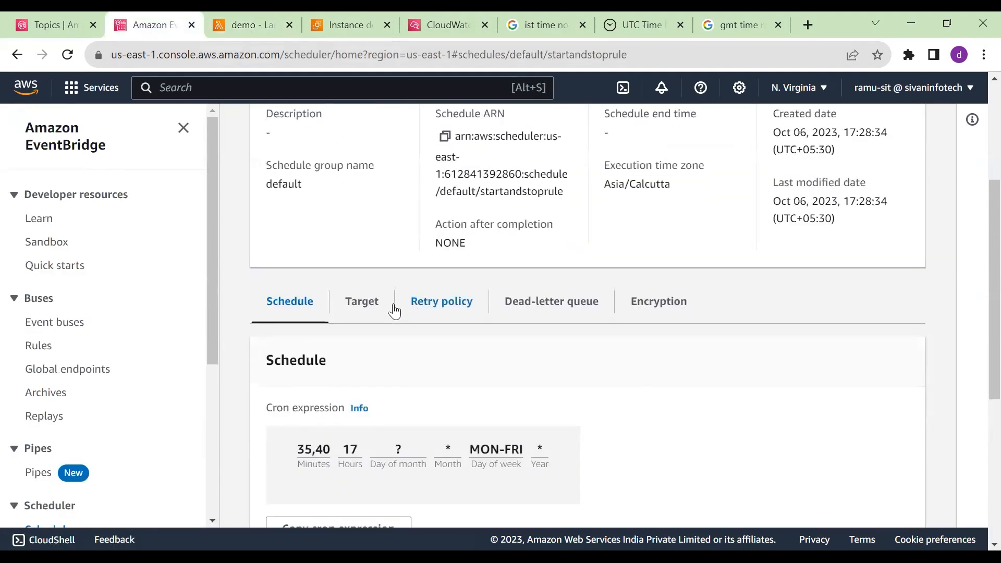
pyautogui.scroll(4, 369, 306)
# Set start_time to '12:00' in the demo Lambda function's code and save the file
pyautogui.click(256, 27)
pyautogui.scroll(1, 459, 416)
pyautogui.scroll(-1, 671, 421)
pyautogui.click(92, 248)
pyautogui.scroll(-5, 478, 368)
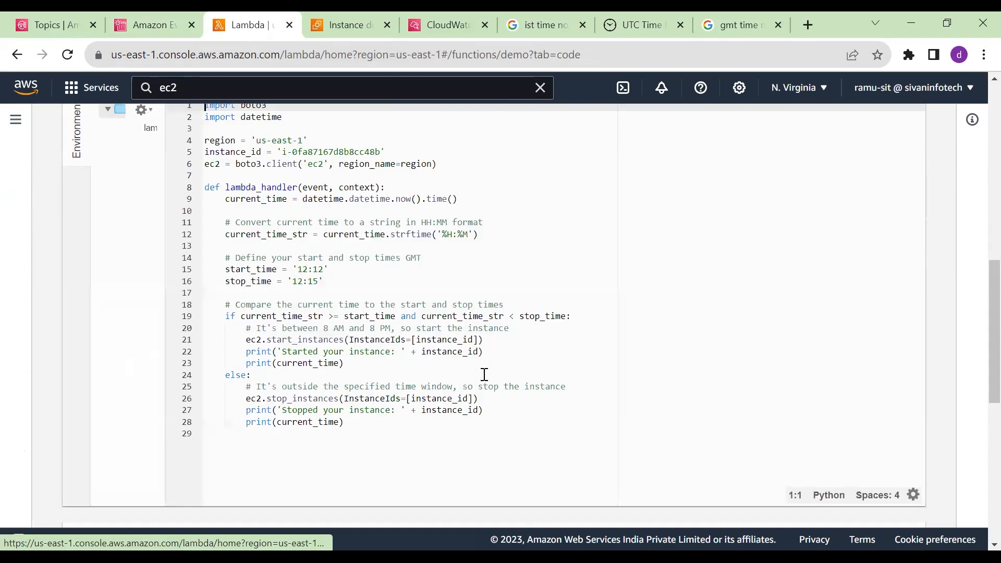
pyautogui.scroll(1, 485, 374)
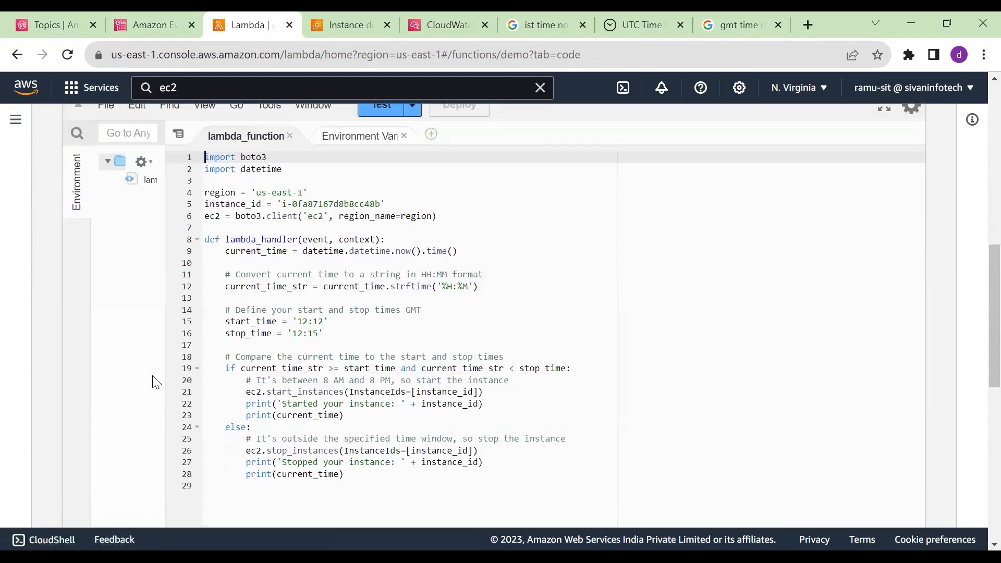
pyautogui.click(323, 321)
pyautogui.press('BackSpace')
pyautogui.press('BackSpace')
pyautogui.write('00')
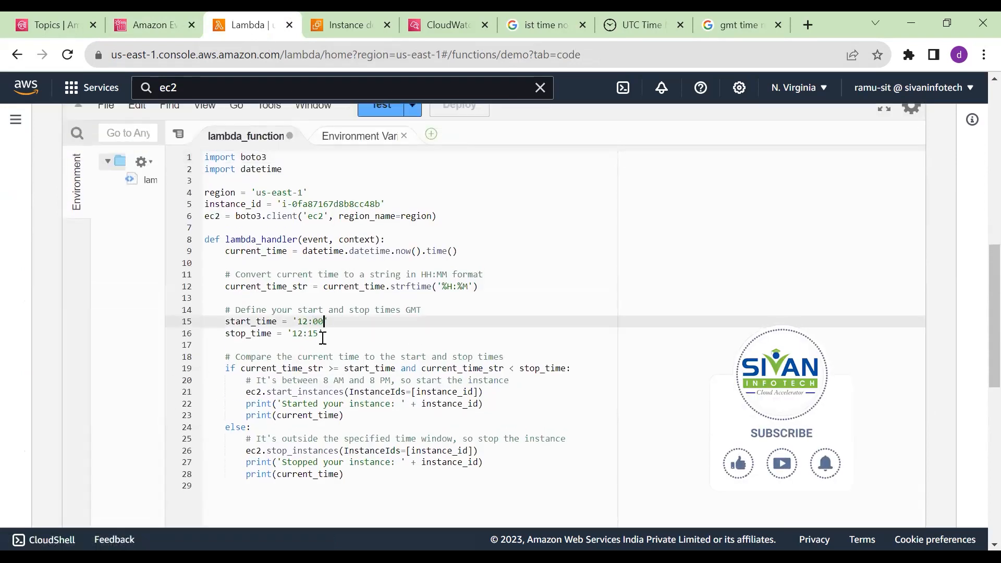
pyautogui.hotkey('ctrl', 's')
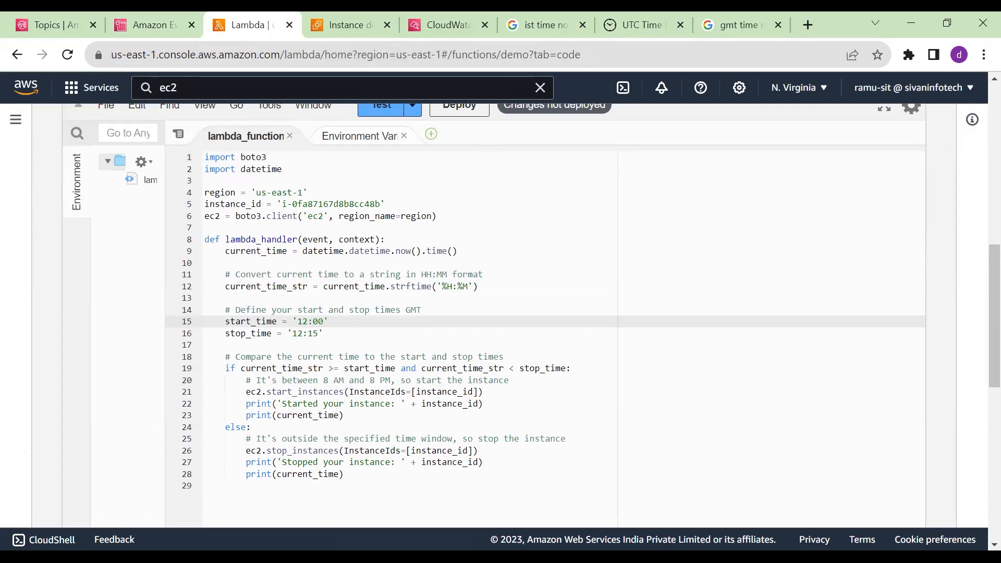
# Check the current GMT time, then set stop_time to '12:20' in the demo Lambda function's code and deploy the changes
pyautogui.click(741, 24)
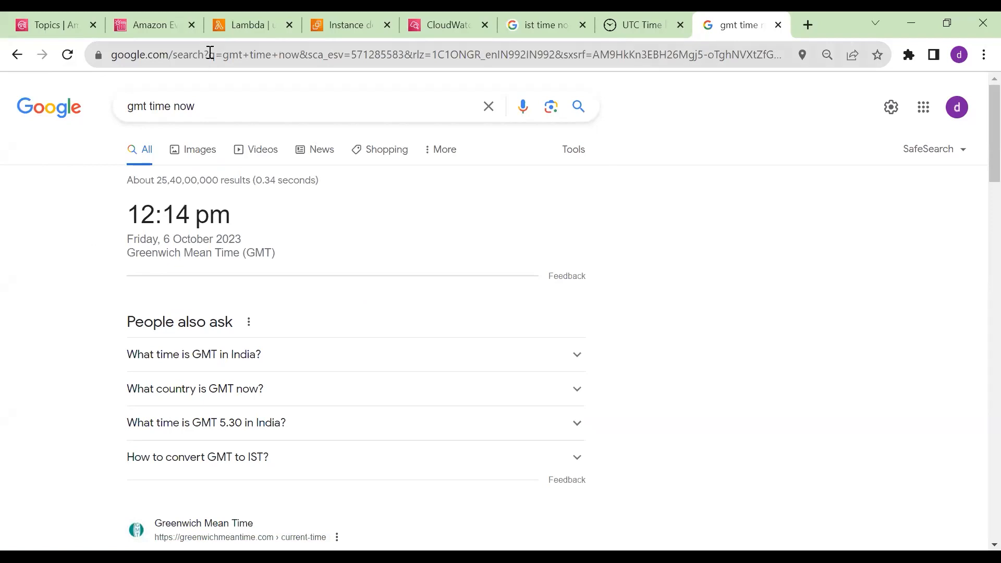
pyautogui.click(211, 24)
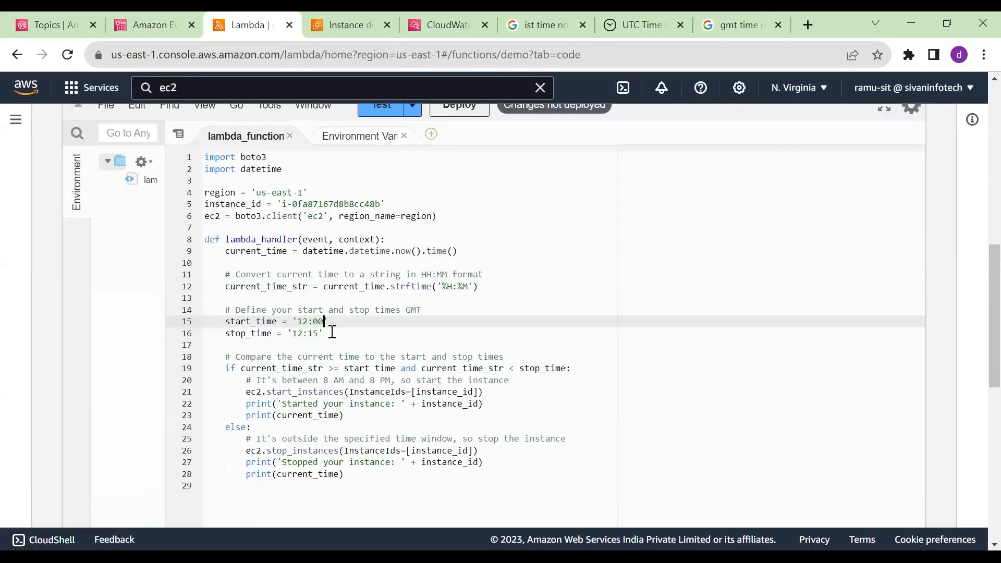
pyautogui.click(315, 336)
pyautogui.press('BackSpace')
pyautogui.press('BackSpace')
pyautogui.write('20')
pyautogui.scroll(-3, 522, 376)
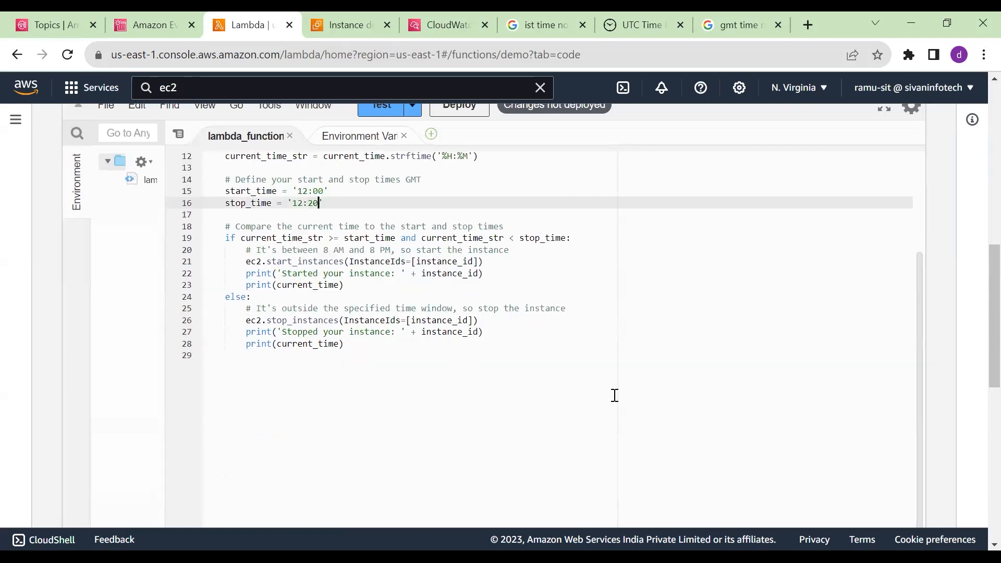
pyautogui.scroll(-5, 834, 475)
pyautogui.scroll(6, 657, 433)
pyautogui.click(617, 436)
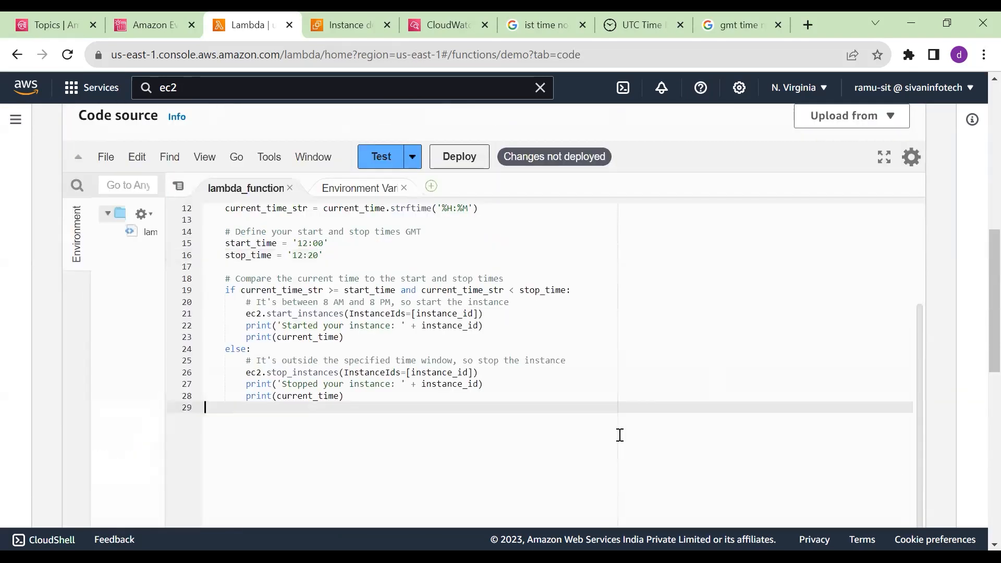
pyautogui.click(459, 157)
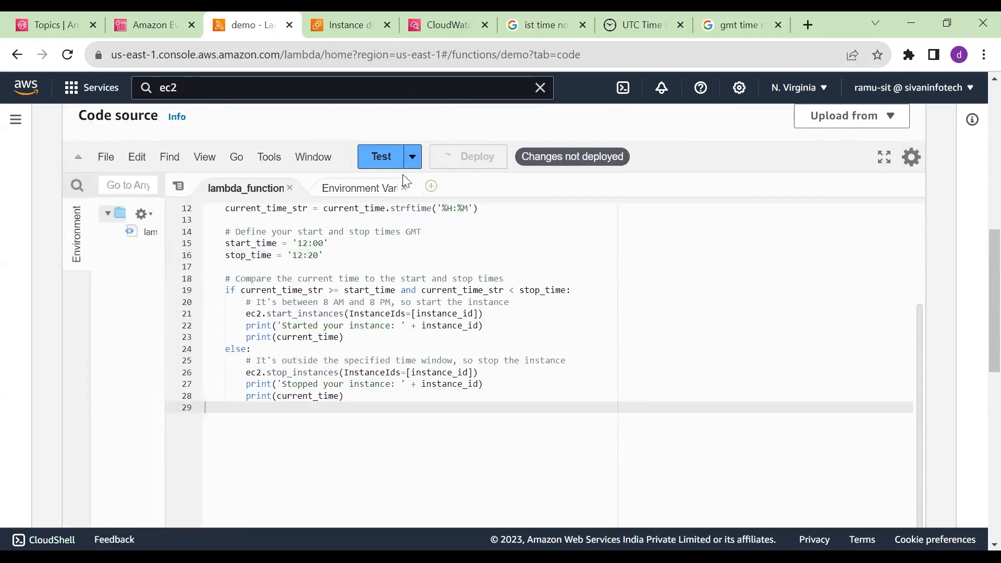
# Edit the startandstoprule schedule in EventBridge Scheduler and set the minutes of its cron expression to 47,50
pyautogui.click(149, 26)
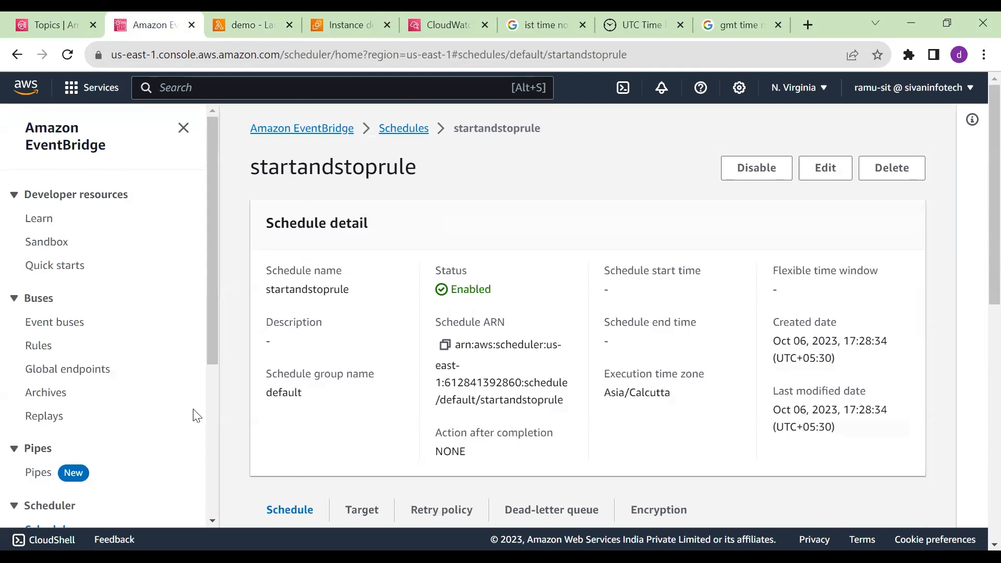
pyautogui.scroll(-1, 194, 415)
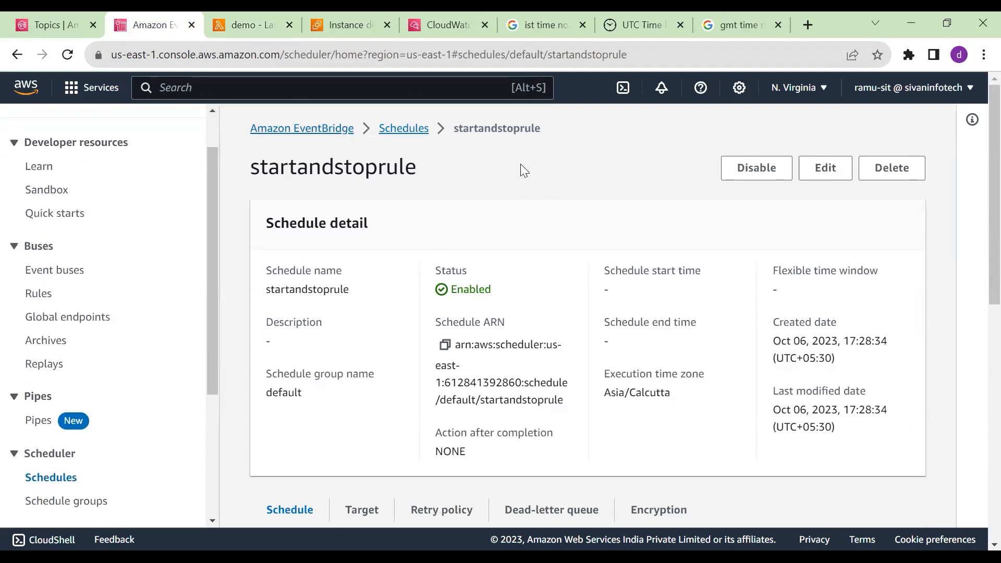
pyautogui.click(839, 163)
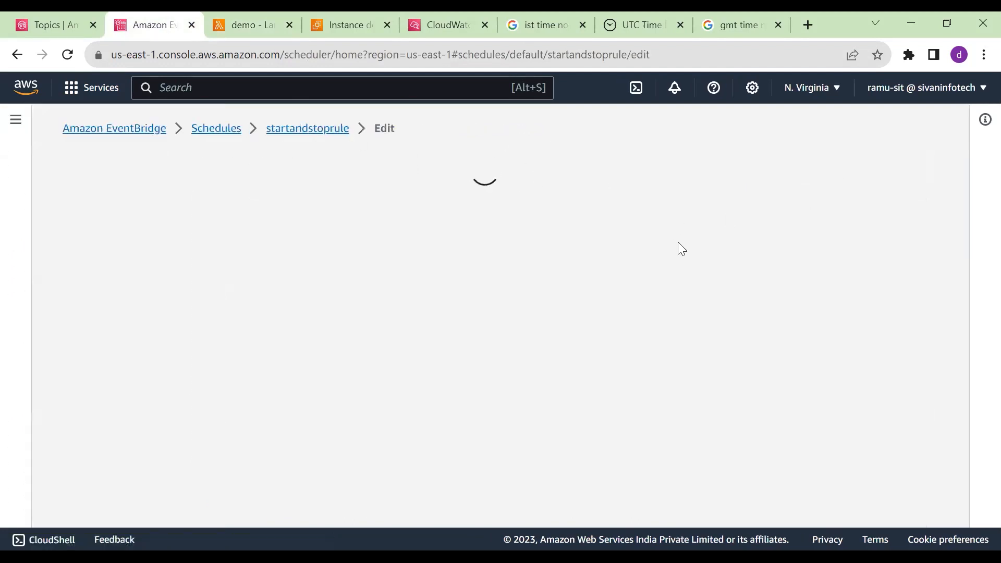
pyautogui.scroll(-3, 496, 371)
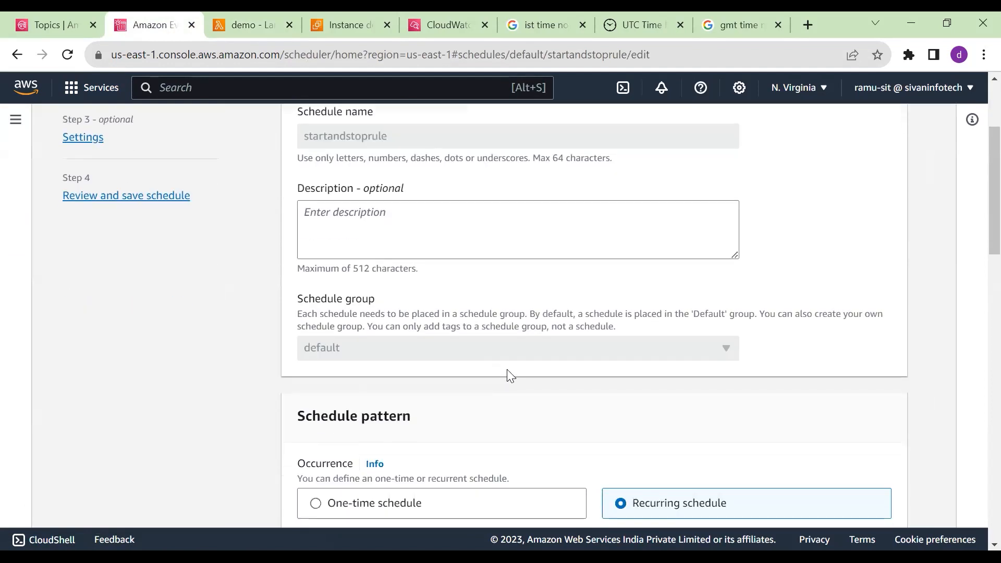
pyautogui.scroll(-6, 555, 371)
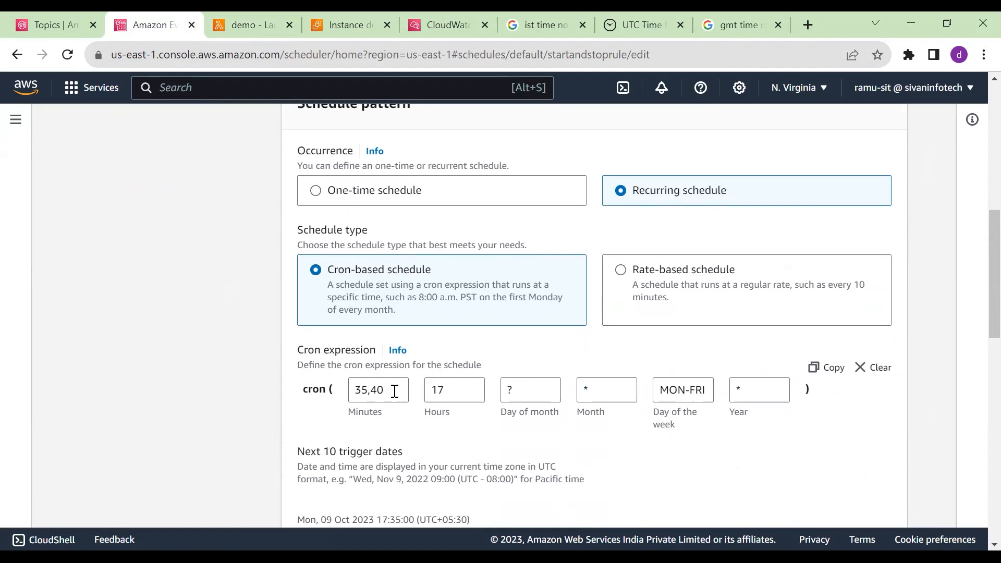
pyautogui.doubleClick(395, 391)
pyautogui.press('BackSpace')
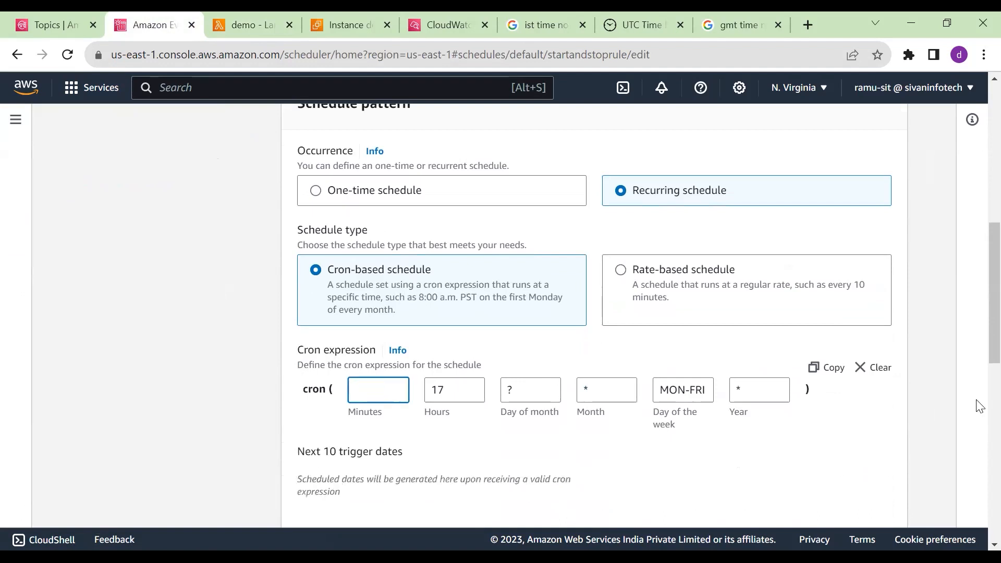
pyautogui.write('47,50')
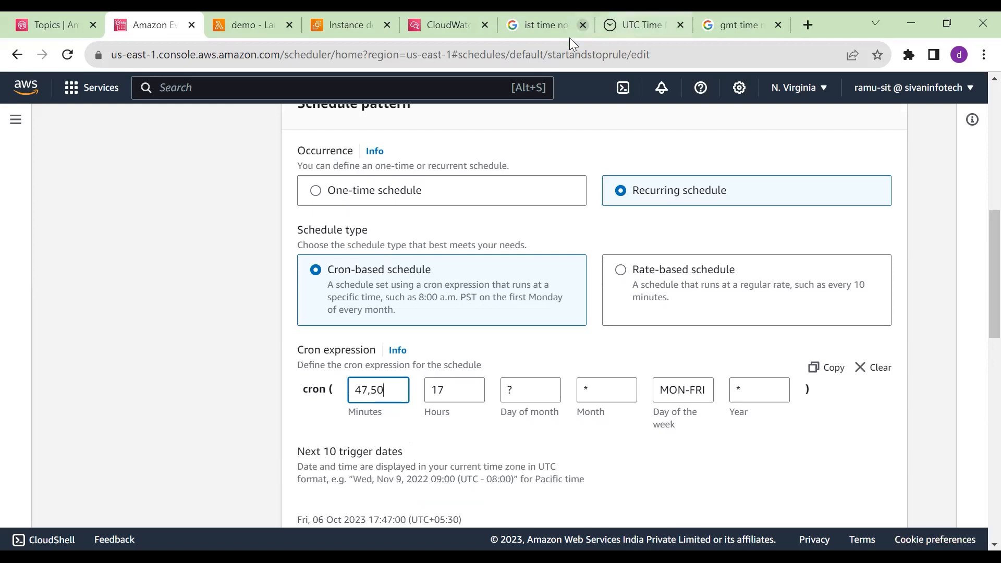
pyautogui.click(256, 23)
pyautogui.scroll(2, 319, 353)
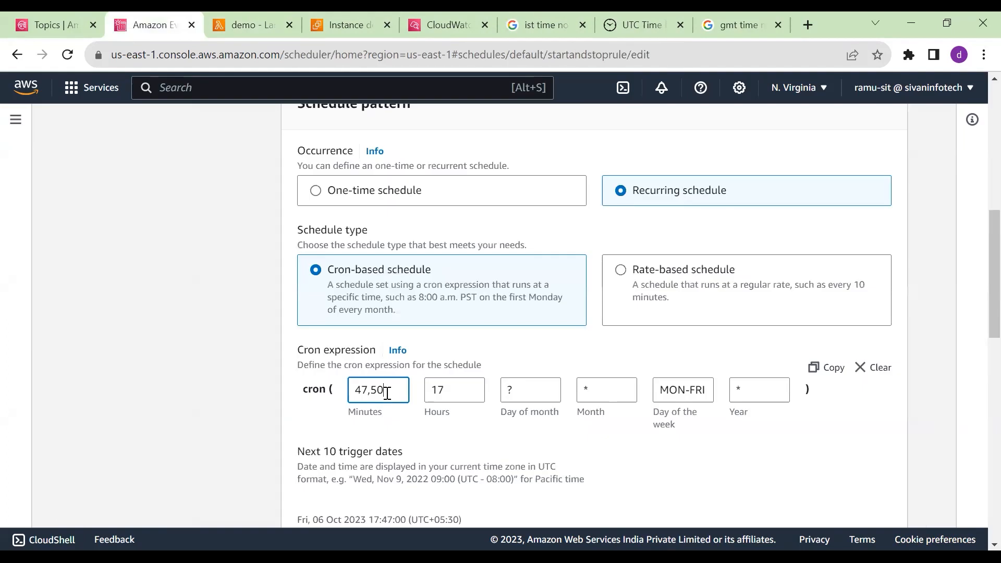
# Keep the schedule's remaining target and settings, review the cron expression and its trigger dates, and save startandstoprule
pyautogui.scroll(-5, 711, 438)
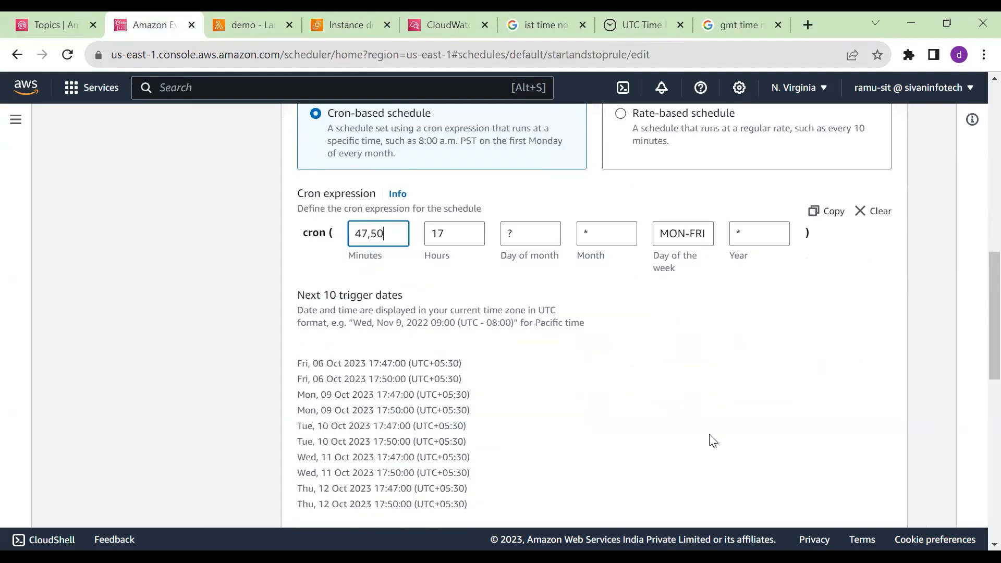
pyautogui.scroll(-9, 710, 439)
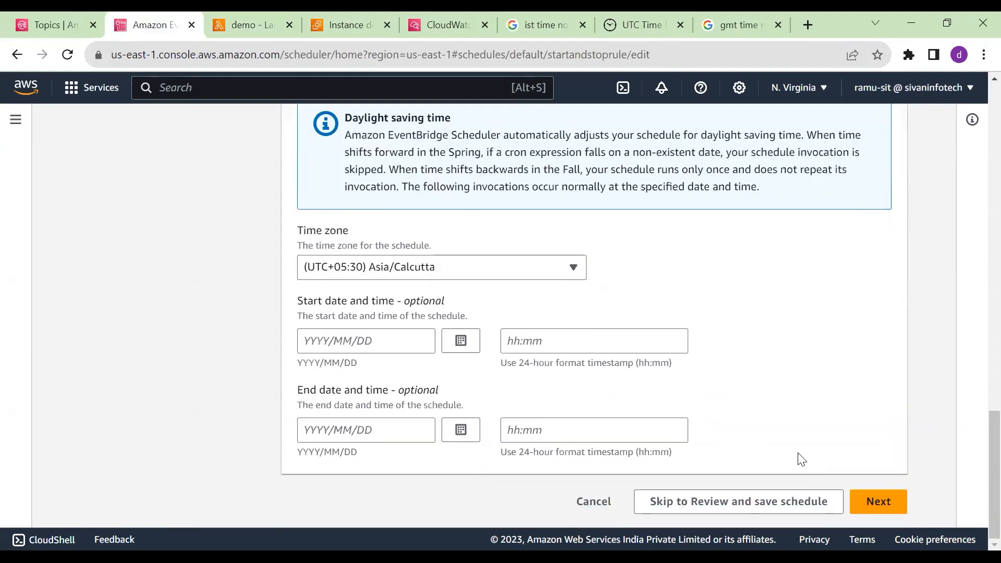
pyautogui.click(889, 495)
pyautogui.scroll(-8, 887, 495)
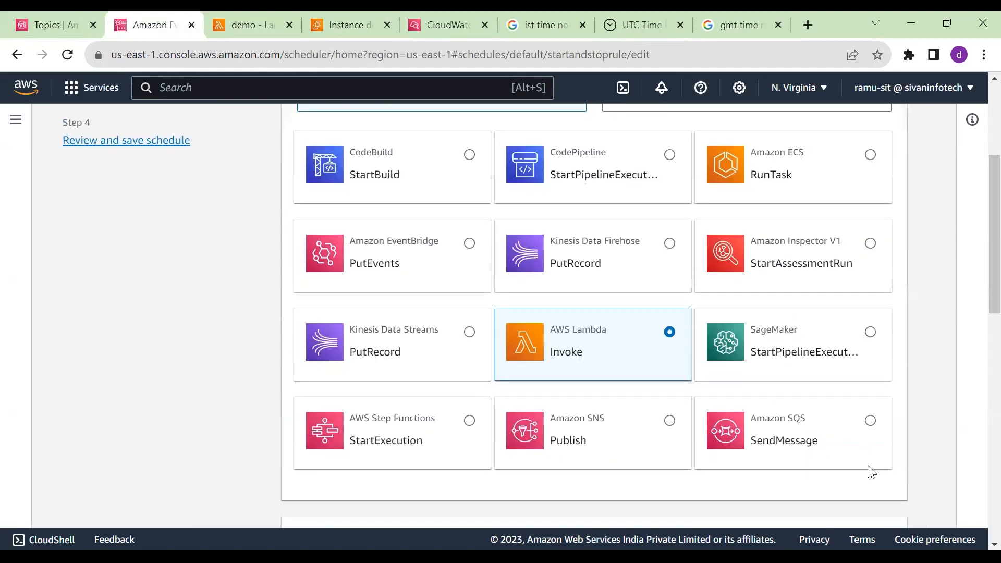
pyautogui.scroll(-5, 866, 470)
pyautogui.click(868, 504)
pyautogui.scroll(-10, 866, 502)
pyautogui.scroll(-3, 866, 501)
pyautogui.click(868, 494)
pyautogui.scroll(-5, 868, 493)
pyautogui.scroll(-10, 869, 499)
pyautogui.scroll(12, 874, 483)
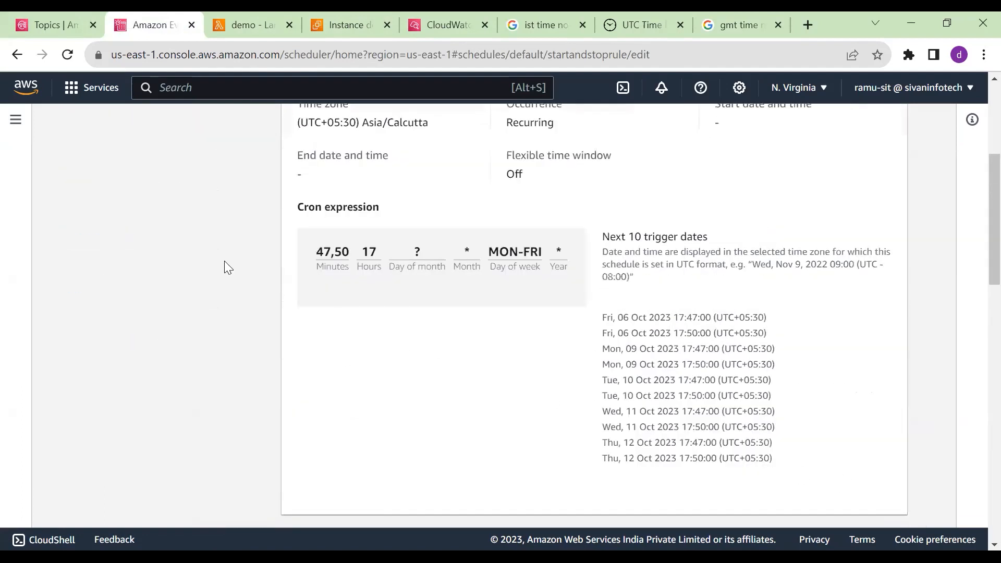
pyautogui.scroll(-20, 855, 443)
pyautogui.click(899, 496)
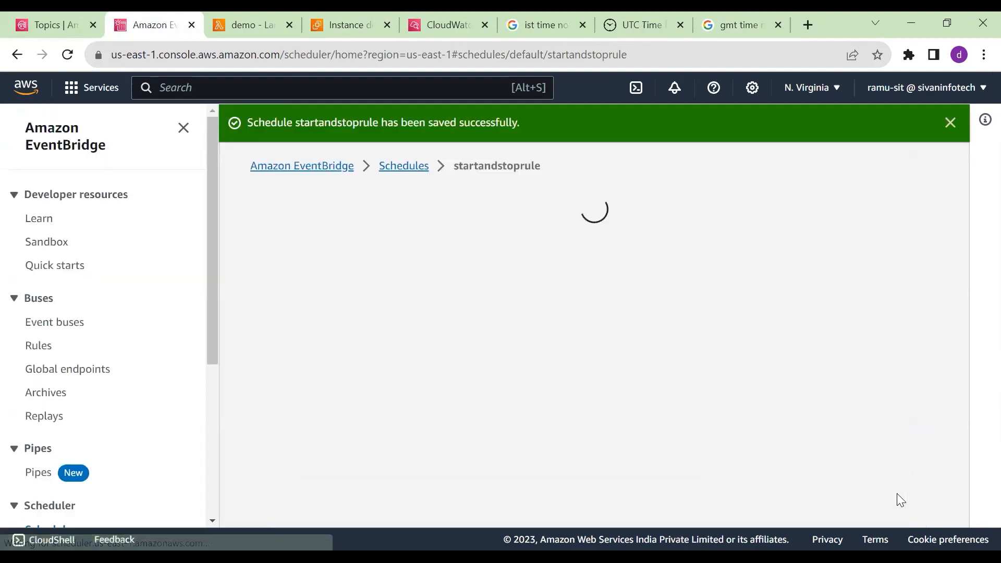
pyautogui.scroll(-5, 831, 458)
pyautogui.scroll(5, 556, 248)
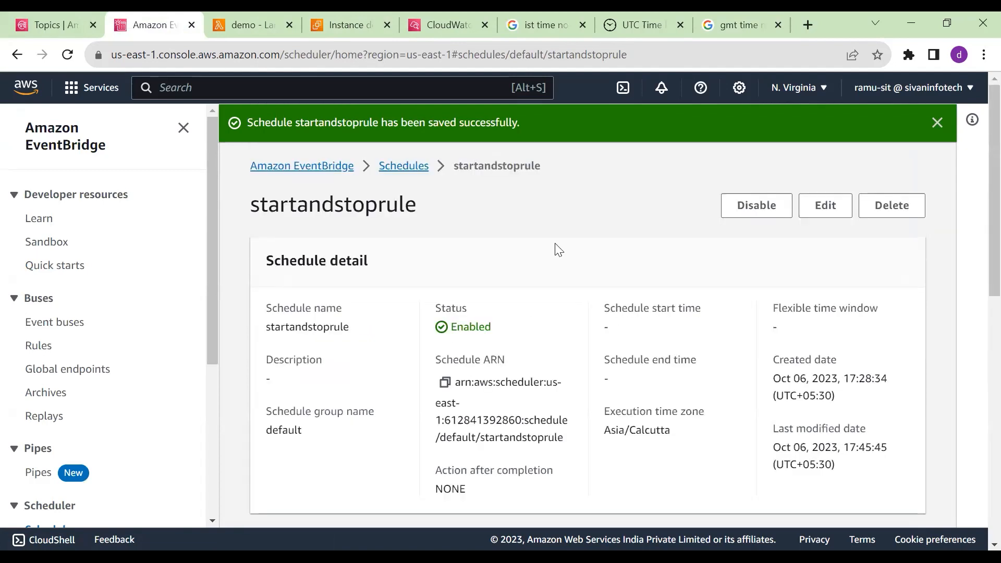
# Examine the start and stop times in the demo function's code, the current UTC time and the refreshed state of the demo EC2 instance
pyautogui.click(264, 32)
pyautogui.moveTo(289, 340); pyautogui.dragTo(323, 340)
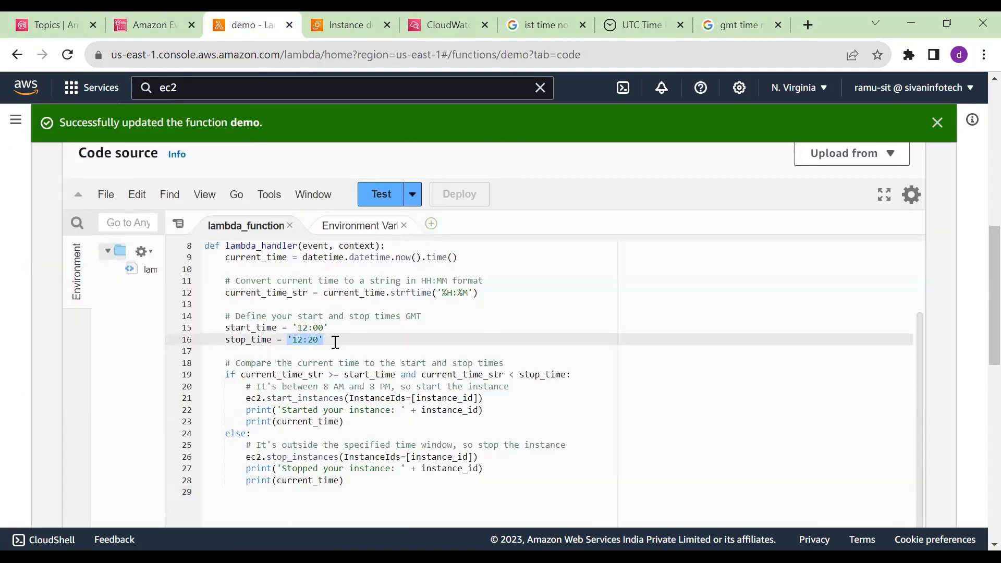
pyautogui.click(302, 328)
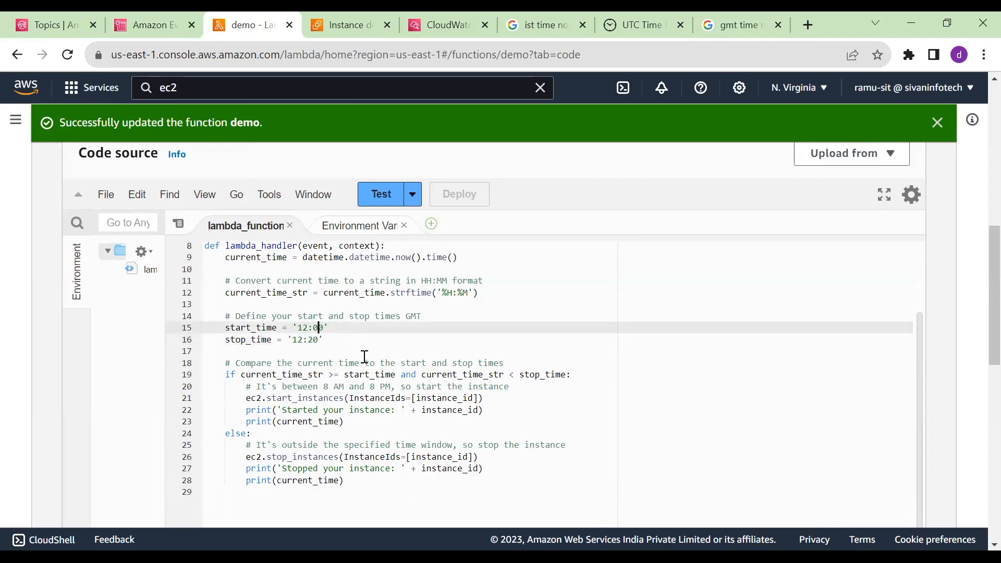
pyautogui.scroll(6, 410, 365)
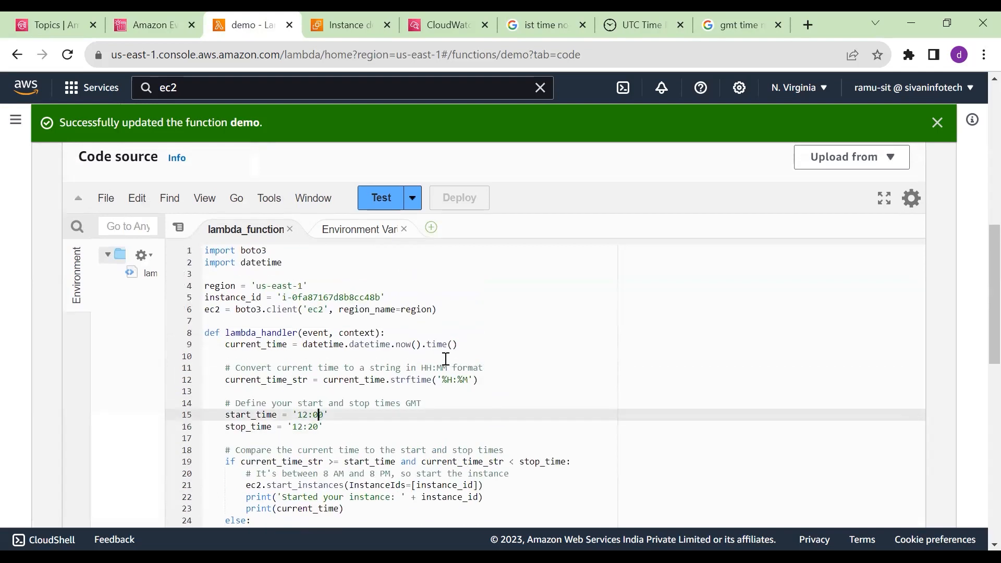
pyautogui.hotkey('ctrl', 'Tab')
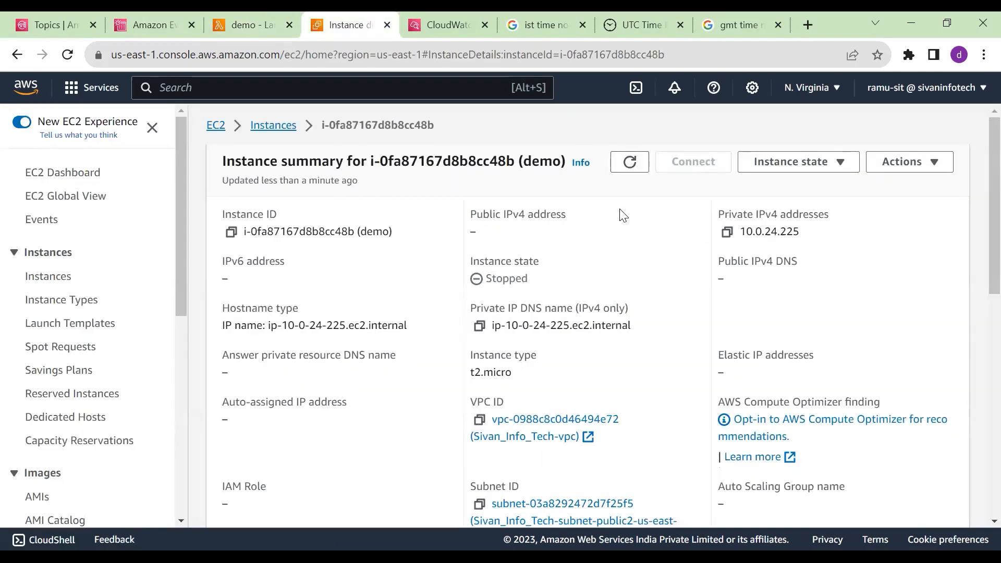
pyautogui.click(647, 20)
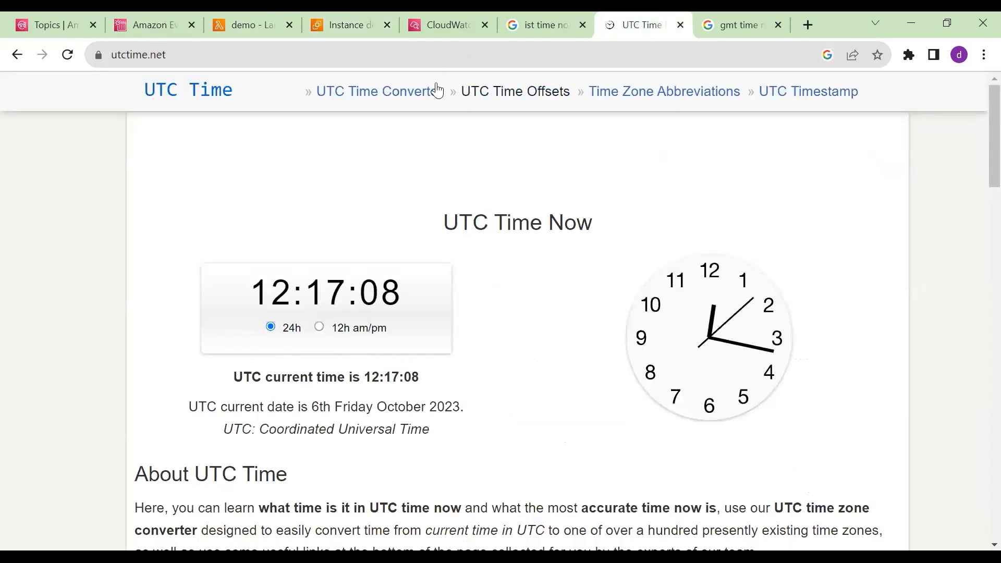
pyautogui.click(344, 24)
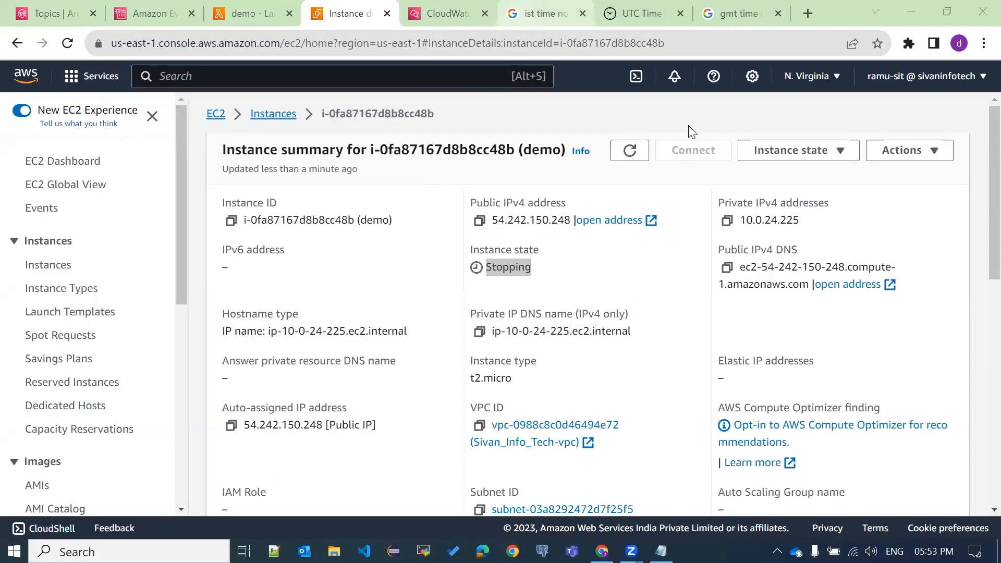
pyautogui.click(637, 152)
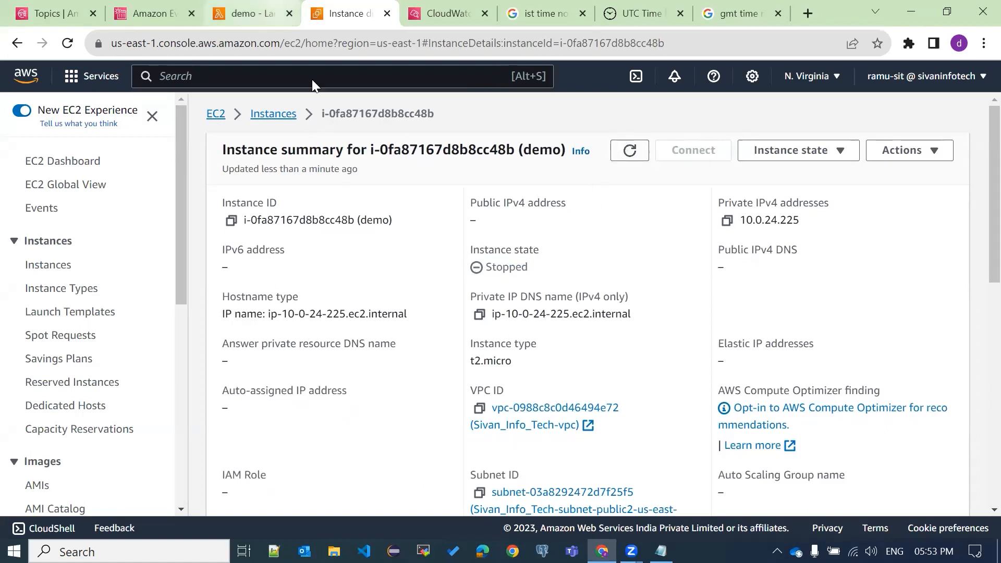
# Examine the demo function's test execution log and the start and stop time logic in its code, plus the startandstoprule schedule's details
pyautogui.hotkey('ctrl', 'shift', 'Tab')
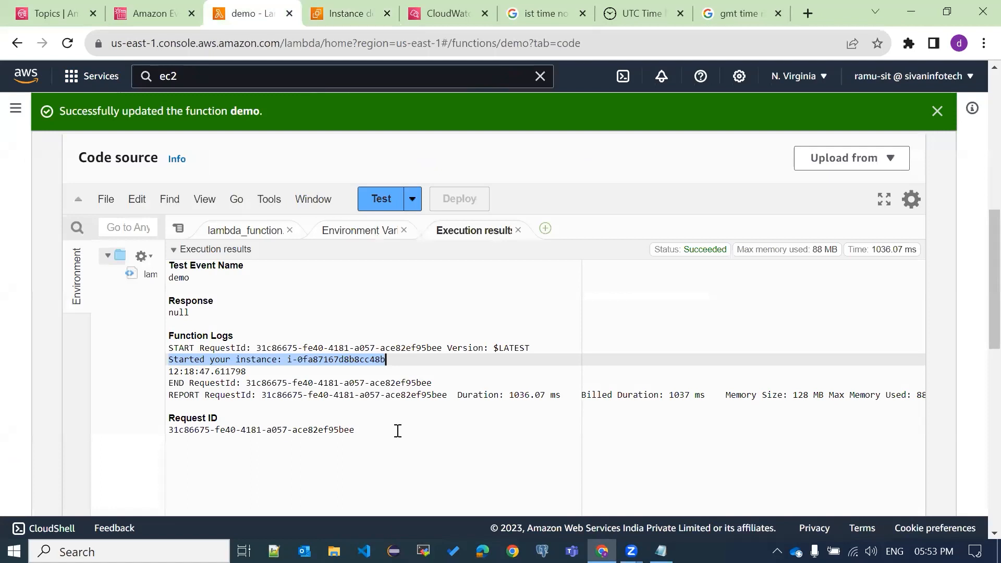
pyautogui.click(255, 236)
pyautogui.scroll(-3, 604, 461)
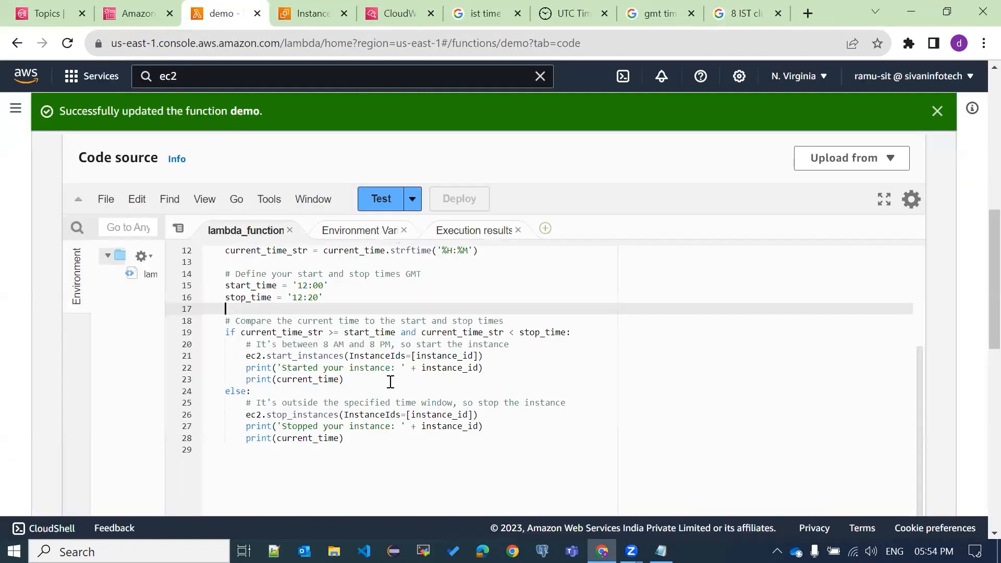
pyautogui.scroll(1, 337, 365)
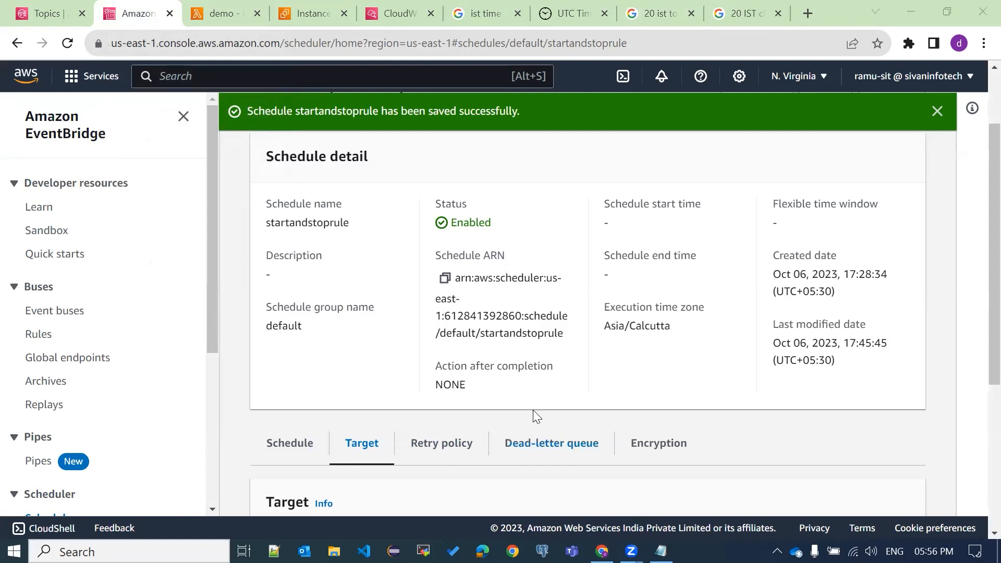
pyautogui.click(214, 15)
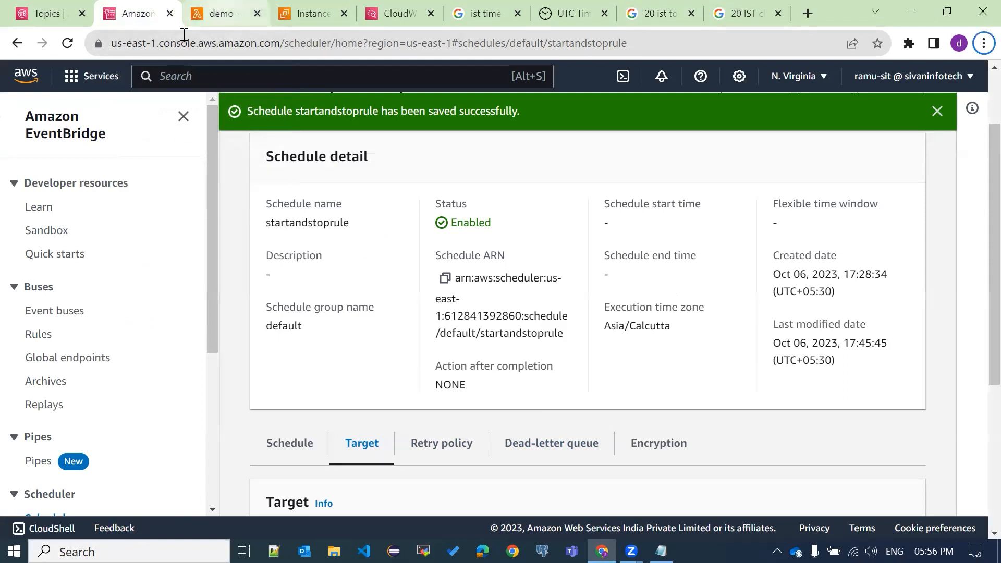
pyautogui.scroll(2, 391, 365)
pyautogui.scroll(2, 317, 324)
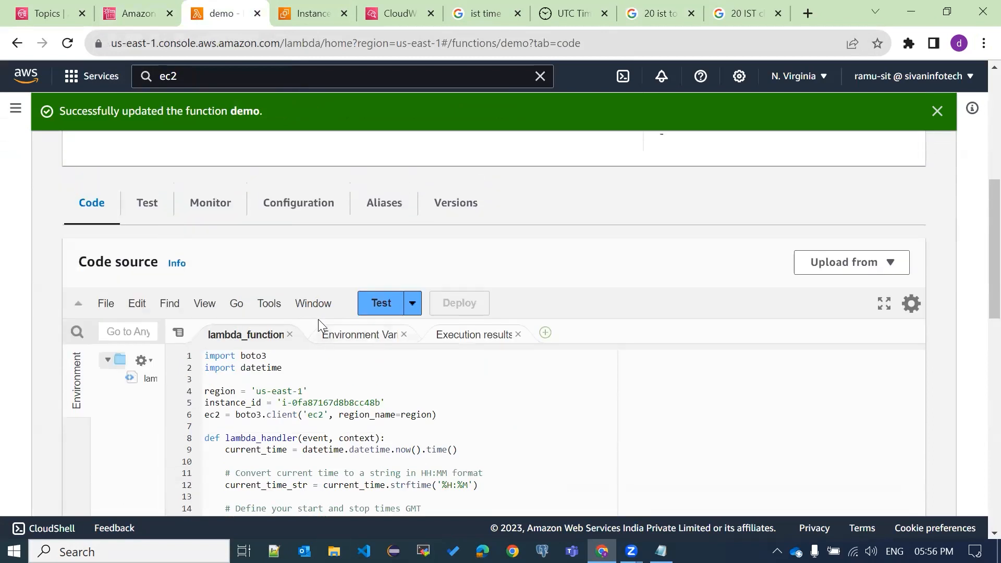